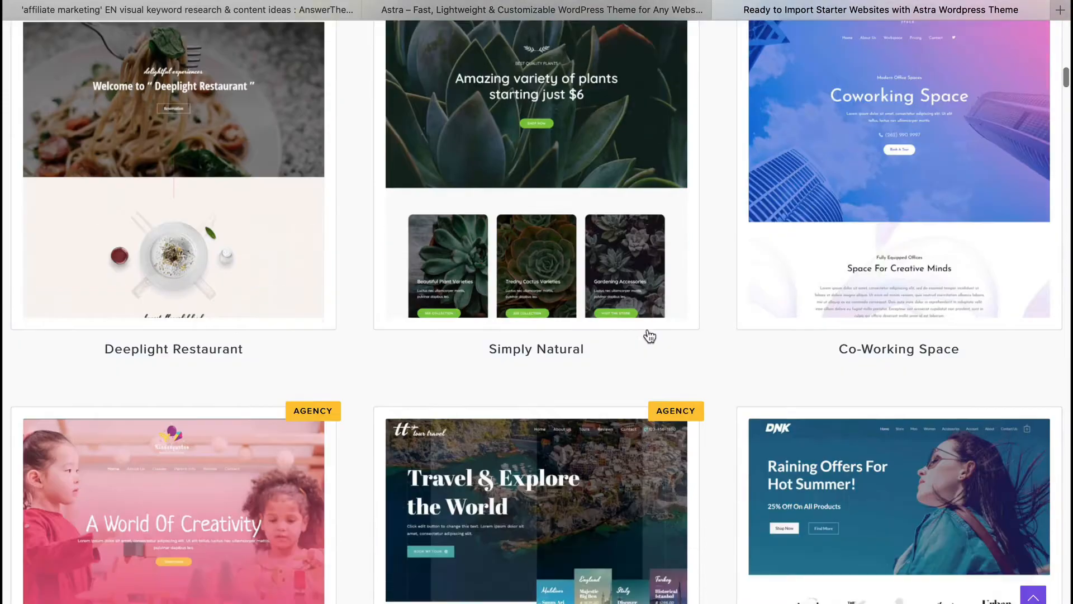
Step: Browse the Astra gallery of ready-to-import starter websites to compare the available designs
{"action": "scroll", "coordinate": [649, 336], "scroll_direction": "down", "scroll_amount": 8}
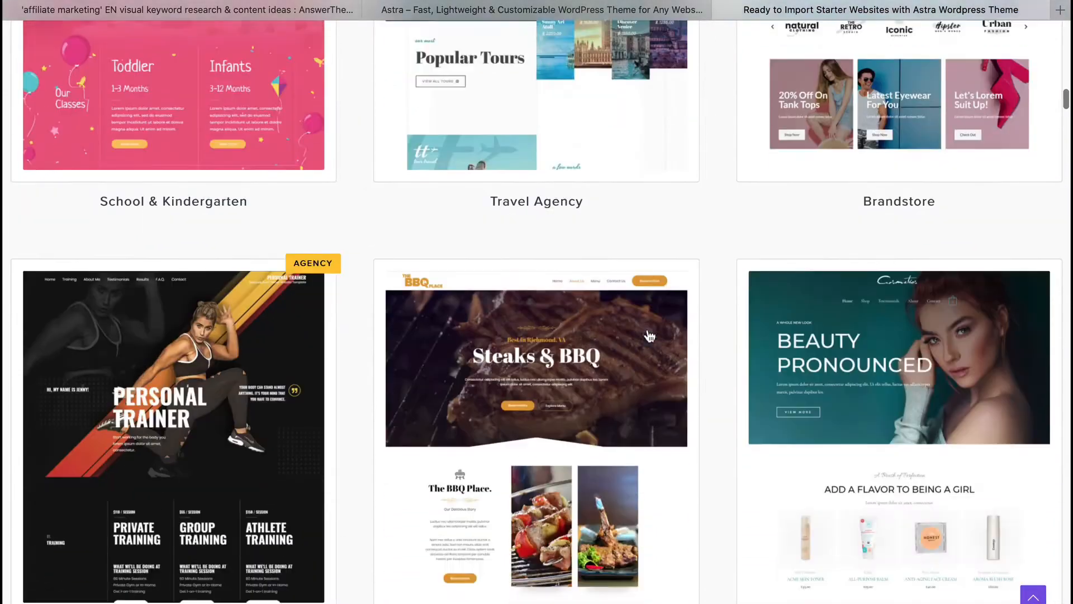
{"action": "scroll", "coordinate": [650, 309], "scroll_direction": "down", "scroll_amount": 9}
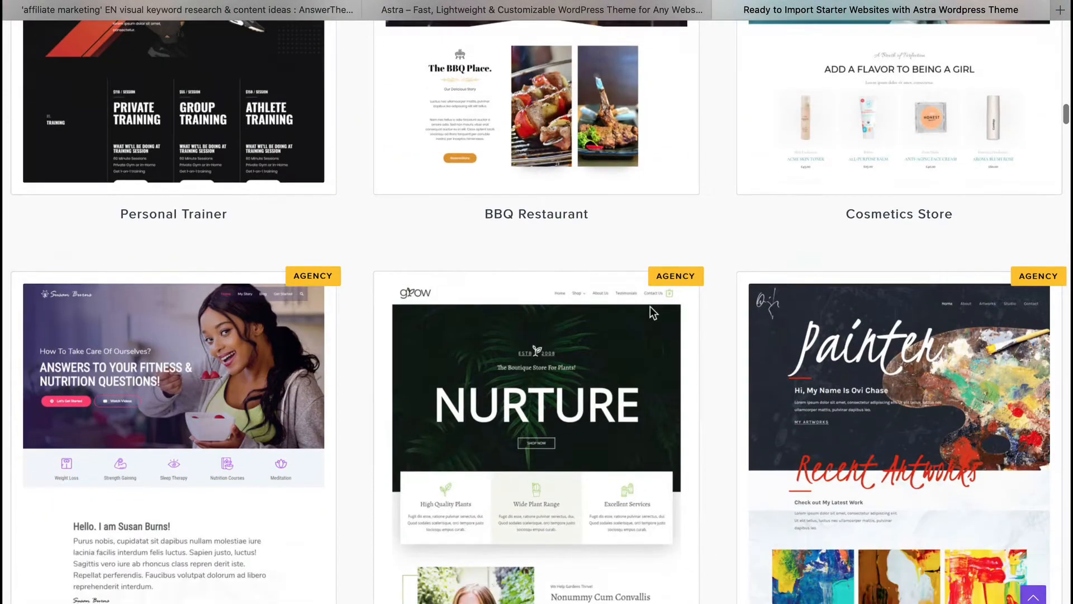
{"action": "scroll", "coordinate": [652, 313], "scroll_direction": "down", "scroll_amount": 6}
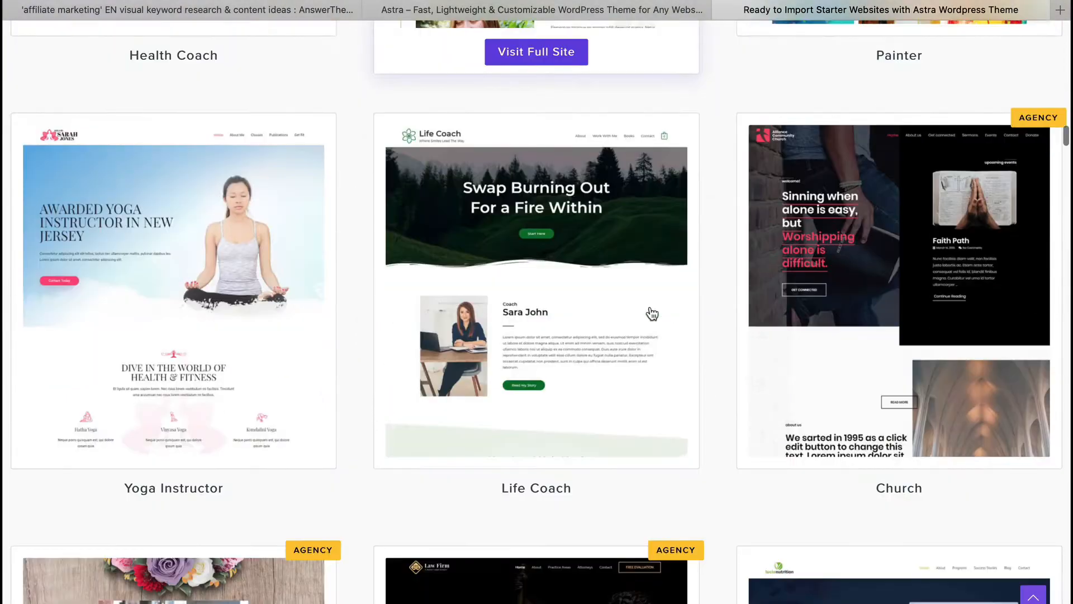
{"action": "scroll", "coordinate": [651, 313], "scroll_direction": "up", "scroll_amount": 15}
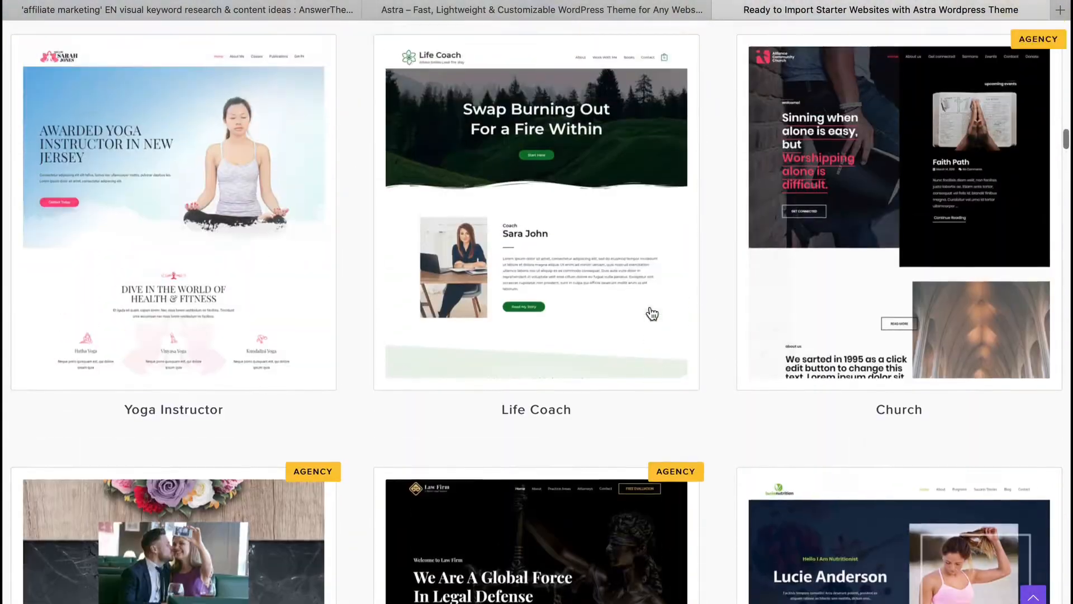
{"action": "scroll", "coordinate": [652, 313], "scroll_direction": "up", "scroll_amount": 14}
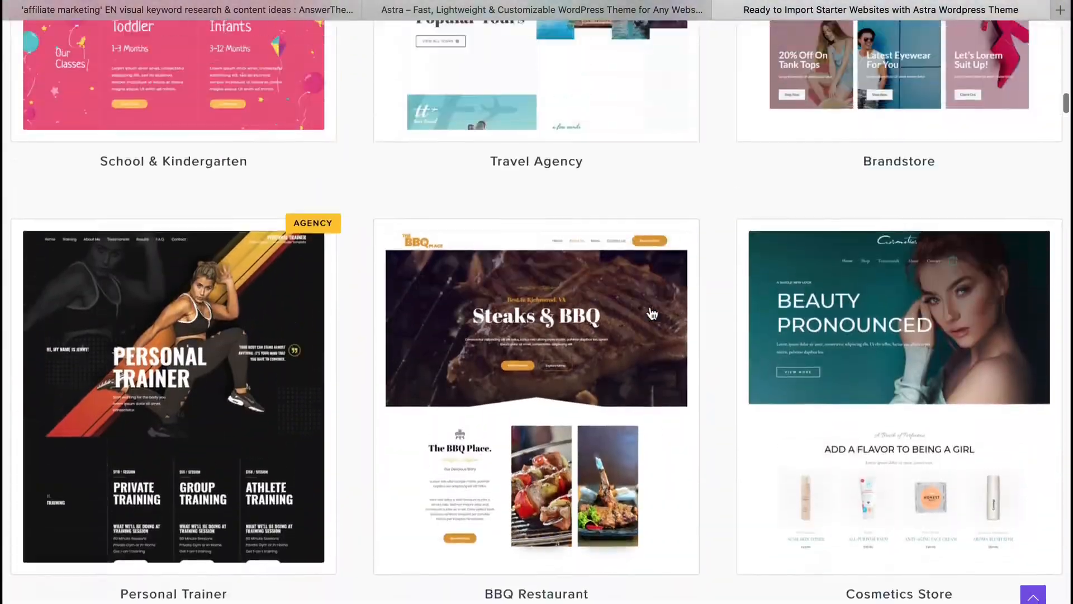
{"action": "scroll", "coordinate": [652, 313], "scroll_direction": "up", "scroll_amount": 9}
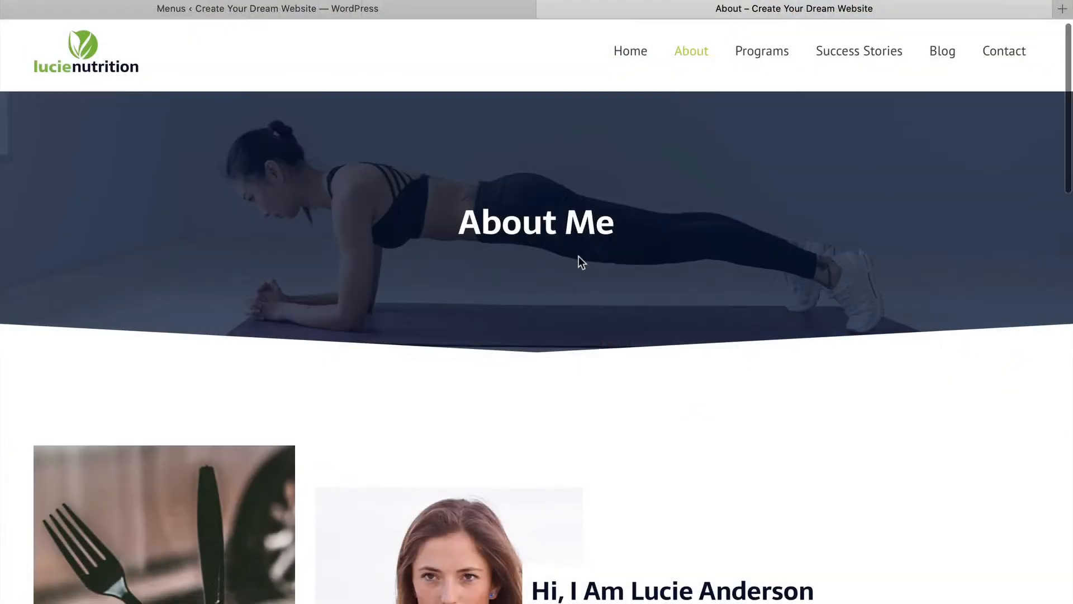
Step: Look through the About page of the nutrition demo site, from the introduction to the statistics section
{"action": "scroll", "coordinate": [578, 257], "scroll_direction": "down", "scroll_amount": 15}
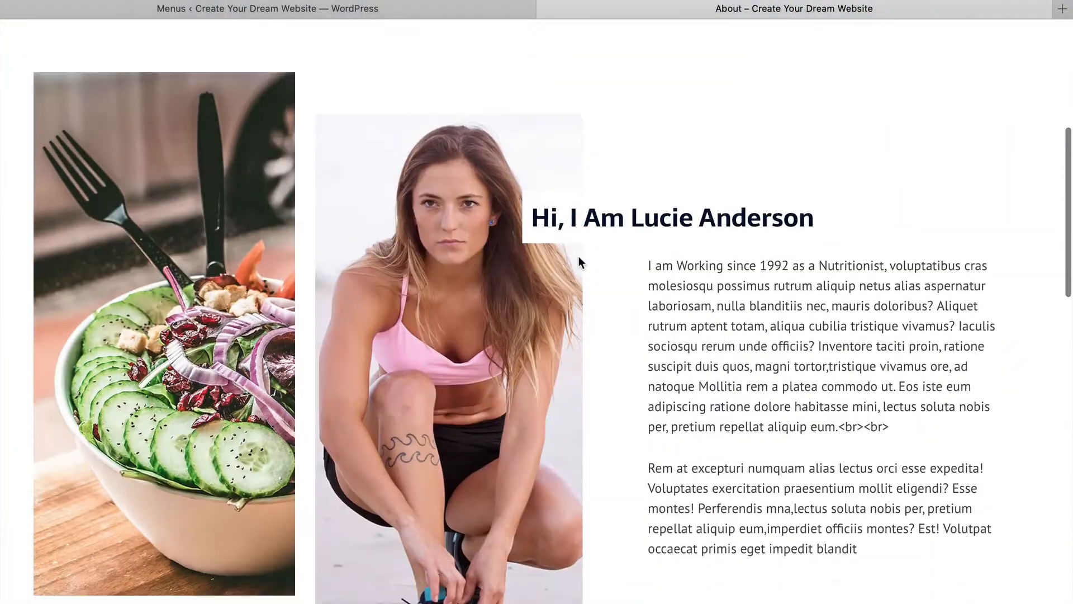
{"action": "scroll", "coordinate": [579, 262], "scroll_direction": "down", "scroll_amount": 10}
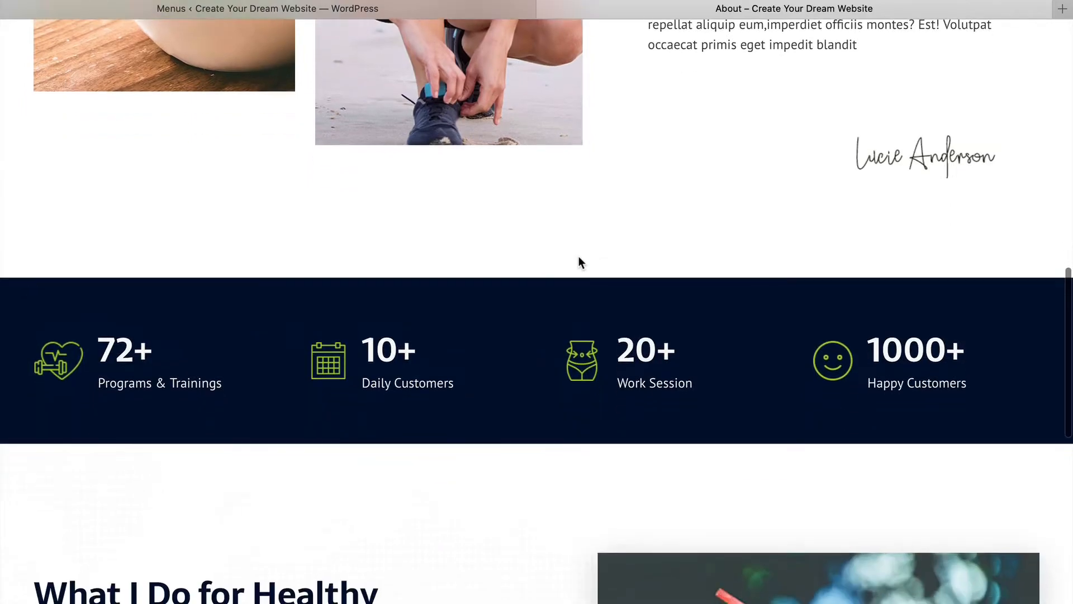
{"action": "scroll", "coordinate": [579, 257], "scroll_direction": "down", "scroll_amount": 3}
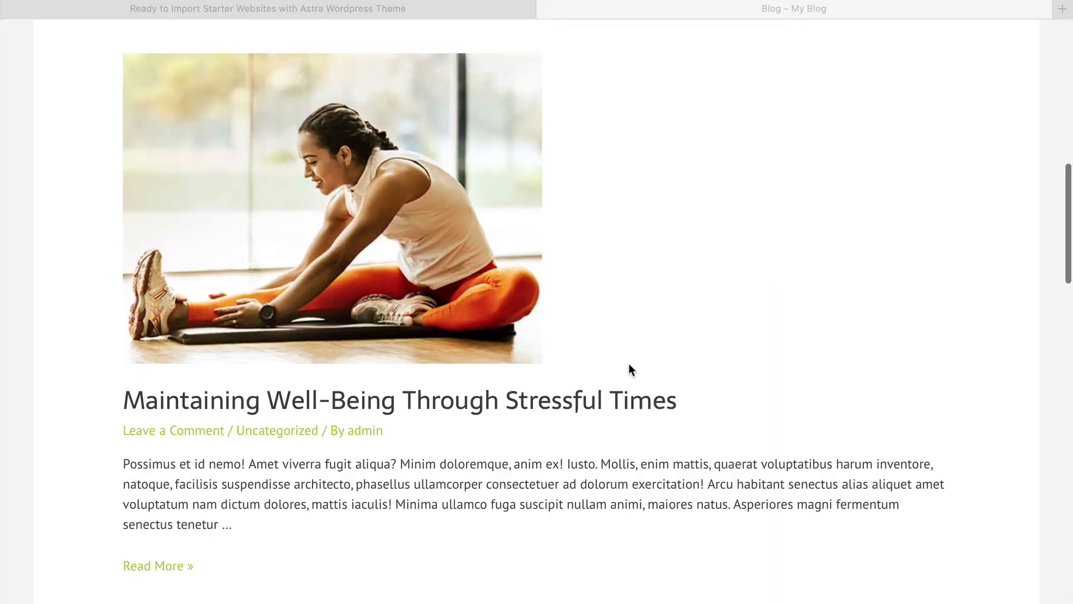
Step: Open the blog post "Can nutrient therapy boost your energy?" from the blog page and look through it
{"action": "scroll", "coordinate": [629, 366], "scroll_direction": "down", "scroll_amount": 9}
{"action": "scroll", "coordinate": [629, 369], "scroll_direction": "down", "scroll_amount": 3}
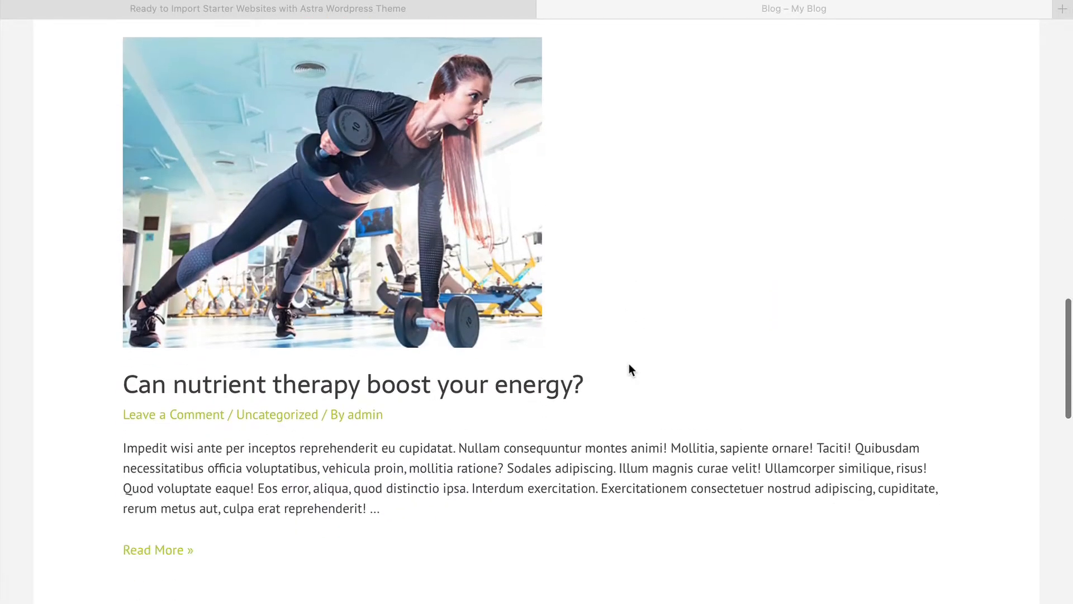
{"action": "left_click", "coordinate": [365, 375]}
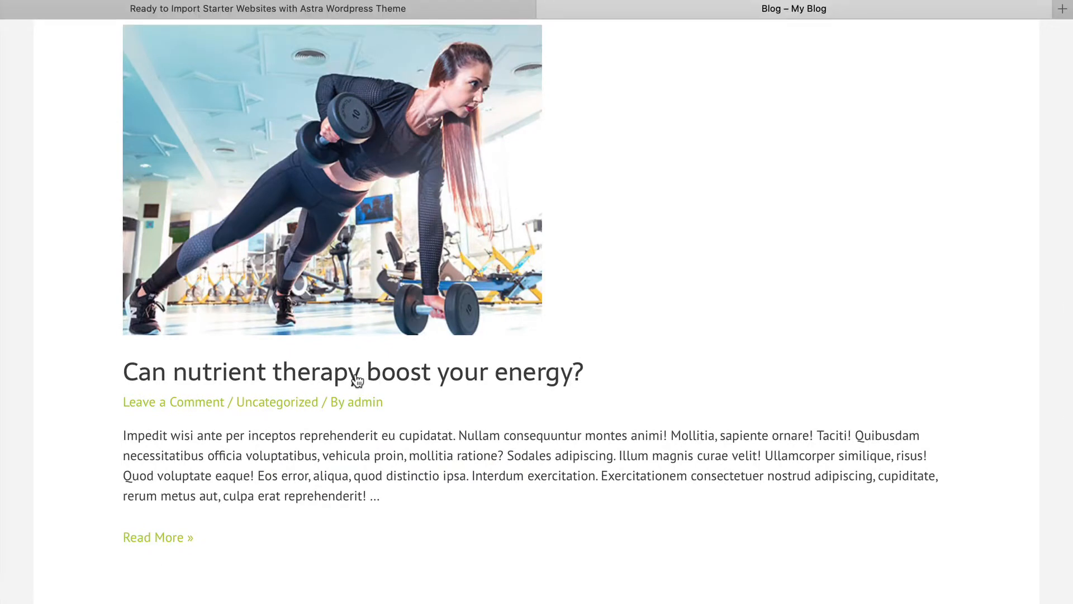
{"action": "scroll", "coordinate": [356, 378], "scroll_direction": "down", "scroll_amount": 10}
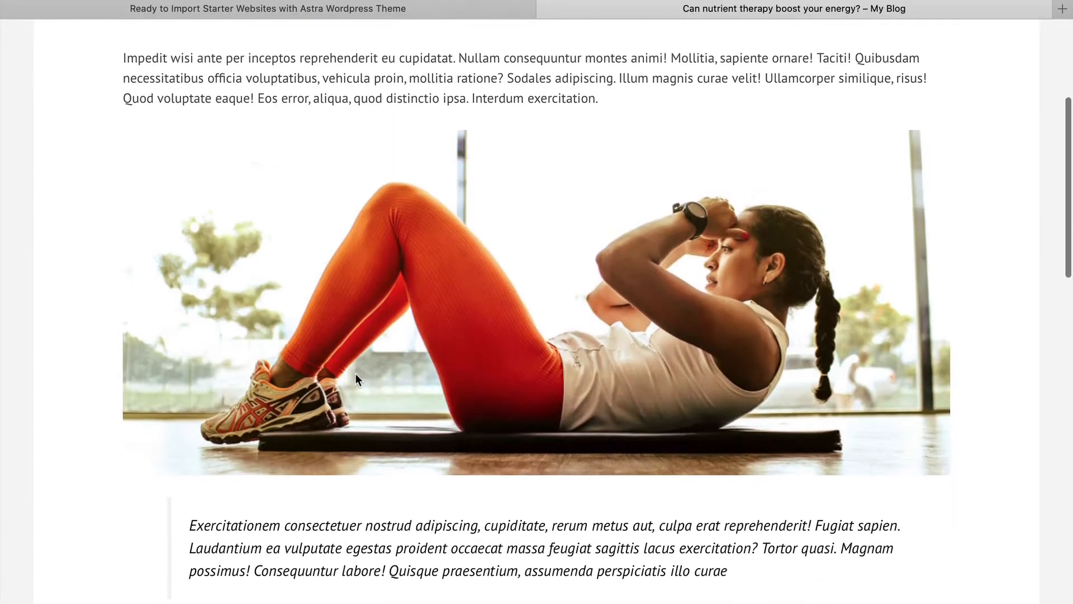
{"action": "scroll", "coordinate": [355, 373], "scroll_direction": "down", "scroll_amount": 3}
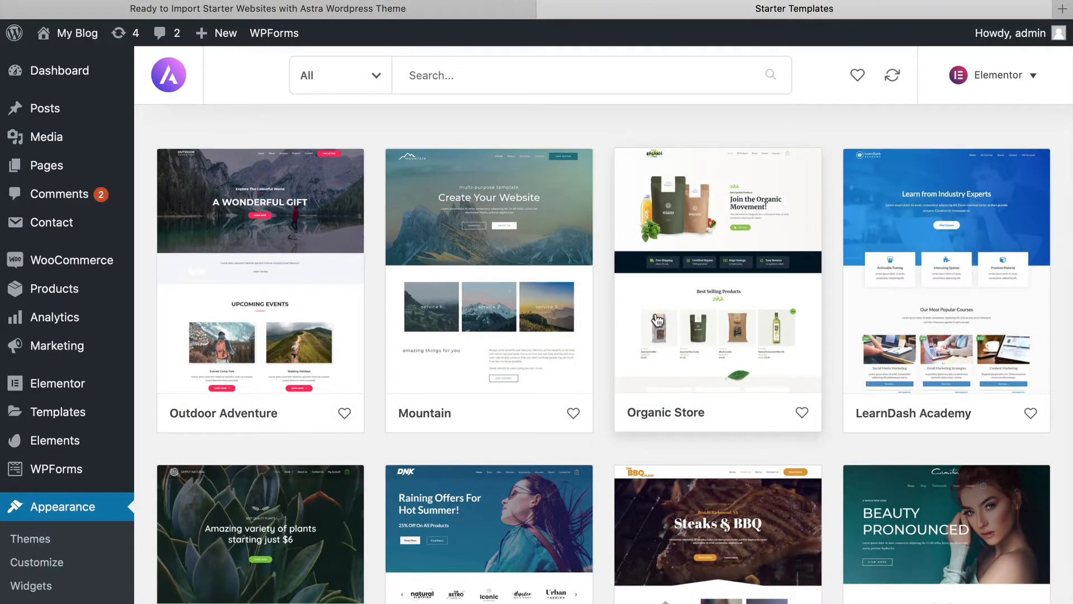
Step: Find the Nutritionist design among the WordPress Starter Templates and open its details
{"action": "scroll", "coordinate": [657, 320], "scroll_direction": "down", "scroll_amount": 10}
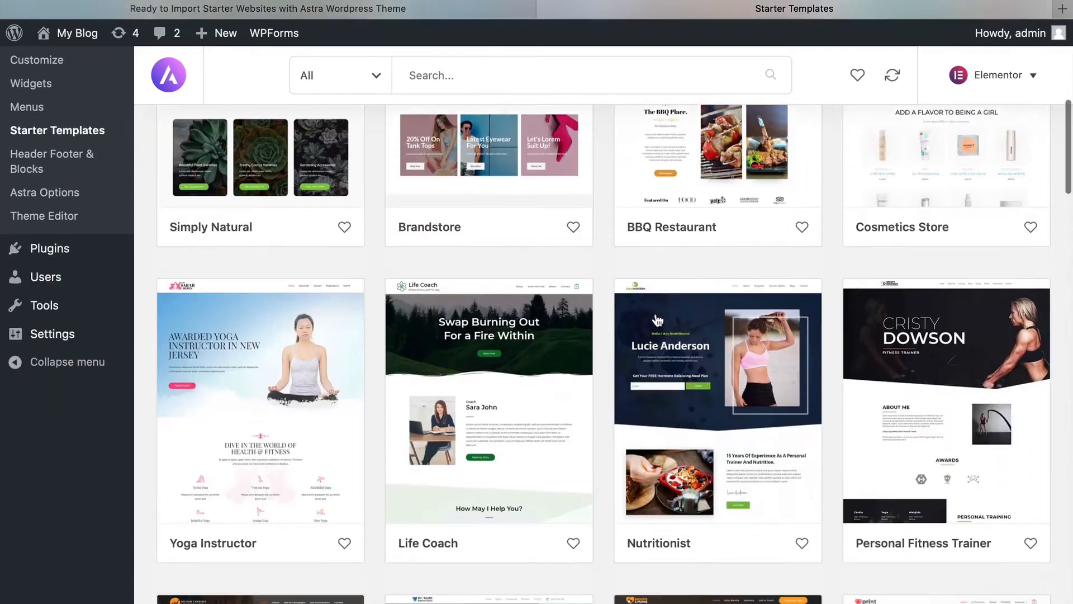
{"action": "scroll", "coordinate": [657, 320], "scroll_direction": "down", "scroll_amount": 3}
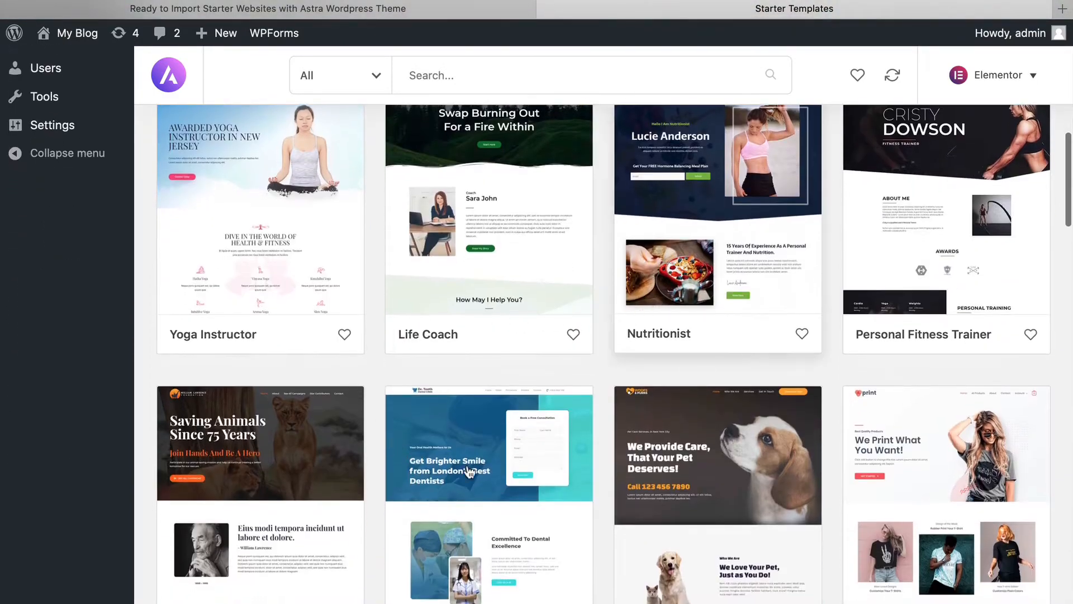
{"action": "scroll", "coordinate": [596, 489], "scroll_direction": "up", "scroll_amount": 5}
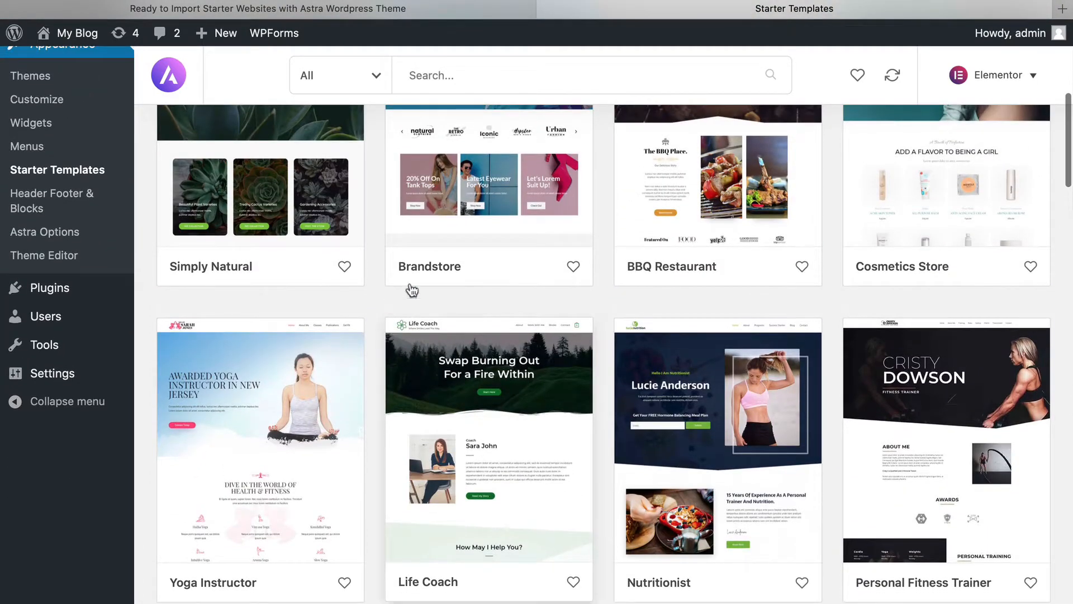
{"action": "left_click", "coordinate": [660, 397]}
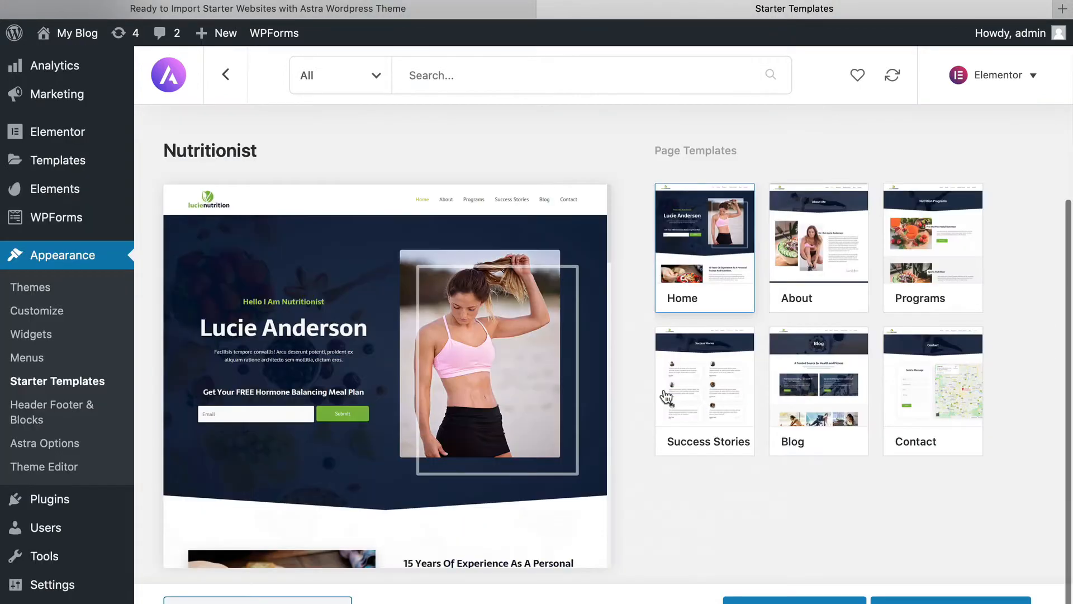
Step: Preview the About, Success Stories and Blog page templates of the Nutritionist design
{"action": "left_click", "coordinate": [803, 262]}
{"action": "left_click", "coordinate": [734, 366]}
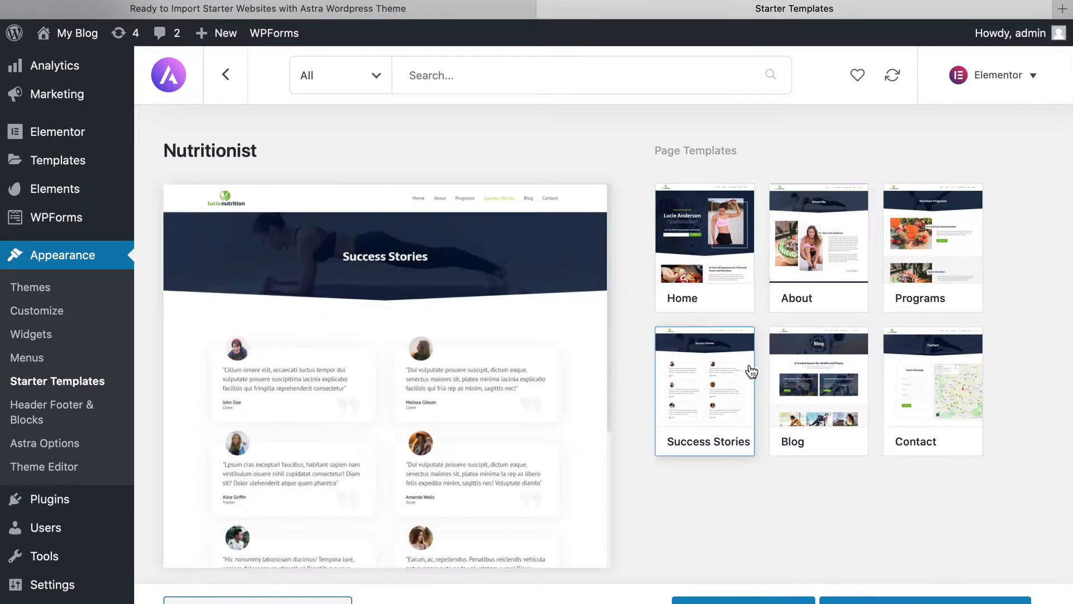
{"action": "left_click", "coordinate": [794, 378]}
{"action": "scroll", "coordinate": [534, 364], "scroll_direction": "down", "scroll_amount": 3}
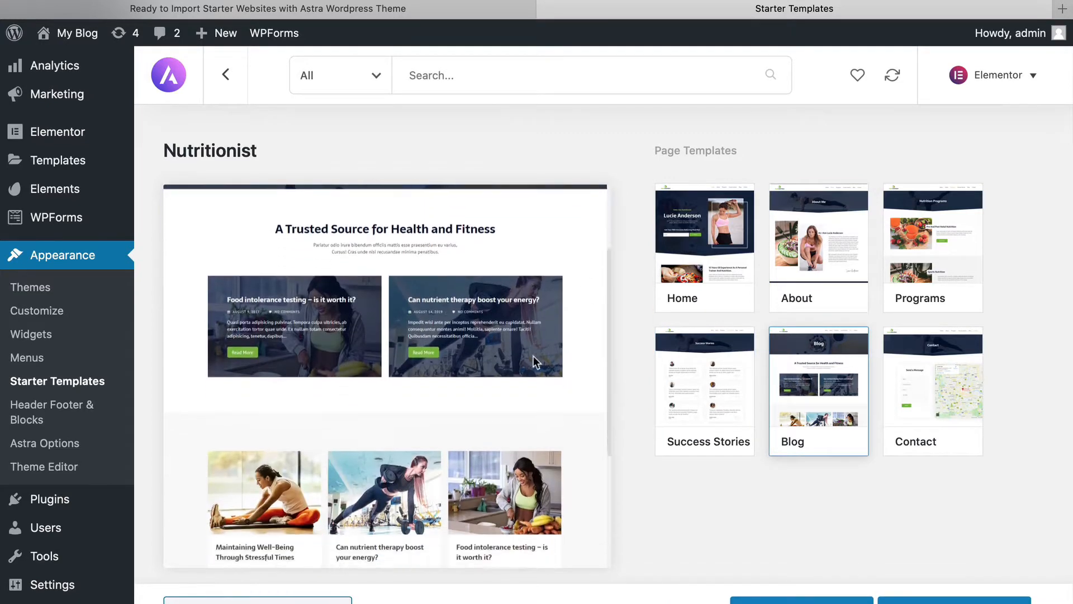
Step: Import the complete Nutritionist starter website into the WordPress site
{"action": "left_click", "coordinate": [801, 601]}
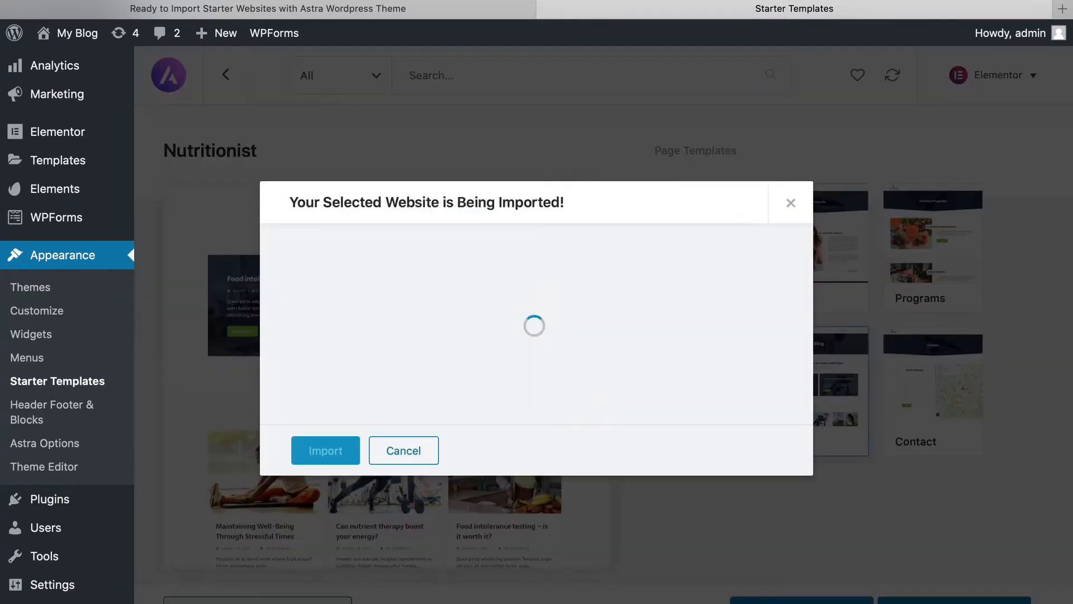
{"action": "left_click", "coordinate": [314, 450]}
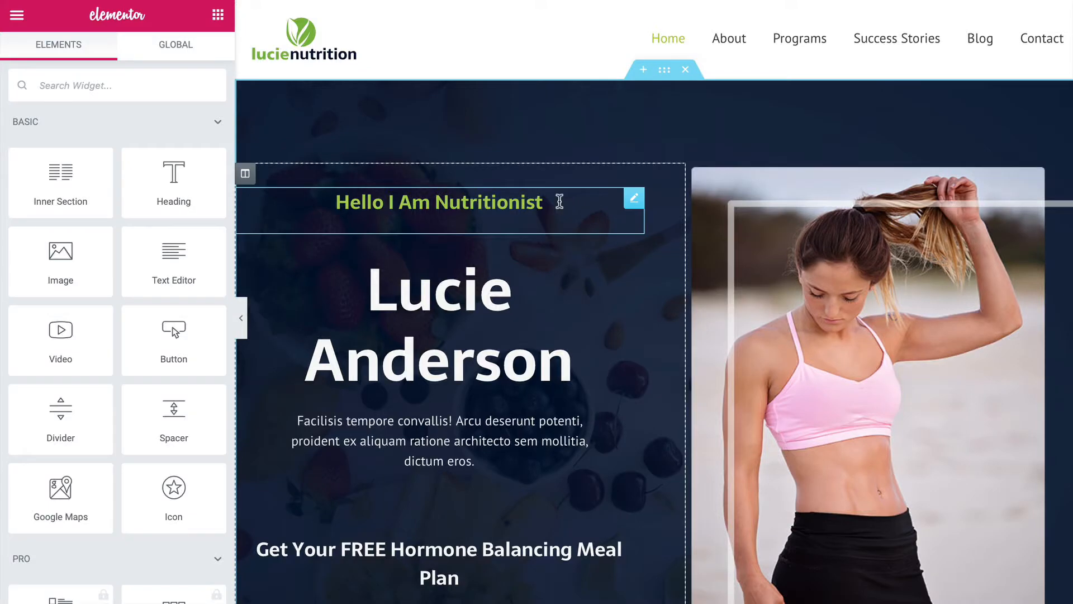
Step: Change the green heading at the start of the home page's hero section to "Hello I Am Personal Trainer"
{"action": "left_click", "coordinate": [559, 202]}
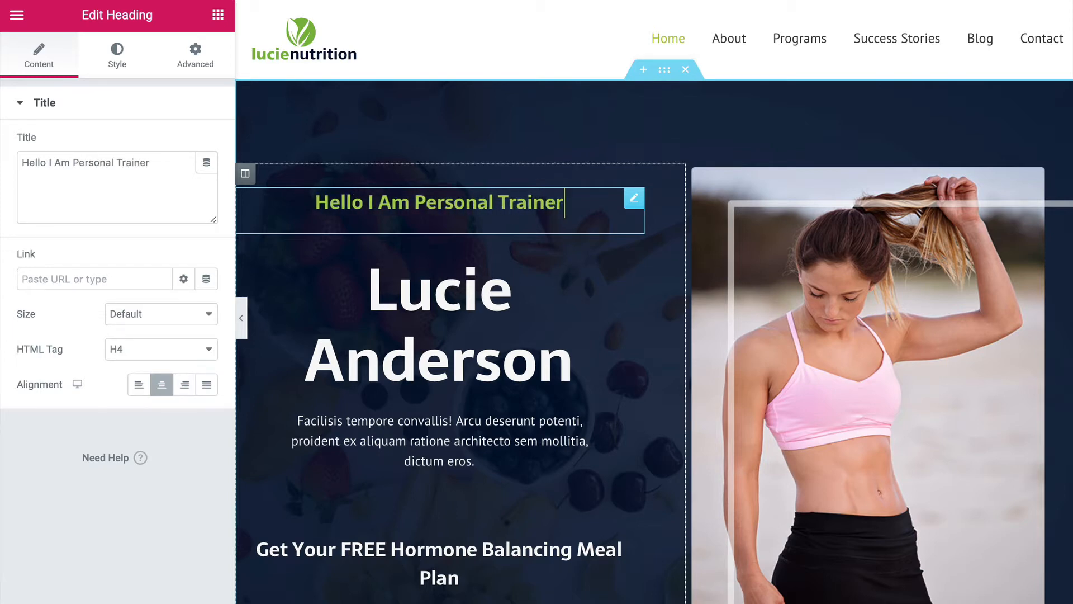
Step: Replace the hero photo with the media library picture of the red-haired woman meditating, and center-align it
{"action": "scroll", "coordinate": [733, 206], "scroll_direction": "down", "scroll_amount": 1}
{"action": "left_click", "coordinate": [756, 202]}
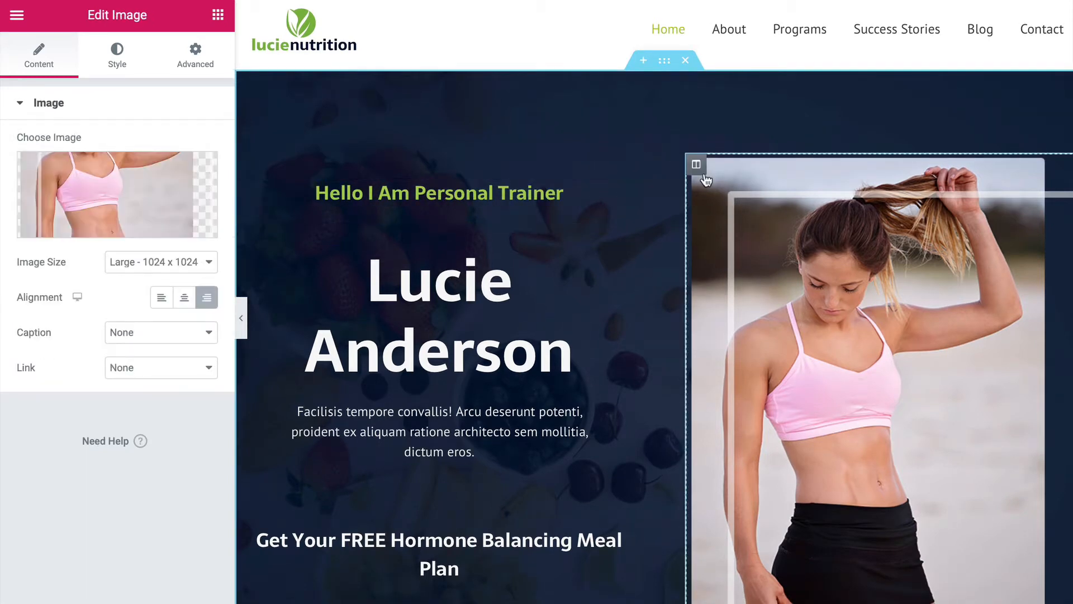
{"action": "left_click", "coordinate": [106, 226]}
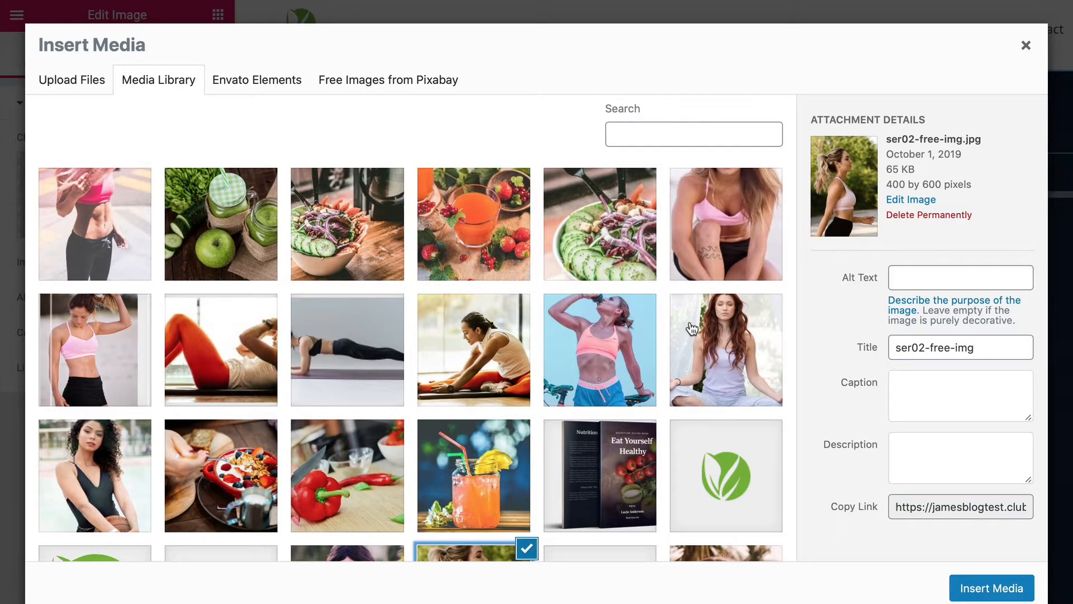
{"action": "left_click", "coordinate": [692, 328]}
{"action": "left_click", "coordinate": [962, 588]}
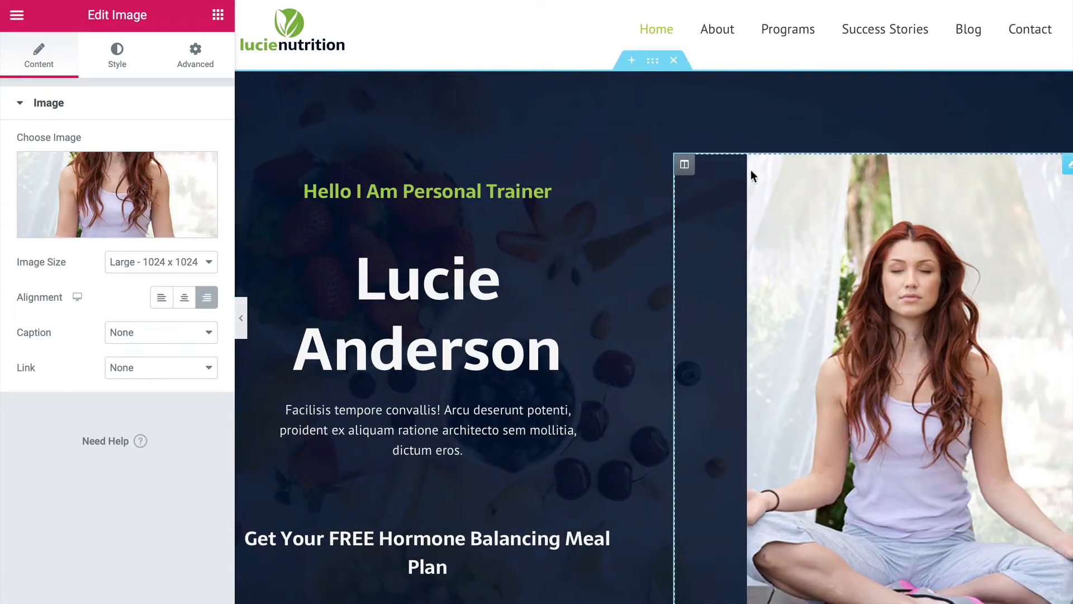
{"action": "left_click", "coordinate": [189, 304]}
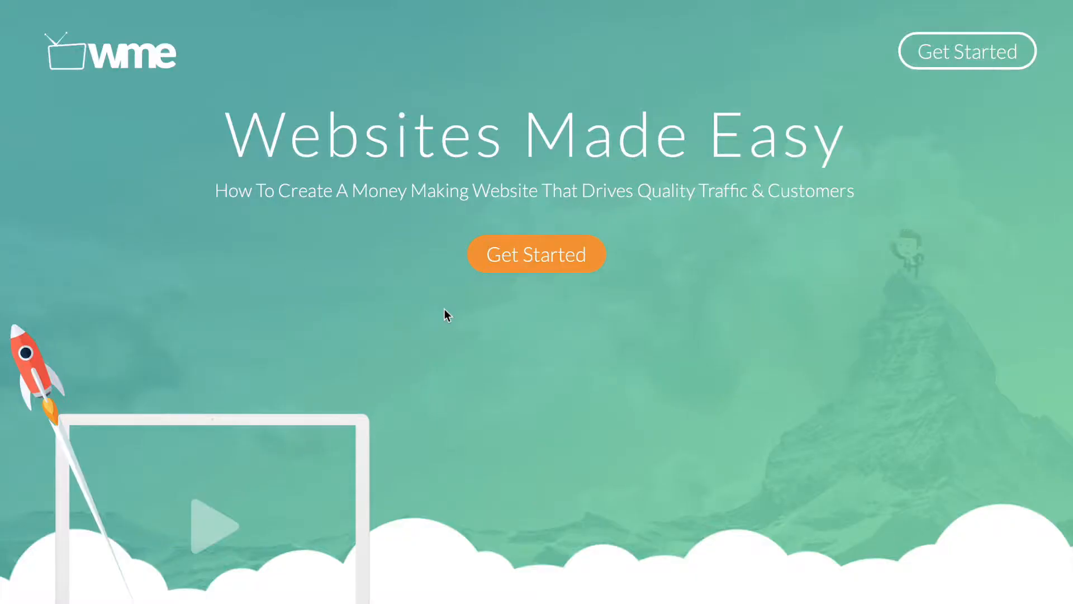
Step: Look through the Websites Made Easy landing page down to its Website, Traffic and Customers section
{"action": "scroll", "coordinate": [445, 308], "scroll_direction": "down", "scroll_amount": 5}
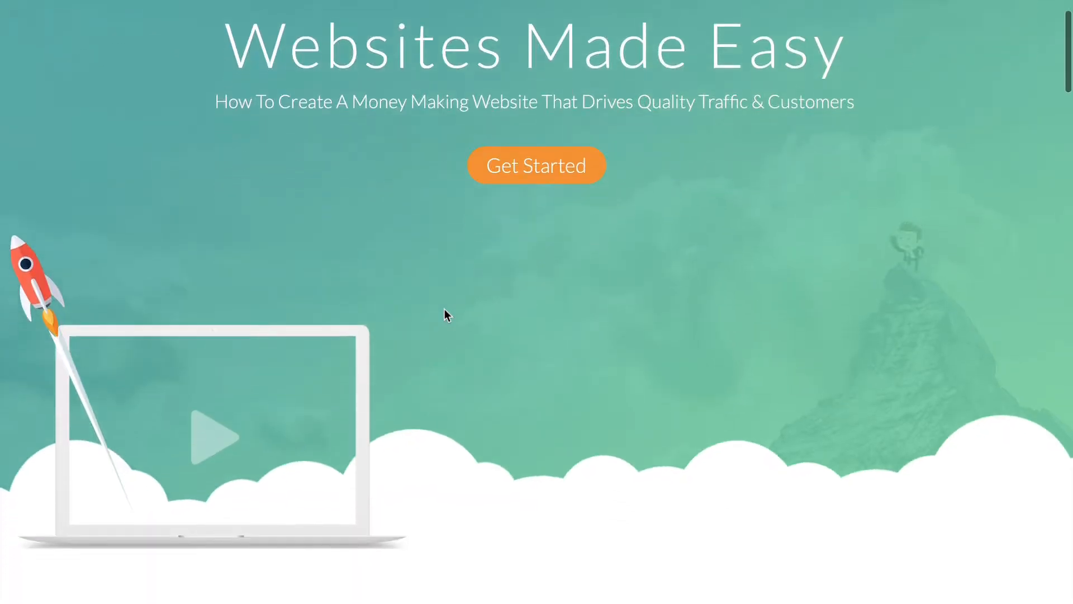
{"action": "scroll", "coordinate": [444, 313], "scroll_direction": "down", "scroll_amount": 8}
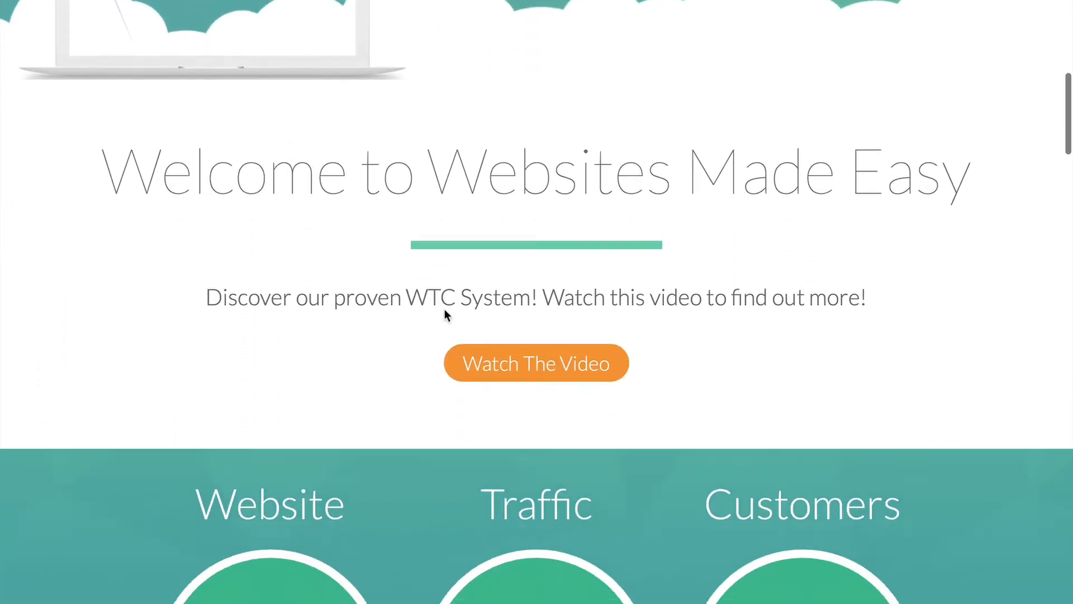
{"action": "scroll", "coordinate": [445, 314], "scroll_direction": "down", "scroll_amount": 3}
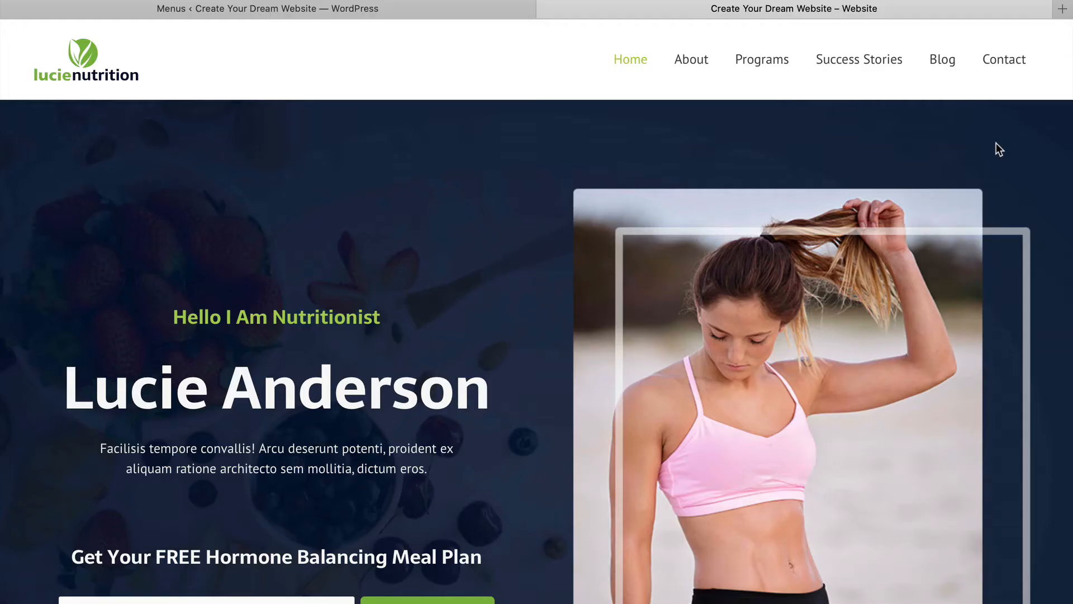
Step: Look through the finished nutrition site's home page, from the hero section to the testimonials
{"action": "scroll", "coordinate": [996, 142], "scroll_direction": "down", "scroll_amount": 3}
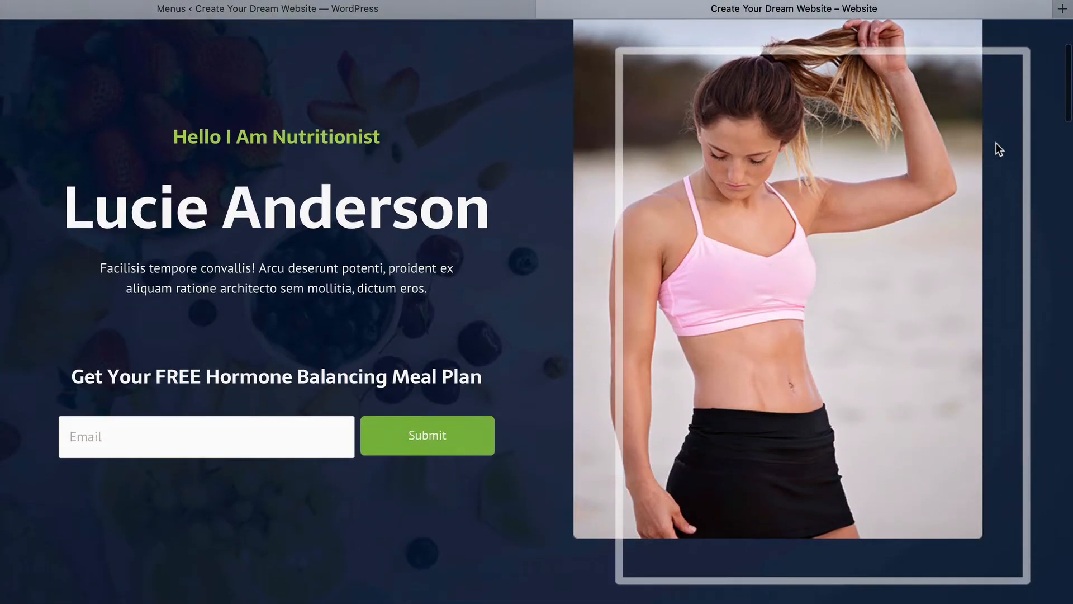
{"action": "scroll", "coordinate": [995, 143], "scroll_direction": "down", "scroll_amount": 4}
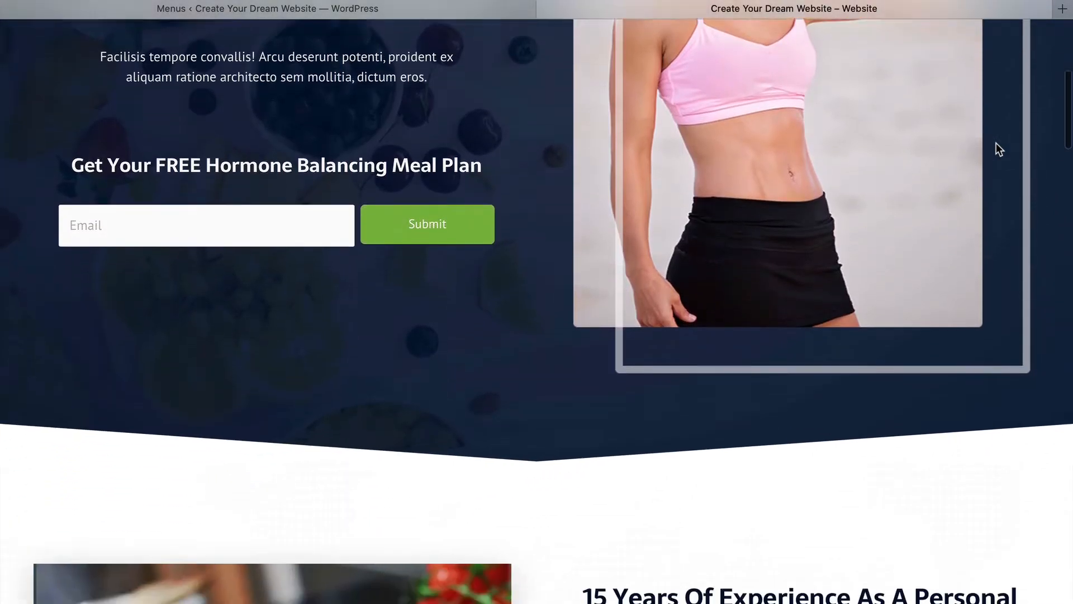
{"action": "scroll", "coordinate": [996, 142], "scroll_direction": "down", "scroll_amount": 6}
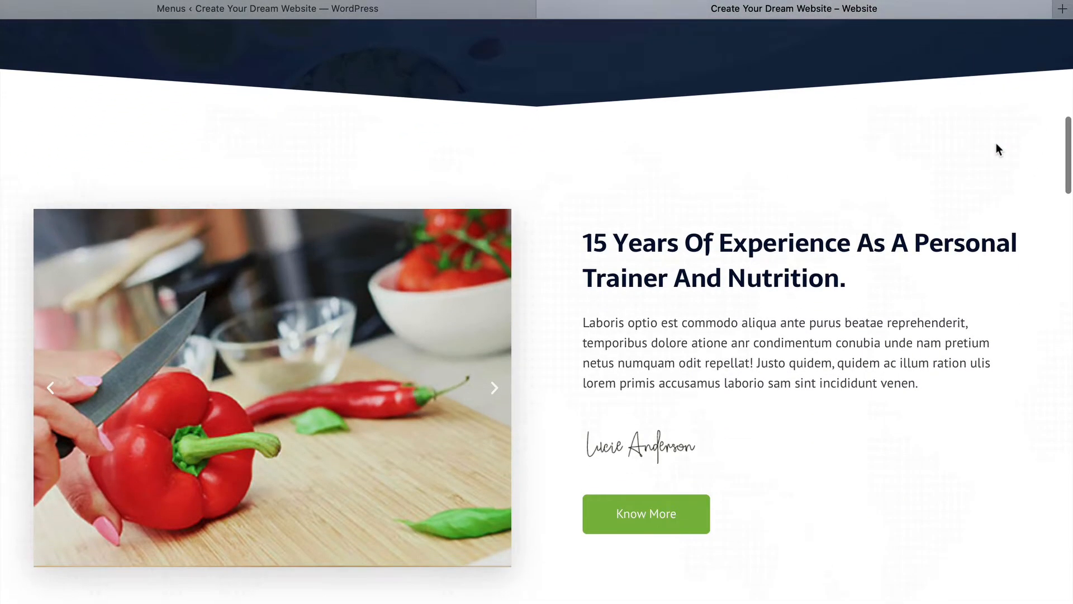
{"action": "scroll", "coordinate": [995, 143], "scroll_direction": "down", "scroll_amount": 2}
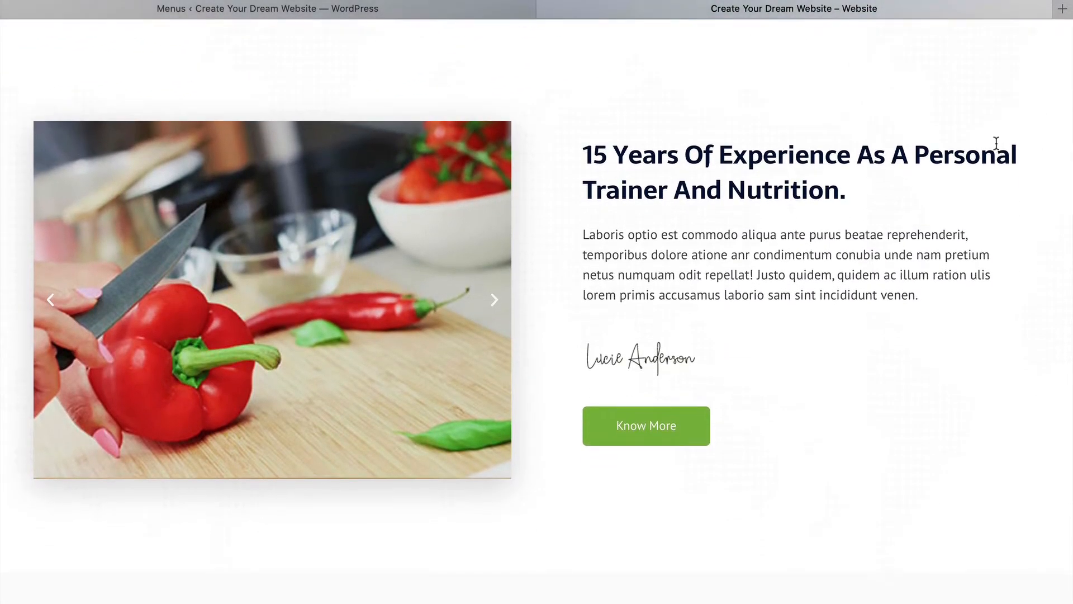
{"action": "scroll", "coordinate": [996, 142], "scroll_direction": "down", "scroll_amount": 3}
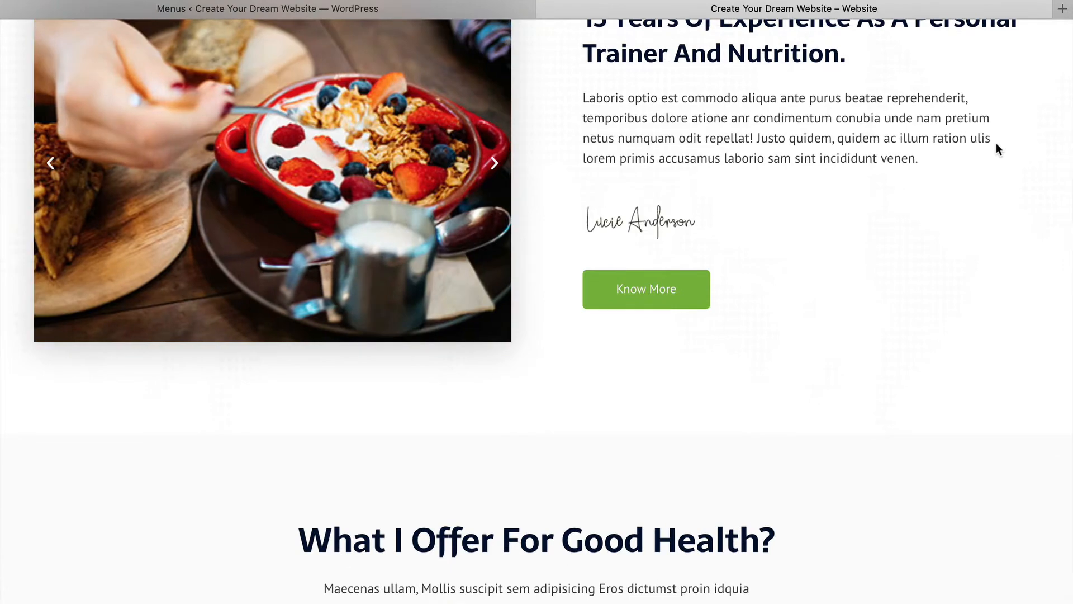
{"action": "scroll", "coordinate": [996, 147], "scroll_direction": "down", "scroll_amount": 12}
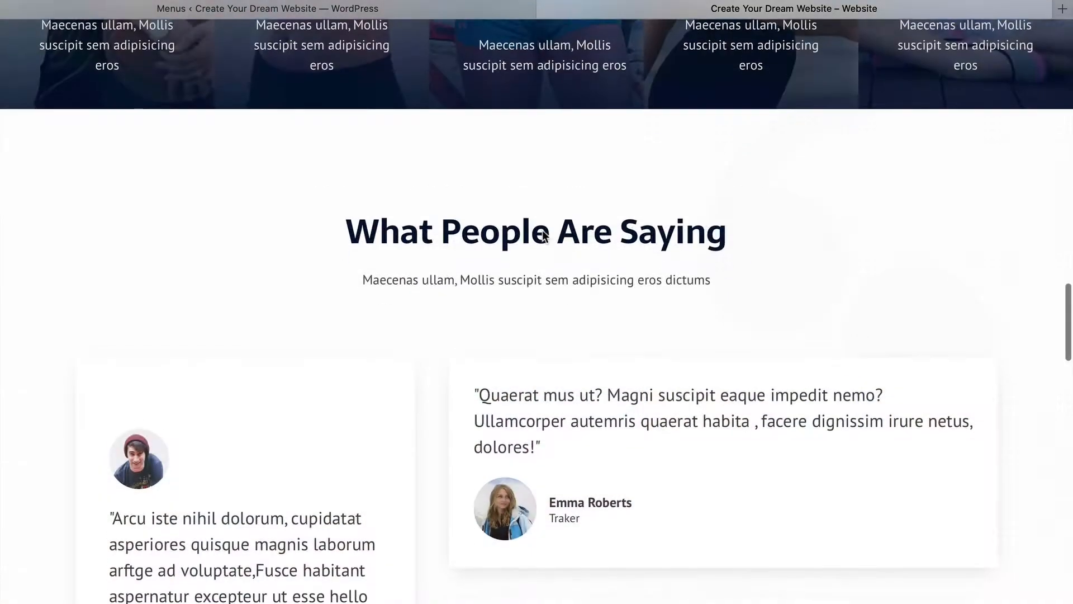
Step: Look through the rest of the nutrition site's home page, from the testimonials to the footer and back up to the book section
{"action": "scroll", "coordinate": [542, 232], "scroll_direction": "down", "scroll_amount": 9}
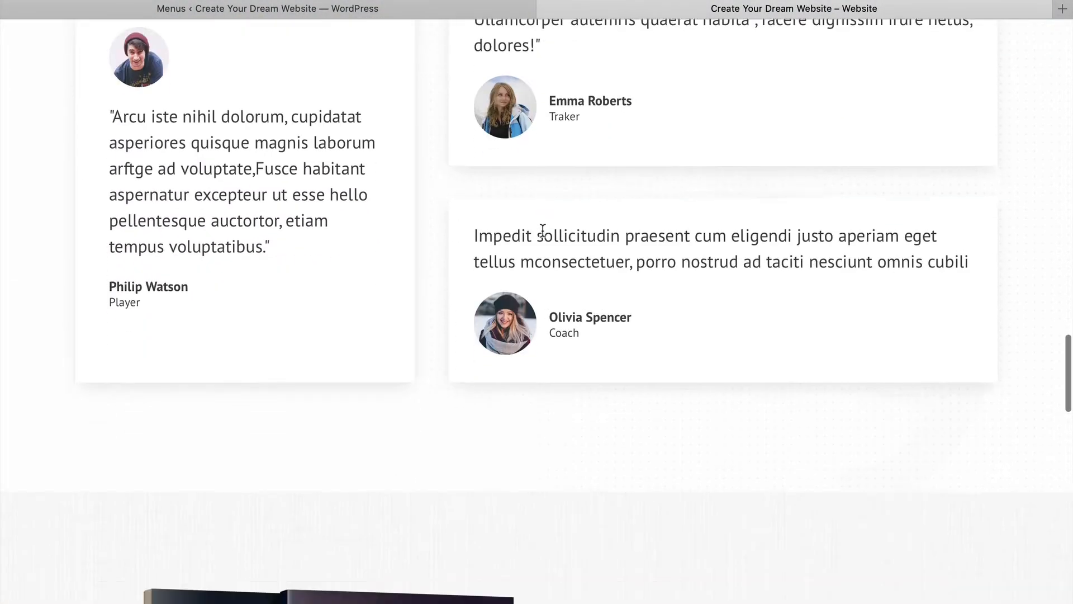
{"action": "scroll", "coordinate": [542, 230], "scroll_direction": "down", "scroll_amount": 13}
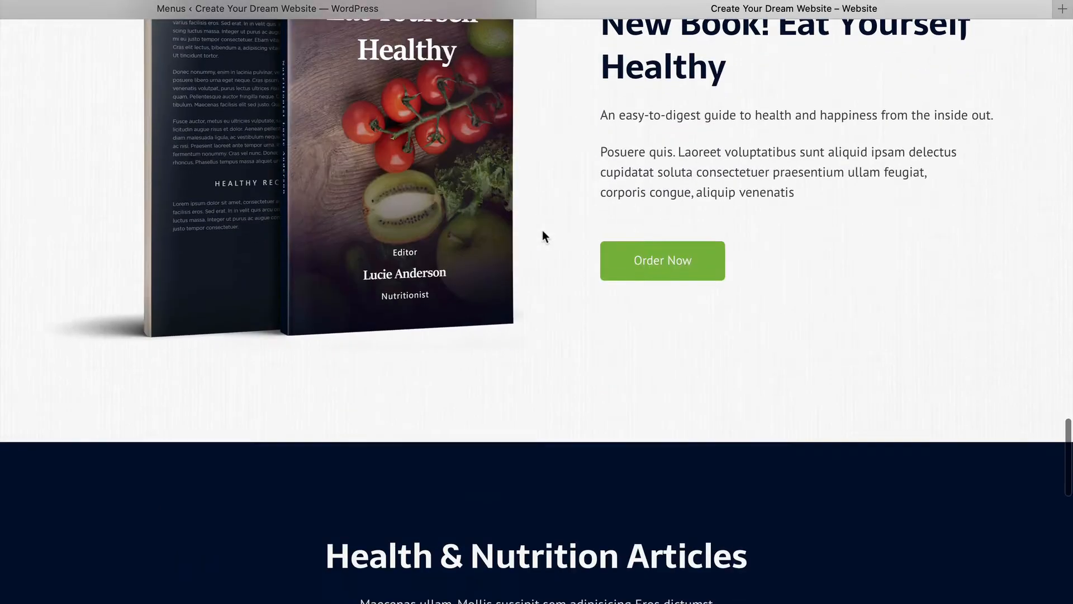
{"action": "scroll", "coordinate": [542, 231], "scroll_direction": "down", "scroll_amount": 10}
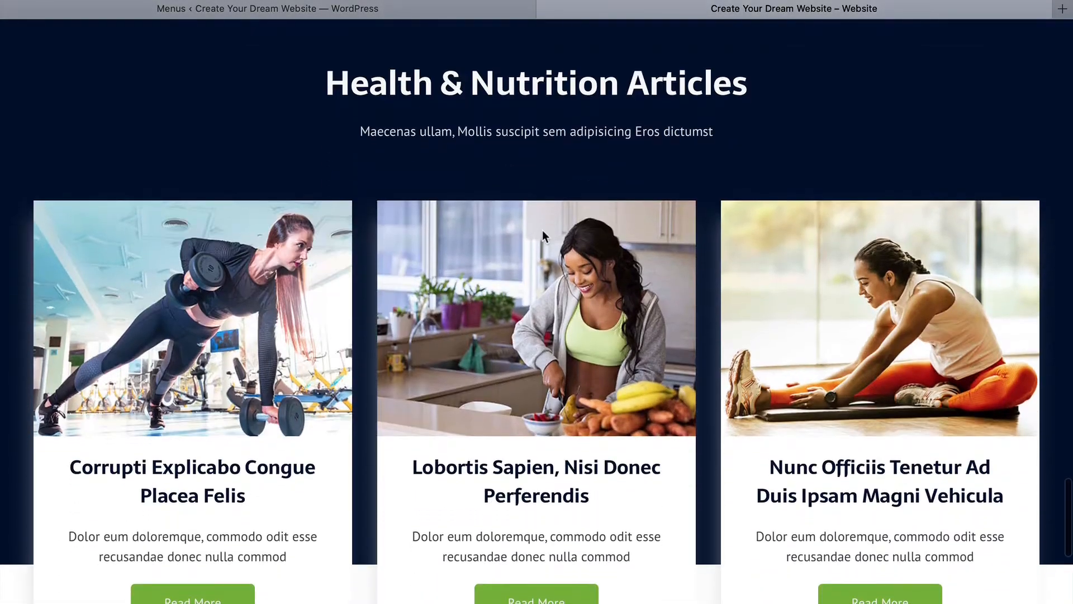
{"action": "scroll", "coordinate": [542, 229], "scroll_direction": "down", "scroll_amount": 11}
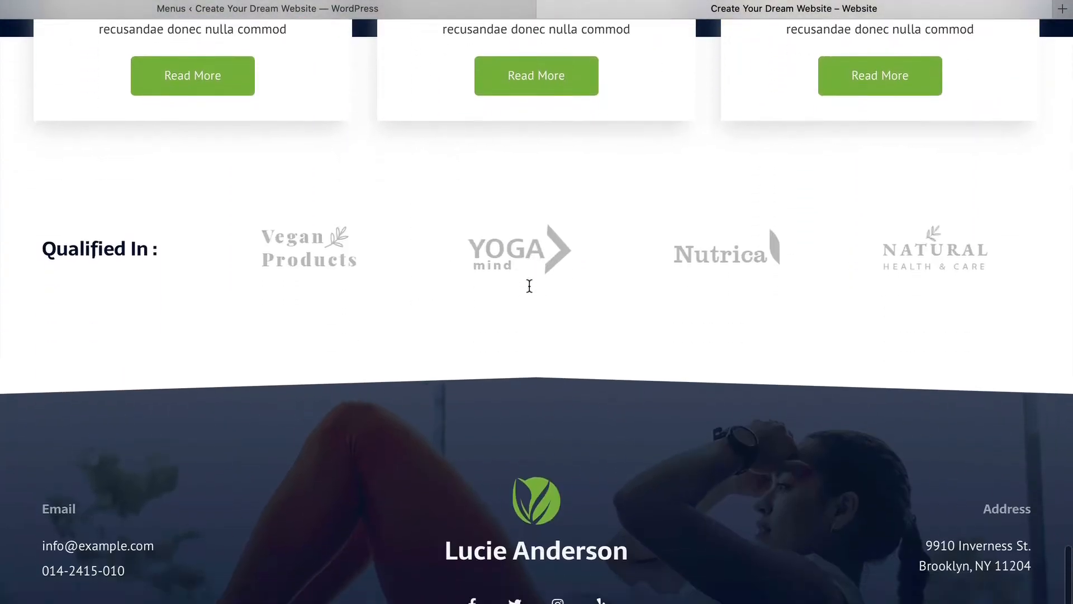
{"action": "scroll", "coordinate": [529, 286], "scroll_direction": "down", "scroll_amount": 2}
{"action": "scroll", "coordinate": [528, 286], "scroll_direction": "up", "scroll_amount": 20}
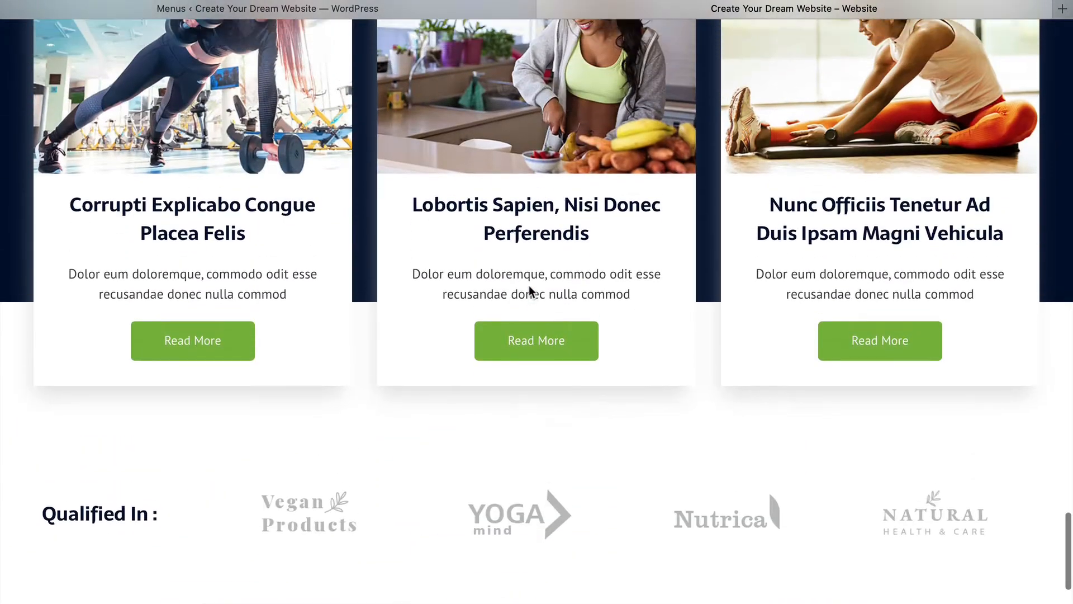
{"action": "scroll", "coordinate": [529, 290], "scroll_direction": "up", "scroll_amount": 12}
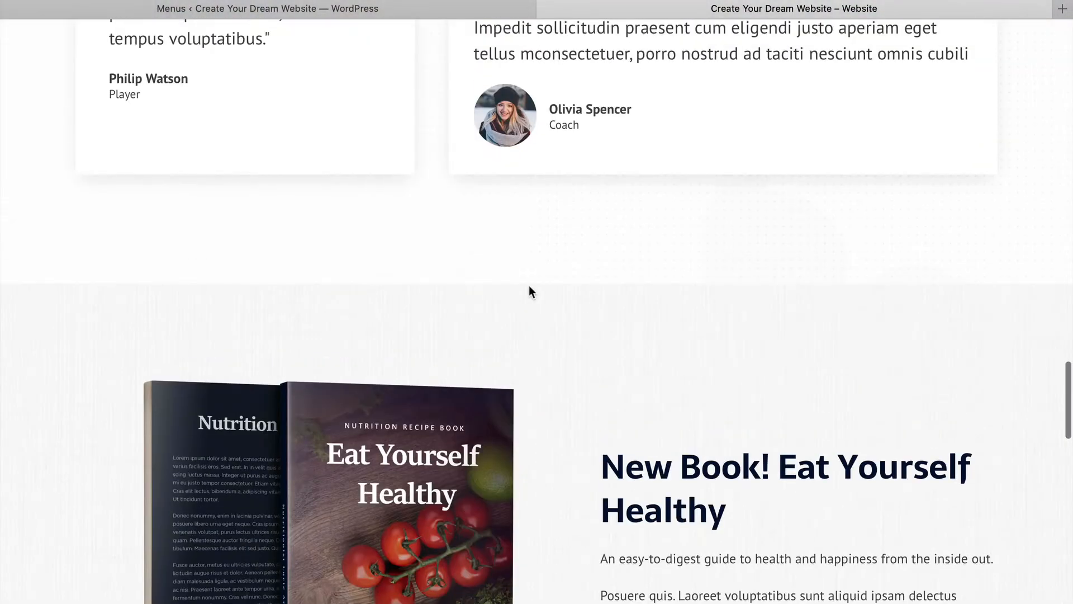
{"action": "scroll", "coordinate": [528, 285], "scroll_direction": "up", "scroll_amount": 5}
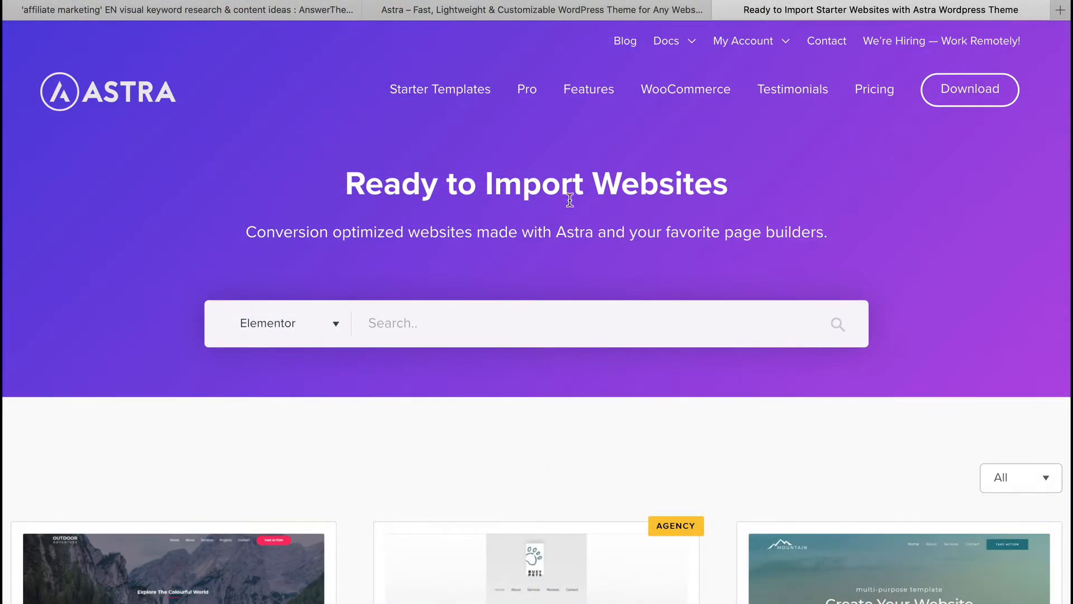
Step: Browse the Elementor starter templates in Astra's Ready to Import Websites gallery, down to the Yoga Instructor and Life Coach designs
{"action": "scroll", "coordinate": [648, 329], "scroll_direction": "down", "scroll_amount": 5}
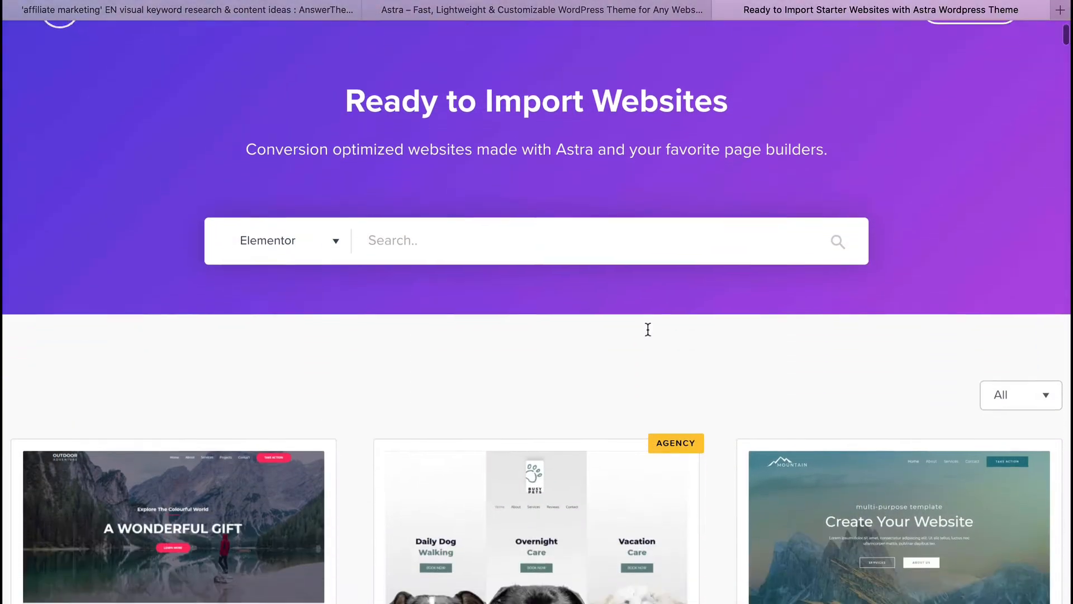
{"action": "scroll", "coordinate": [648, 334], "scroll_direction": "down", "scroll_amount": 9}
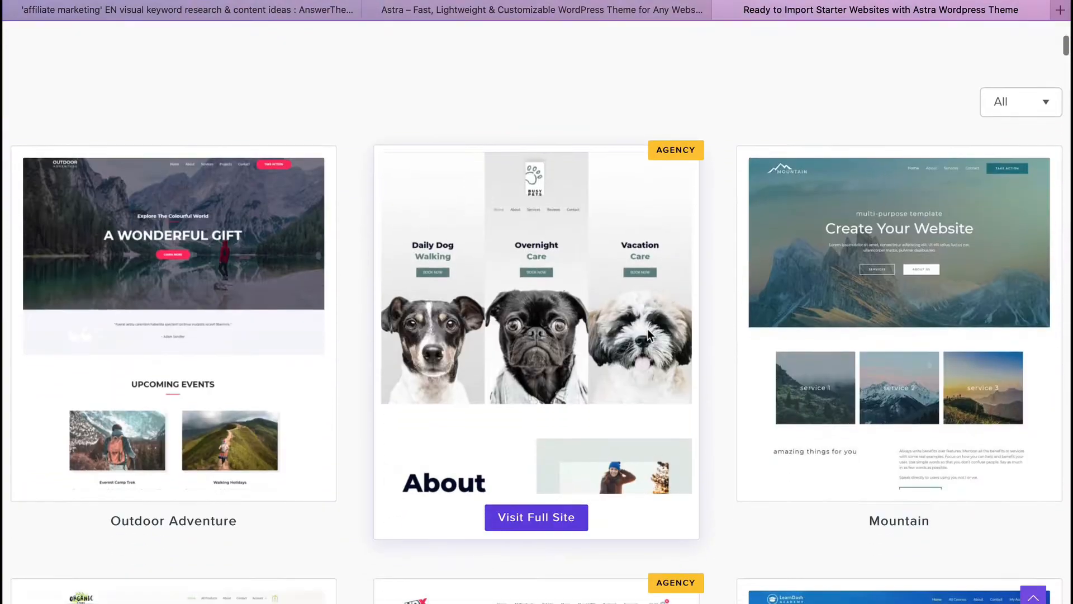
{"action": "scroll", "coordinate": [648, 331], "scroll_direction": "down", "scroll_amount": 9}
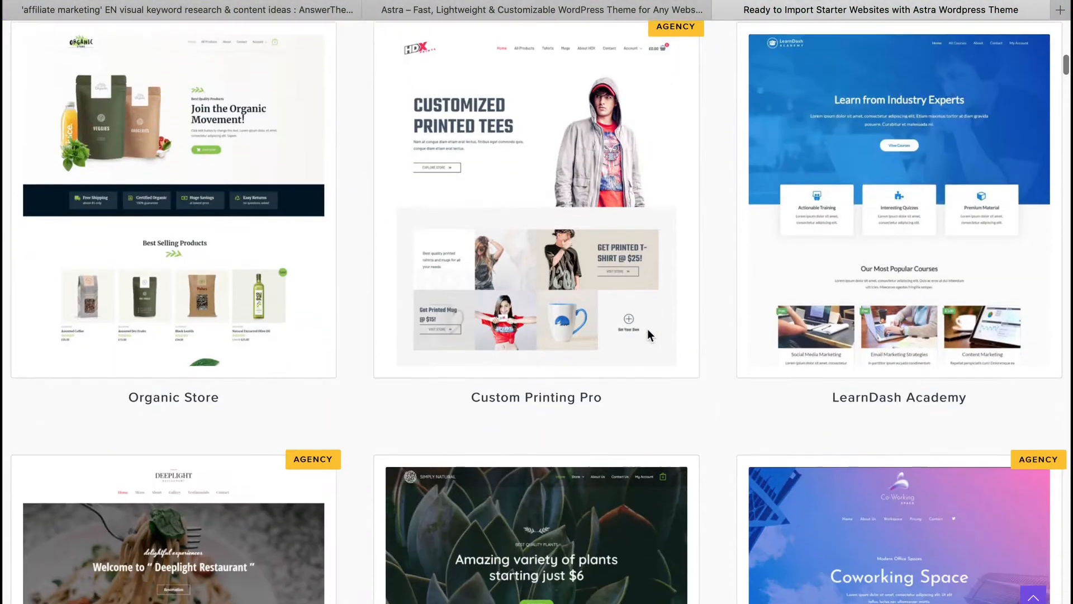
{"action": "scroll", "coordinate": [648, 335], "scroll_direction": "down", "scroll_amount": 11}
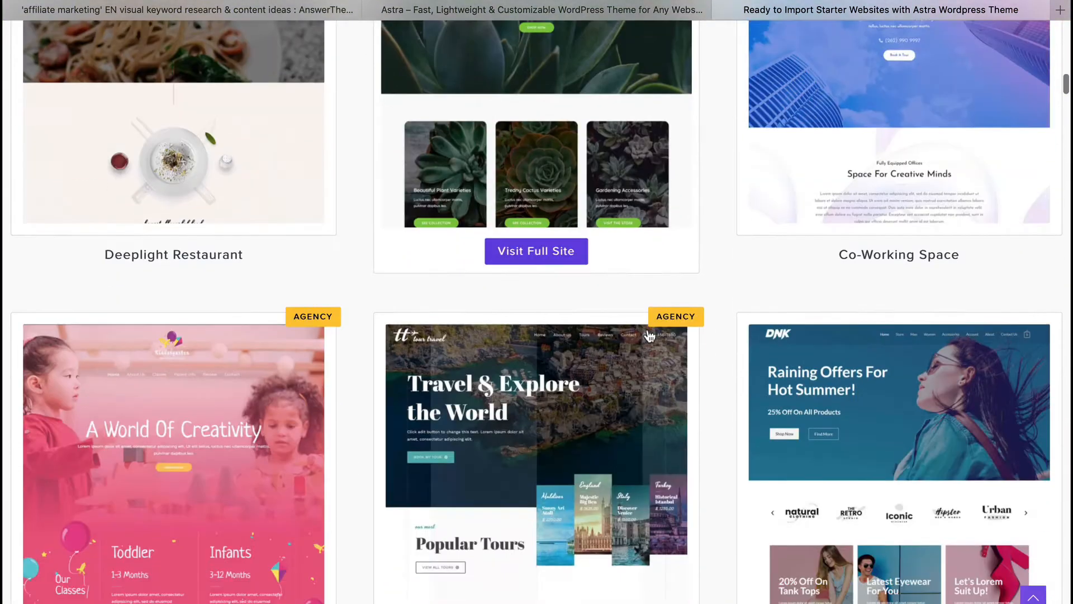
{"action": "scroll", "coordinate": [648, 335], "scroll_direction": "down", "scroll_amount": 8}
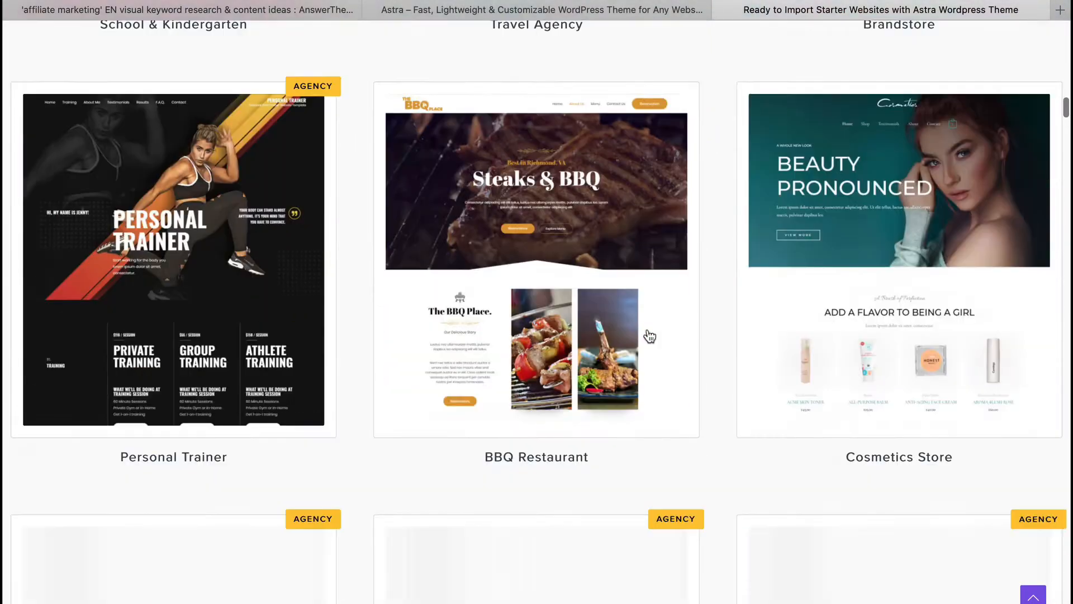
{"action": "scroll", "coordinate": [650, 308], "scroll_direction": "down", "scroll_amount": 11}
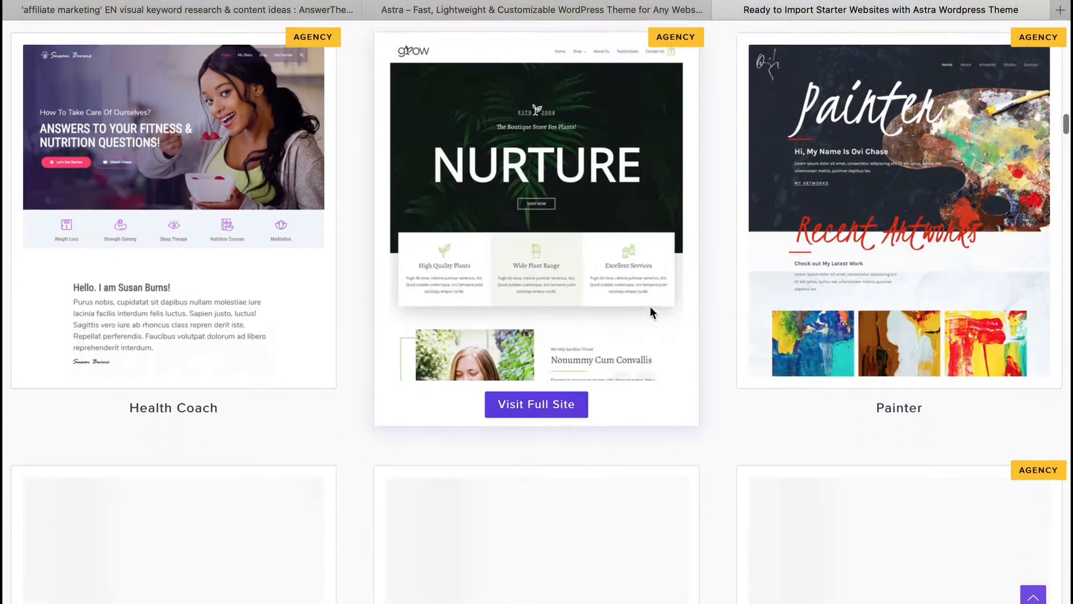
{"action": "scroll", "coordinate": [652, 313], "scroll_direction": "down", "scroll_amount": 8}
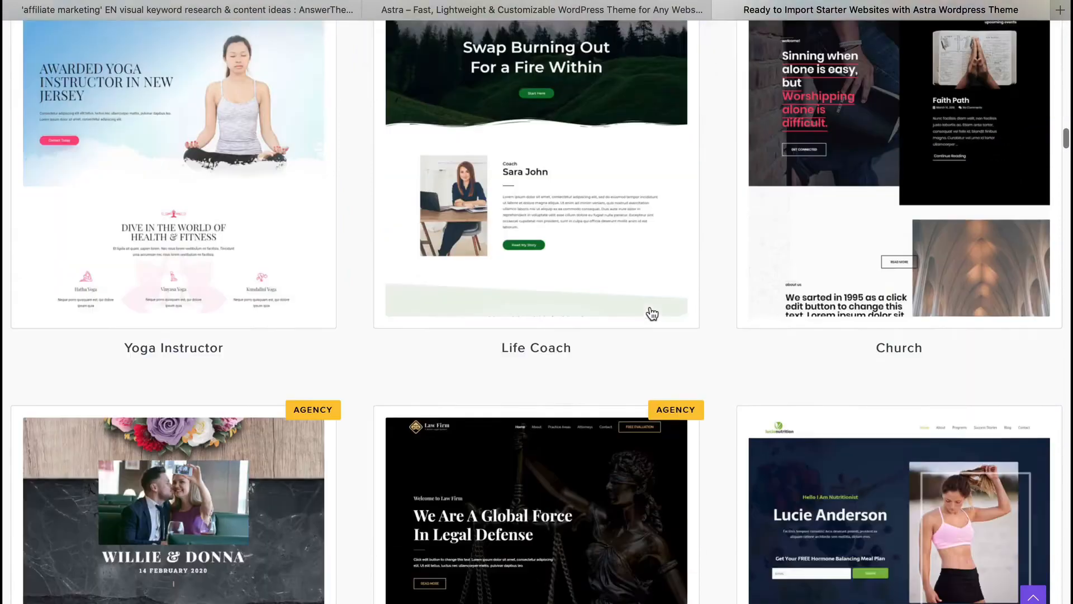
{"action": "scroll", "coordinate": [652, 313], "scroll_direction": "up", "scroll_amount": 6}
{"action": "scroll", "coordinate": [652, 314], "scroll_direction": "up", "scroll_amount": 17}
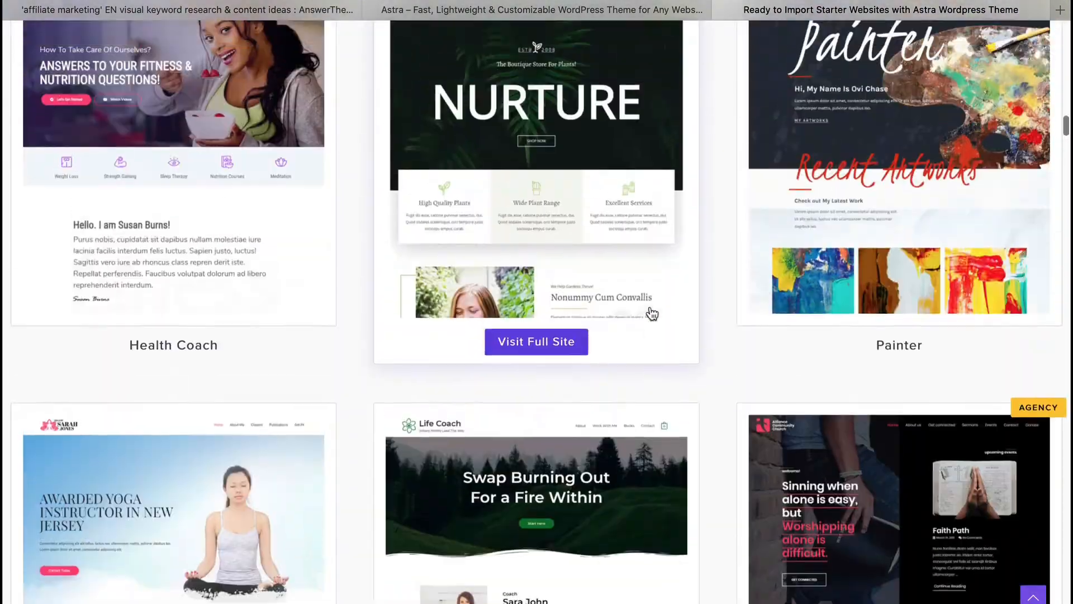
{"action": "scroll", "coordinate": [651, 313], "scroll_direction": "up", "scroll_amount": 5}
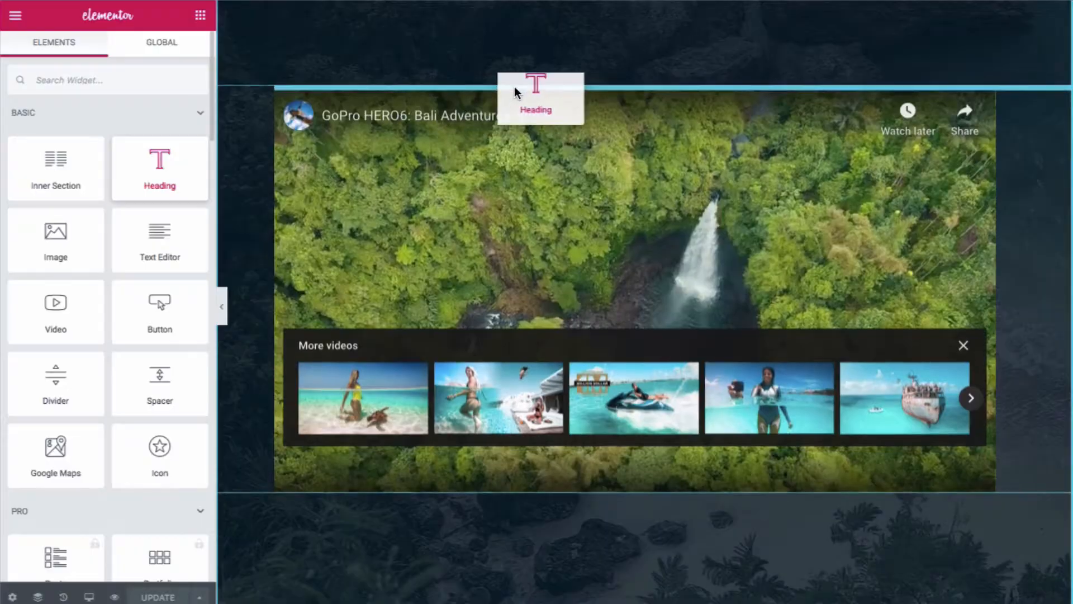
Step: Add a Heading widget directly above the waterfall video, and open the style settings of the "Website" heading
{"action": "left_click_drag", "start_coordinate": [514, 96], "coordinate": [539, 91]}
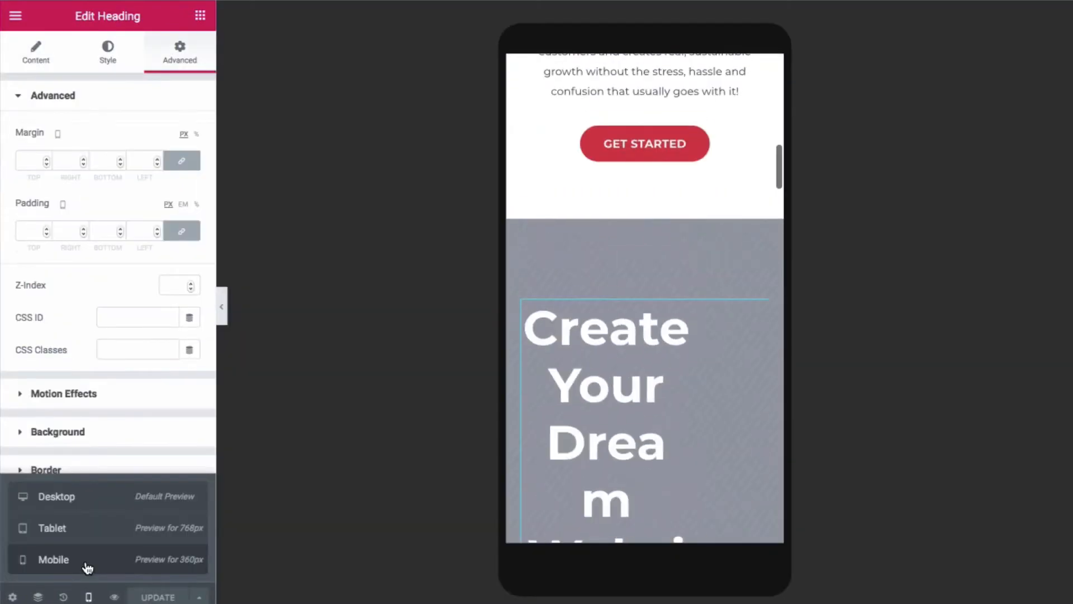
{"action": "scroll", "coordinate": [693, 337], "scroll_direction": "up", "scroll_amount": 10}
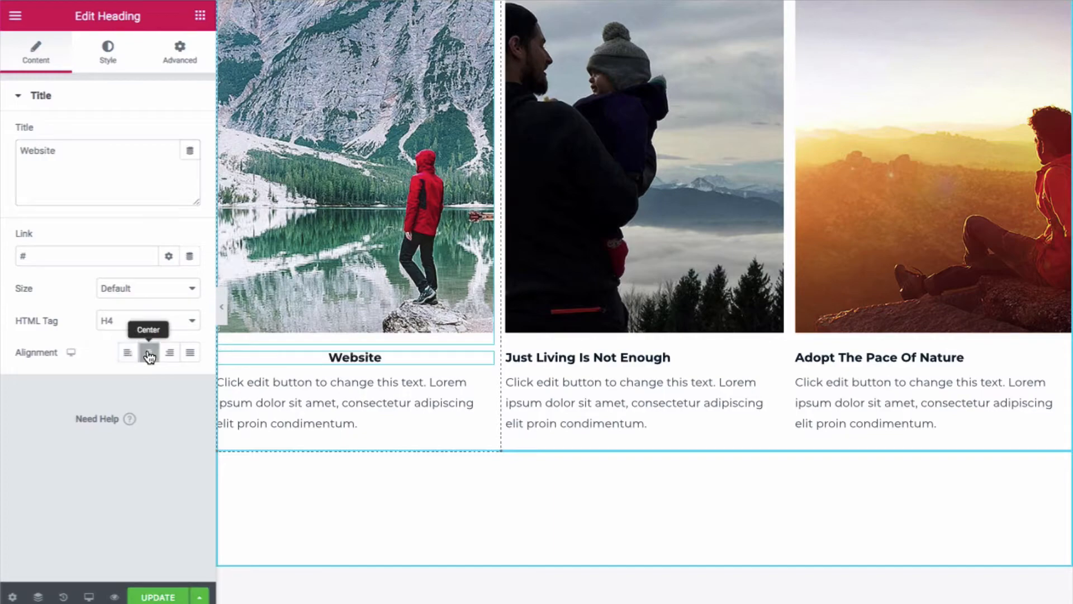
{"action": "left_click", "coordinate": [112, 60]}
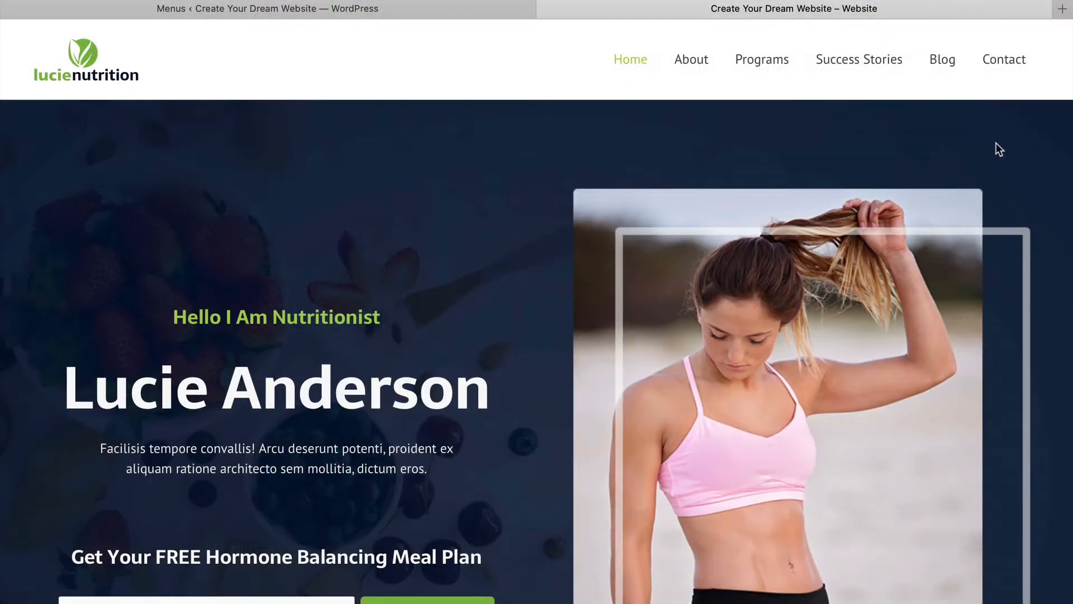
Step: Review the nutrition site's home page from the hero section down to the "What I Offer For Good Health?" section
{"action": "scroll", "coordinate": [999, 149], "scroll_direction": "down", "scroll_amount": 5}
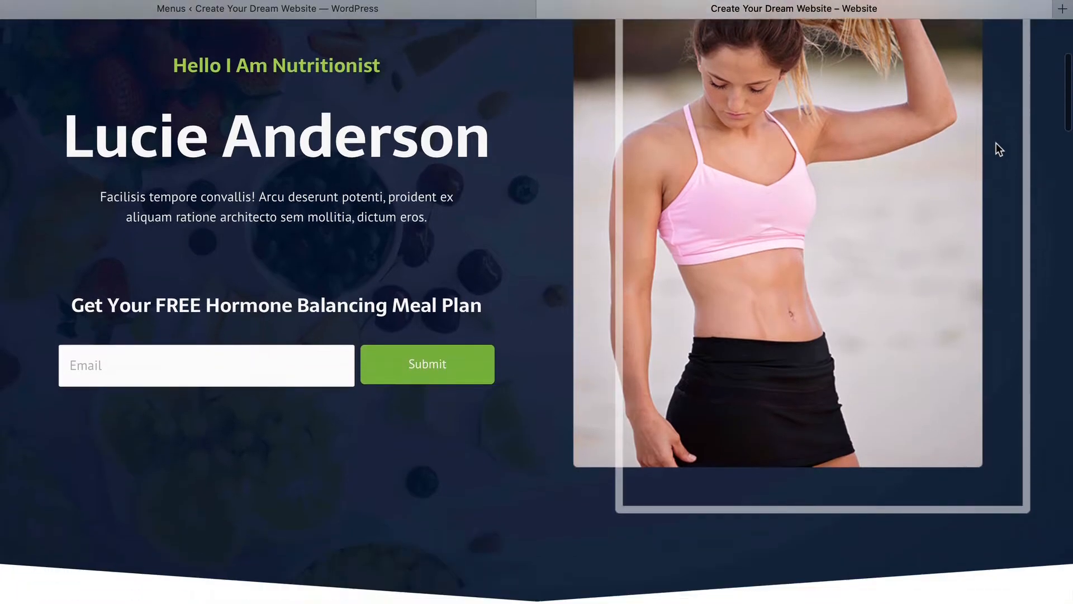
{"action": "scroll", "coordinate": [998, 150], "scroll_direction": "down", "scroll_amount": 1}
{"action": "scroll", "coordinate": [998, 150], "scroll_direction": "down", "scroll_amount": 3}
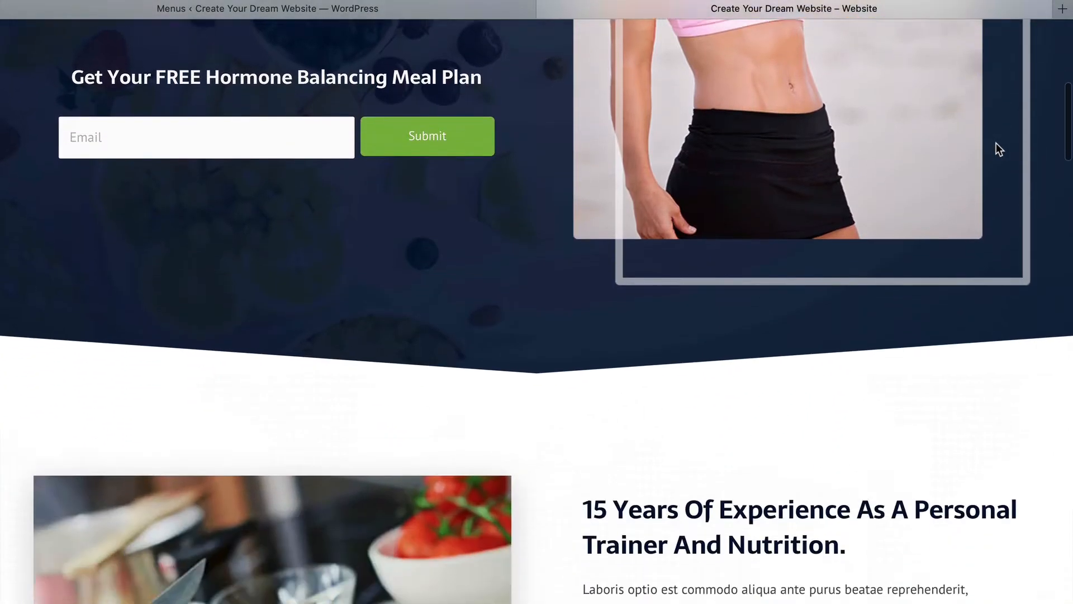
{"action": "scroll", "coordinate": [998, 149], "scroll_direction": "down", "scroll_amount": 3}
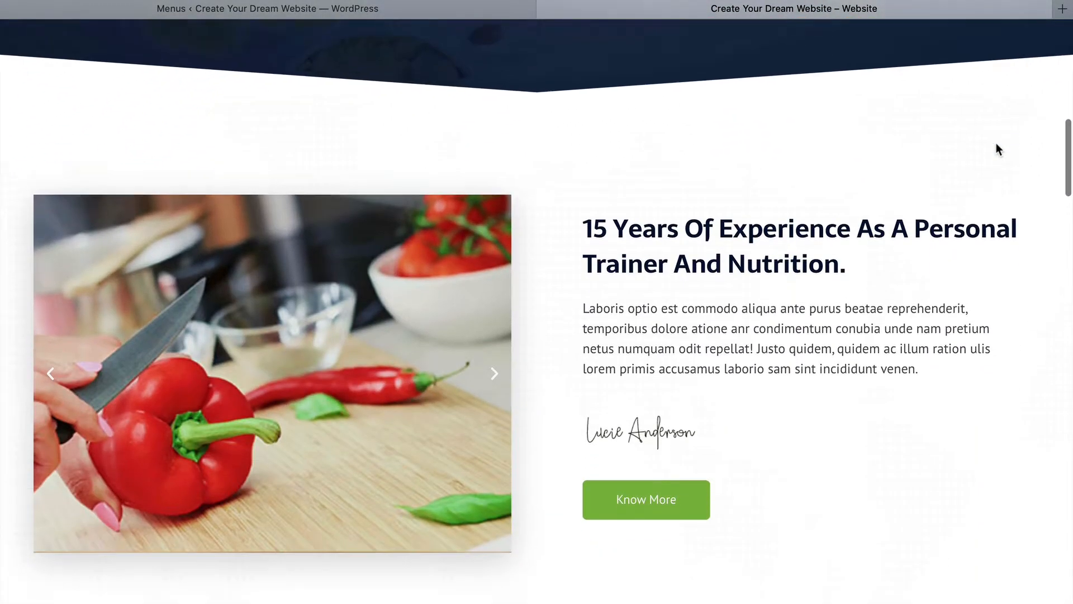
{"action": "scroll", "coordinate": [999, 149], "scroll_direction": "down", "scroll_amount": 1}
{"action": "scroll", "coordinate": [996, 143], "scroll_direction": "down", "scroll_amount": 2}
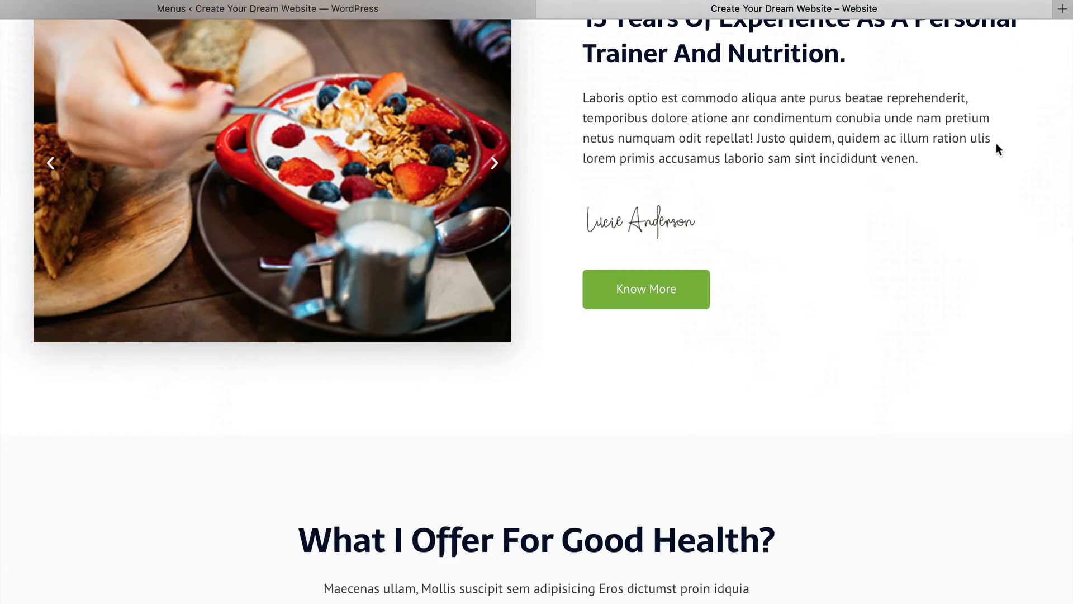
{"action": "scroll", "coordinate": [996, 147], "scroll_direction": "down", "scroll_amount": 4}
{"action": "scroll", "coordinate": [996, 143], "scroll_direction": "down", "scroll_amount": 4}
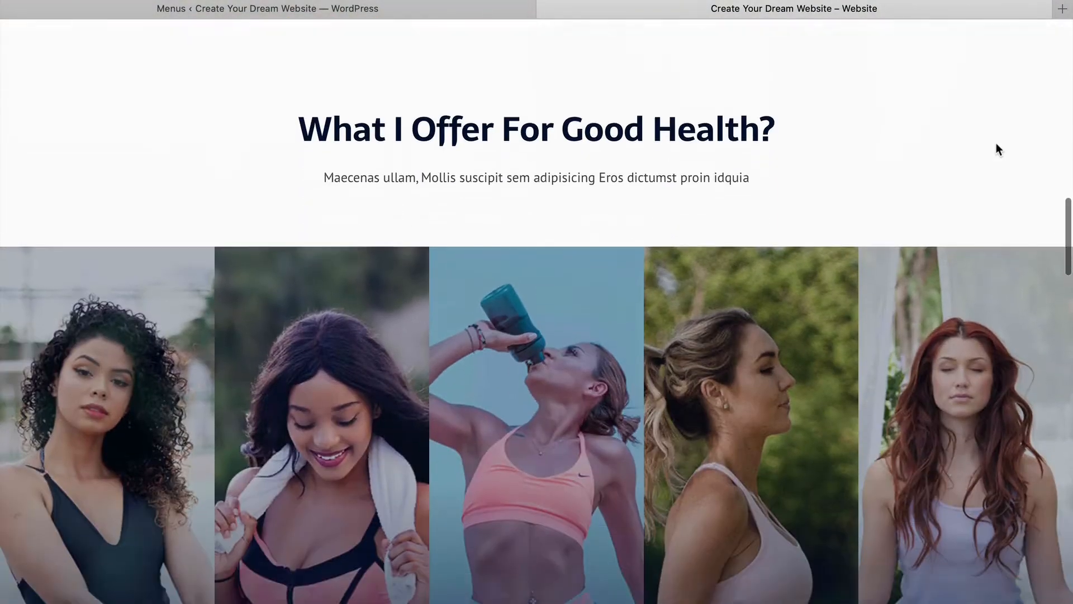
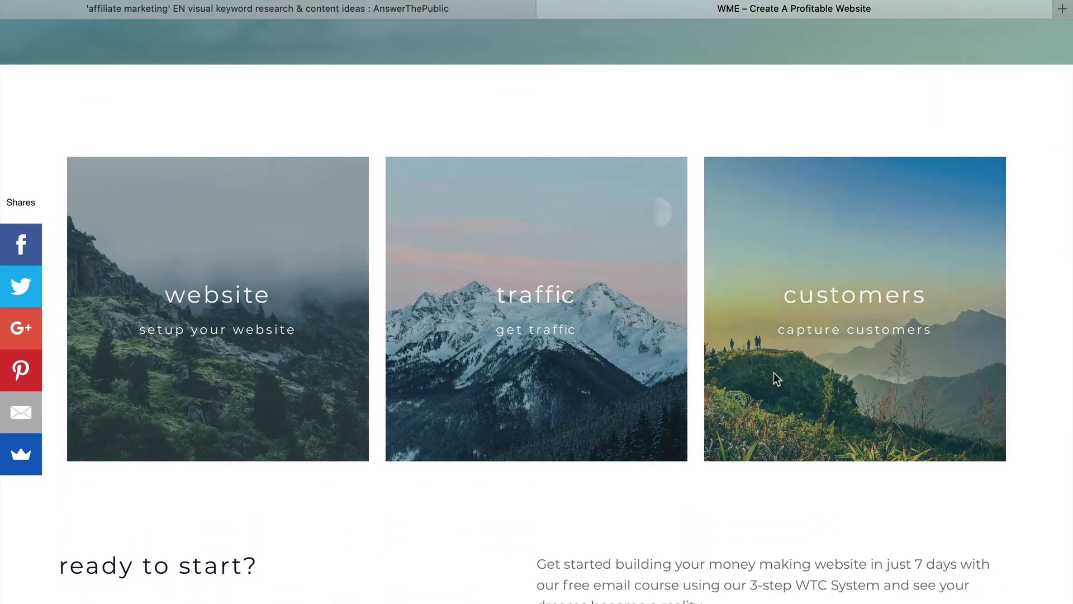
{"action": "scroll", "coordinate": [774, 372], "scroll_direction": "down", "scroll_amount": 3}
{"action": "scroll", "coordinate": [773, 374], "scroll_direction": "down", "scroll_amount": 3}
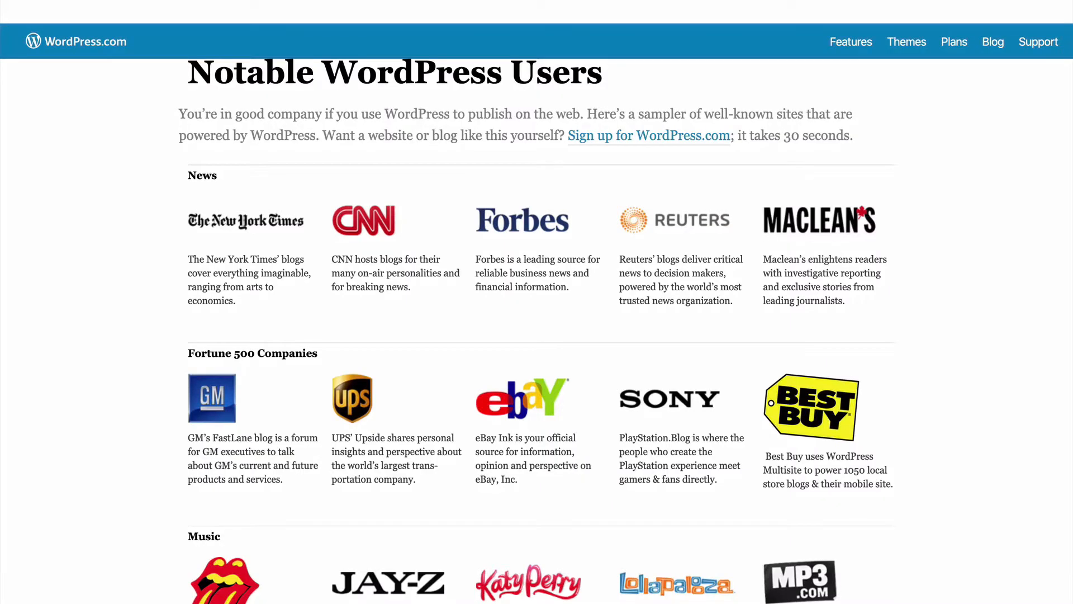
Step: Look through the Notable WordPress Users page, from the news and Fortune 500 companies to the famous blogs
{"action": "scroll", "coordinate": [537, 330], "scroll_direction": "down", "scroll_amount": 5}
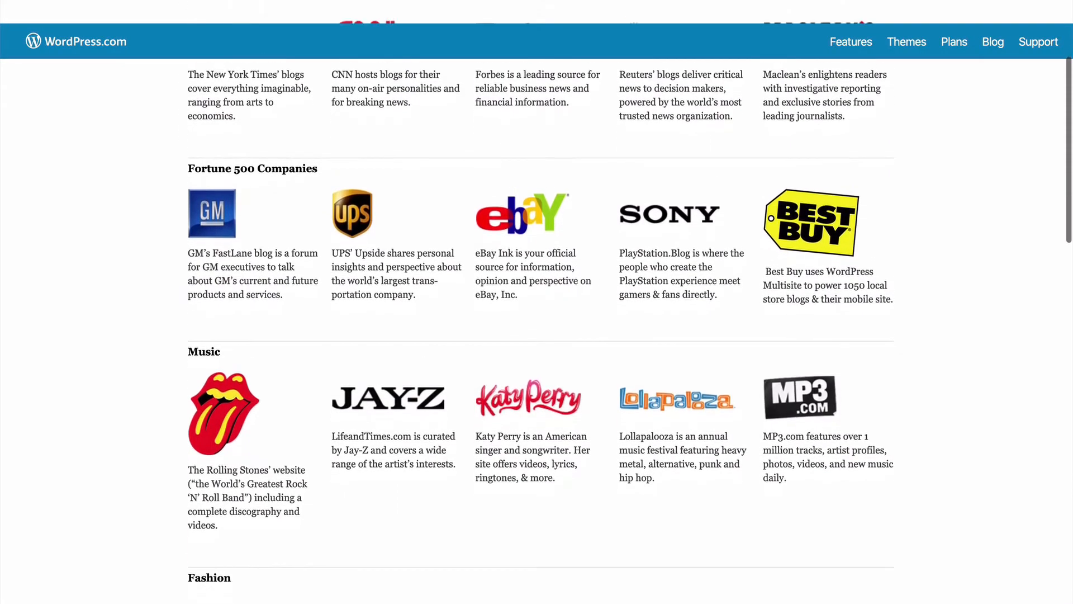
{"action": "scroll", "coordinate": [537, 330], "scroll_direction": "down", "scroll_amount": 3}
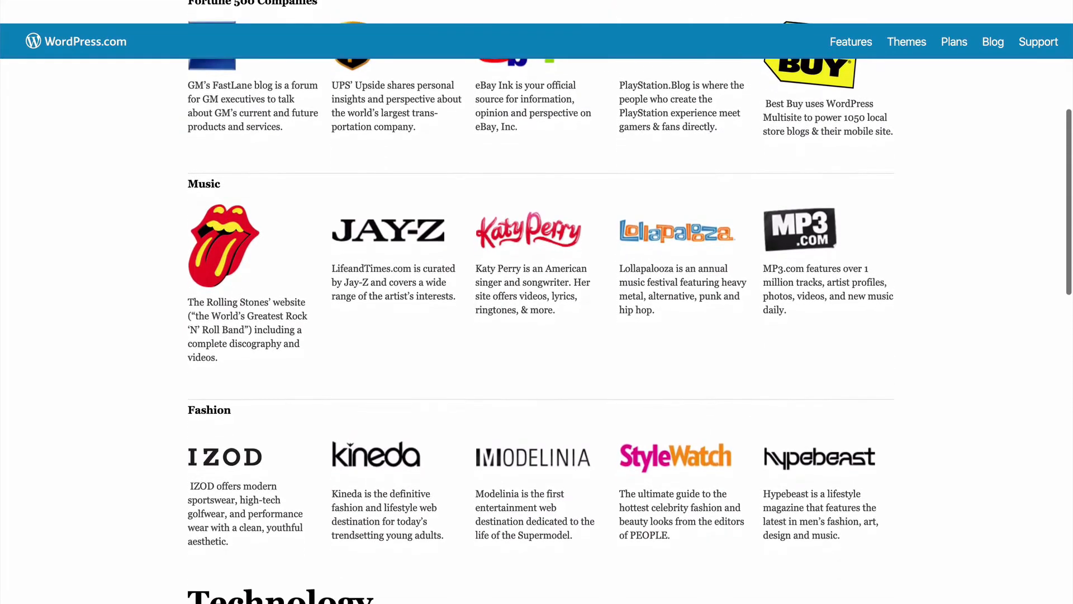
{"action": "scroll", "coordinate": [537, 330], "scroll_direction": "down", "scroll_amount": 3}
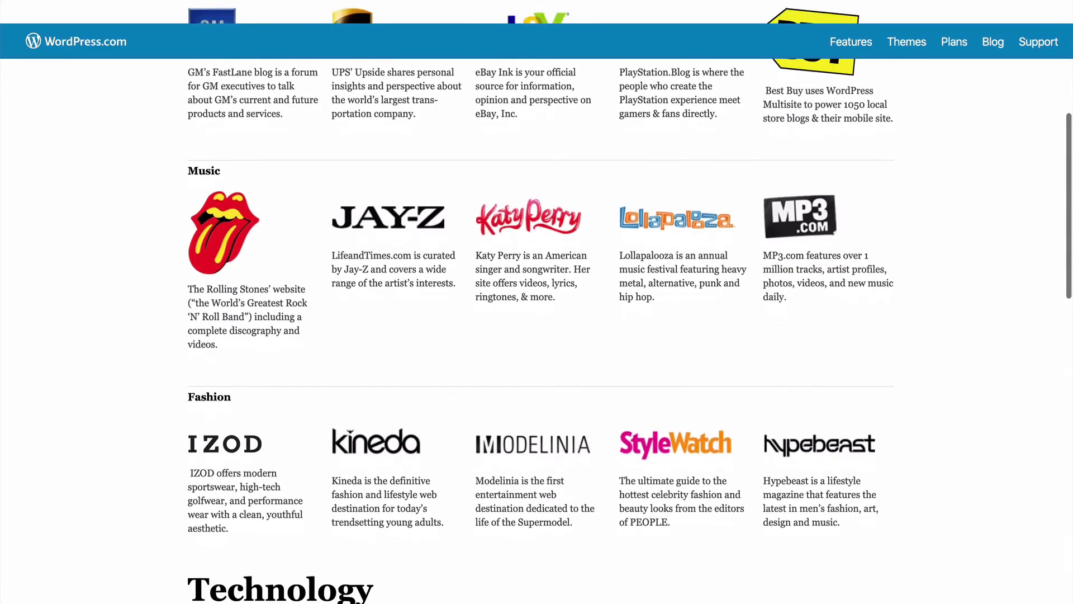
{"action": "scroll", "coordinate": [536, 329], "scroll_direction": "down", "scroll_amount": 3}
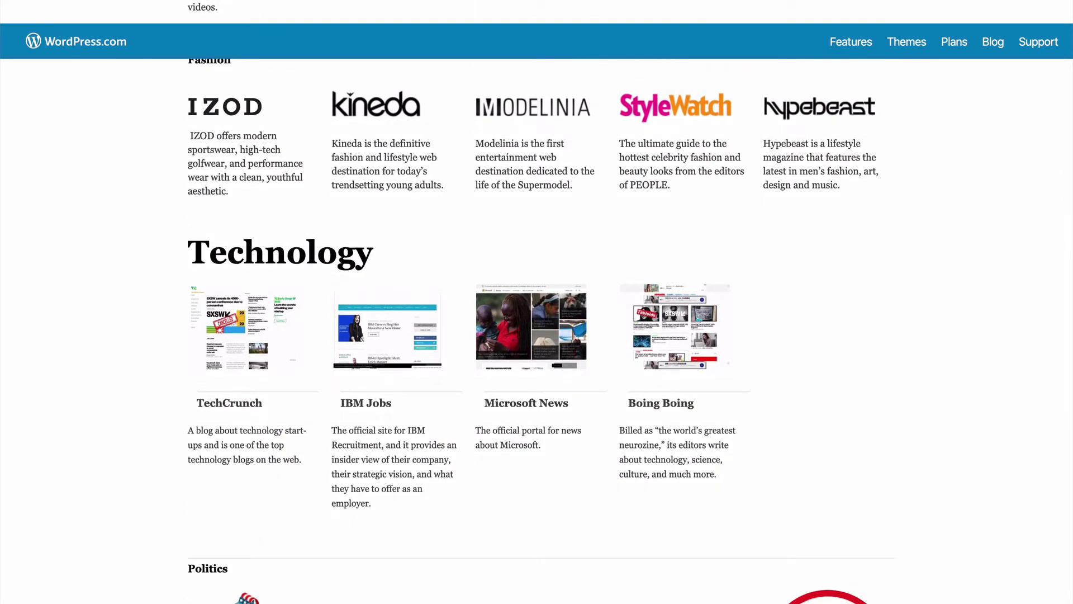
{"action": "scroll", "coordinate": [537, 329], "scroll_direction": "down", "scroll_amount": 3}
{"action": "scroll", "coordinate": [537, 330], "scroll_direction": "down", "scroll_amount": 4}
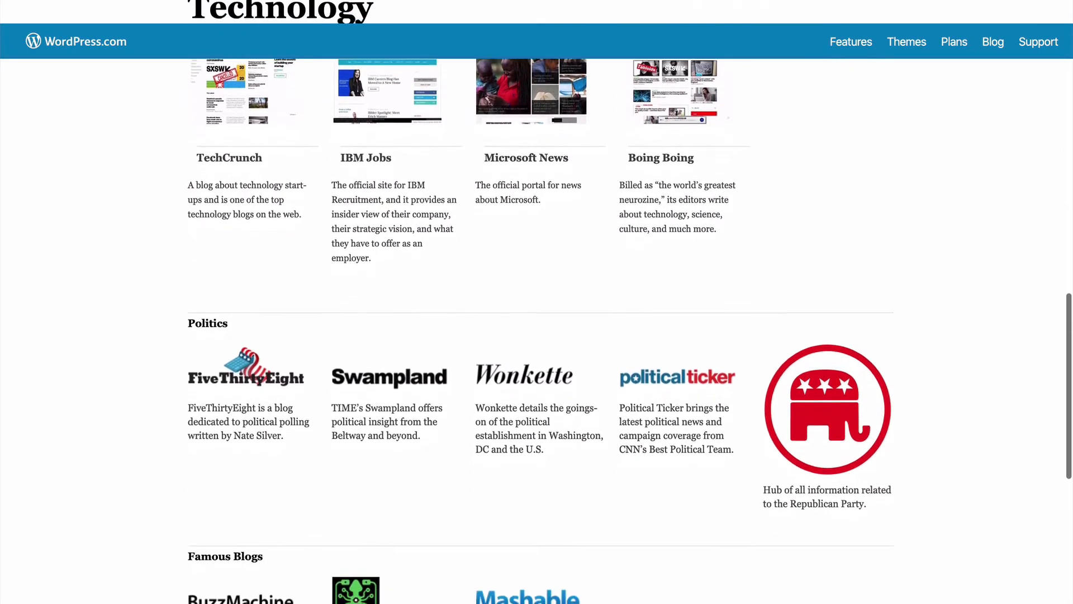
{"action": "scroll", "coordinate": [537, 329], "scroll_direction": "down", "scroll_amount": 1}
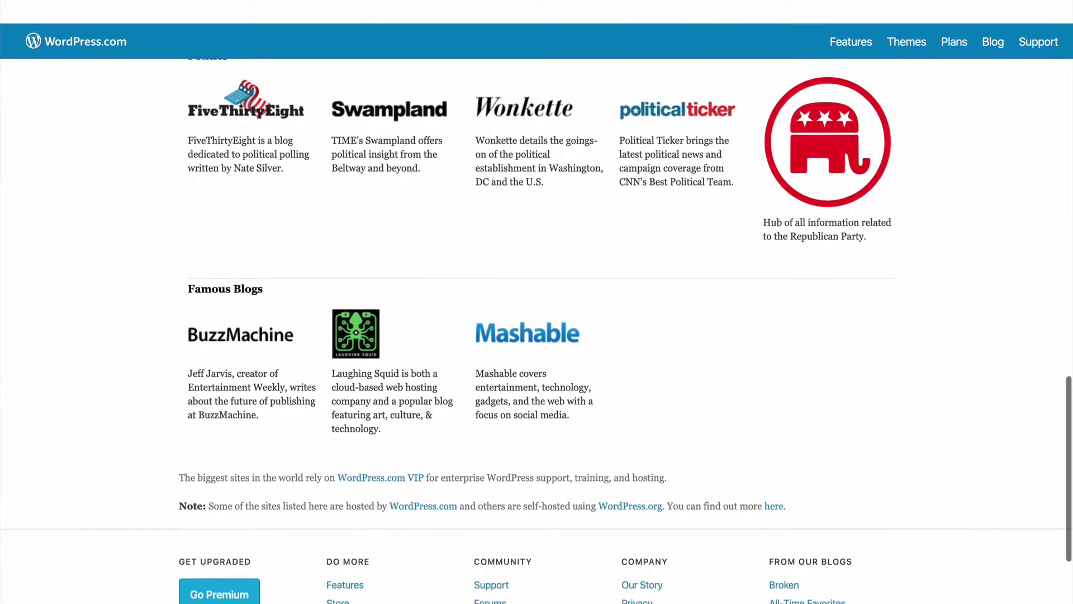
{"action": "scroll", "coordinate": [536, 330], "scroll_direction": "up", "scroll_amount": 1}
{"action": "scroll", "coordinate": [536, 330], "scroll_direction": "up", "scroll_amount": 10}
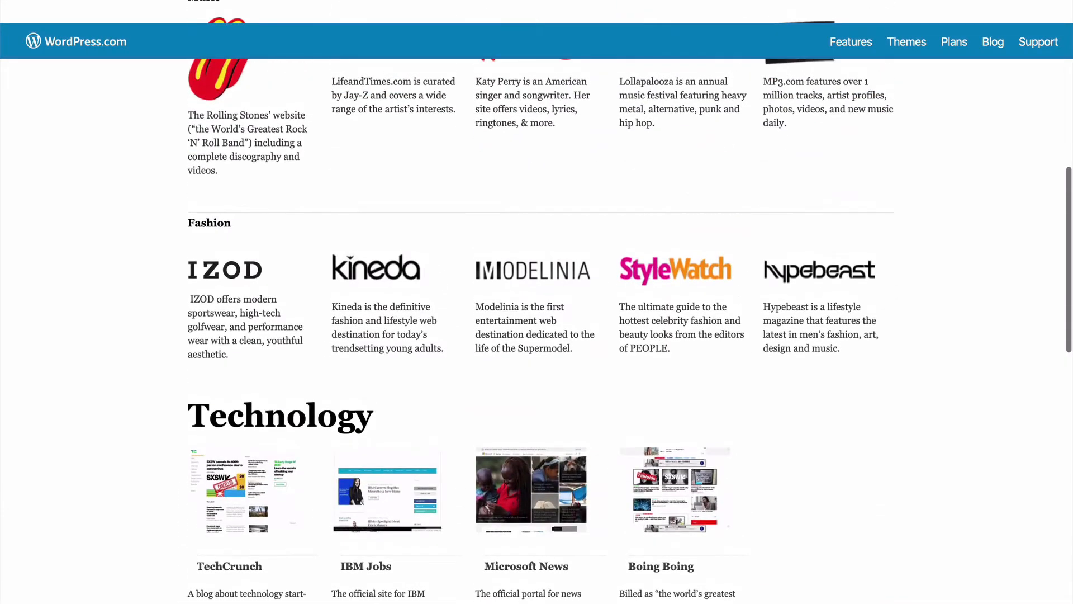
{"action": "scroll", "coordinate": [536, 330], "scroll_direction": "up", "scroll_amount": 10}
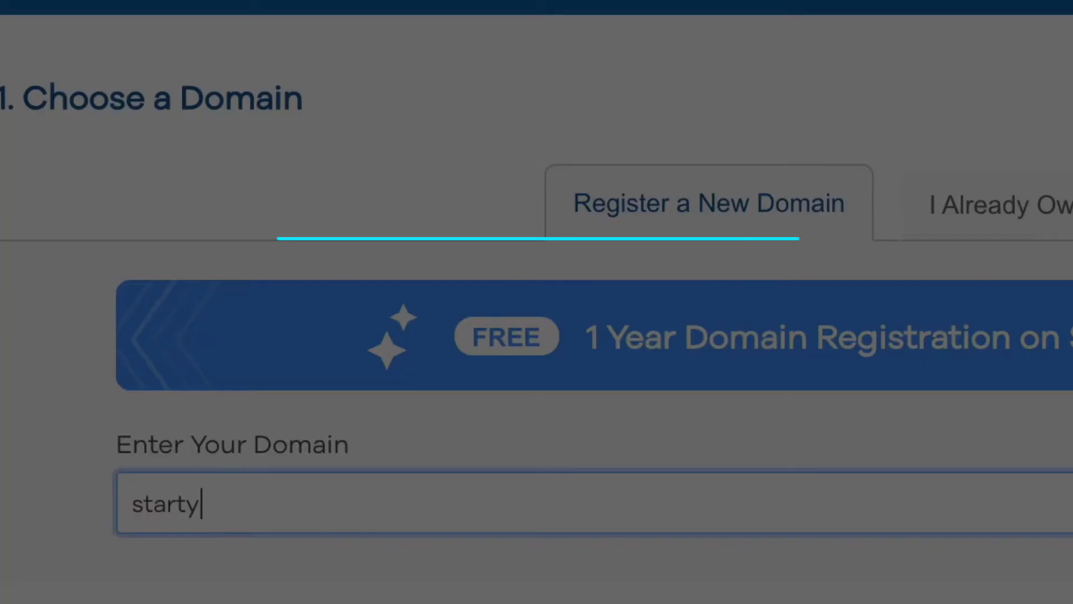
Step: Enter startyourawesomesite as the new domain to register
{"action": "type", "text": "ourawesome"}
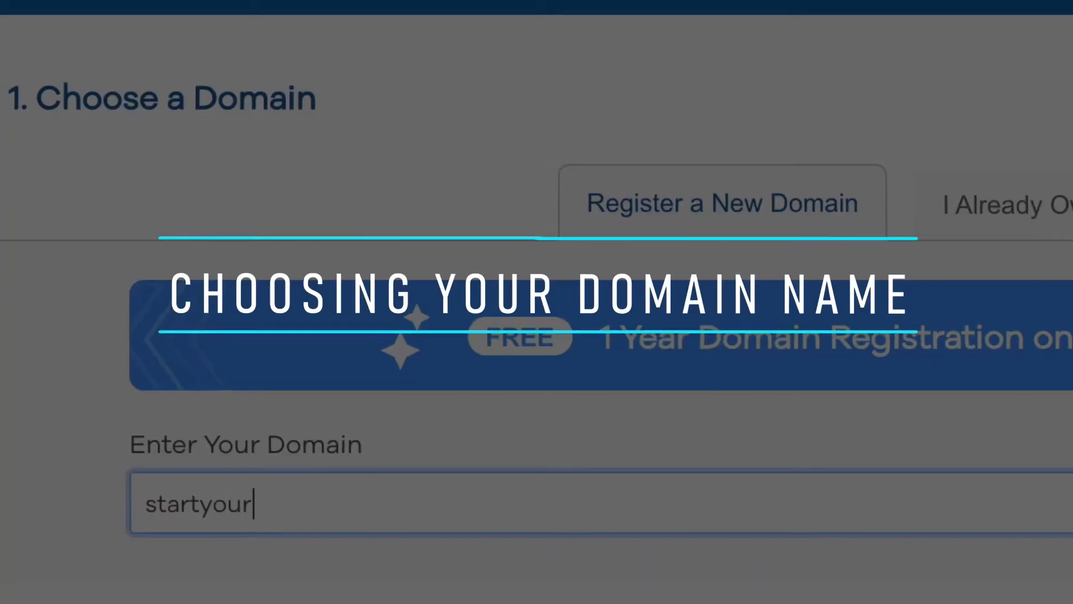
{"action": "type", "text": "site"}
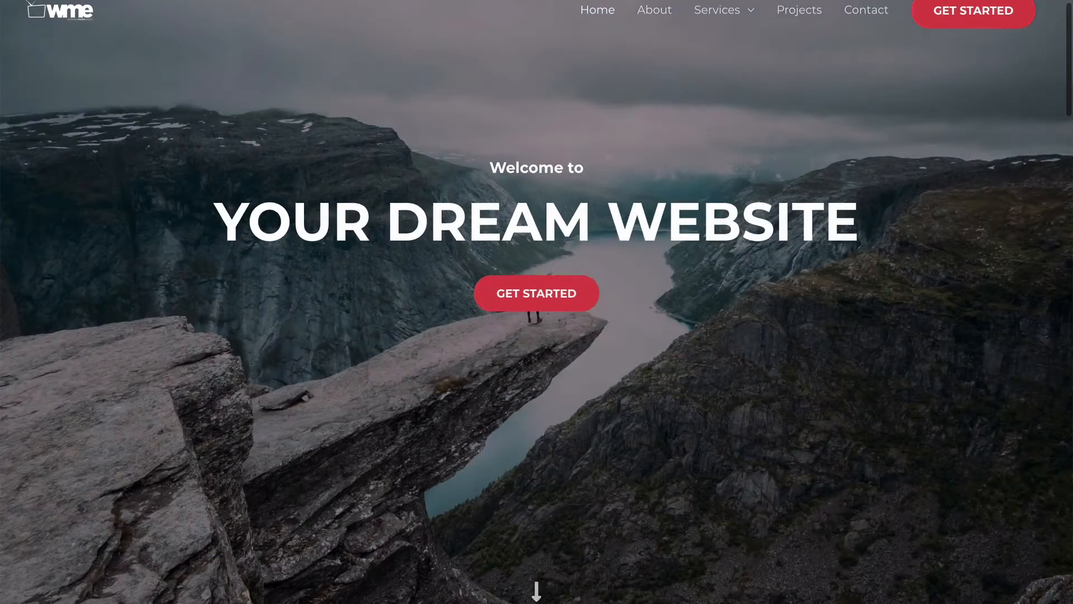
Step: Look through the demo website's home page from the hero section down to the About Us section
{"action": "scroll", "coordinate": [536, 302], "scroll_direction": "down", "scroll_amount": 8}
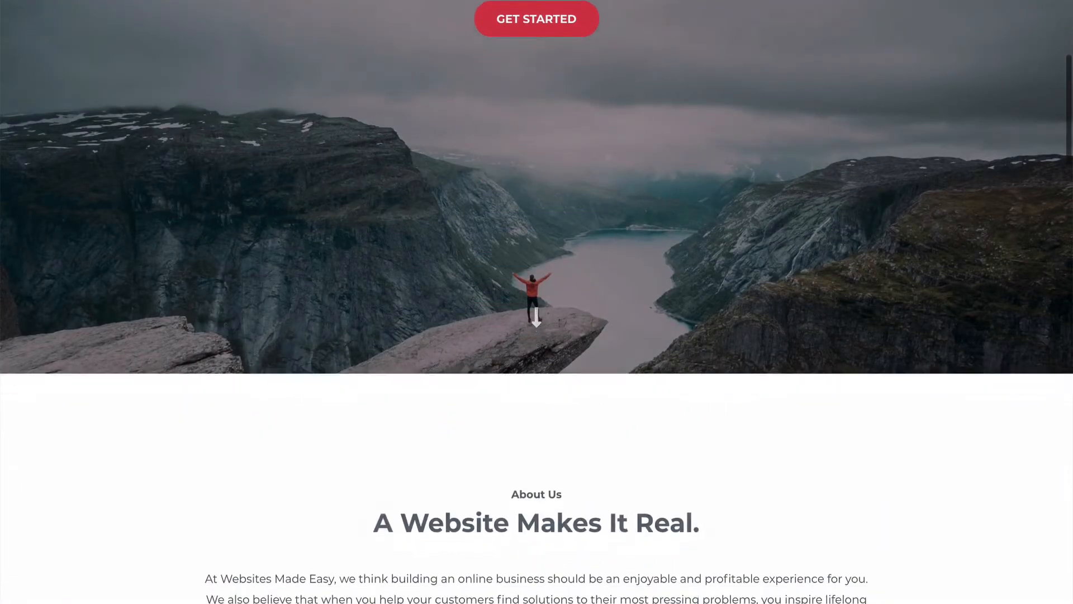
{"action": "scroll", "coordinate": [537, 302], "scroll_direction": "down", "scroll_amount": 2}
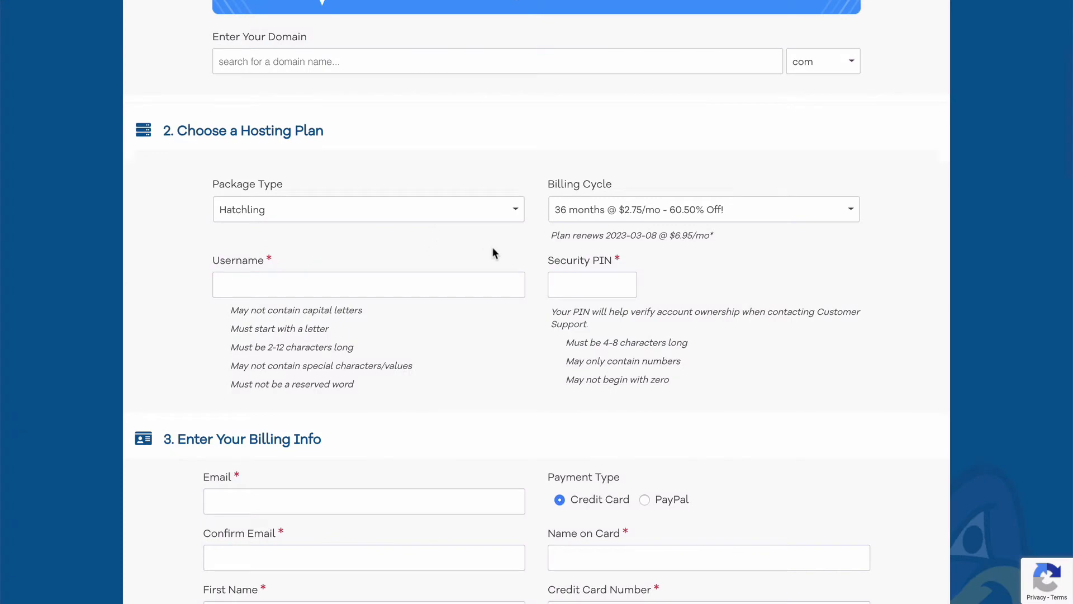
Step: Choose the 12-month billing cycle at $5.95/mo for the Hatchling hosting plan
{"action": "left_click", "coordinate": [604, 213]}
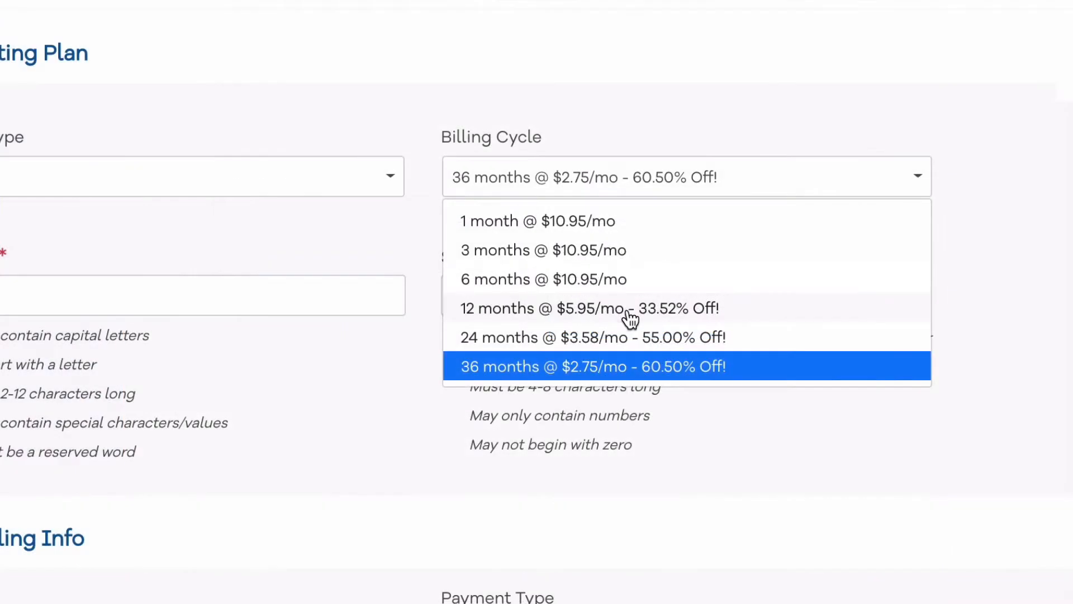
{"action": "left_click", "coordinate": [629, 312]}
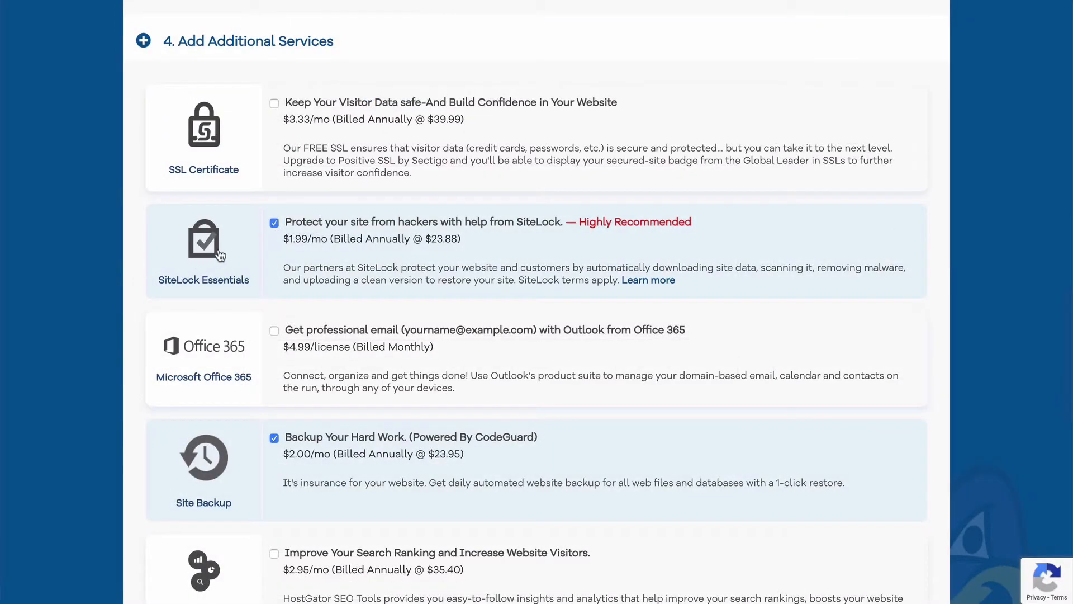
Step: Deselect the SiteLock Essentials and CodeGuard Site Backup additional services
{"action": "left_click", "coordinate": [273, 223]}
{"action": "scroll", "coordinate": [271, 230], "scroll_direction": "down", "scroll_amount": 3}
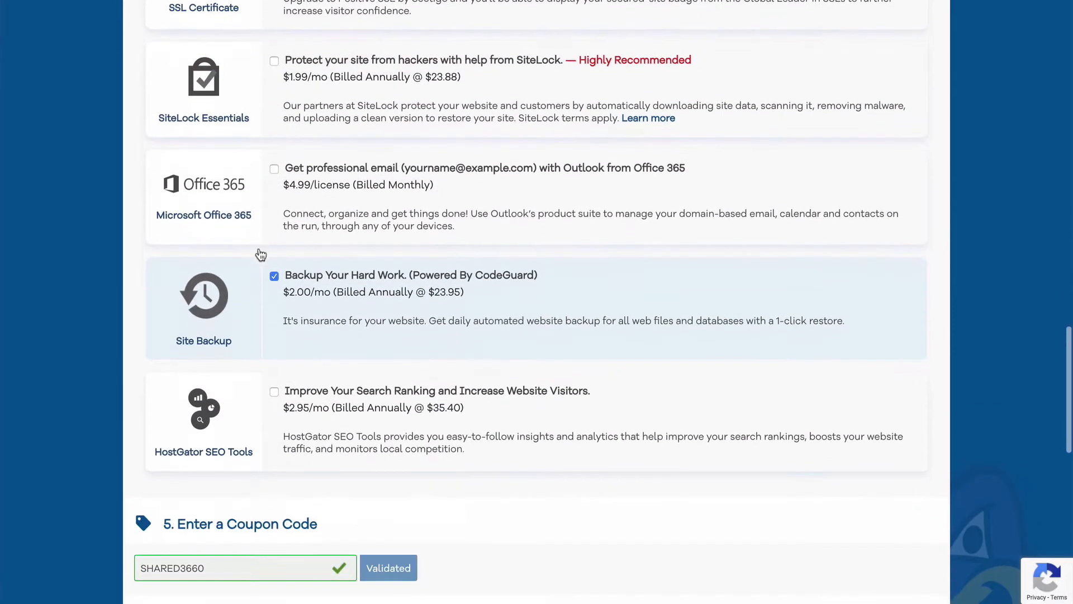
{"action": "left_click", "coordinate": [274, 277]}
Step: Replace the coupon code with WORDPRESSHERO and validate it
{"action": "scroll", "coordinate": [278, 284], "scroll_direction": "down", "scroll_amount": 3}
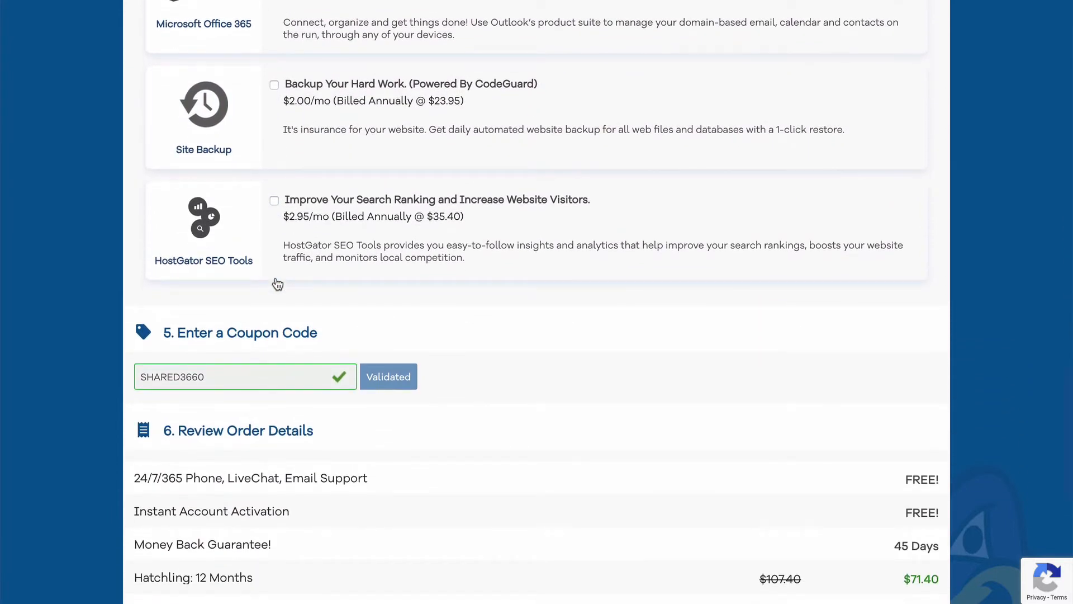
{"action": "scroll", "coordinate": [278, 284], "scroll_direction": "down", "scroll_amount": 1}
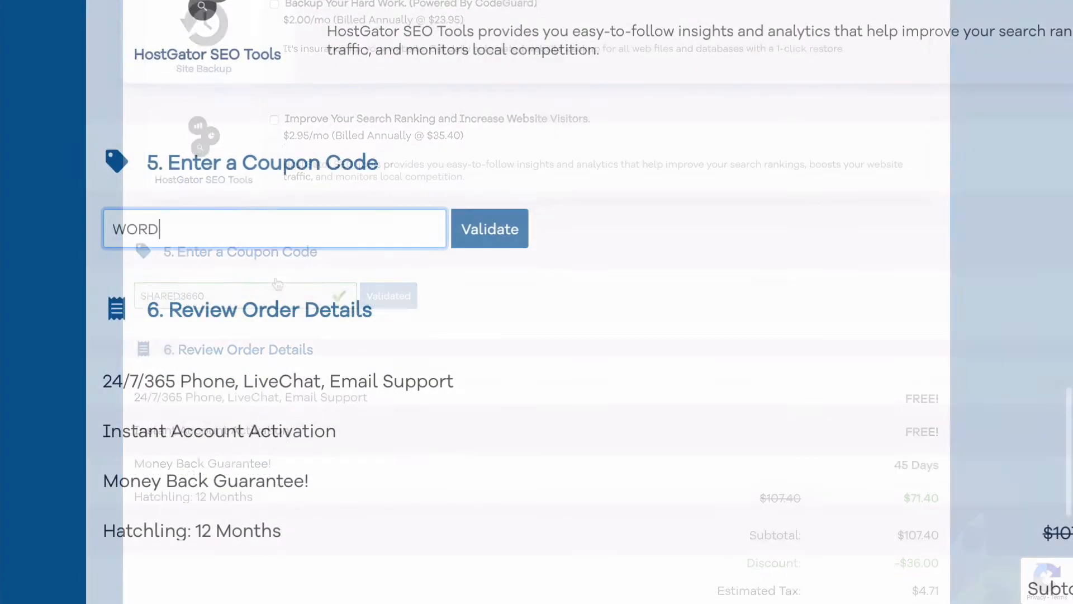
{"action": "type", "text": "PRESS"}
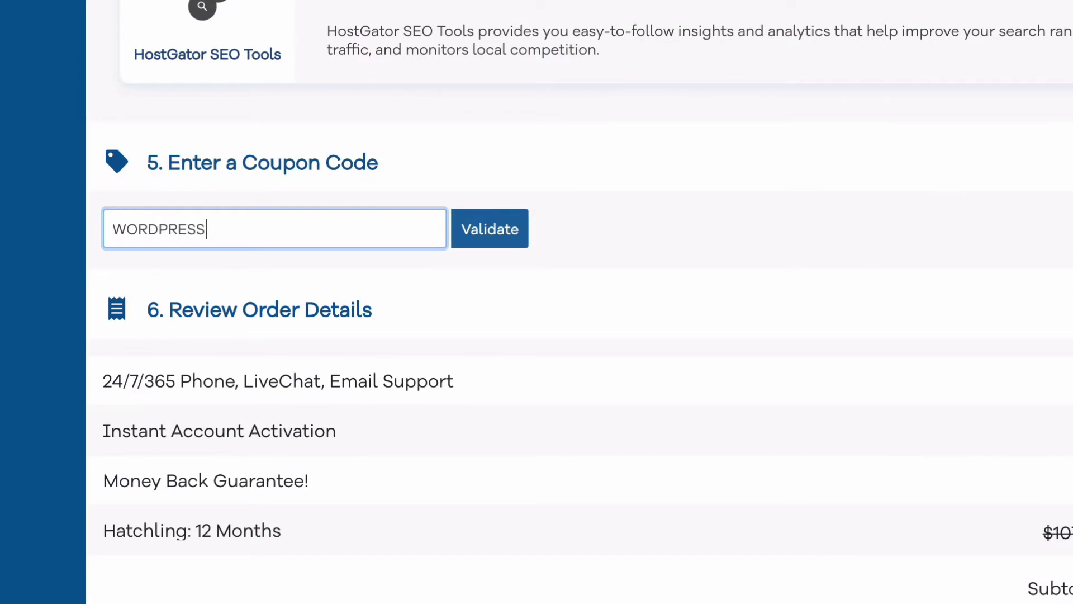
{"action": "type", "text": "HERO"}
{"action": "left_click", "coordinate": [490, 243]}
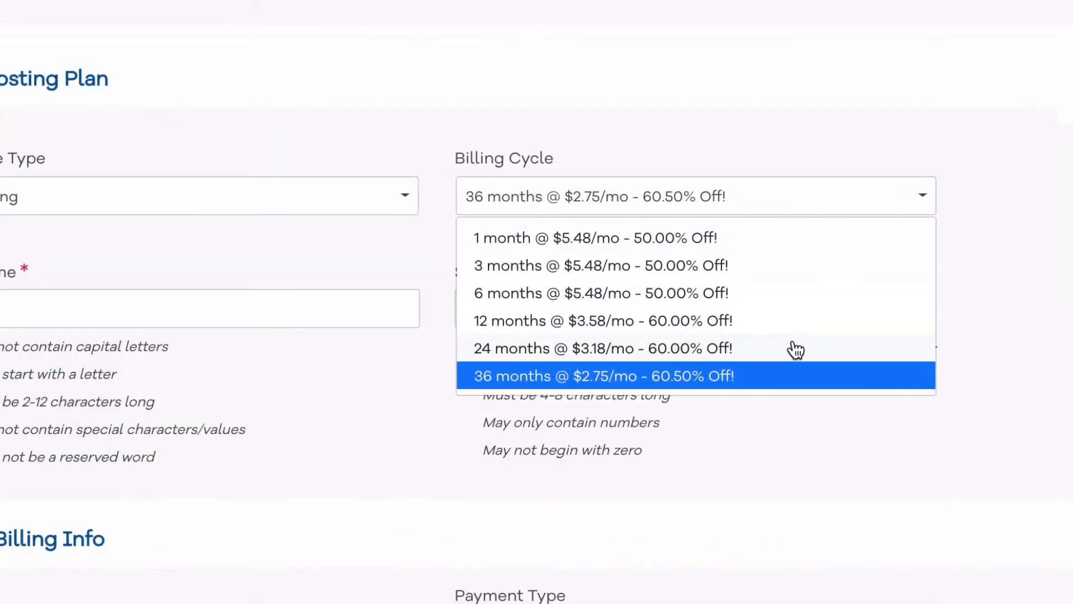
Step: Set the discounted billing cycle to 12 months at $3.58/mo and agree to HostGator's Terms of Service and Cancellation Policy
{"action": "left_click", "coordinate": [749, 327]}
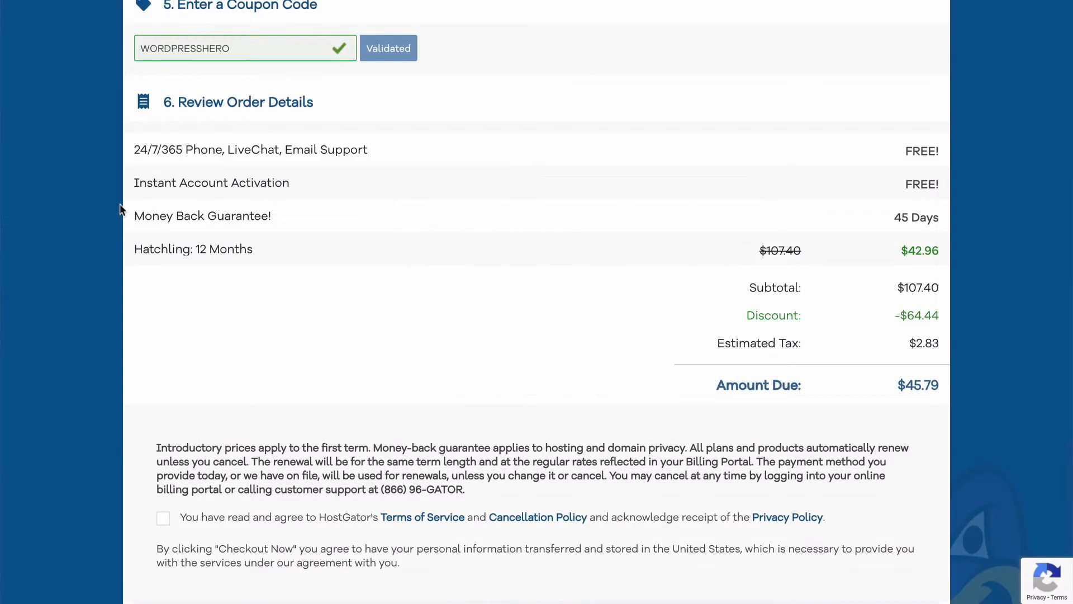
{"action": "scroll", "coordinate": [120, 213], "scroll_direction": "down", "scroll_amount": 4}
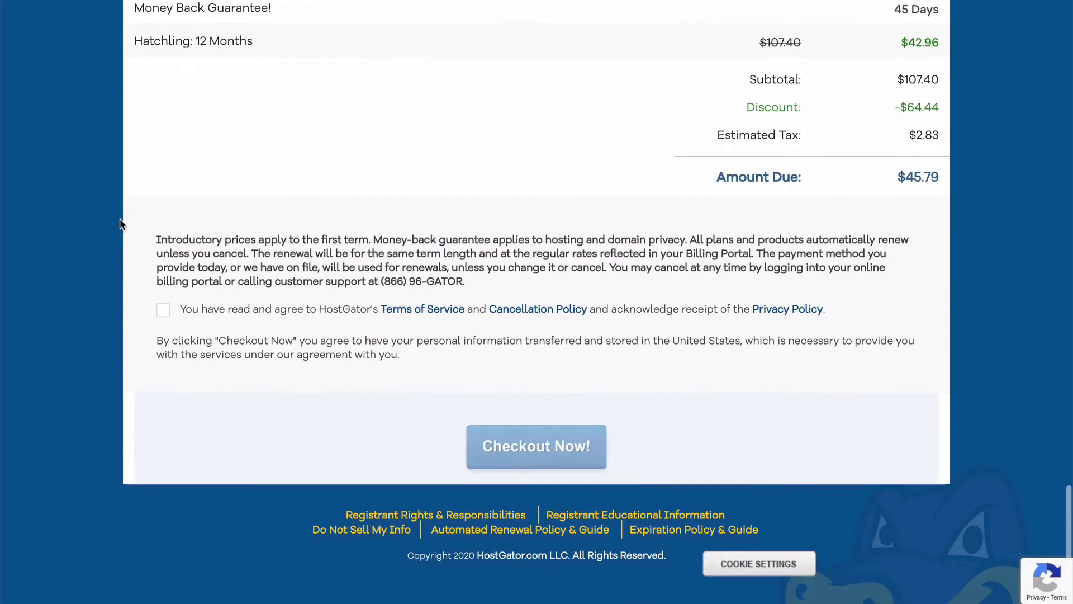
{"action": "left_click", "coordinate": [162, 309]}
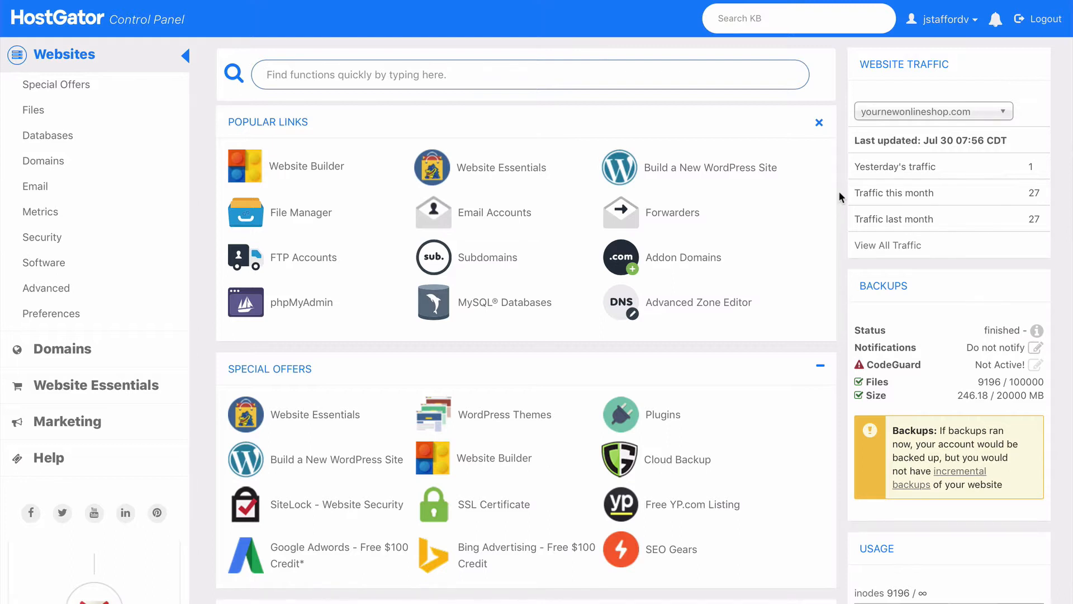
Step: Open the PHP Selector from the hosting control panel's Software section and view the PHP versions offered for the .php extension
{"action": "scroll", "coordinate": [839, 193], "scroll_direction": "down", "scroll_amount": 3}
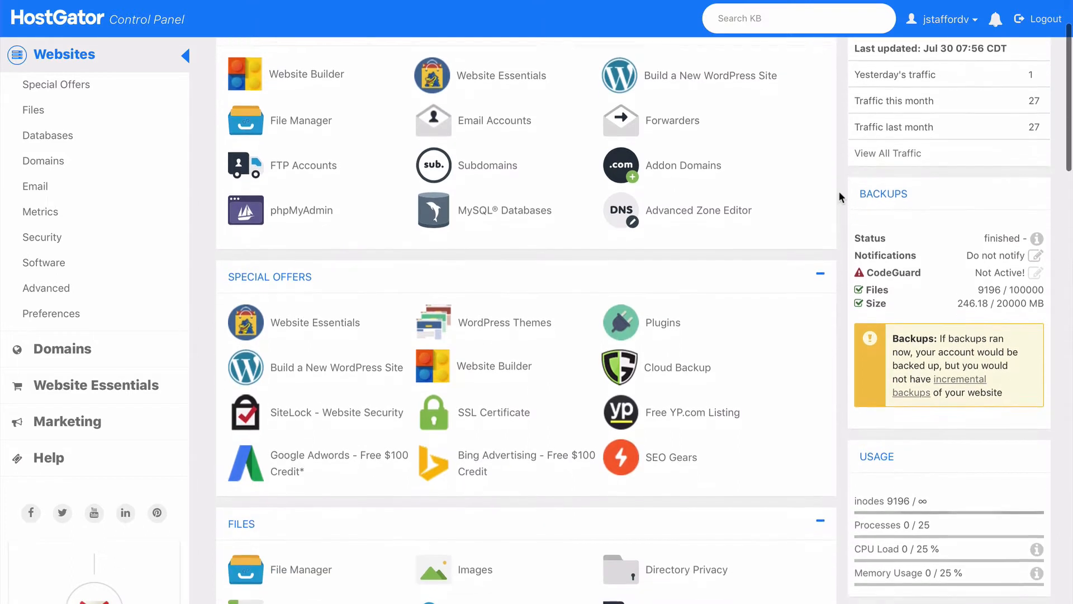
{"action": "scroll", "coordinate": [838, 193], "scroll_direction": "down", "scroll_amount": 9}
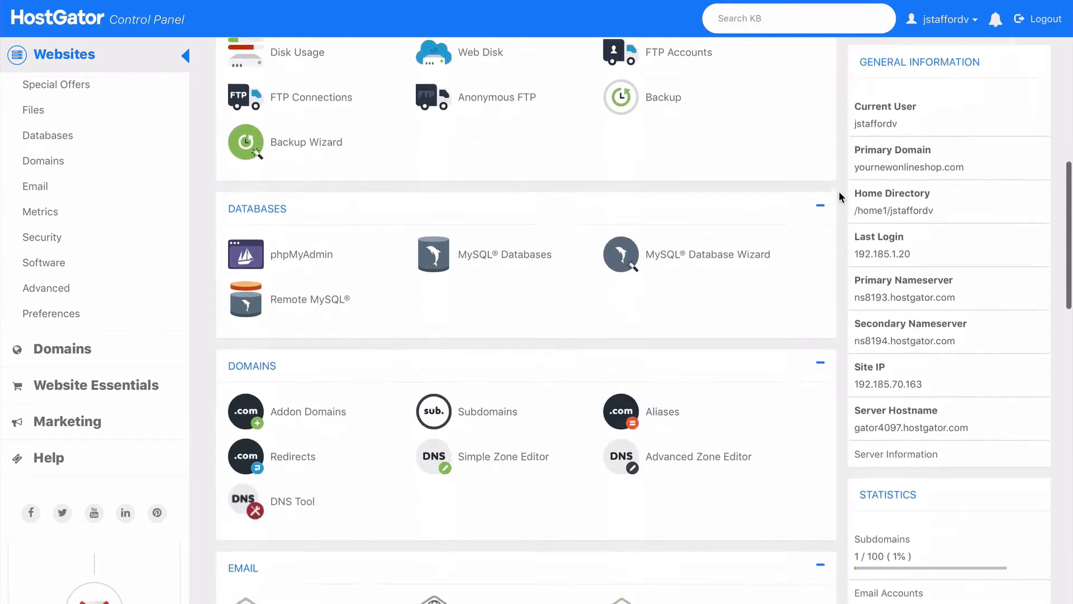
{"action": "scroll", "coordinate": [839, 193], "scroll_direction": "down", "scroll_amount": 15}
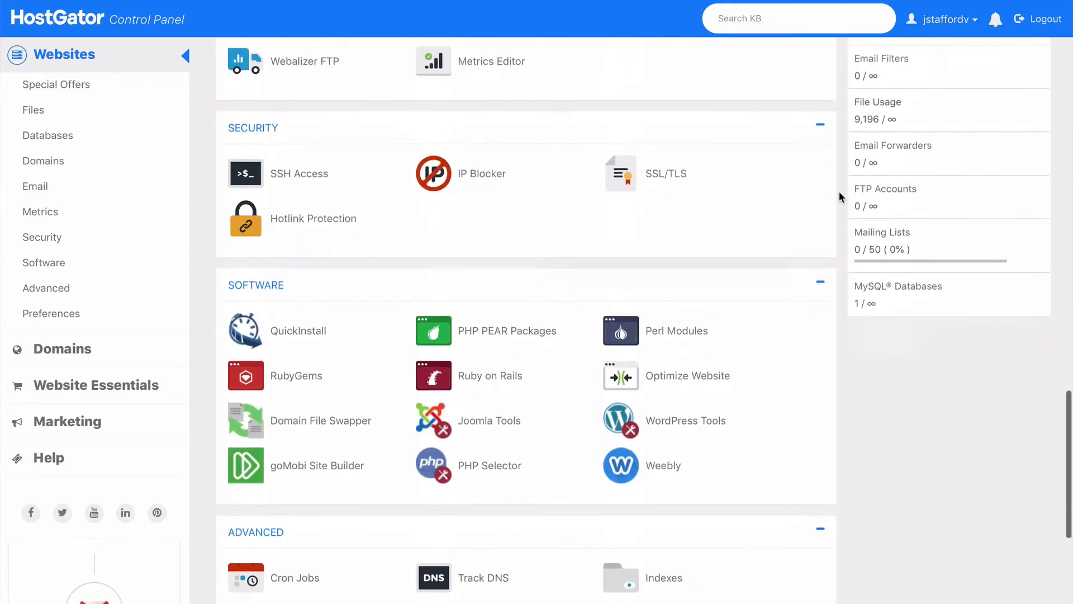
{"action": "scroll", "coordinate": [839, 194], "scroll_direction": "up", "scroll_amount": 1}
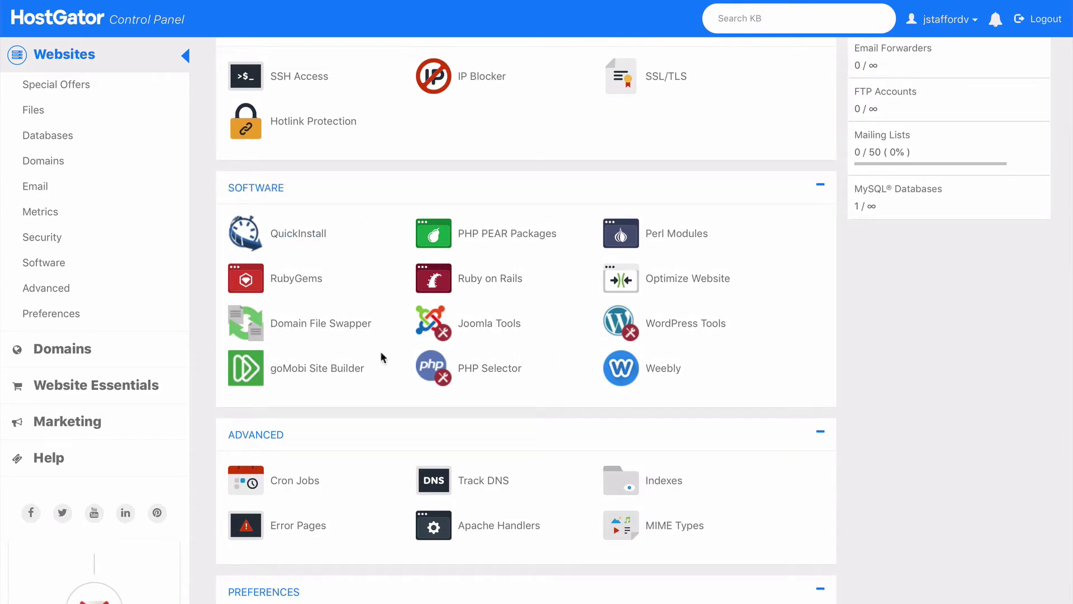
{"action": "left_click", "coordinate": [479, 370]}
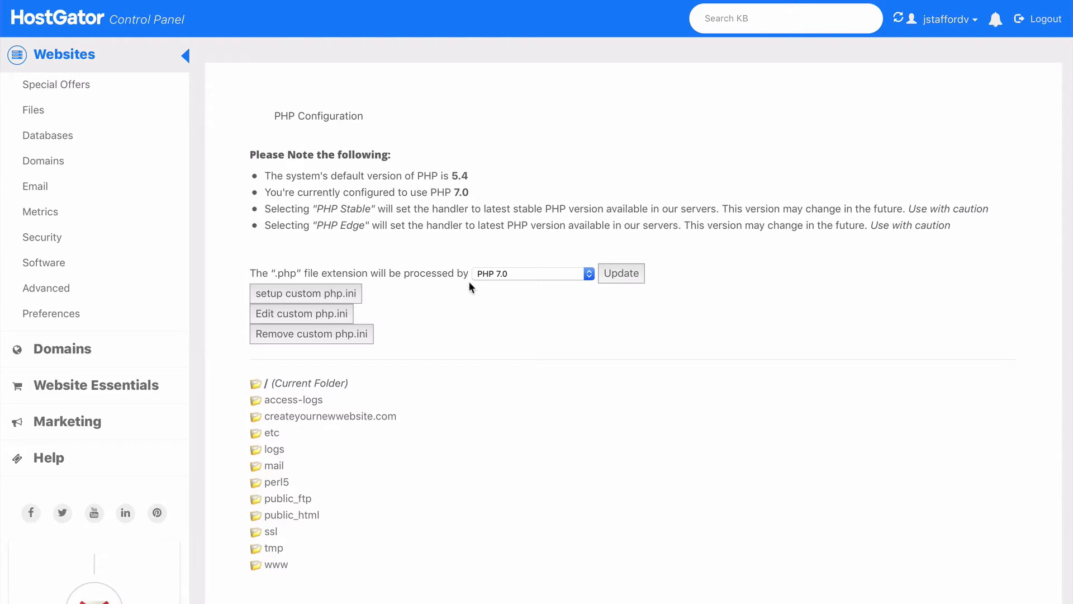
{"action": "left_click", "coordinate": [514, 274]}
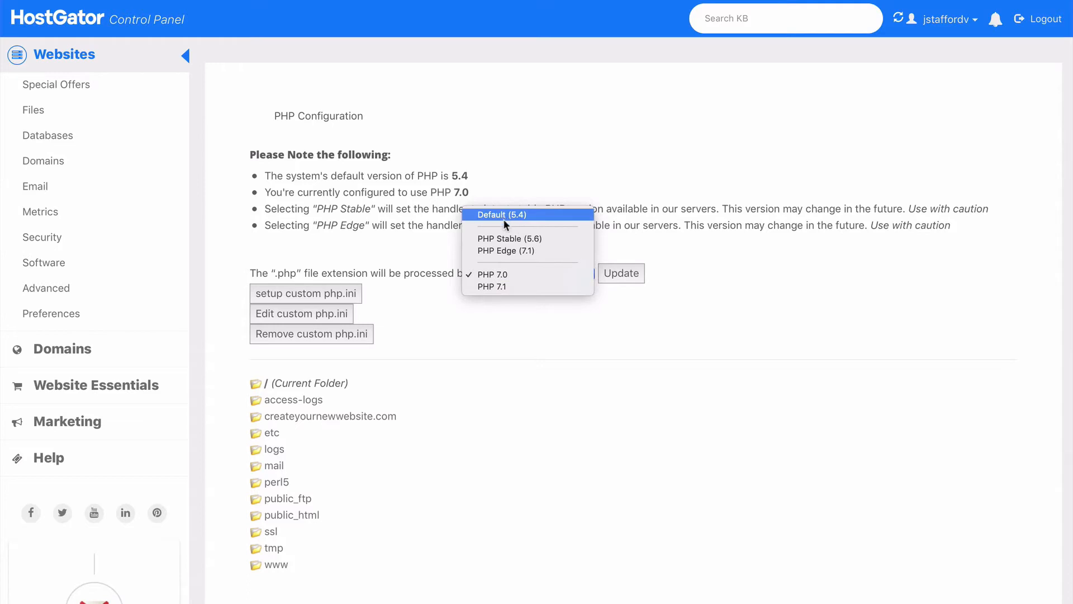
{"action": "left_click", "coordinate": [573, 314]}
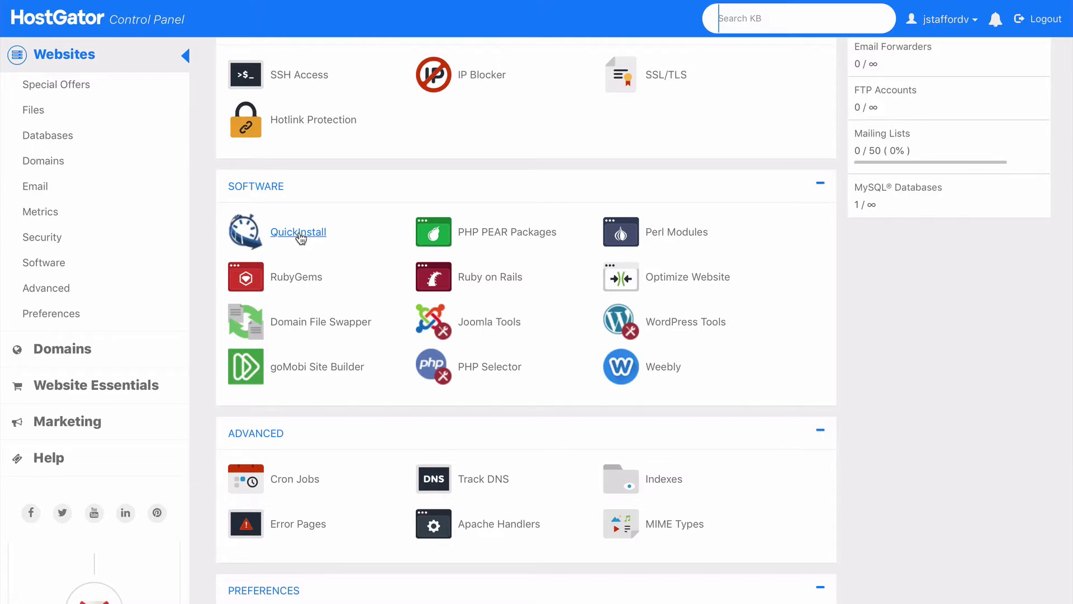
Step: Install WordPress on the hosting account through QuickInstall and continue to the new installation's login
{"action": "left_click", "coordinate": [300, 238]}
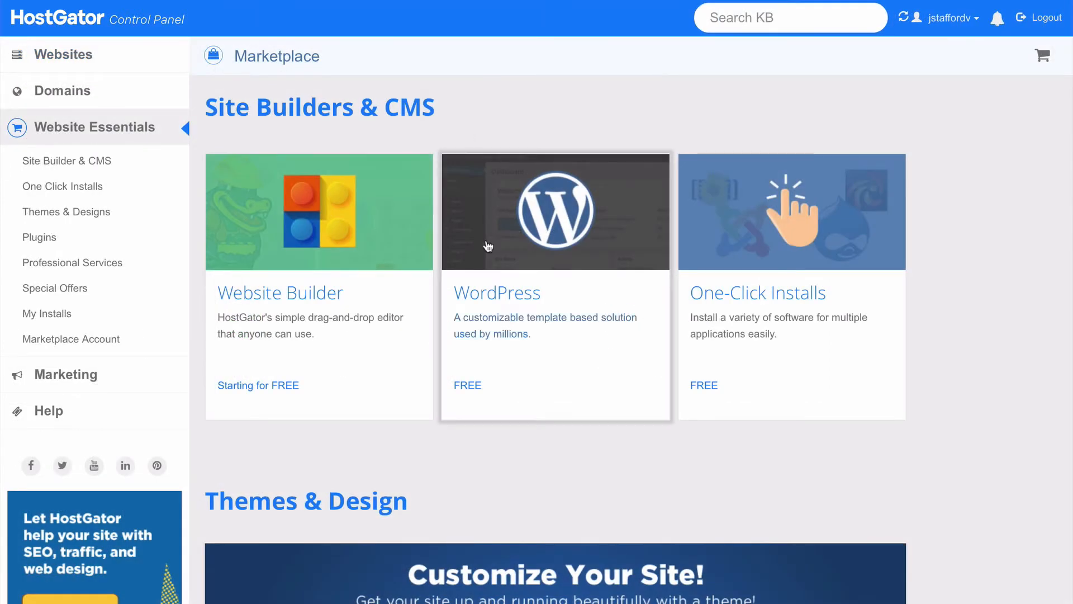
{"action": "left_click", "coordinate": [544, 303]}
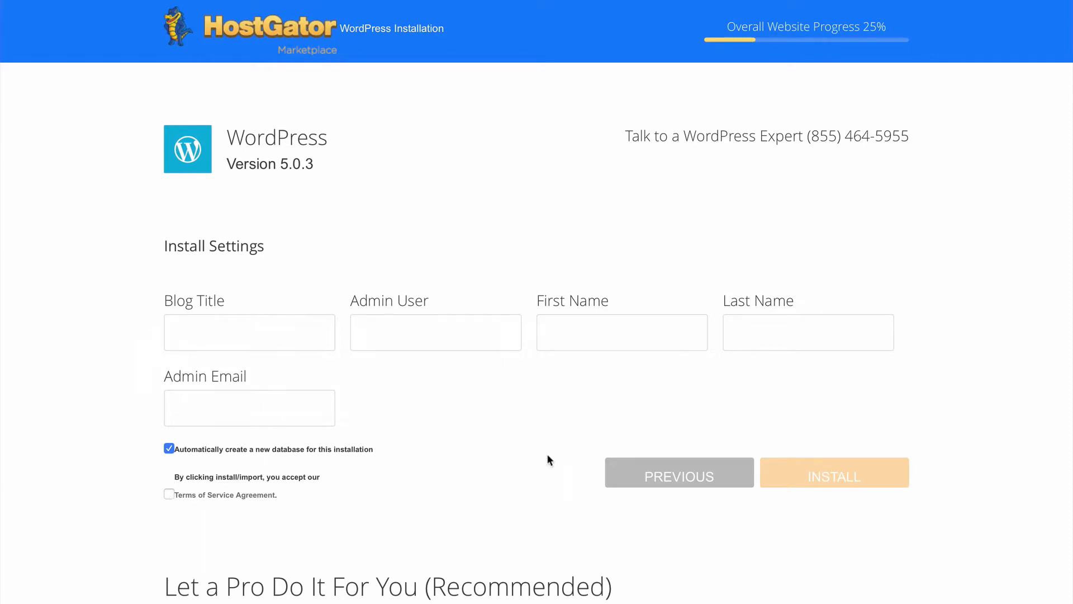
{"action": "left_click", "coordinate": [805, 480]}
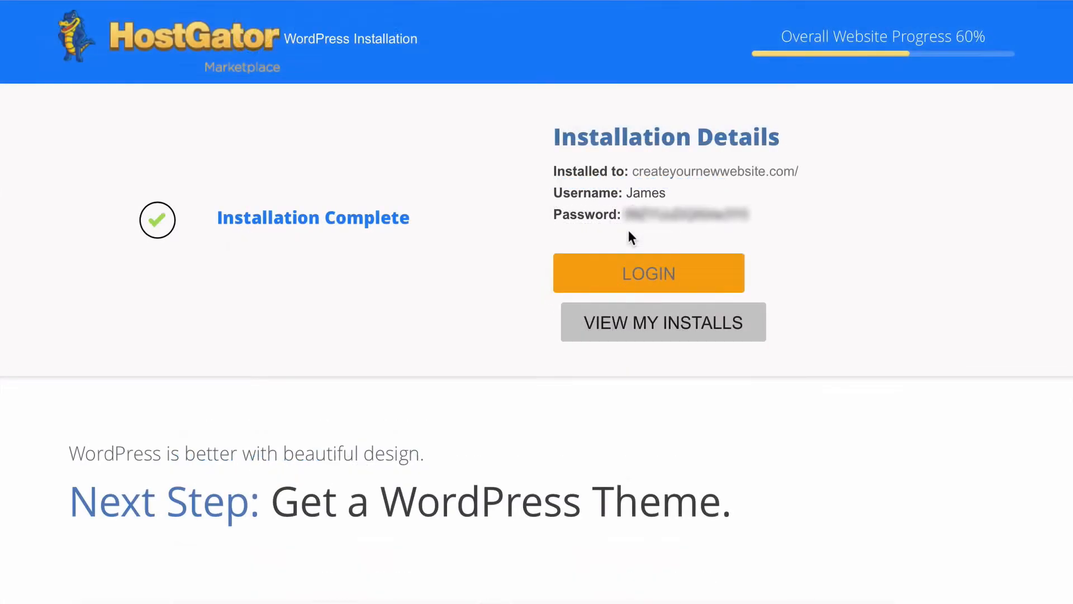
{"action": "left_click", "coordinate": [652, 284]}
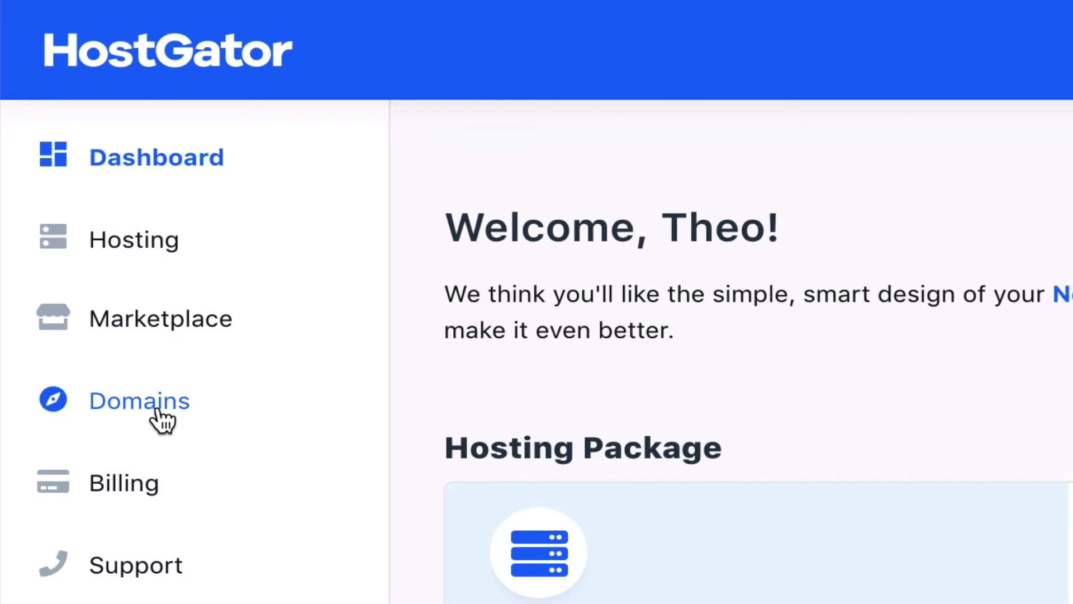
Step: Open the Domains section of the HostGator customer dashboard, and log in to WordPress as admin
{"action": "left_click", "coordinate": [158, 409]}
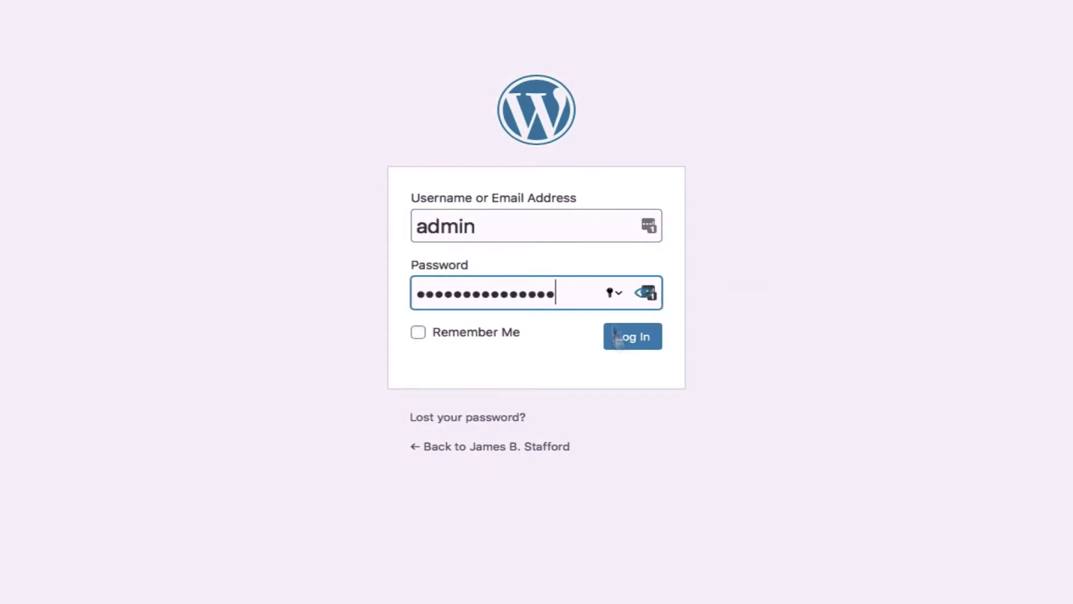
{"action": "left_click", "coordinate": [620, 337]}
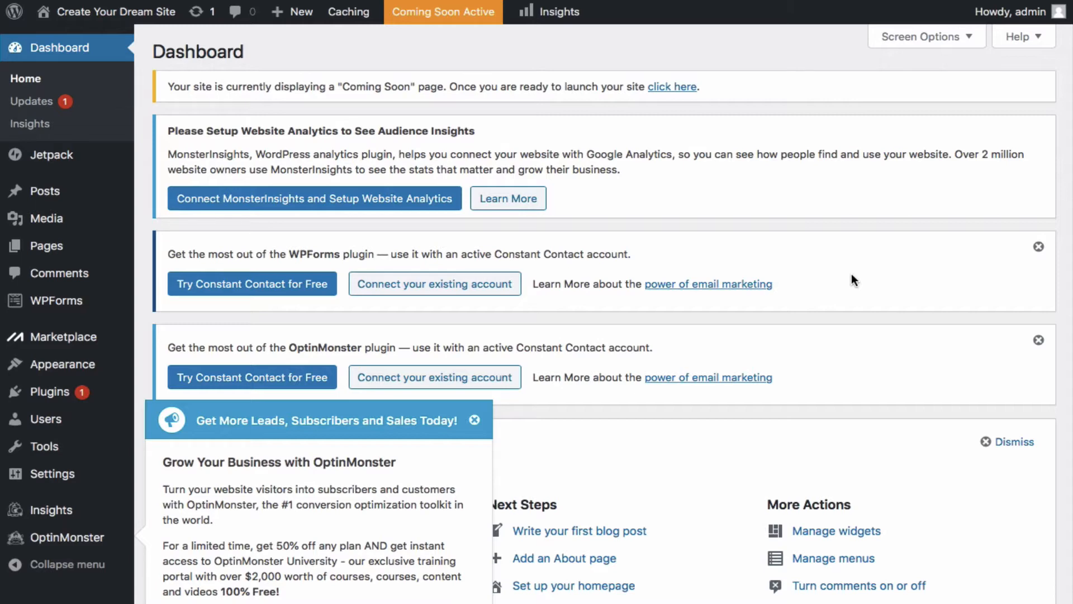
Step: Dismiss the WPForms, OptinMonster and Jetpack promotions and the Welcome to WordPress panel from the Dashboard
{"action": "left_click", "coordinate": [1038, 246]}
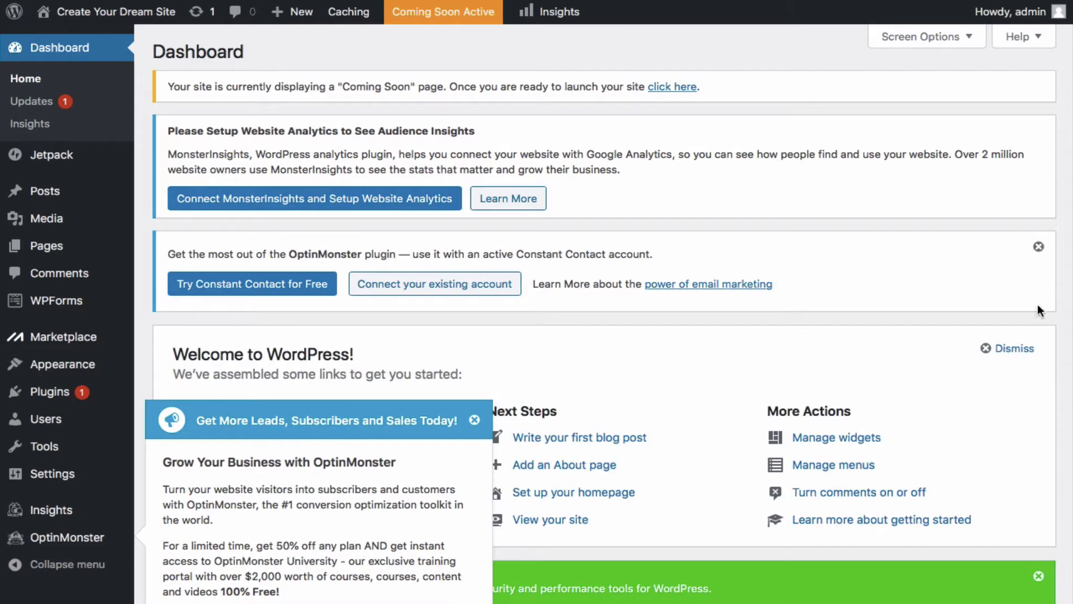
{"action": "left_click", "coordinate": [1039, 247]}
{"action": "left_click", "coordinate": [474, 421]}
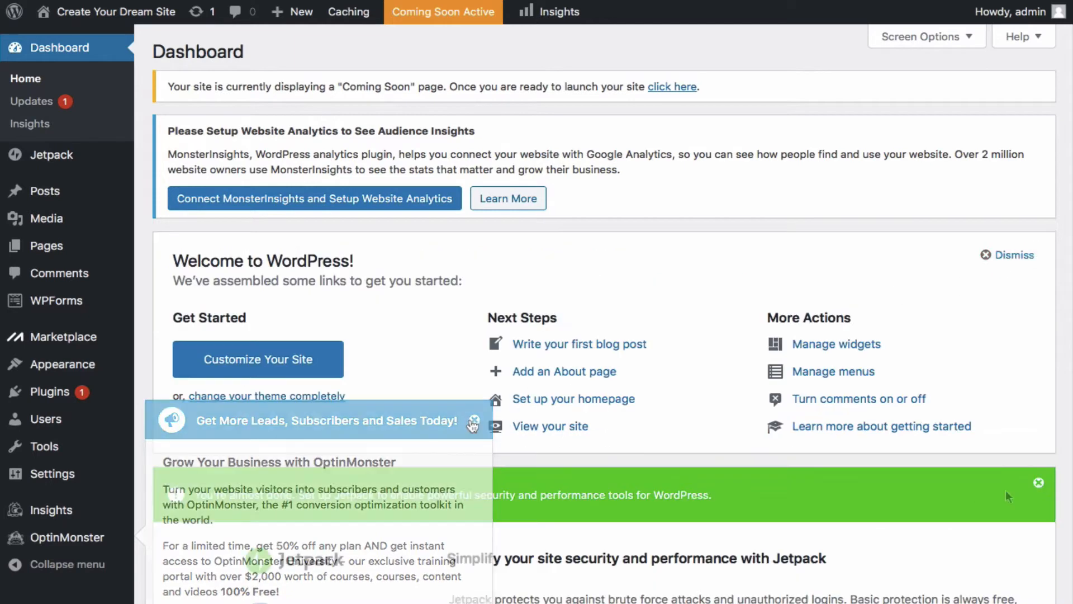
{"action": "left_click", "coordinate": [1038, 487]}
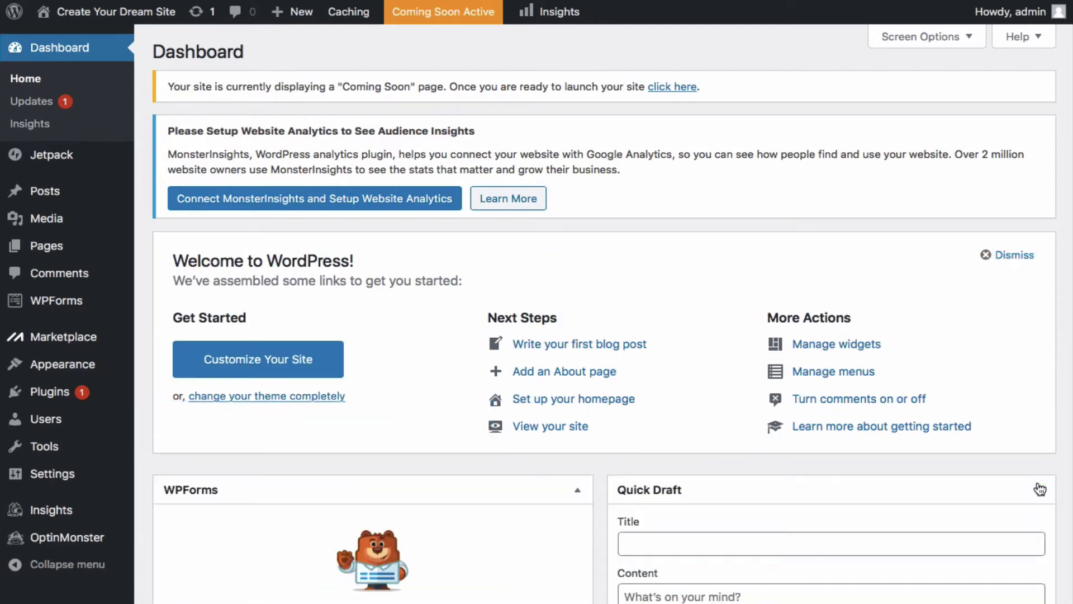
{"action": "left_click", "coordinate": [986, 257]}
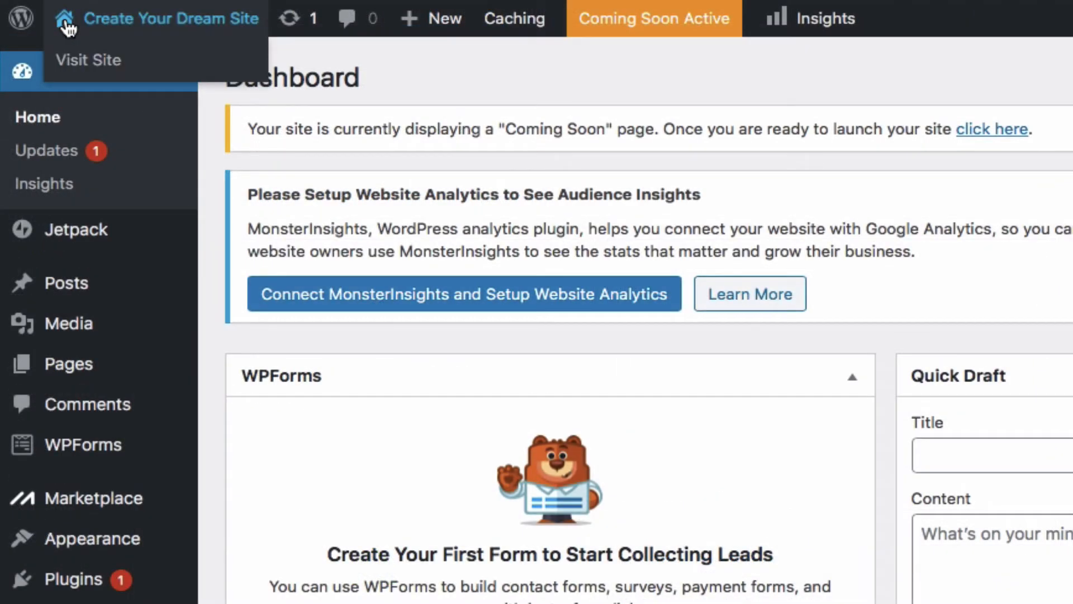
Step: Visit the live site and look over its default home page down to the footer and back
{"action": "left_click", "coordinate": [66, 25]}
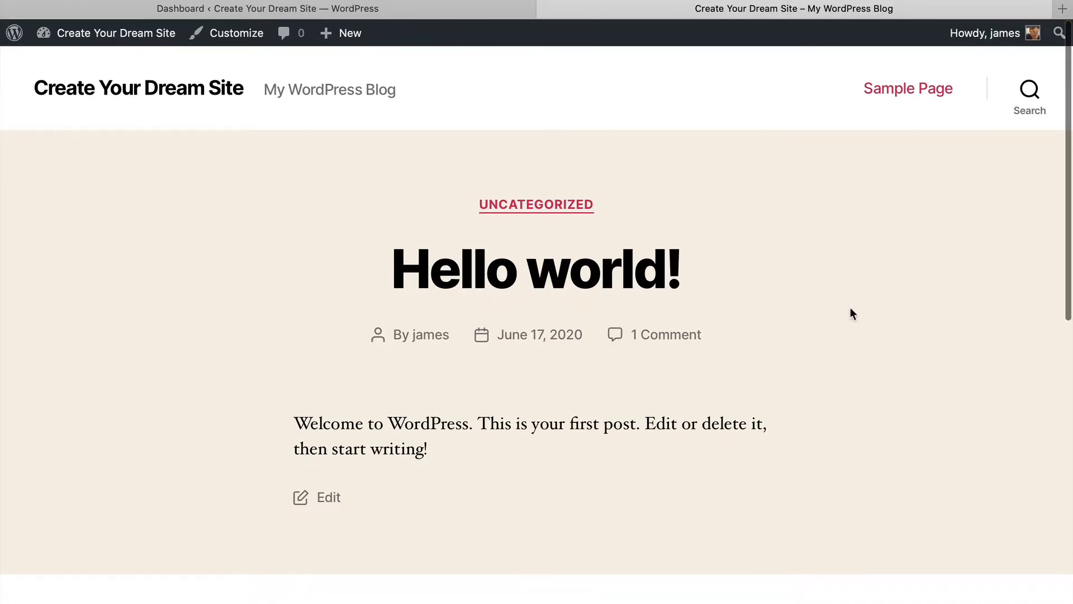
{"action": "scroll", "coordinate": [850, 315], "scroll_direction": "down", "scroll_amount": 10}
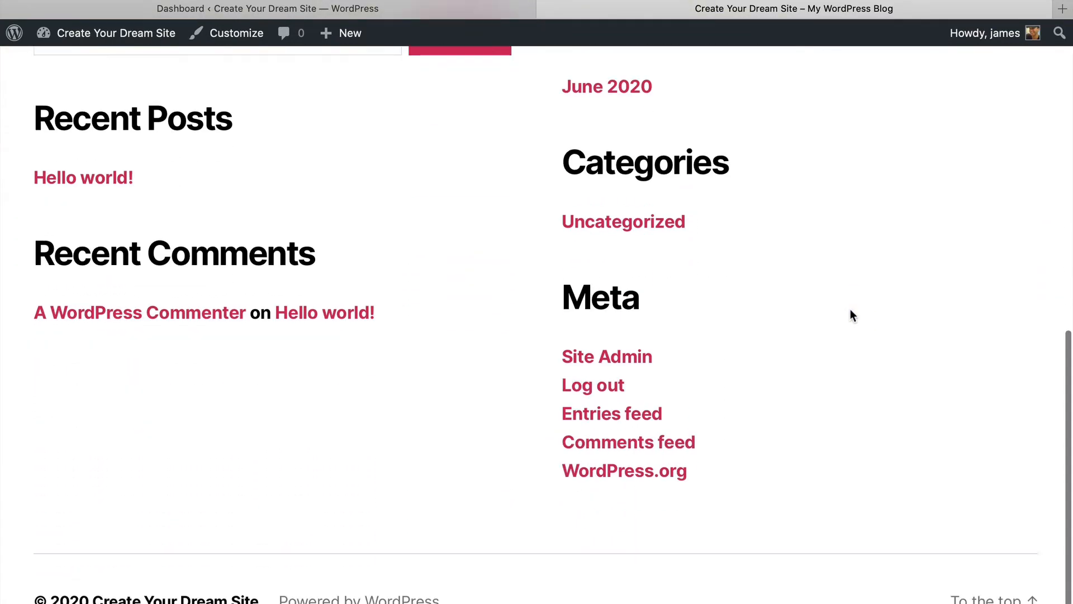
{"action": "scroll", "coordinate": [850, 311], "scroll_direction": "up", "scroll_amount": 10}
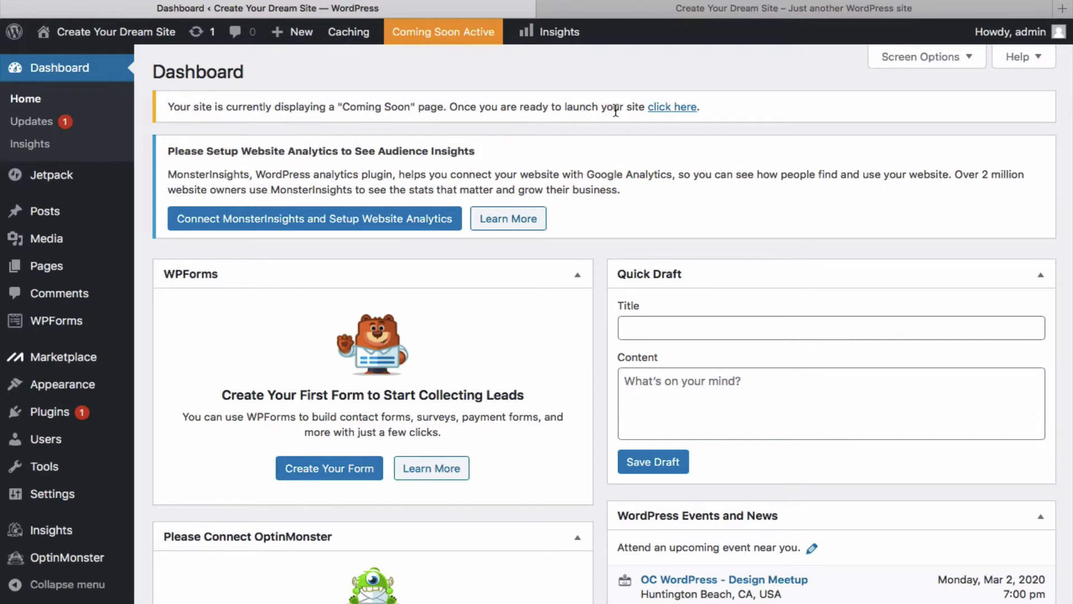
Step: Launch the site from the Dashboard's Coming Soon notice
{"action": "left_click", "coordinate": [666, 108]}
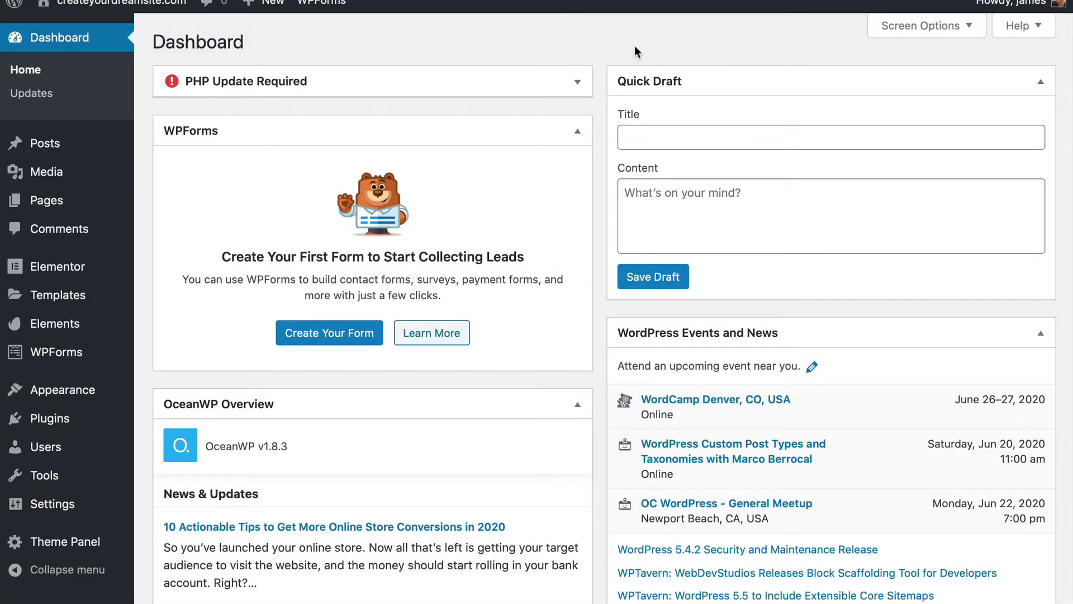
Step: Save the permalink settings with the Post name structure, and return to the Dashboard
{"action": "mouse_move", "coordinate": [35, 505]}
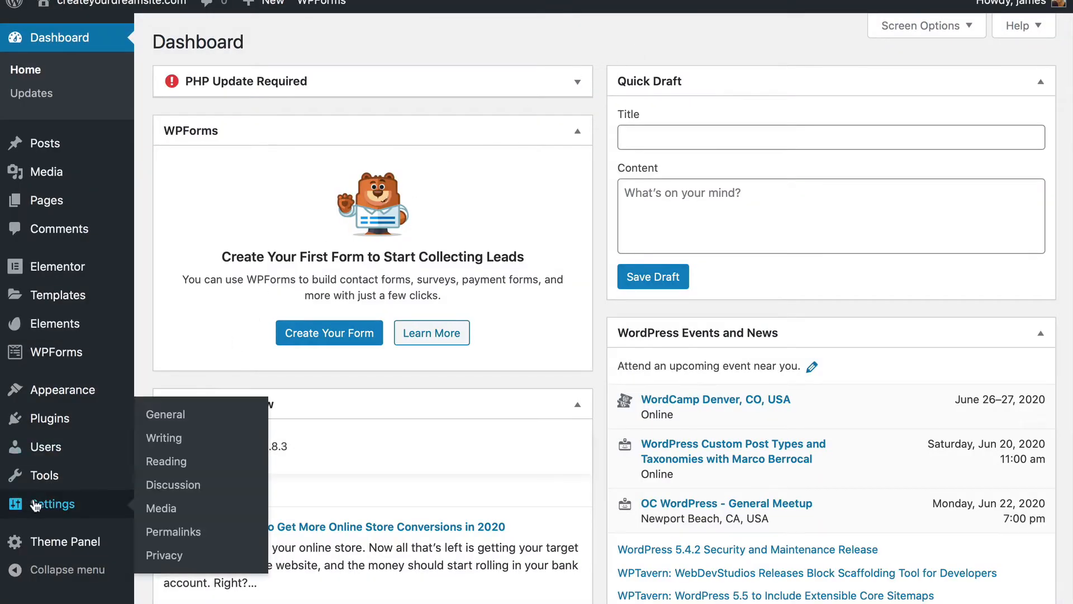
{"action": "left_click", "coordinate": [179, 534]}
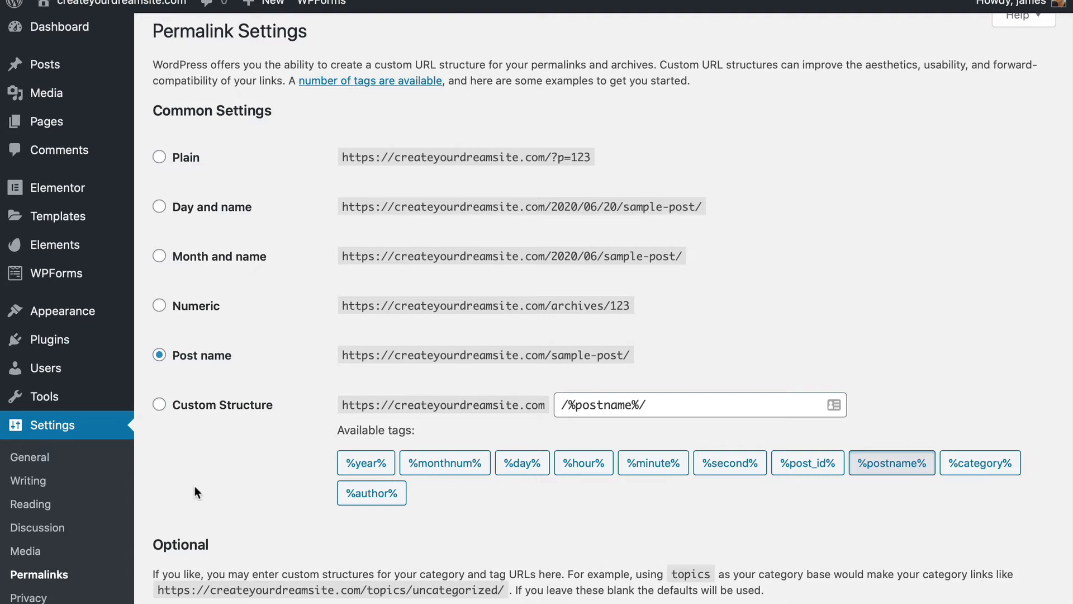
{"action": "scroll", "coordinate": [195, 491], "scroll_direction": "down", "scroll_amount": 4}
{"action": "left_click", "coordinate": [191, 517]}
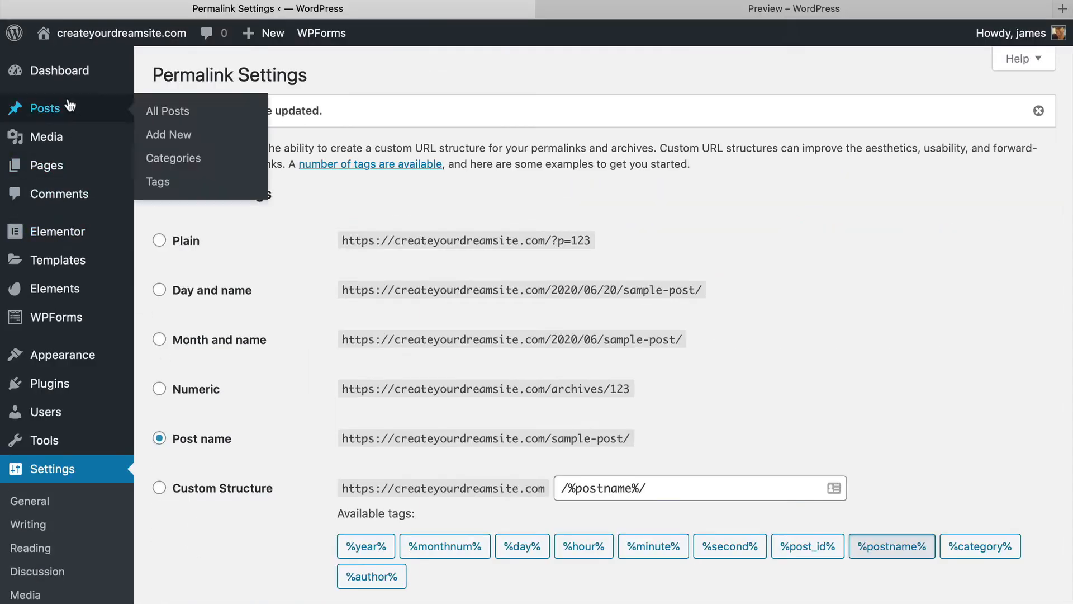
{"action": "left_click", "coordinate": [72, 70]}
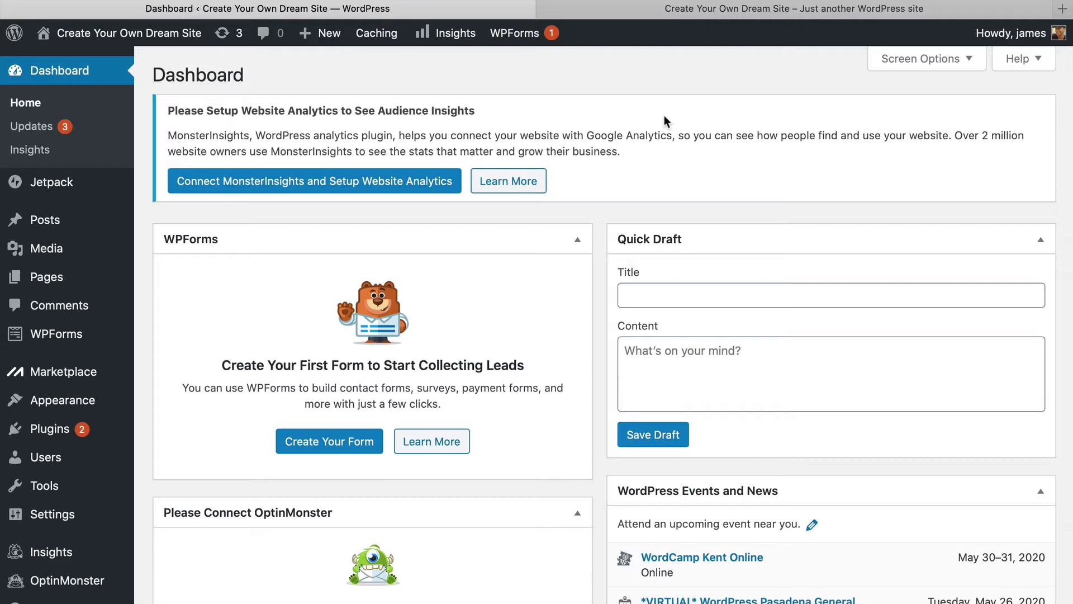
Step: Go to the site's installed themes and start adding a new theme
{"action": "scroll", "coordinate": [665, 120], "scroll_direction": "down", "scroll_amount": 1}
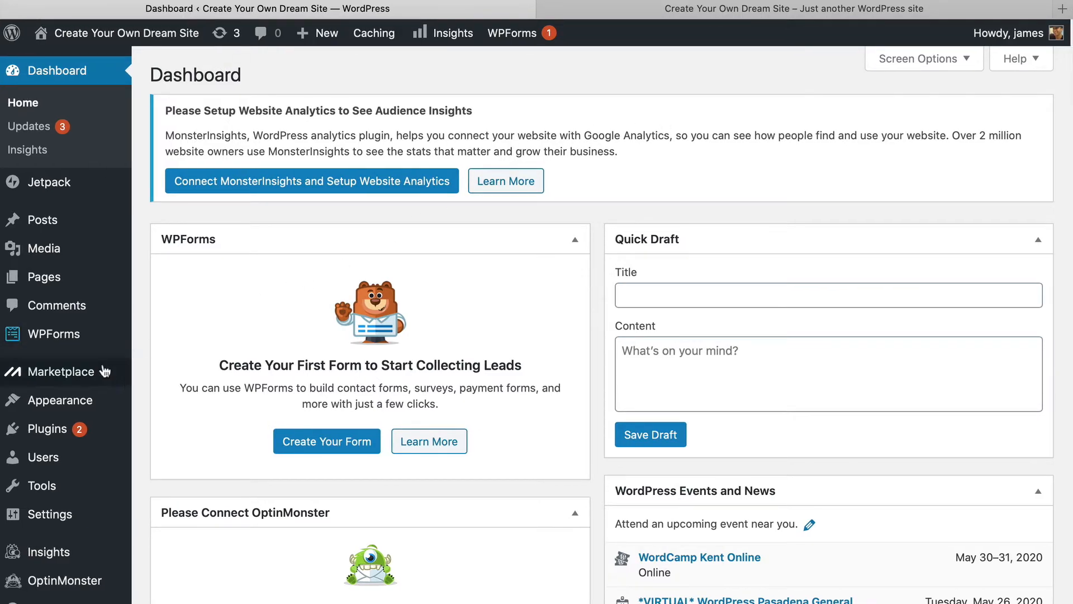
{"action": "mouse_move", "coordinate": [75, 399]}
{"action": "scroll", "coordinate": [74, 401], "scroll_direction": "down", "scroll_amount": 1}
{"action": "scroll", "coordinate": [81, 402], "scroll_direction": "up", "scroll_amount": 1}
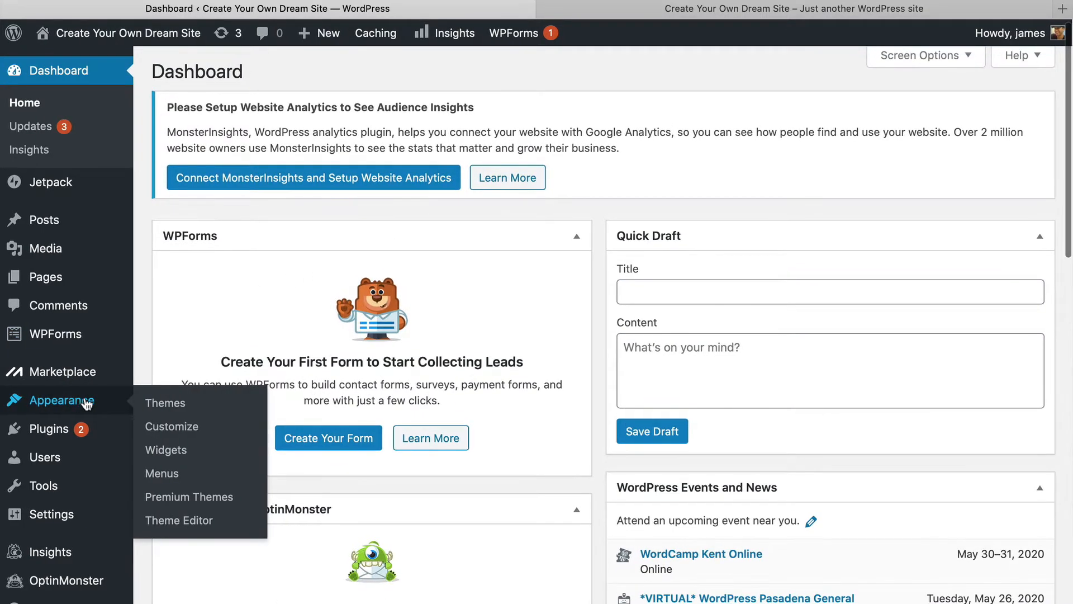
{"action": "scroll", "coordinate": [182, 409], "scroll_direction": "up", "scroll_amount": 1}
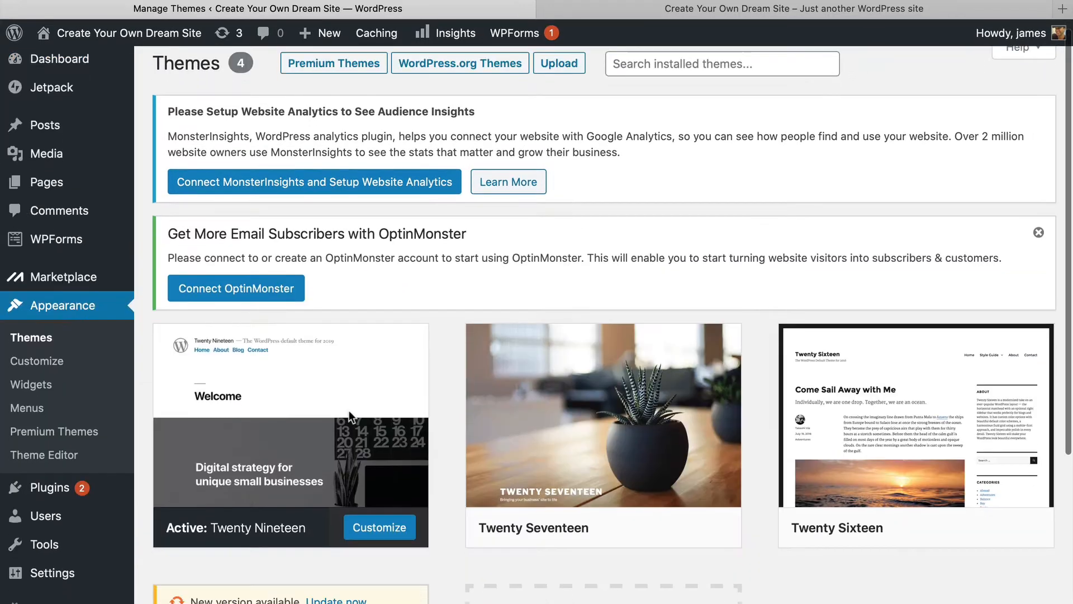
{"action": "scroll", "coordinate": [348, 411], "scroll_direction": "down", "scroll_amount": 5}
{"action": "scroll", "coordinate": [348, 410], "scroll_direction": "down", "scroll_amount": 2}
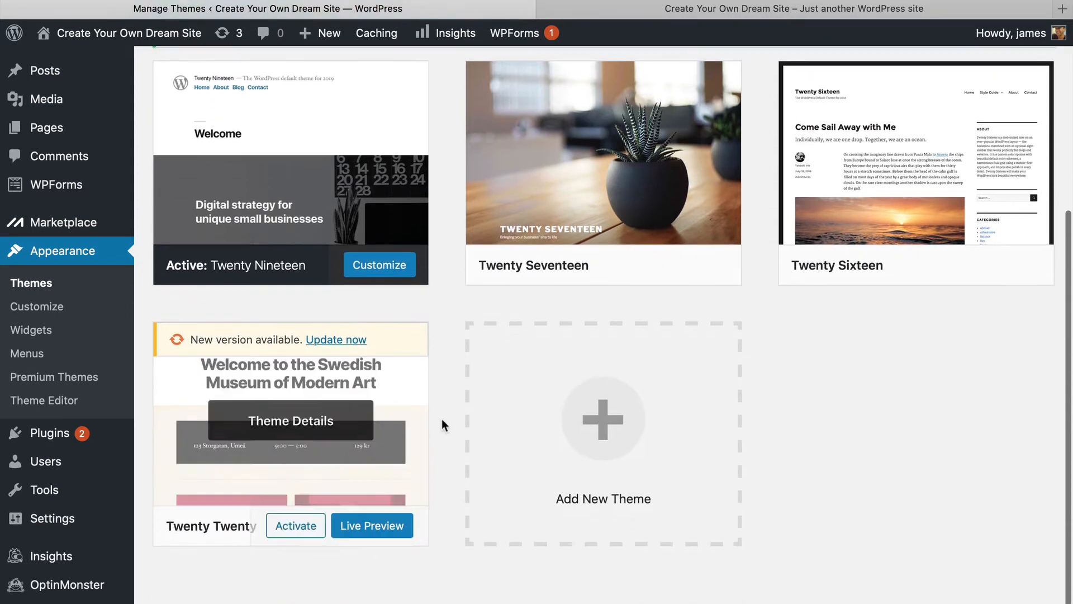
{"action": "left_click", "coordinate": [566, 426]}
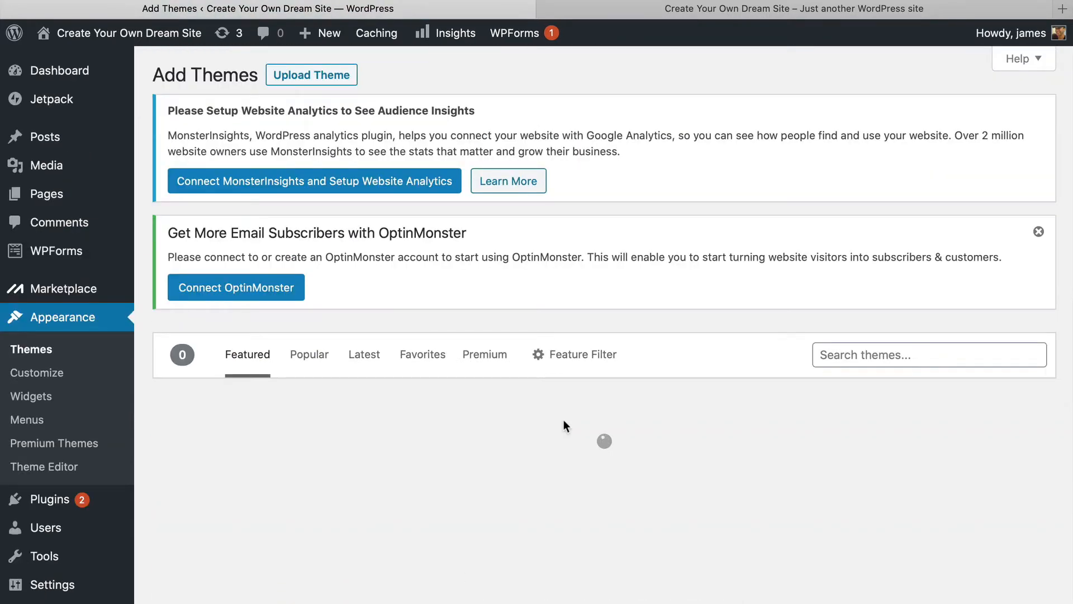
Step: Search the theme directory for "astra", and install and activate the Astra theme
{"action": "left_click", "coordinate": [858, 355]}
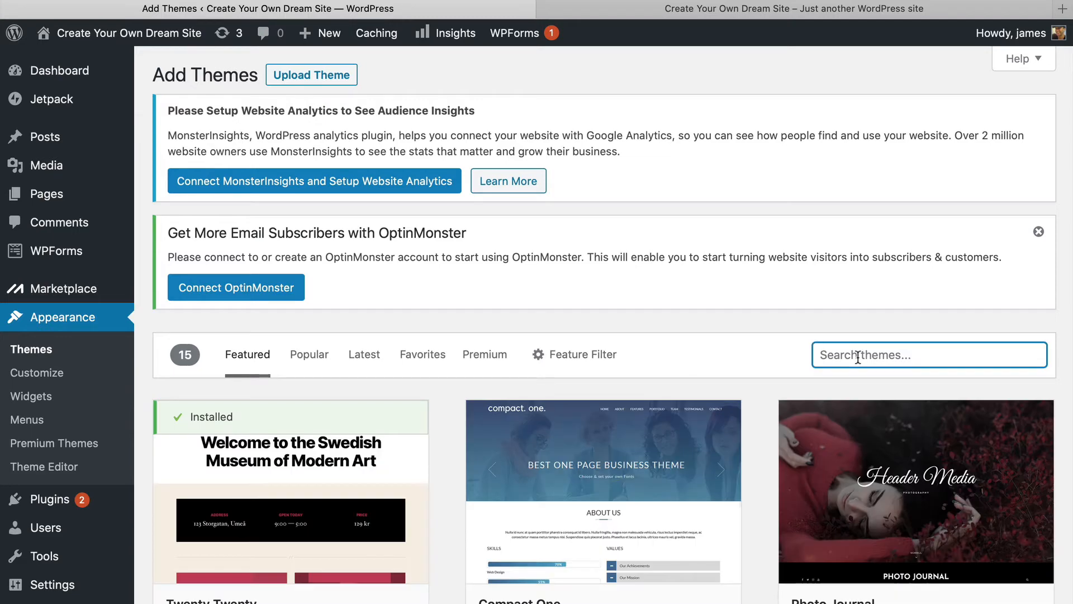
{"action": "type", "text": "astra"}
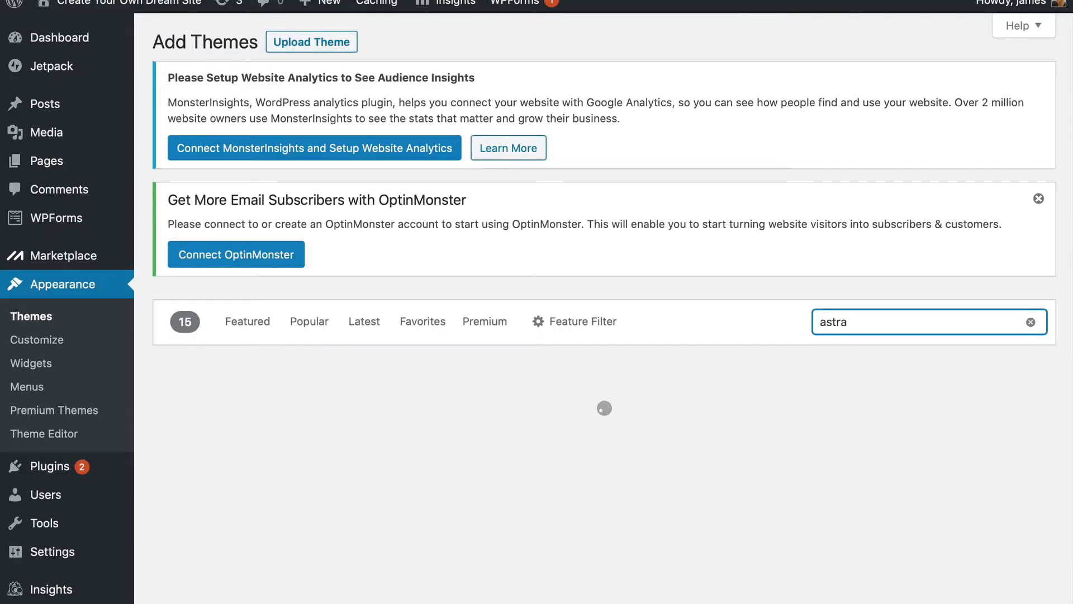
{"action": "mouse_move", "coordinate": [330, 462]}
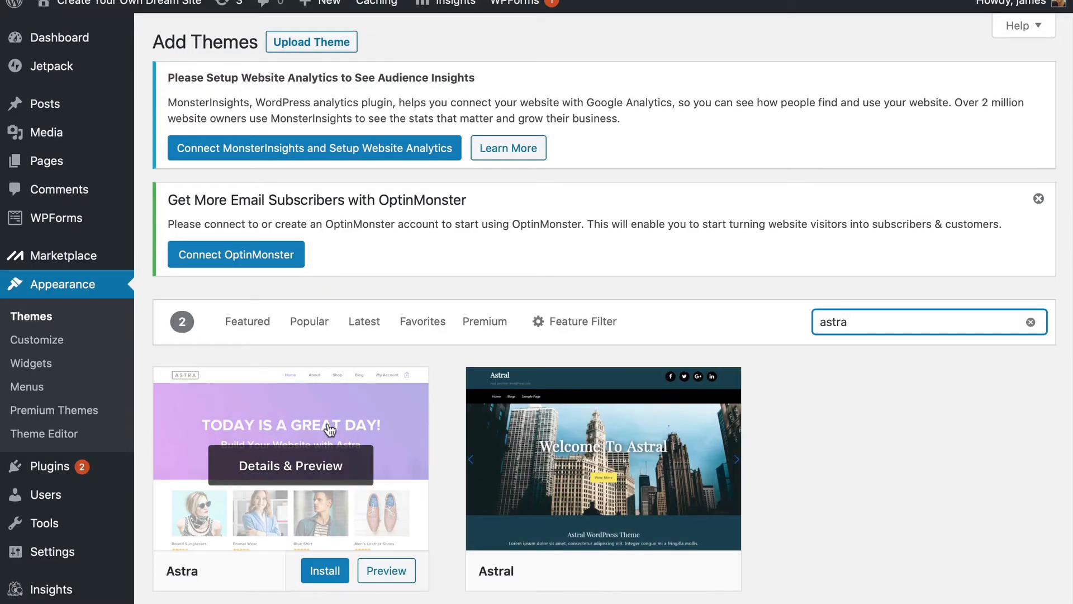
{"action": "scroll", "coordinate": [329, 429], "scroll_direction": "down", "scroll_amount": 2}
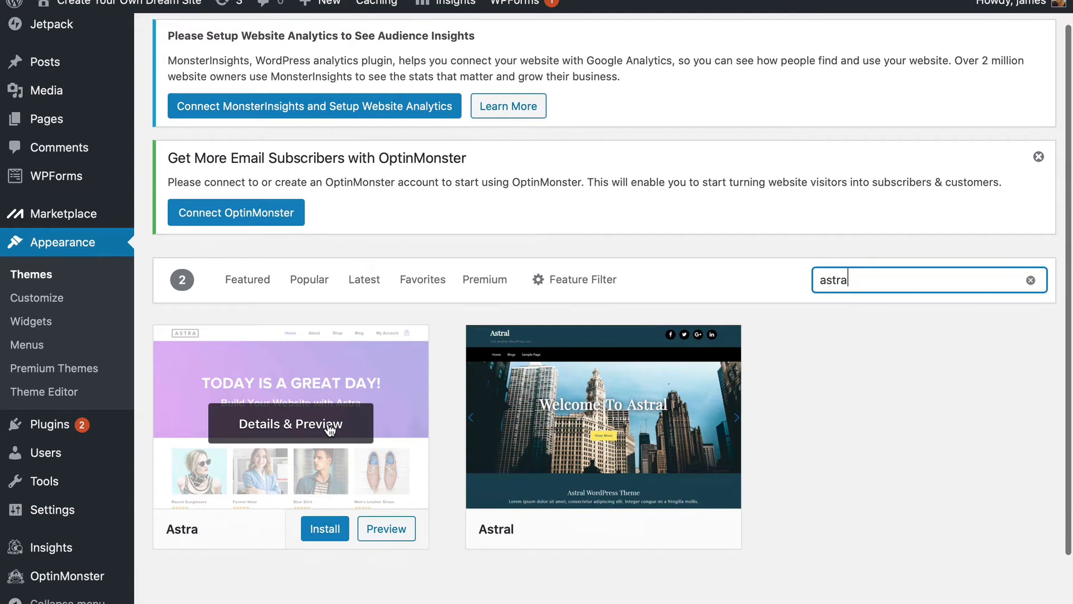
{"action": "left_click", "coordinate": [323, 534]}
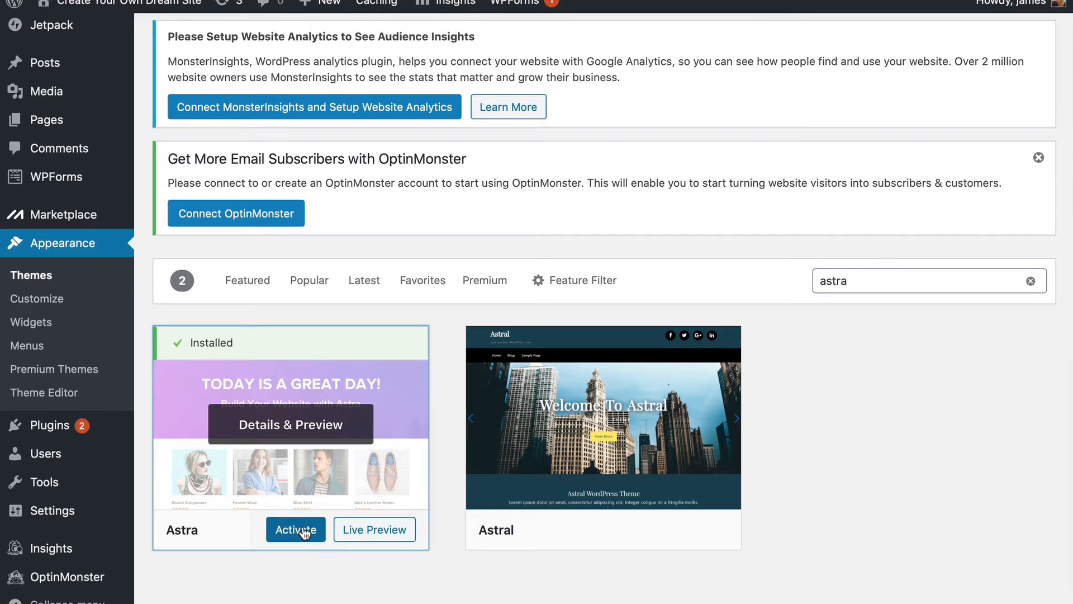
{"action": "left_click", "coordinate": [296, 529]}
{"action": "scroll", "coordinate": [303, 526], "scroll_direction": "down", "scroll_amount": 4}
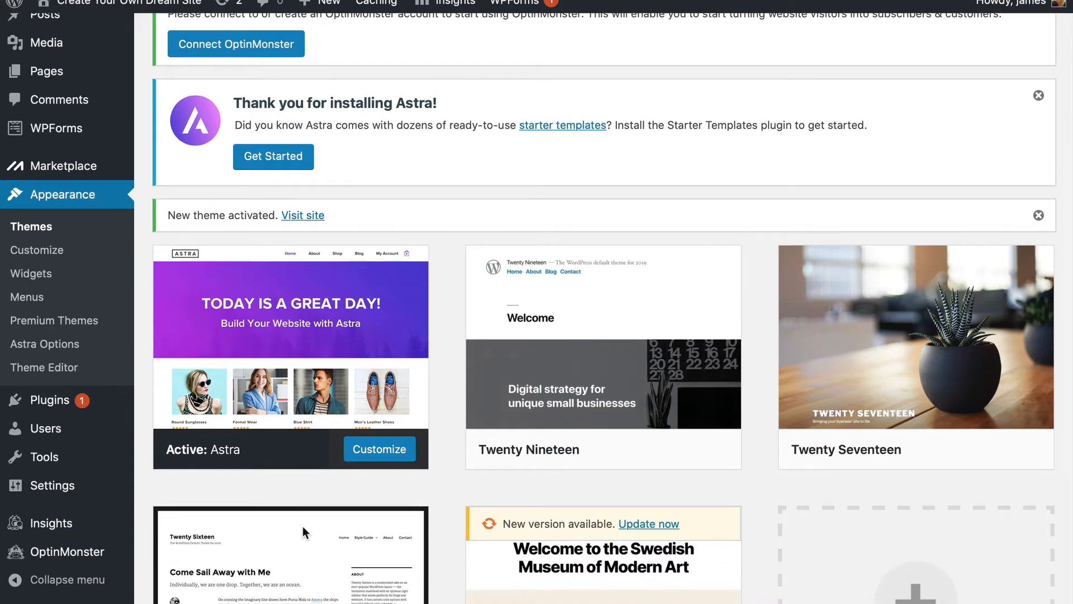
{"action": "scroll", "coordinate": [302, 526], "scroll_direction": "up", "scroll_amount": 1}
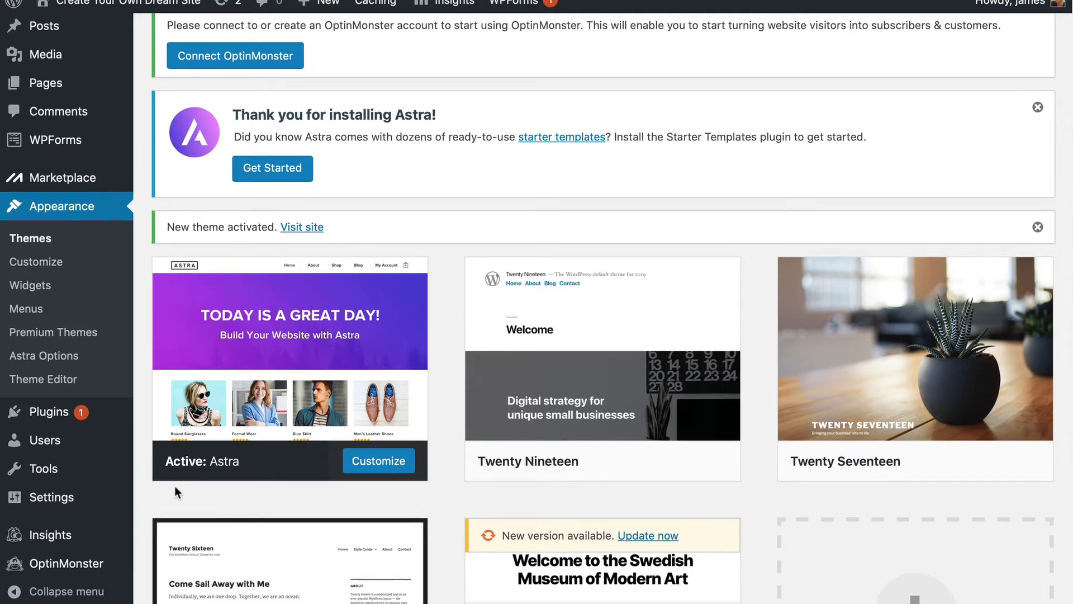
Step: Search for new plugins with "astra starter sites", and install and activate the Starter Templates plugin
{"action": "mouse_move", "coordinate": [47, 419]}
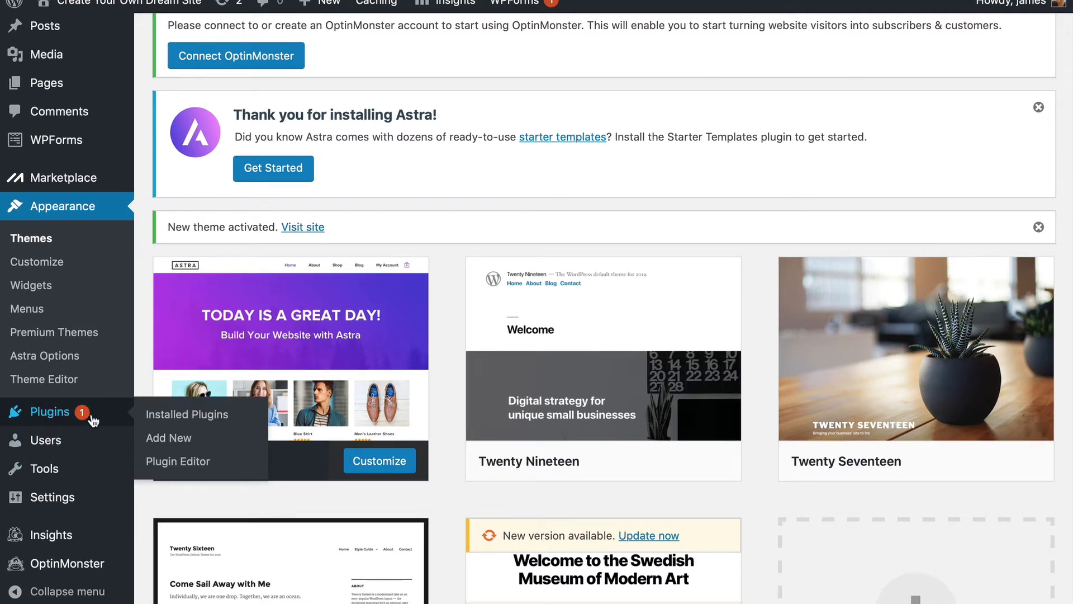
{"action": "left_click", "coordinate": [178, 441]}
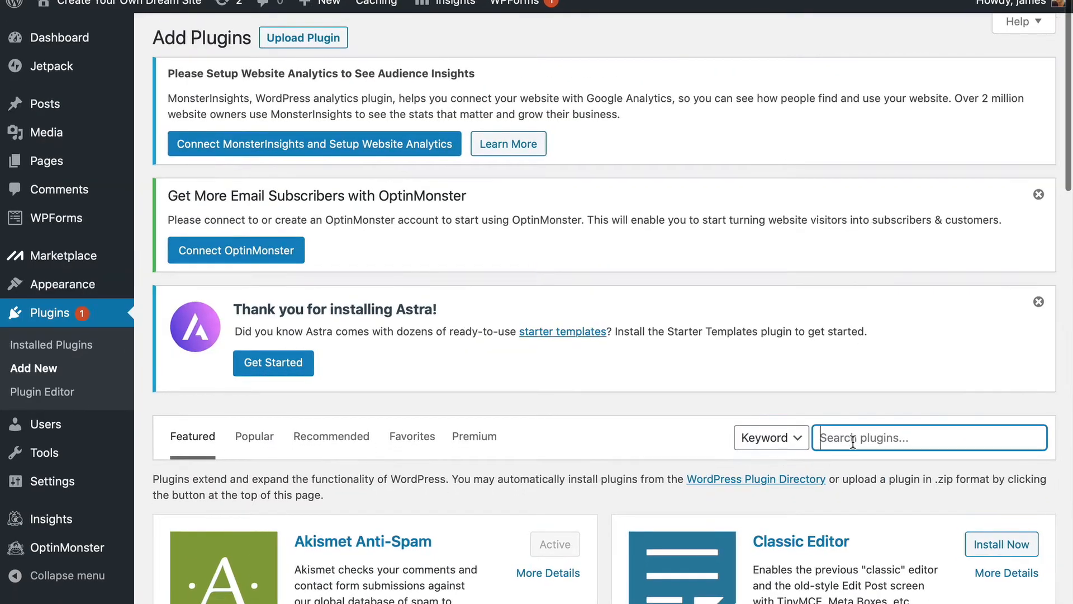
{"action": "type", "text": "astra "}
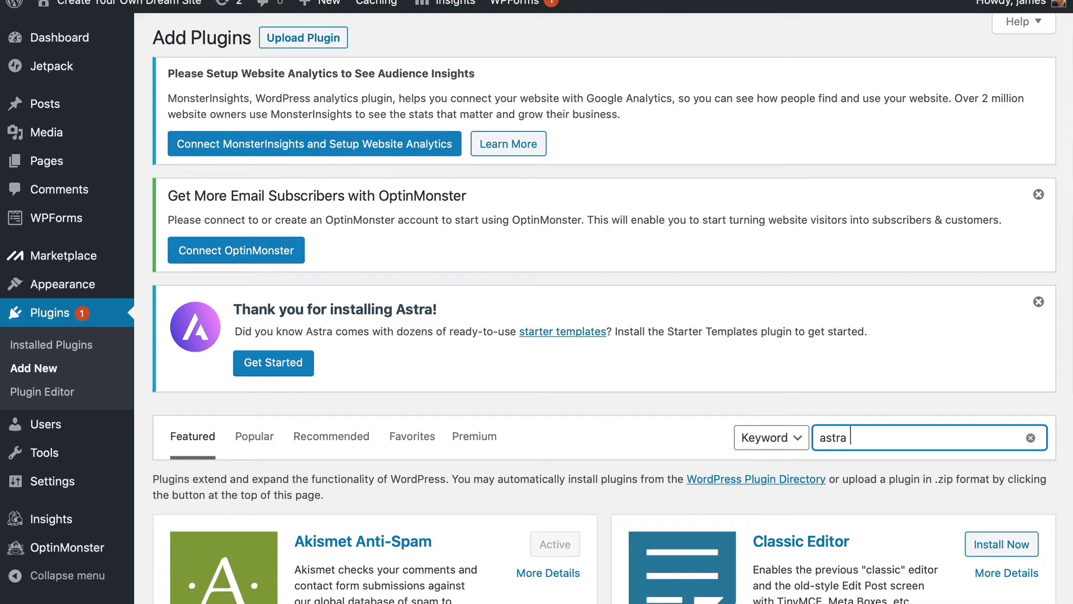
{"action": "type", "text": "starter sites"}
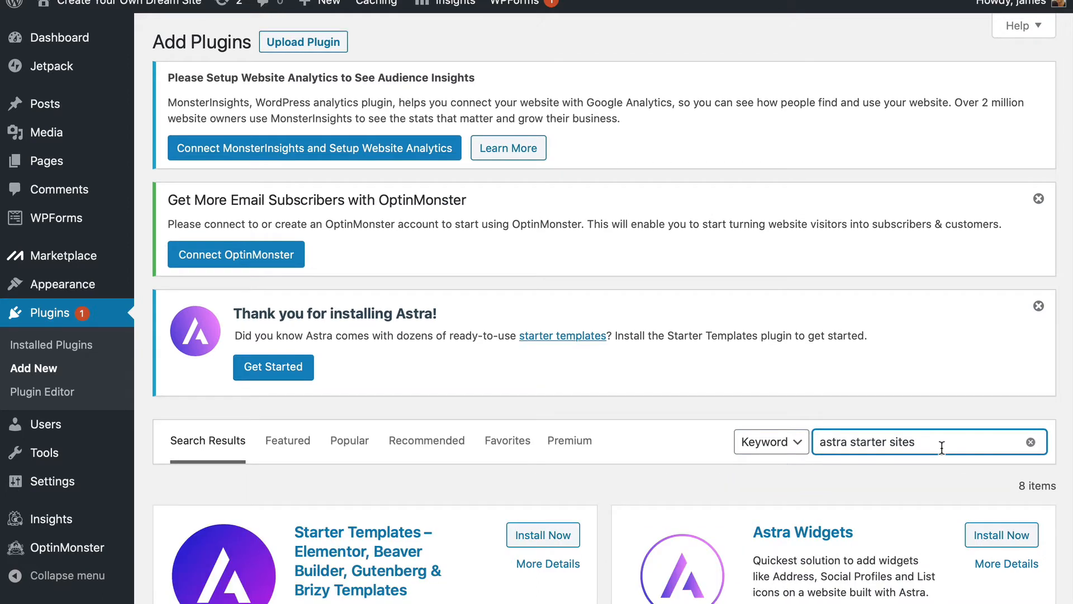
{"action": "scroll", "coordinate": [475, 529], "scroll_direction": "down", "scroll_amount": 3}
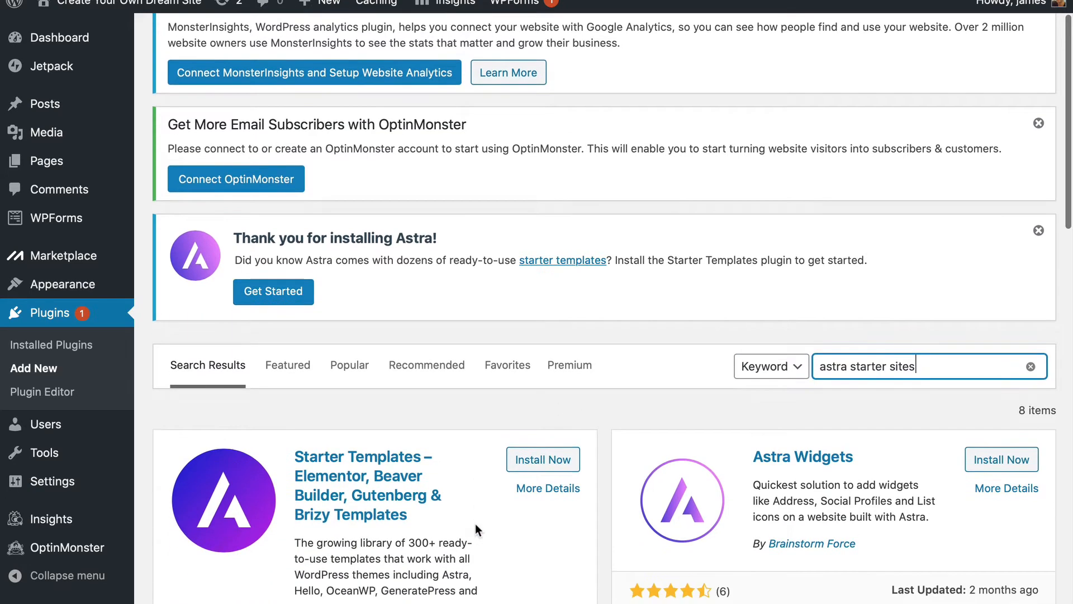
{"action": "left_click", "coordinate": [542, 459]}
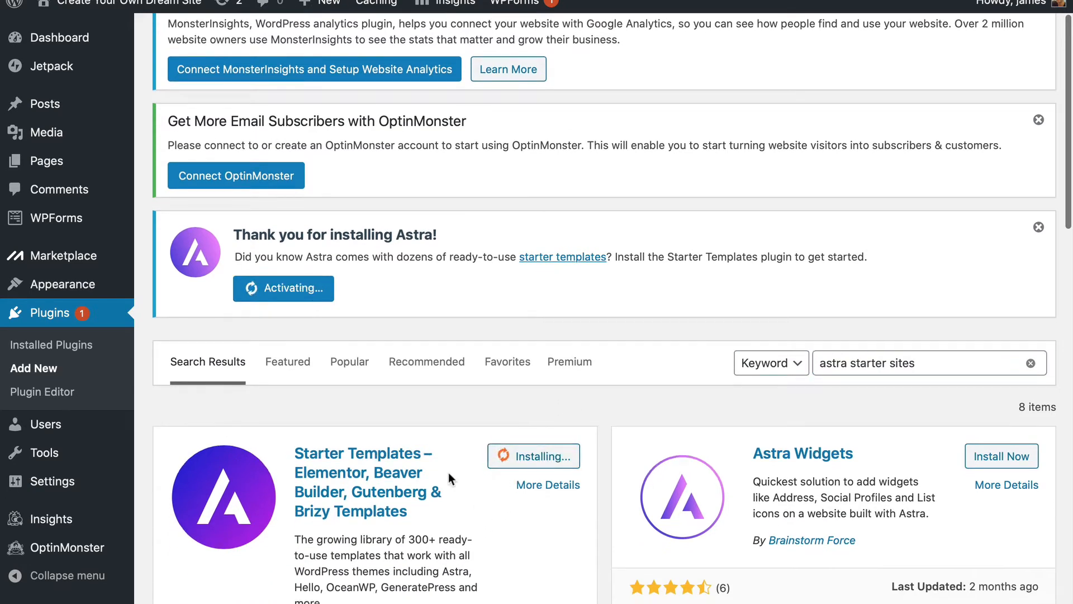
{"action": "scroll", "coordinate": [449, 472], "scroll_direction": "down", "scroll_amount": 5}
{"action": "scroll", "coordinate": [448, 472], "scroll_direction": "down", "scroll_amount": 1}
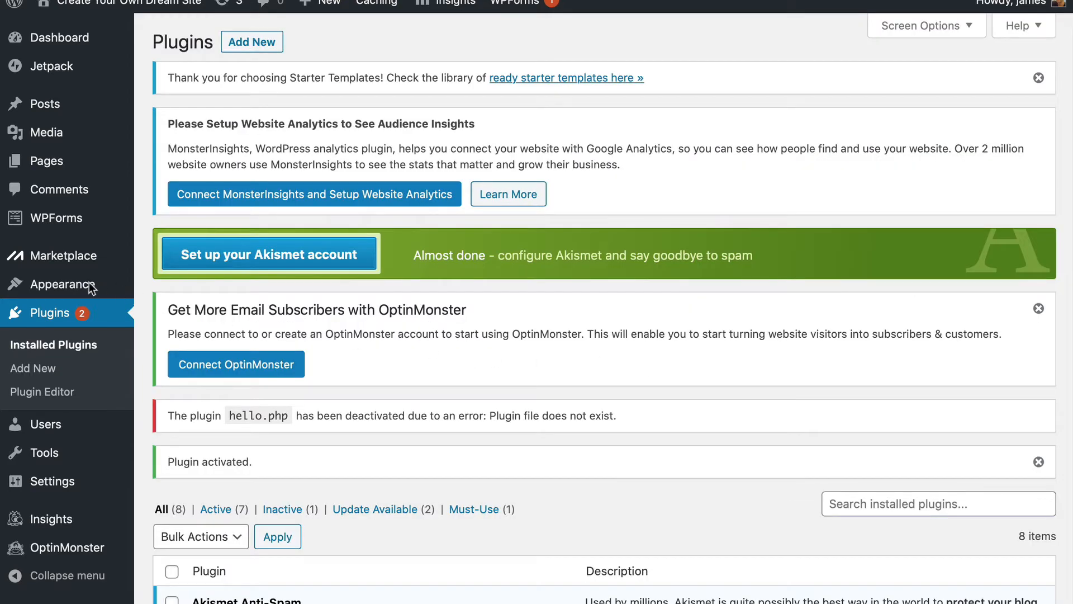
Step: Open the Starter Templates library and choose Elementor as the page builder
{"action": "mouse_move", "coordinate": [89, 283]}
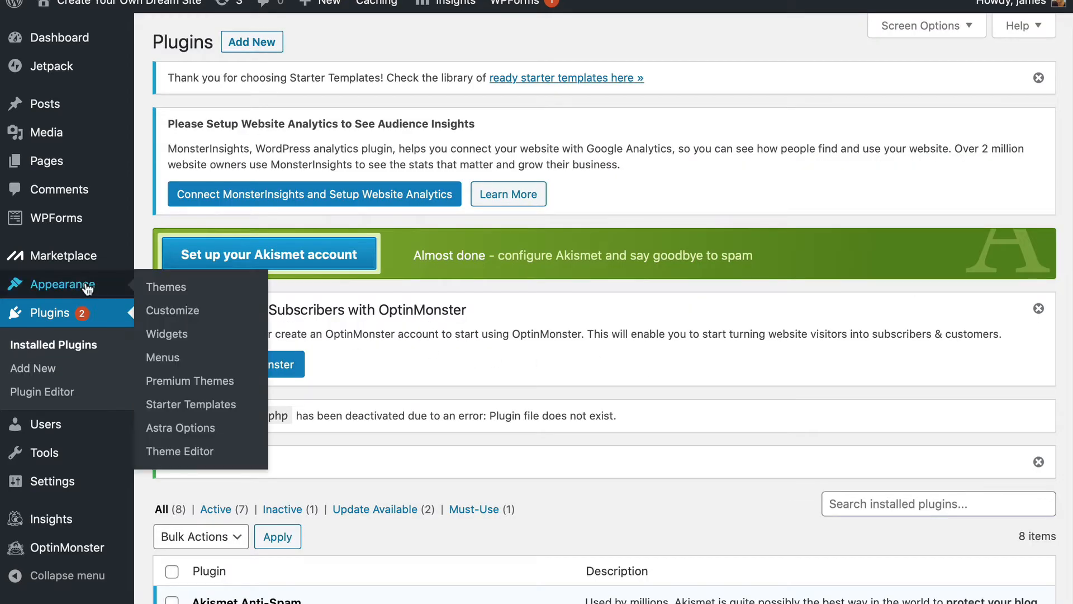
{"action": "left_click", "coordinate": [185, 404]}
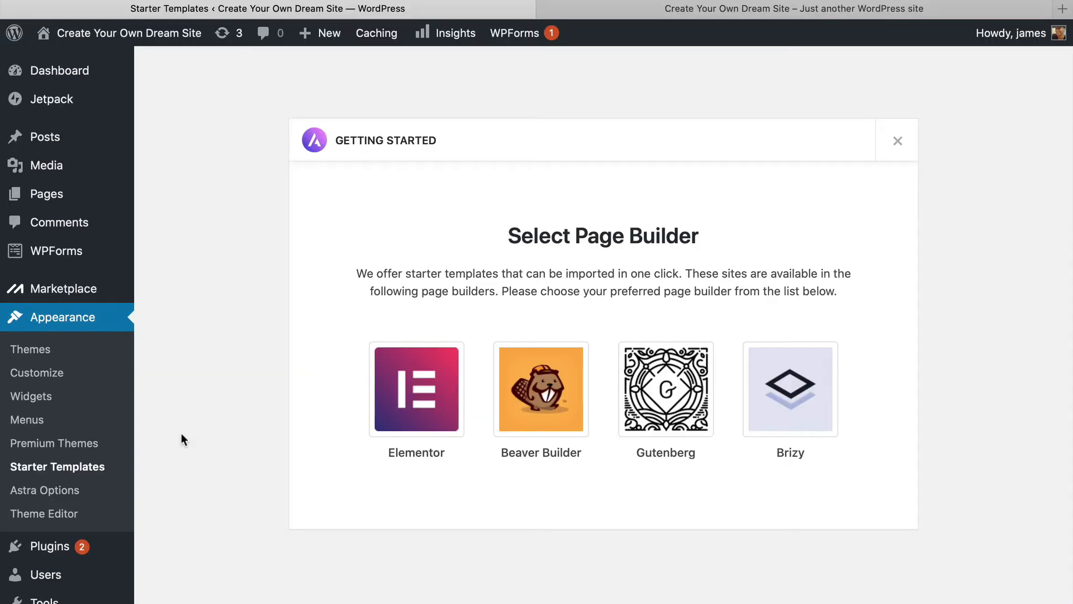
{"action": "left_click", "coordinate": [443, 411]}
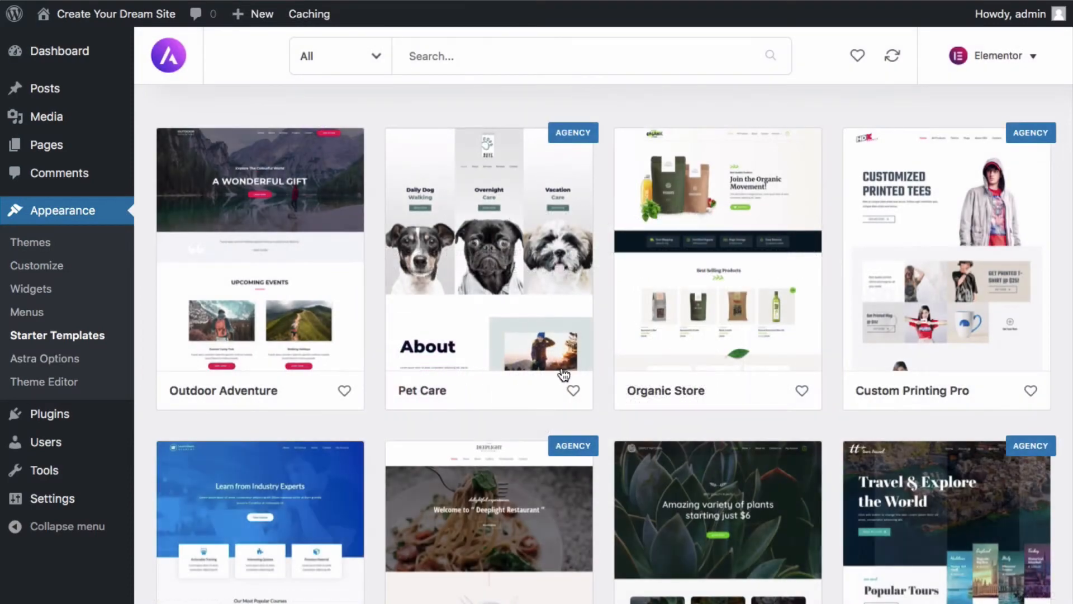
Step: Look through the Elementor starter templates, including the ones marked Agency, and return to the start of the library
{"action": "scroll", "coordinate": [542, 263], "scroll_direction": "down", "scroll_amount": 2}
{"action": "scroll", "coordinate": [542, 265], "scroll_direction": "down", "scroll_amount": 15}
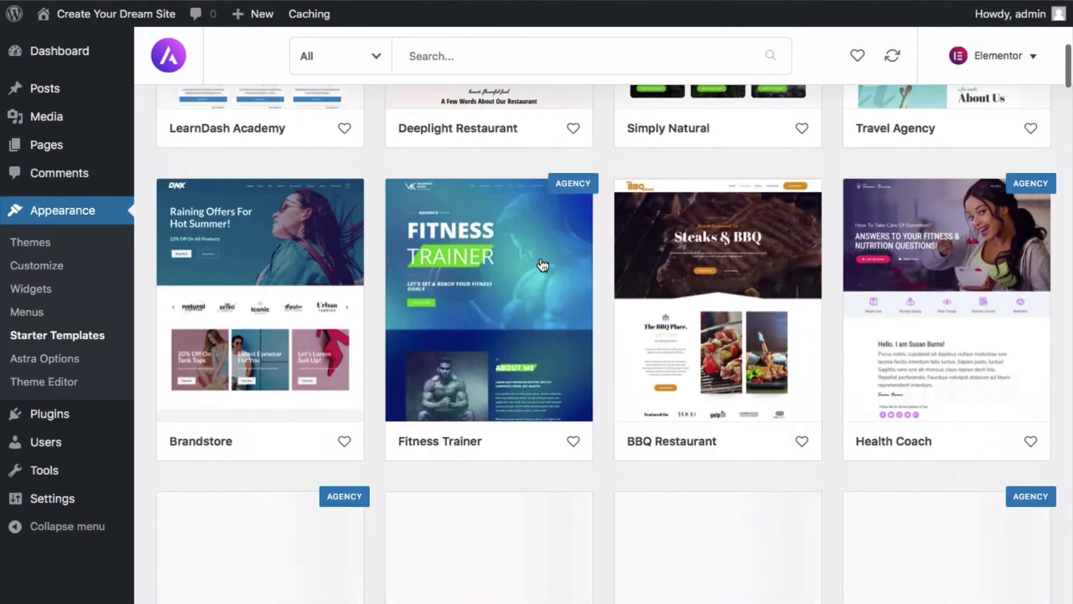
{"action": "scroll", "coordinate": [542, 265], "scroll_direction": "down", "scroll_amount": 8}
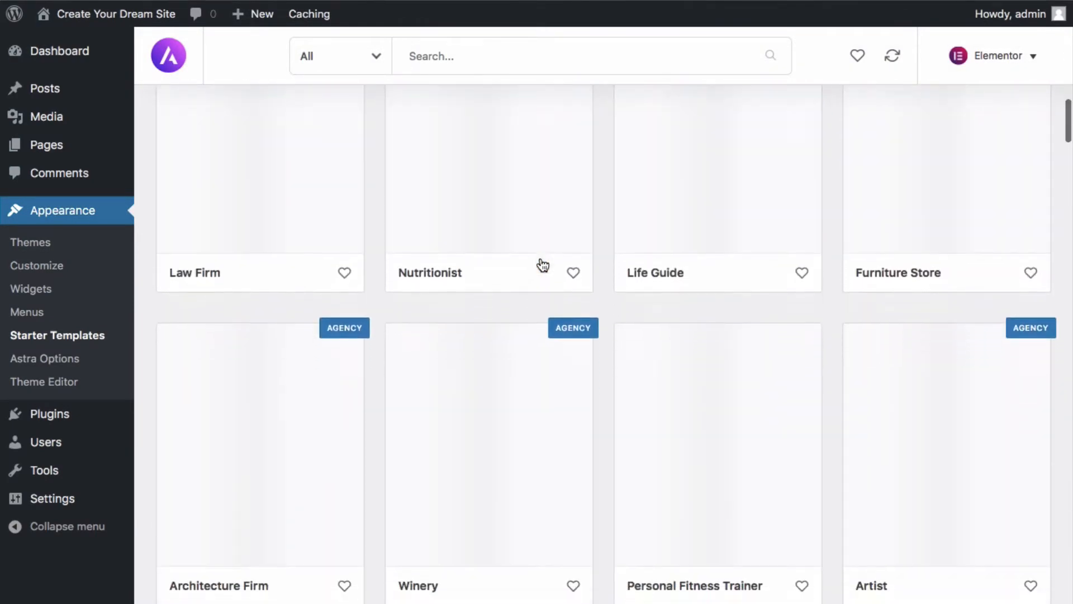
{"action": "scroll", "coordinate": [542, 265], "scroll_direction": "up", "scroll_amount": 3}
{"action": "scroll", "coordinate": [542, 265], "scroll_direction": "up", "scroll_amount": 15}
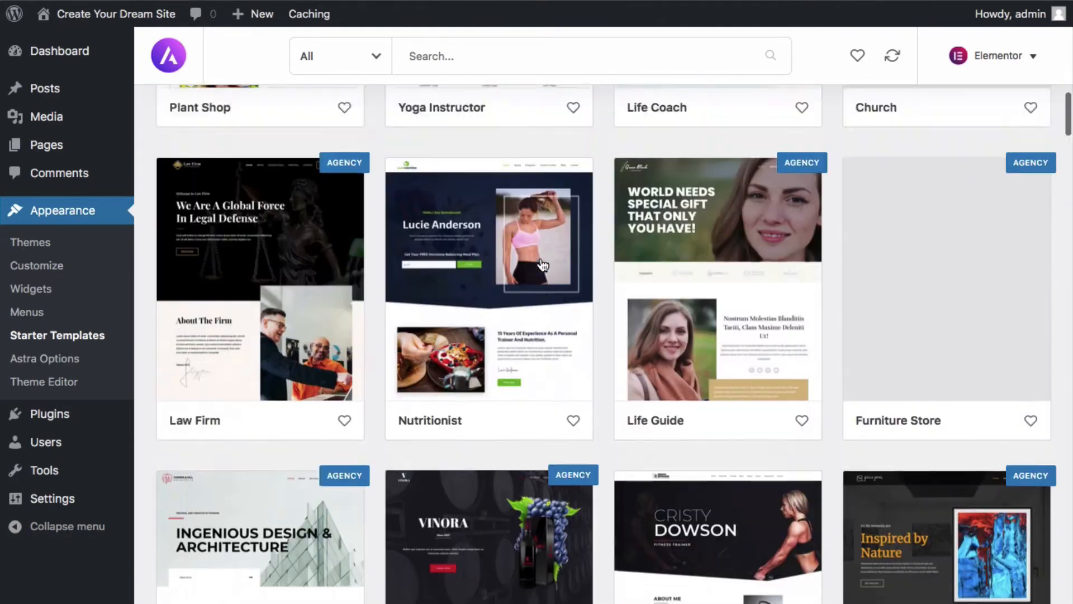
{"action": "scroll", "coordinate": [540, 257], "scroll_direction": "up", "scroll_amount": 10}
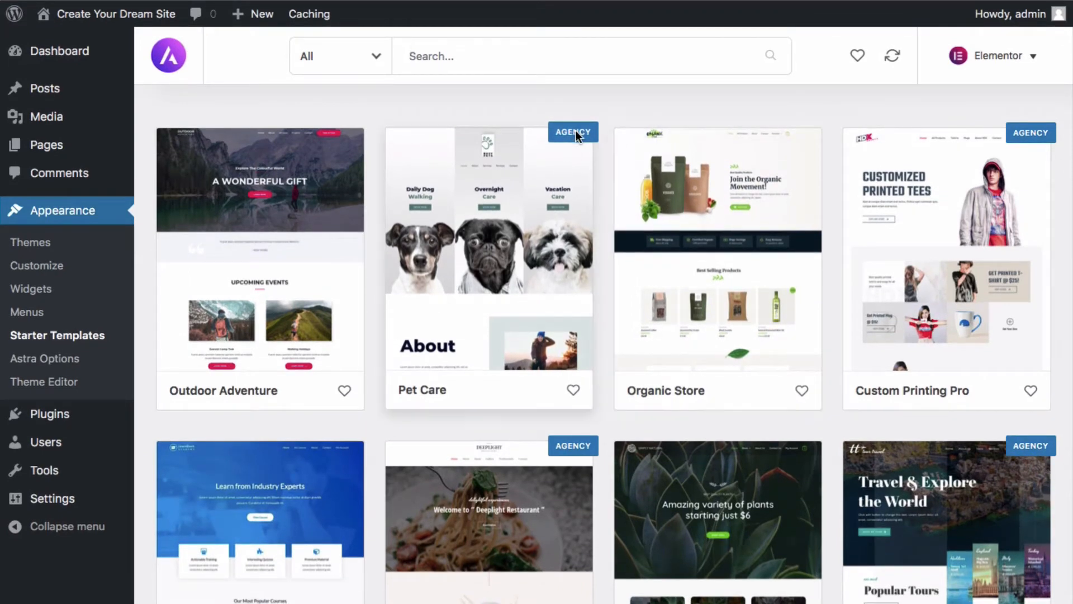
Step: Filter the starter templates to Free ones and look through the remaining designs
{"action": "left_click", "coordinate": [378, 59]}
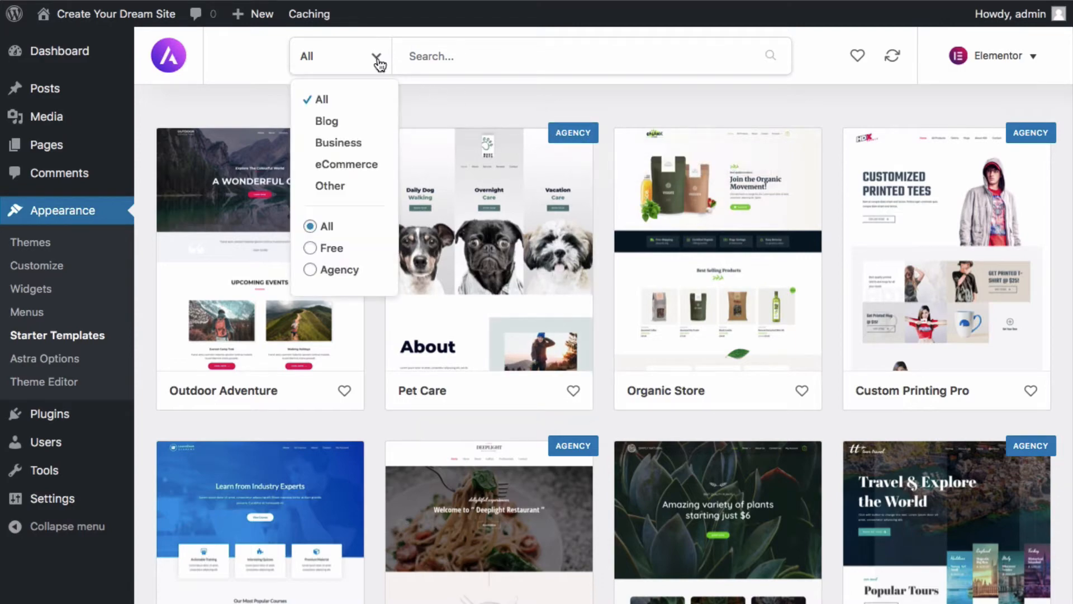
{"action": "left_click", "coordinate": [311, 248]}
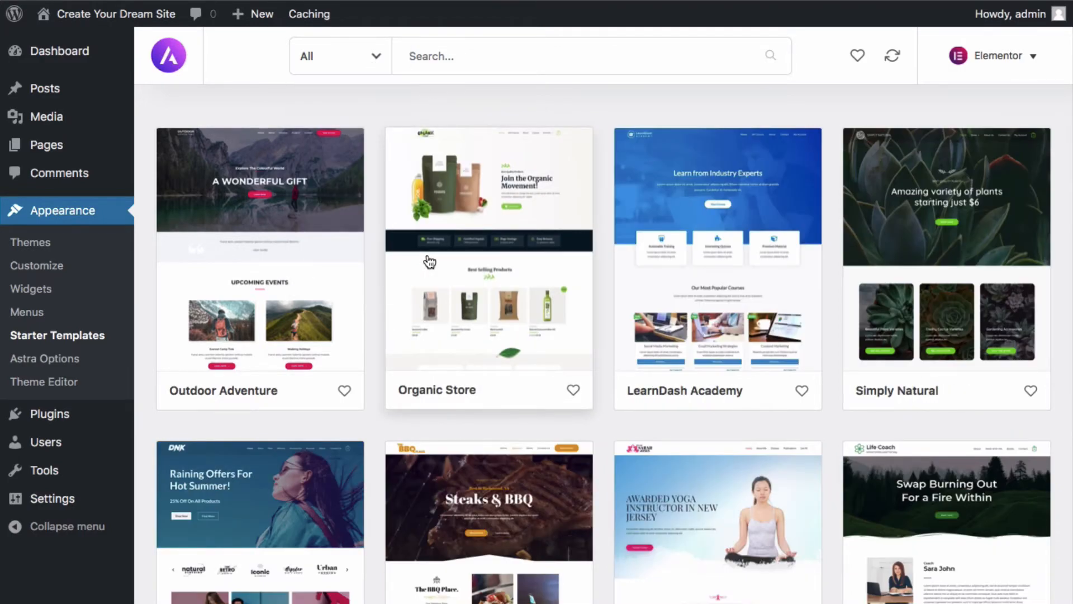
{"action": "scroll", "coordinate": [442, 266], "scroll_direction": "down", "scroll_amount": 10}
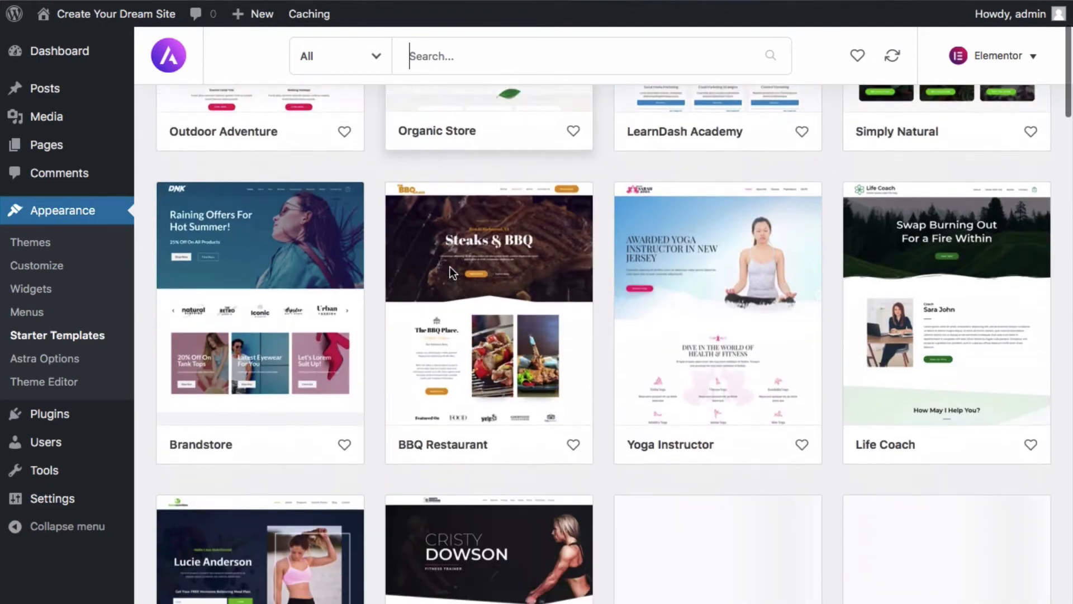
{"action": "scroll", "coordinate": [452, 274], "scroll_direction": "down", "scroll_amount": 12}
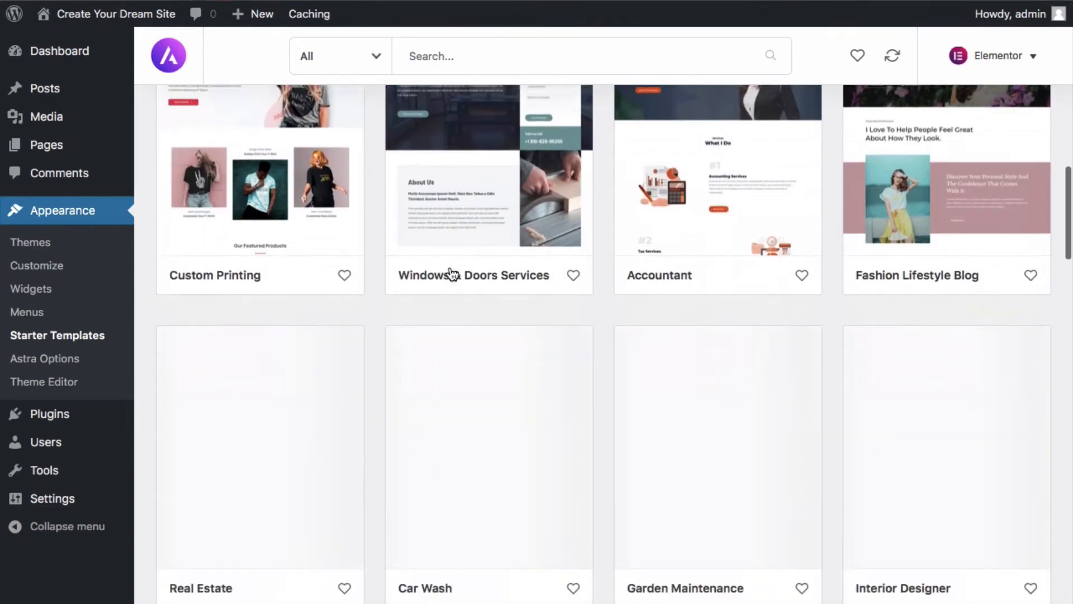
{"action": "scroll", "coordinate": [451, 274], "scroll_direction": "up", "scroll_amount": 6}
{"action": "scroll", "coordinate": [452, 274], "scroll_direction": "up", "scroll_amount": 6}
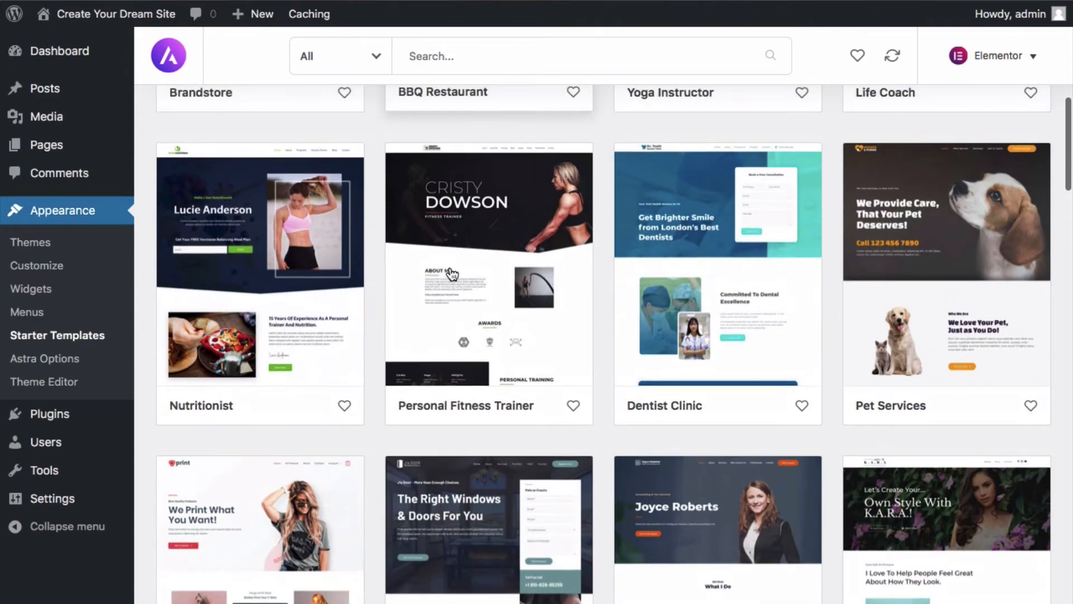
Step: Browse the starter templates, open the Nutritionist template and preview its About and Programs pages
{"action": "scroll", "coordinate": [452, 274], "scroll_direction": "up", "scroll_amount": 6}
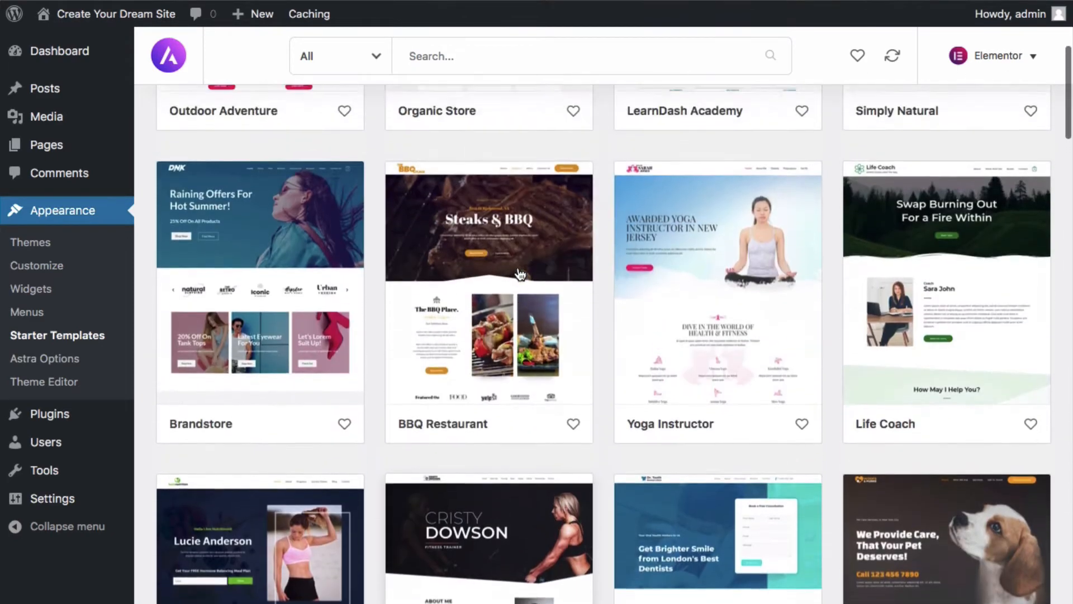
{"action": "scroll", "coordinate": [939, 447], "scroll_direction": "down", "scroll_amount": 3}
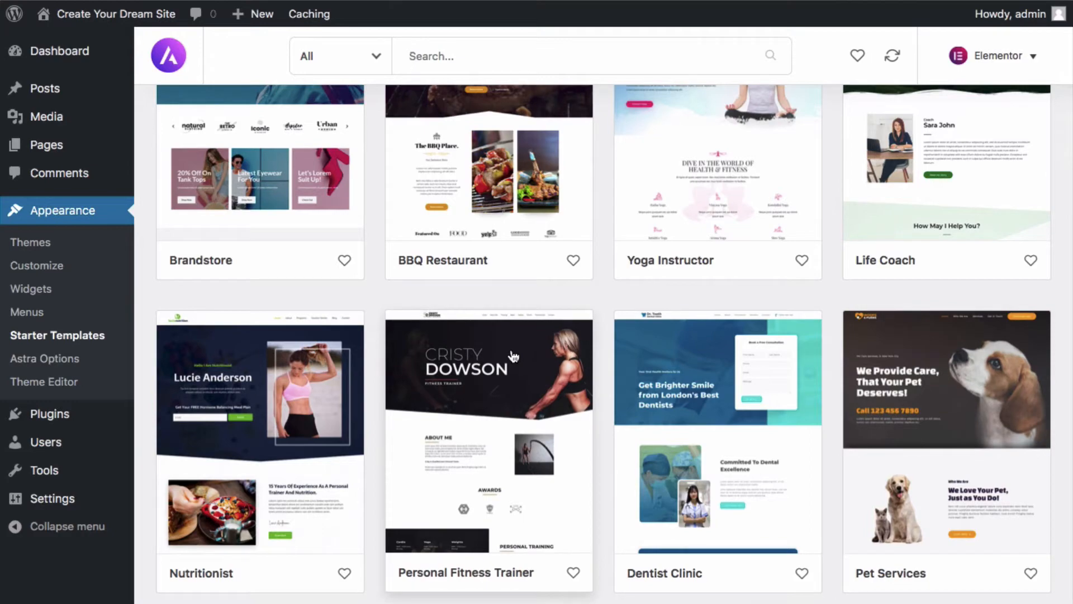
{"action": "scroll", "coordinate": [513, 356], "scroll_direction": "up", "scroll_amount": 8}
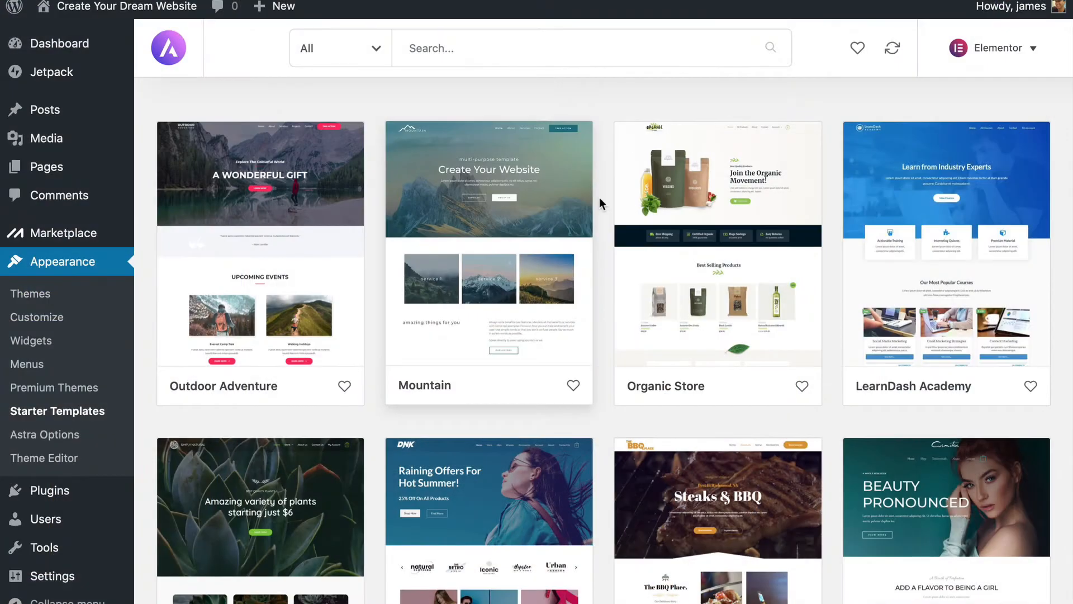
{"action": "scroll", "coordinate": [631, 199], "scroll_direction": "down", "scroll_amount": 8}
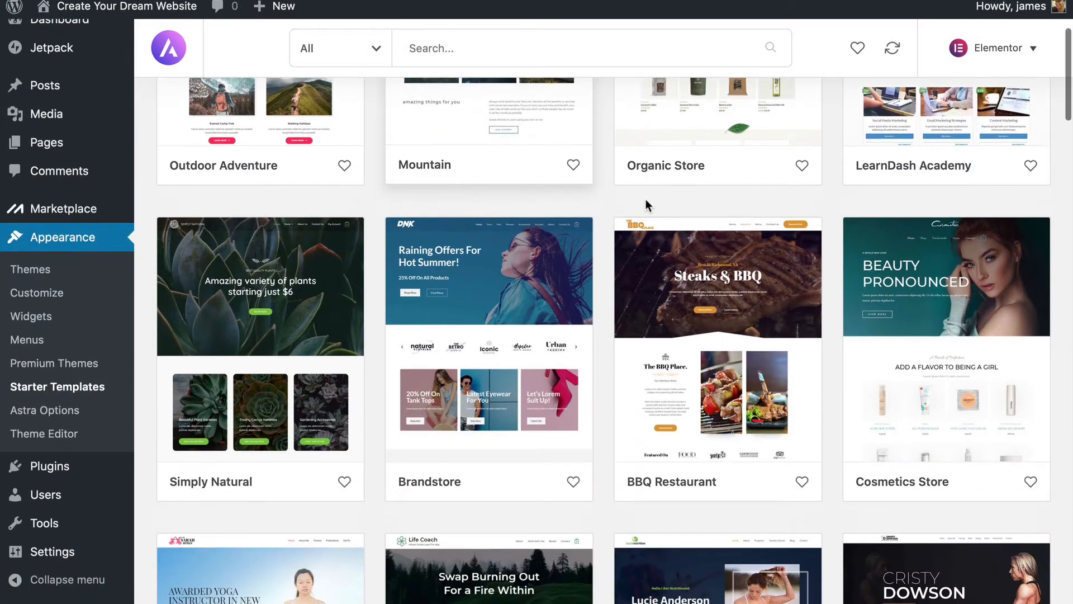
{"action": "scroll", "coordinate": [645, 199], "scroll_direction": "down", "scroll_amount": 3}
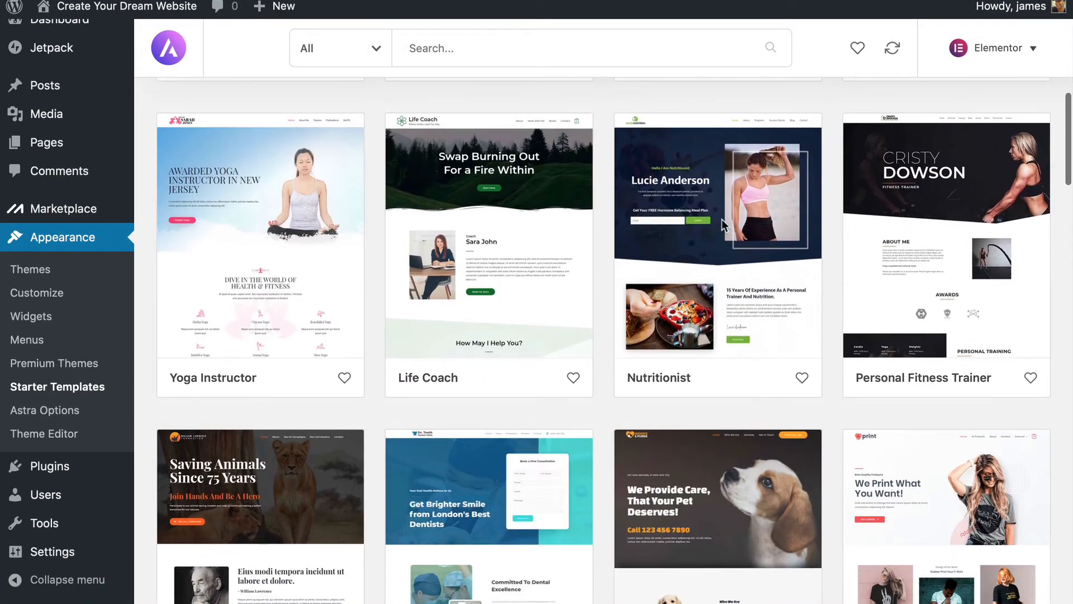
{"action": "left_click", "coordinate": [720, 224]}
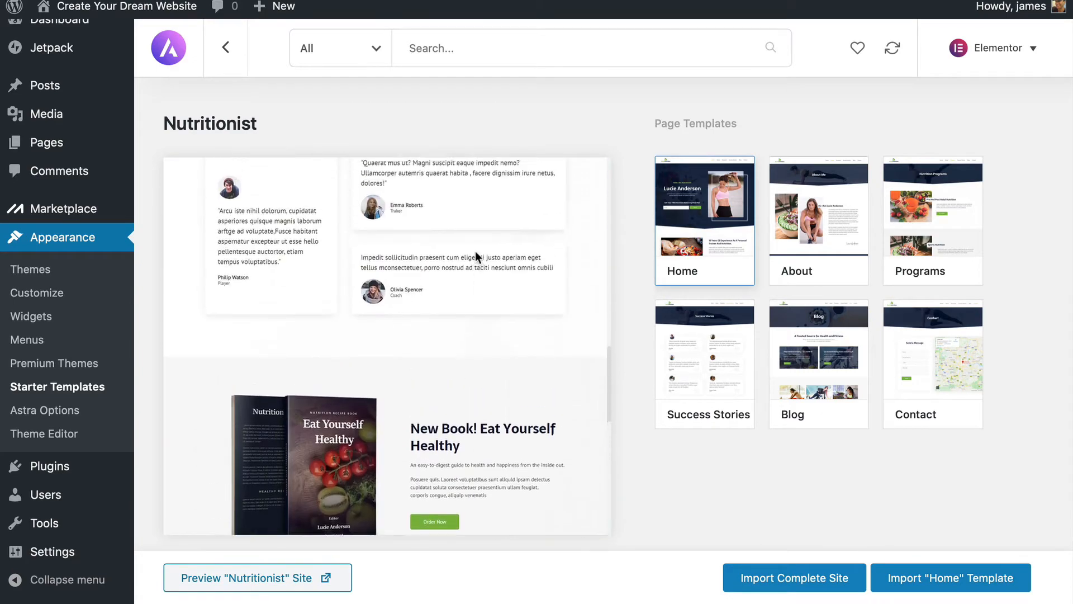
{"action": "left_click", "coordinate": [805, 234]}
{"action": "left_click", "coordinate": [929, 240]}
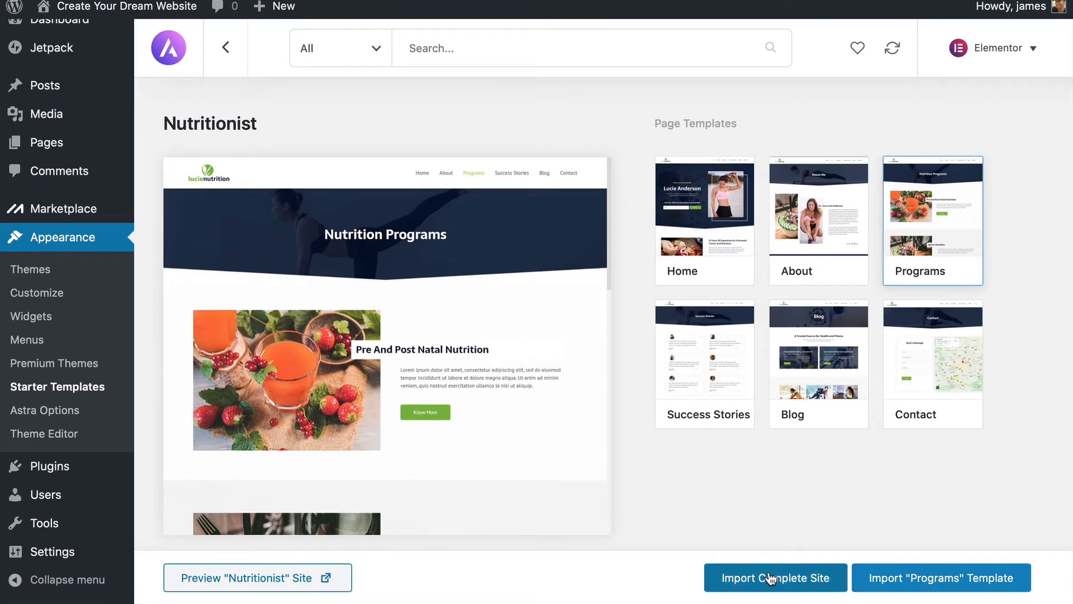
Step: Import the complete Nutritionist site with customizer settings, widgets, required plugins and content, and open the imported website
{"action": "left_click", "coordinate": [770, 578]}
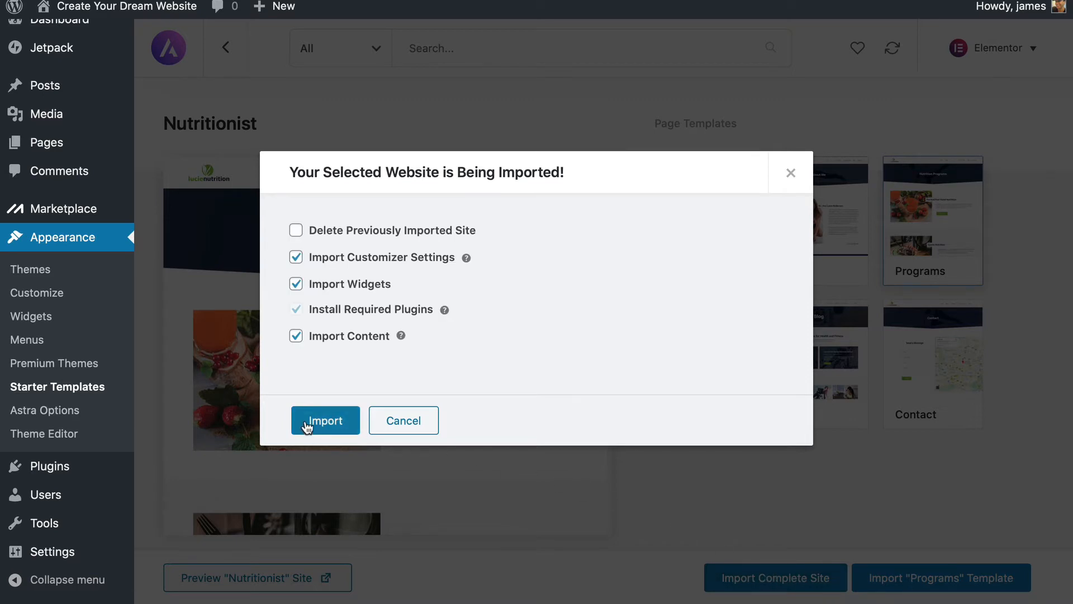
{"action": "left_click", "coordinate": [325, 421]}
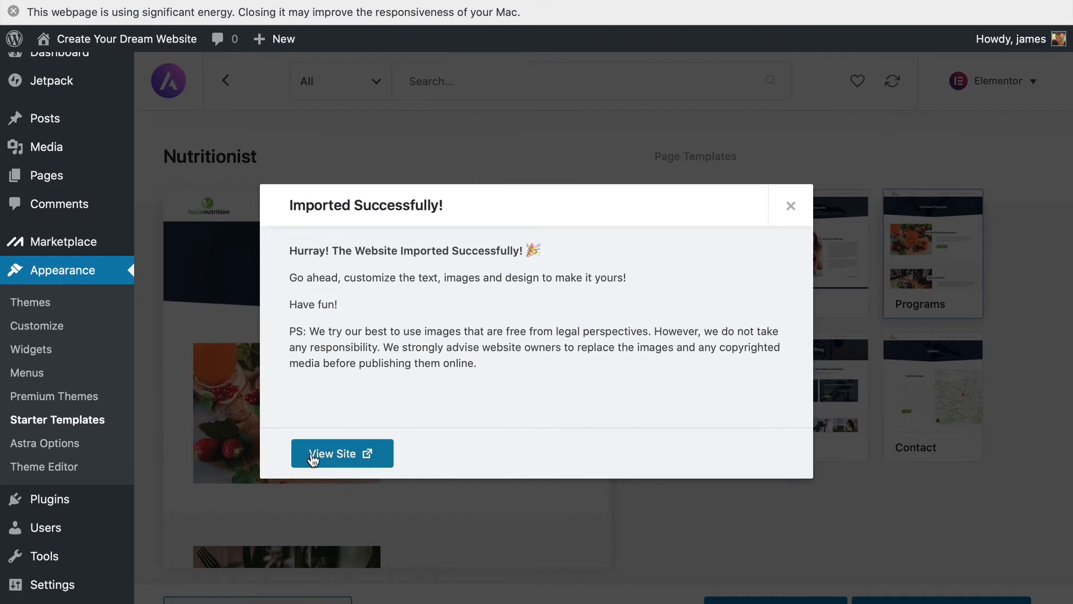
{"action": "left_click", "coordinate": [312, 455]}
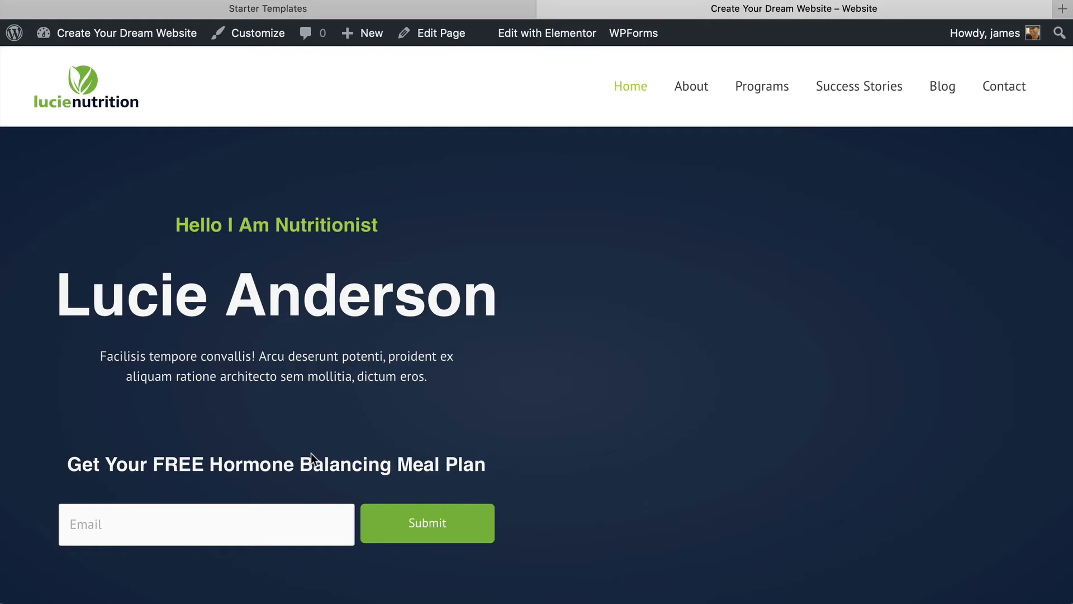
Step: Look through the imported website's home page and Programs page
{"action": "scroll", "coordinate": [446, 408], "scroll_direction": "down", "scroll_amount": 15}
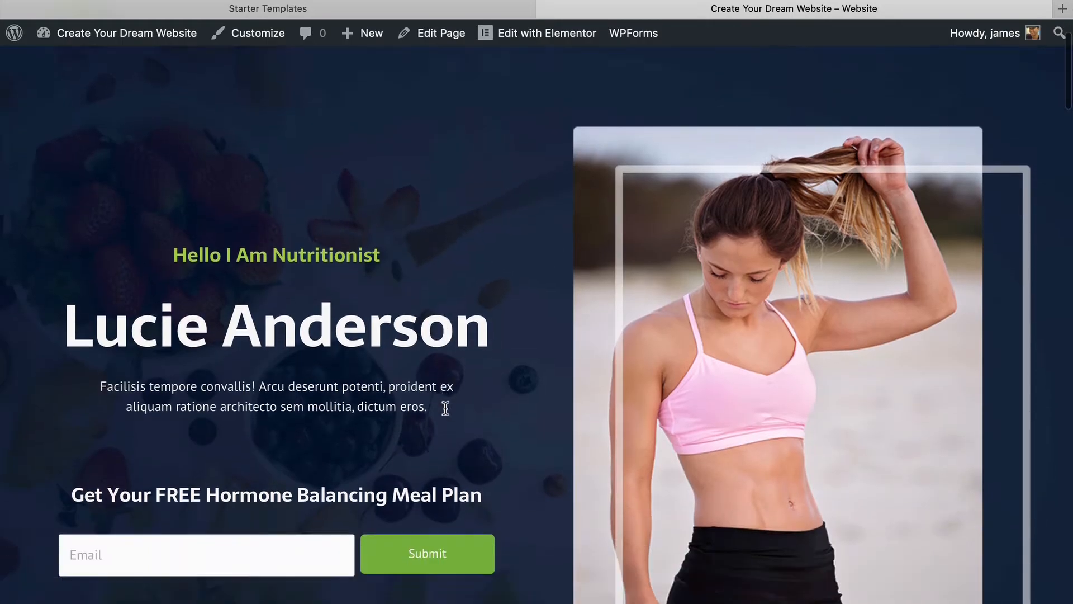
{"action": "scroll", "coordinate": [445, 407], "scroll_direction": "down", "scroll_amount": 20}
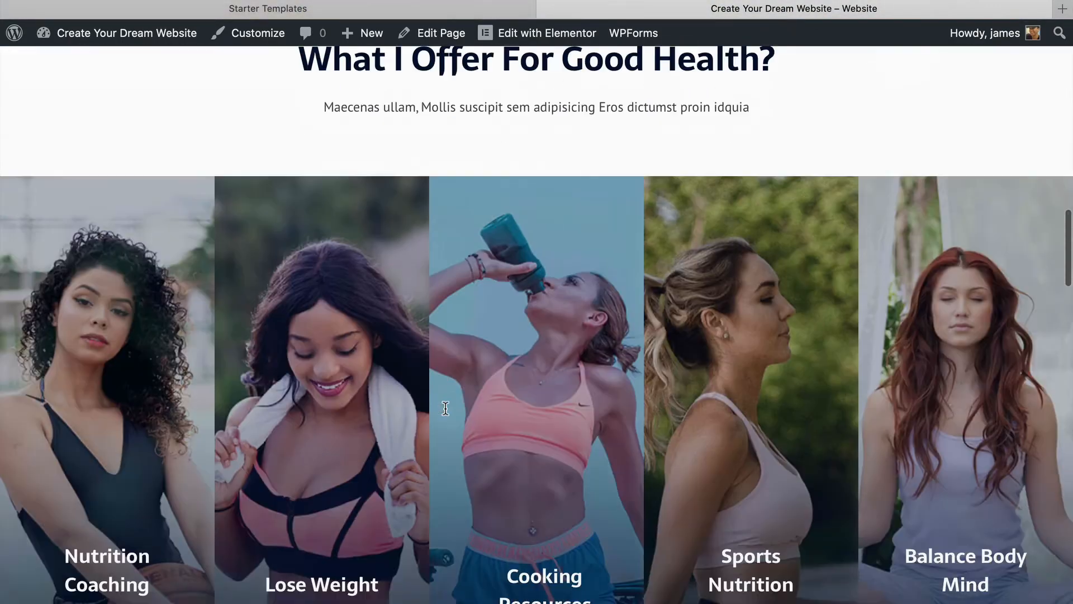
{"action": "scroll", "coordinate": [445, 408], "scroll_direction": "down", "scroll_amount": 5}
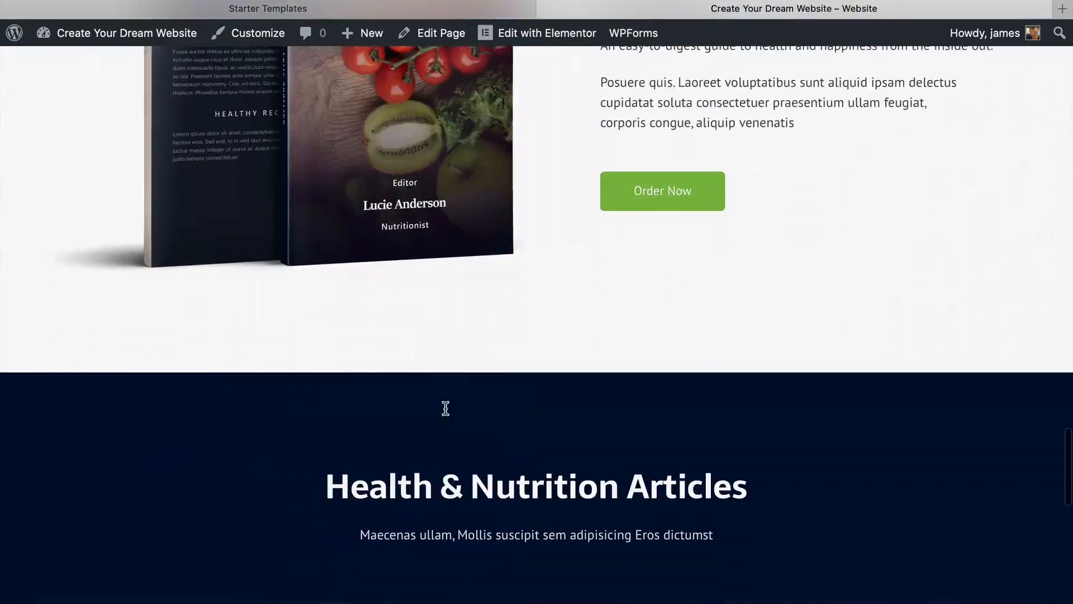
{"action": "scroll", "coordinate": [446, 408], "scroll_direction": "up", "scroll_amount": 20}
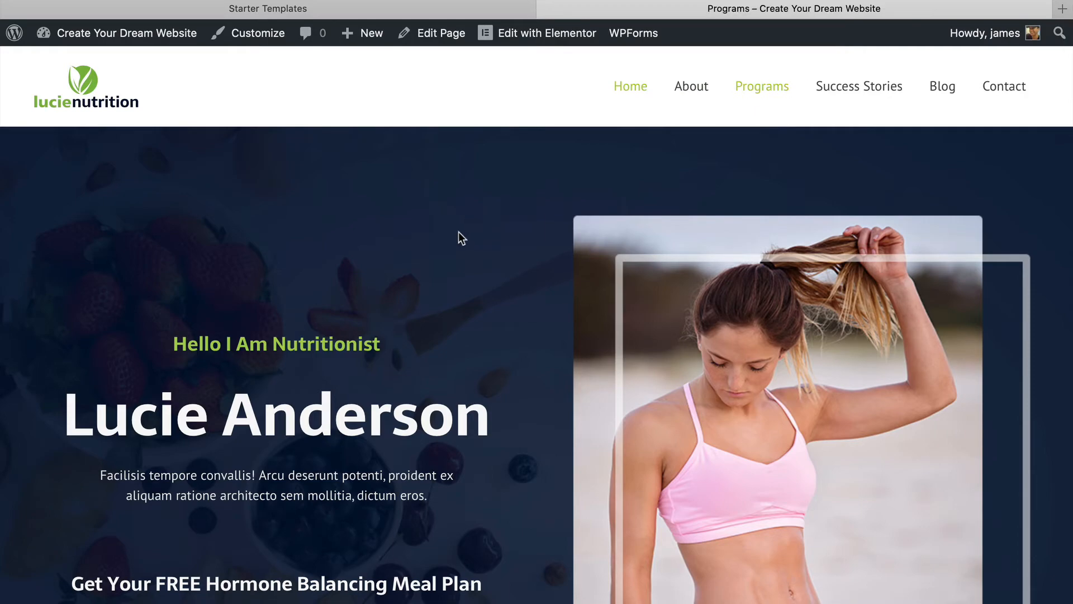
{"action": "scroll", "coordinate": [458, 231], "scroll_direction": "down", "scroll_amount": 20}
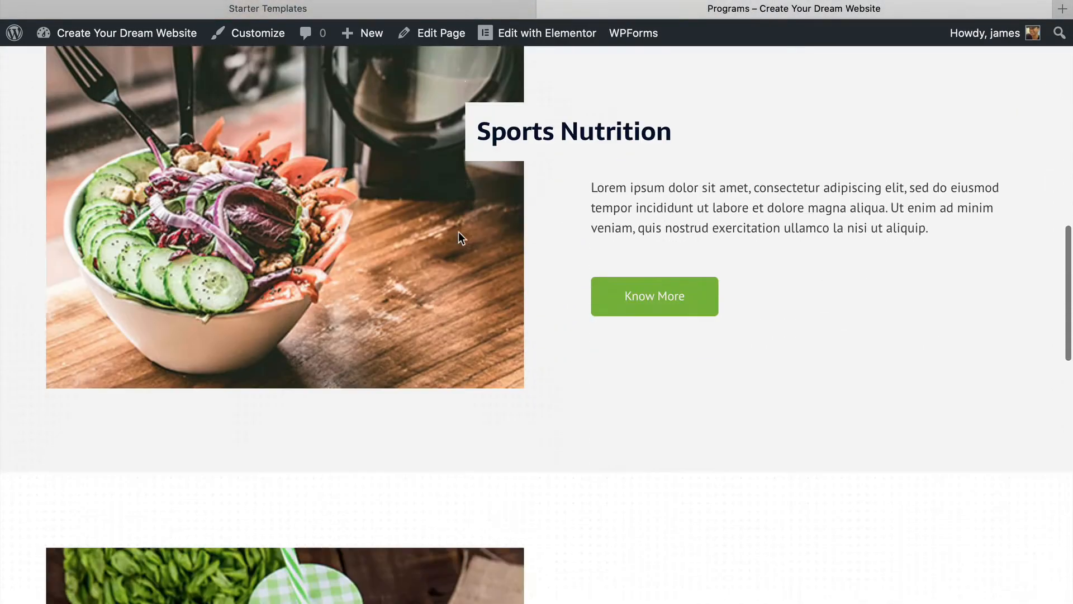
{"action": "scroll", "coordinate": [460, 237], "scroll_direction": "down", "scroll_amount": 7}
{"action": "scroll", "coordinate": [459, 238], "scroll_direction": "up", "scroll_amount": 20}
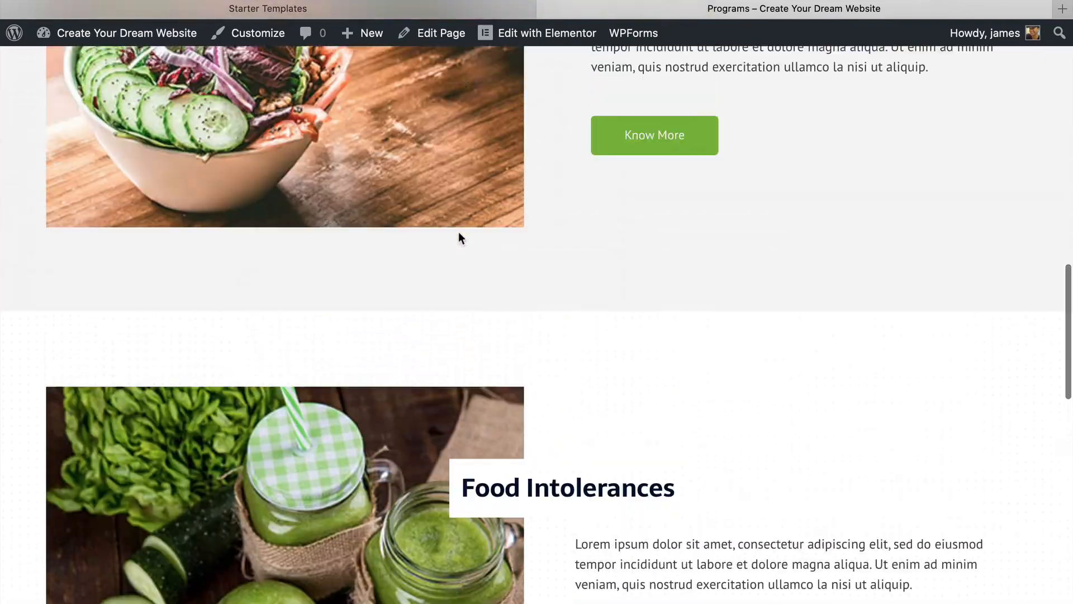
{"action": "scroll", "coordinate": [458, 231], "scroll_direction": "up", "scroll_amount": 9}
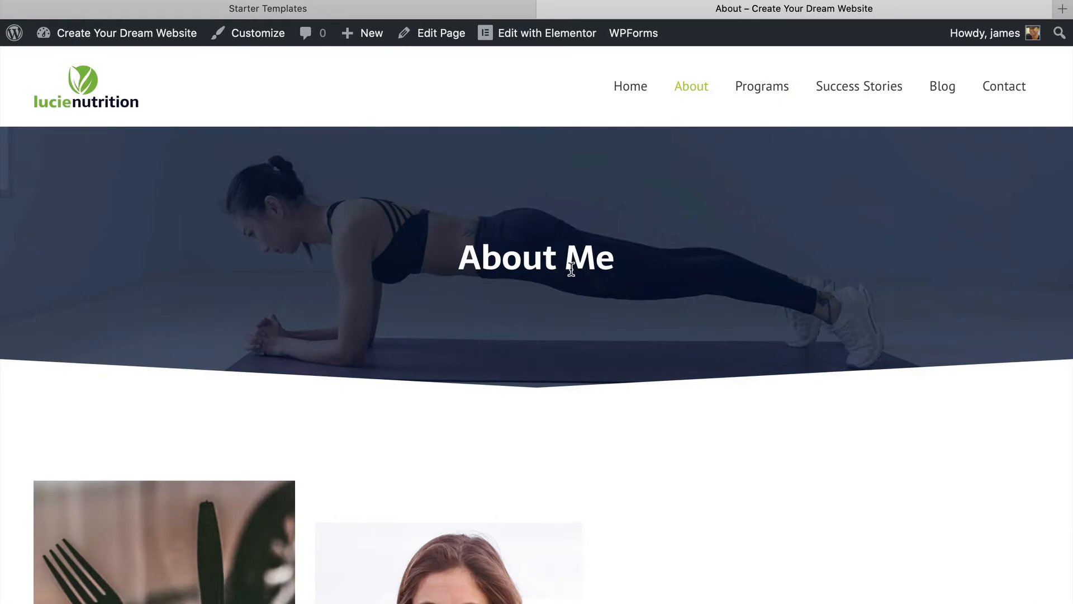
Step: Look through the imported website's About page down to the footer and return to its start
{"action": "scroll", "coordinate": [570, 269], "scroll_direction": "down", "scroll_amount": 8}
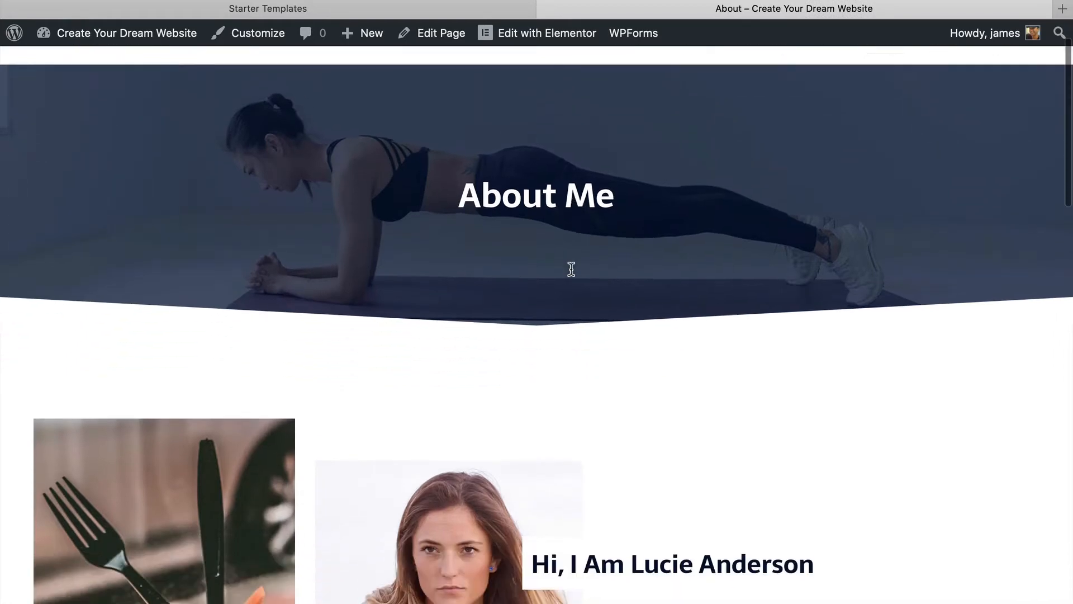
{"action": "scroll", "coordinate": [570, 270], "scroll_direction": "down", "scroll_amount": 15}
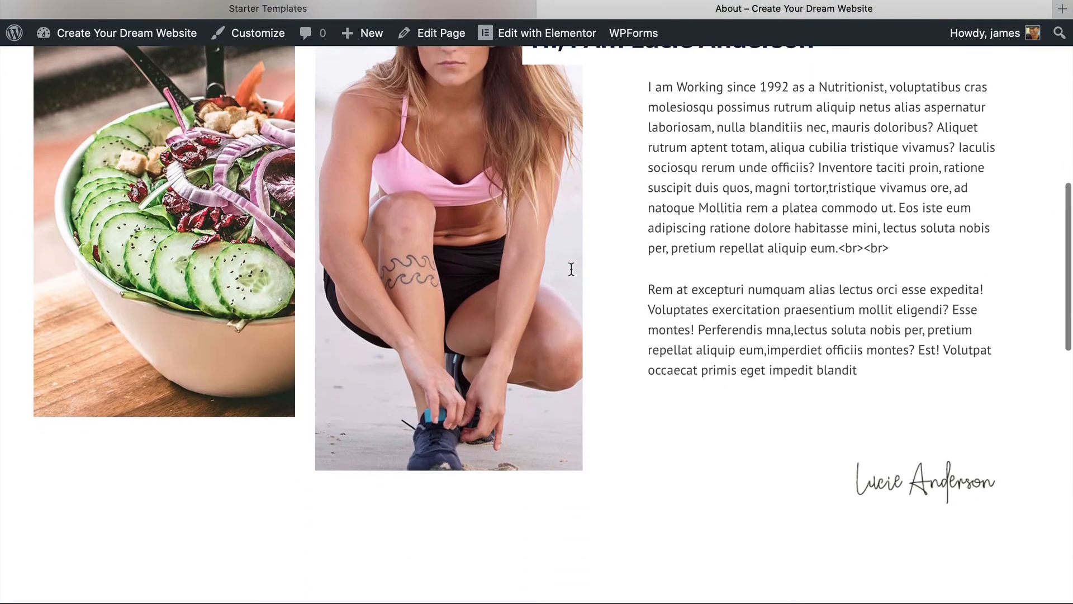
{"action": "scroll", "coordinate": [571, 269], "scroll_direction": "down", "scroll_amount": 5}
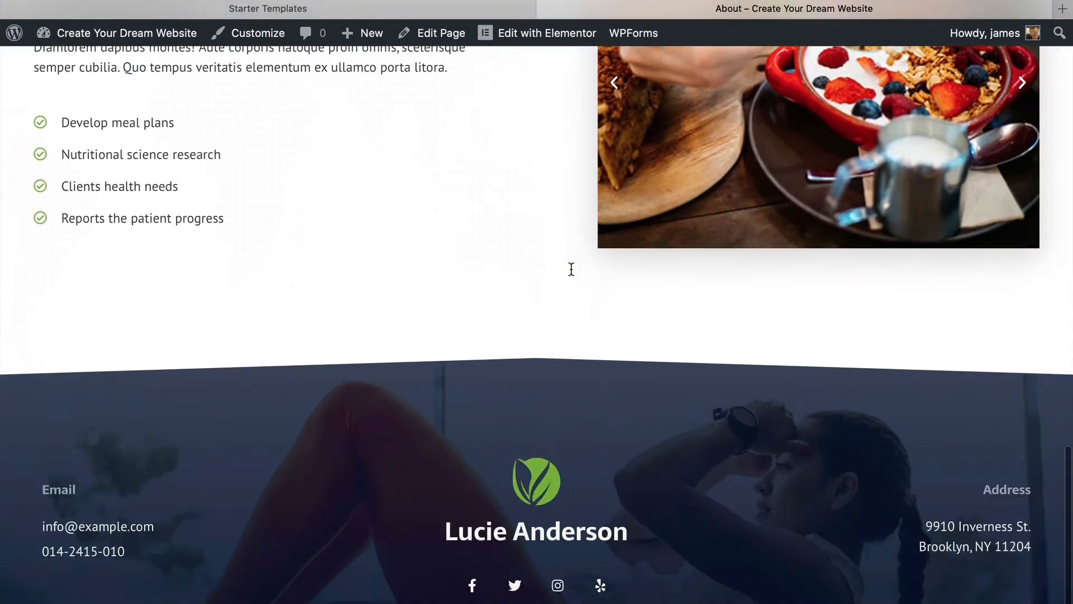
{"action": "scroll", "coordinate": [571, 269], "scroll_direction": "up", "scroll_amount": 10}
{"action": "scroll", "coordinate": [571, 271], "scroll_direction": "up", "scroll_amount": 12}
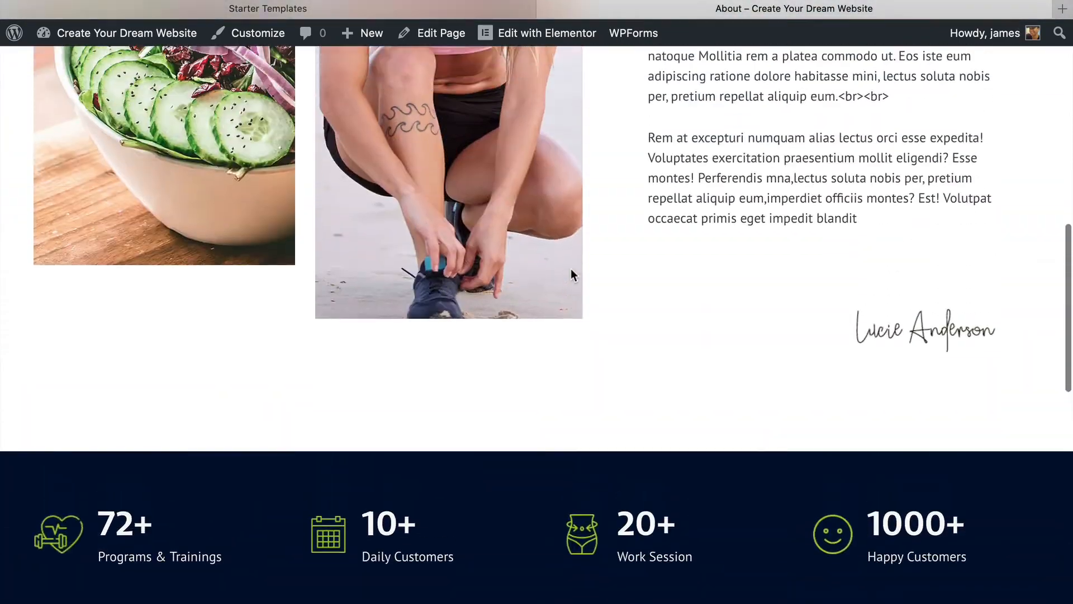
{"action": "scroll", "coordinate": [571, 268], "scroll_direction": "up", "scroll_amount": 3}
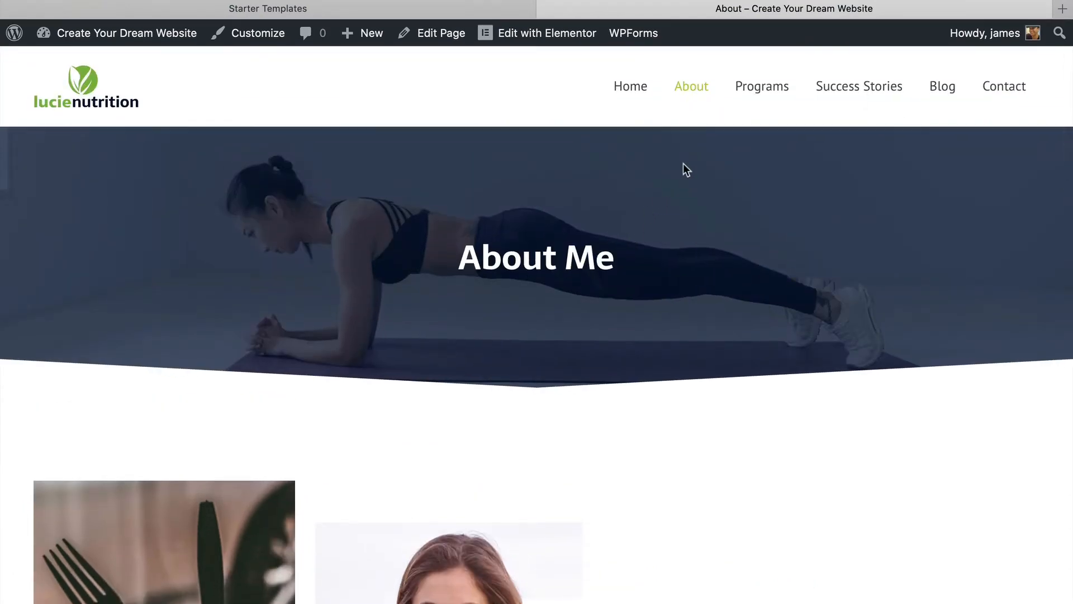
Step: Open the home page in Elementor and change the green heading above the large name to "Hello I Am Fitness Blogger"
{"action": "mouse_move", "coordinate": [545, 35]}
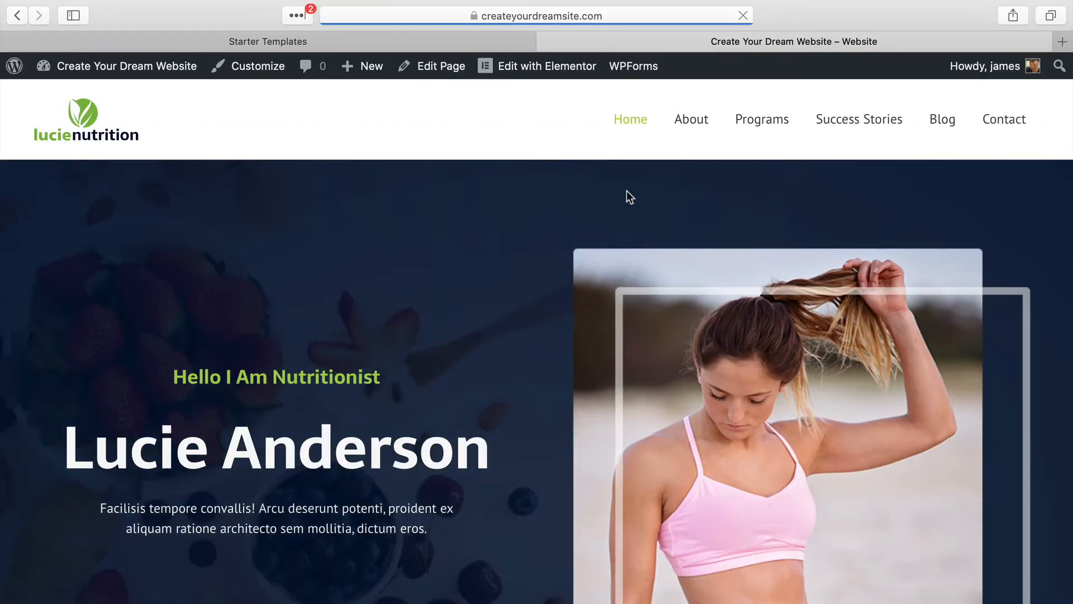
{"action": "left_click", "coordinate": [562, 81]}
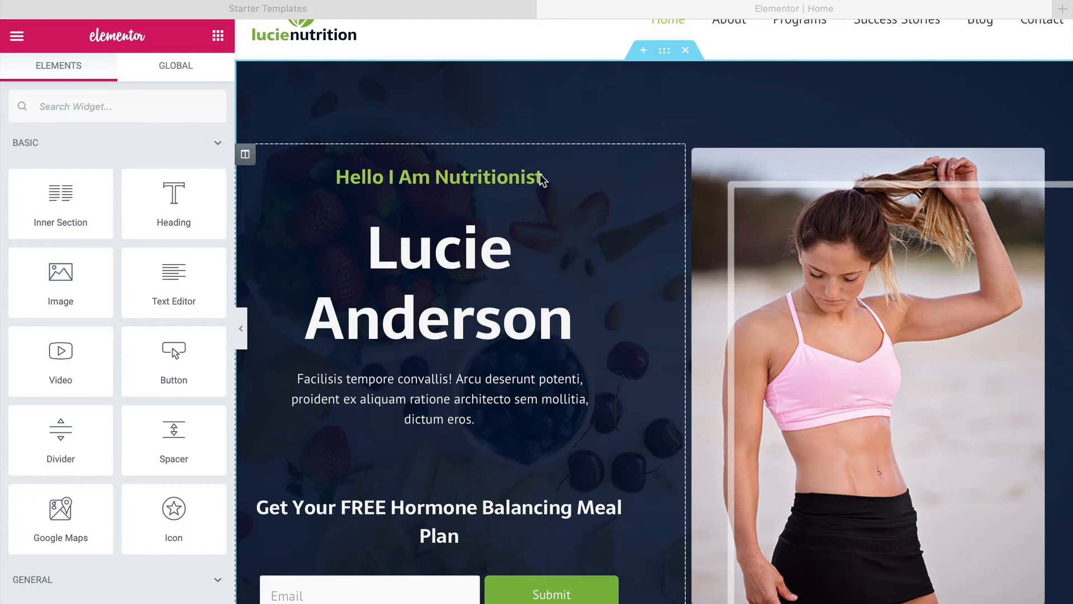
{"action": "left_click", "coordinate": [540, 173]}
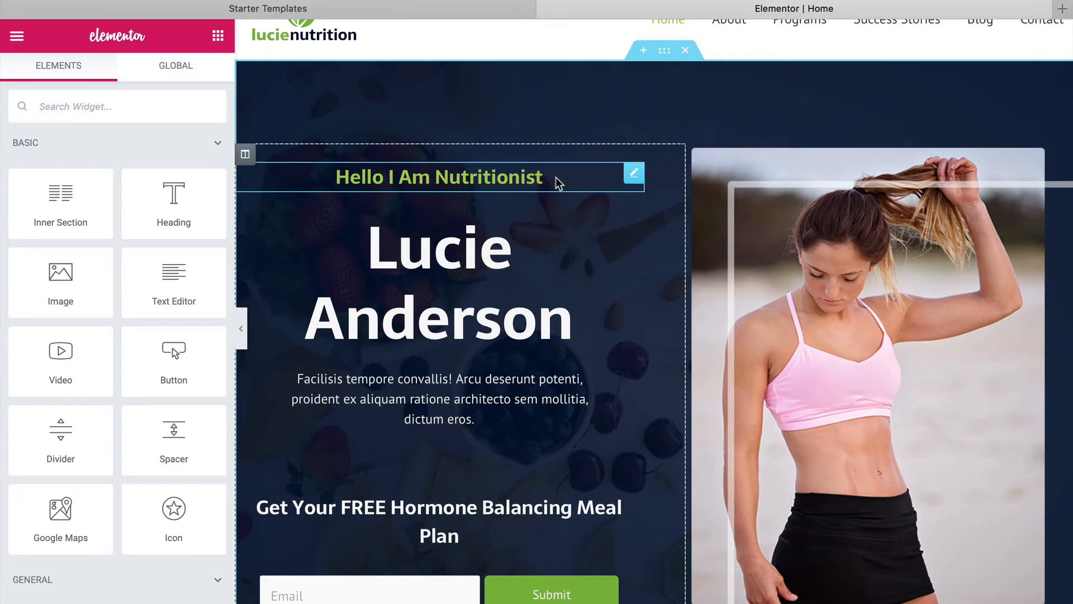
{"action": "left_click", "coordinate": [556, 179]}
{"action": "key", "text": "BackSpace"}
{"action": "key", "text": "BackSpace"}
{"action": "key", "text": "BackSpace"}
{"action": "key", "text": "BackSpace"}
{"action": "key", "text": "BackSpace"}
{"action": "key", "text": "BackSpace"}
{"action": "key", "text": "BackSpace"}
{"action": "key", "text": "BackSpace"}
{"action": "key", "text": "BackSpace"}
{"action": "key", "text": "BackSpace"}
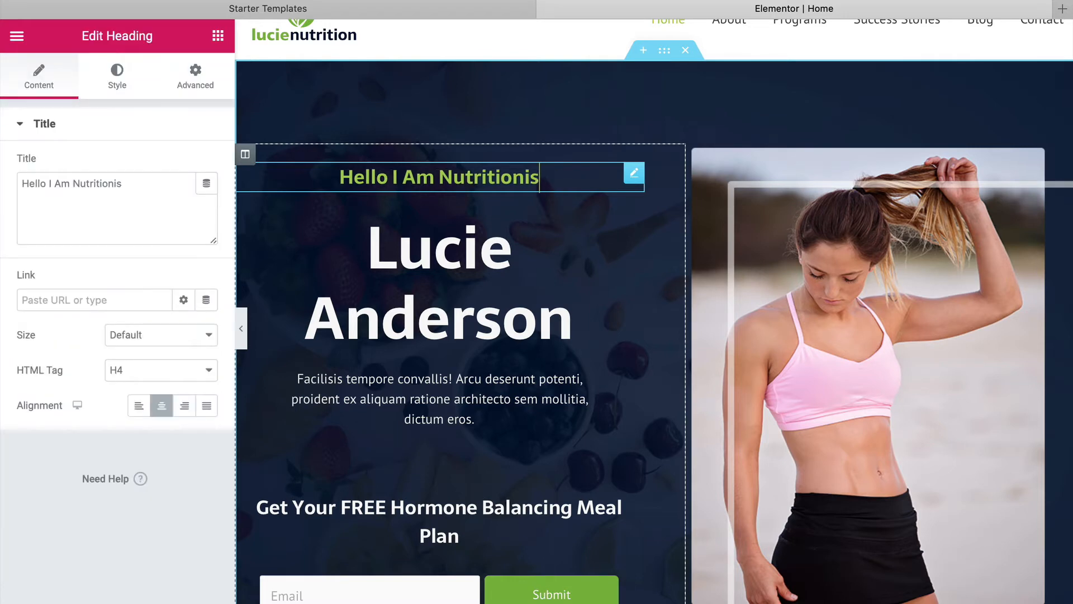
{"action": "key", "text": "BackSpace"}
{"action": "key", "text": "BackSpace"}
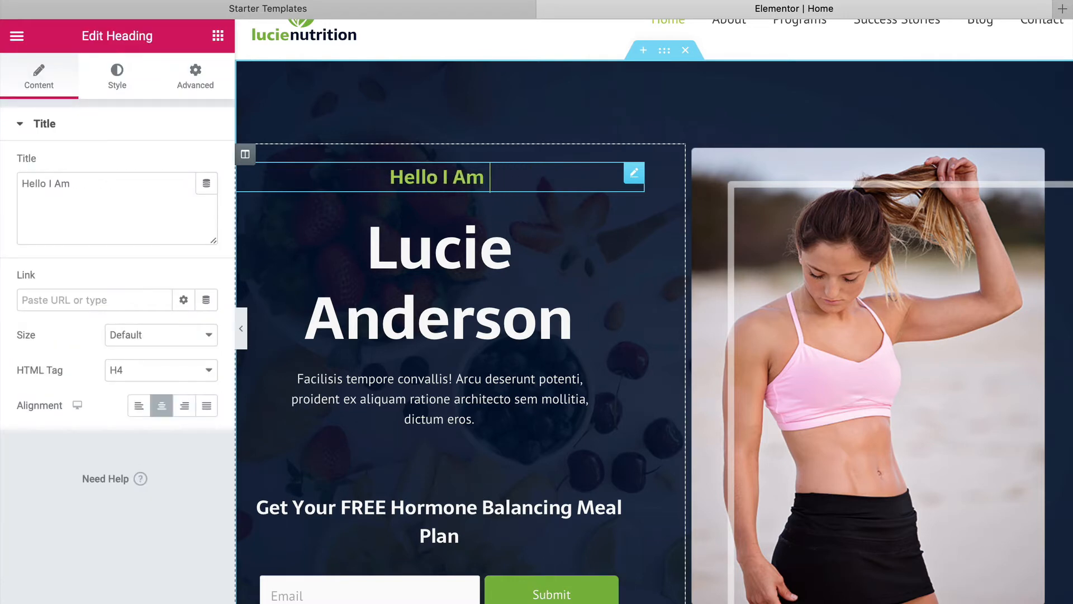
{"action": "type", "text": "Gi"}
{"action": "key", "text": "BackSpace"}
{"action": "key", "text": "BackSpace"}
{"action": "type", "text": "Fitness Blogger"}
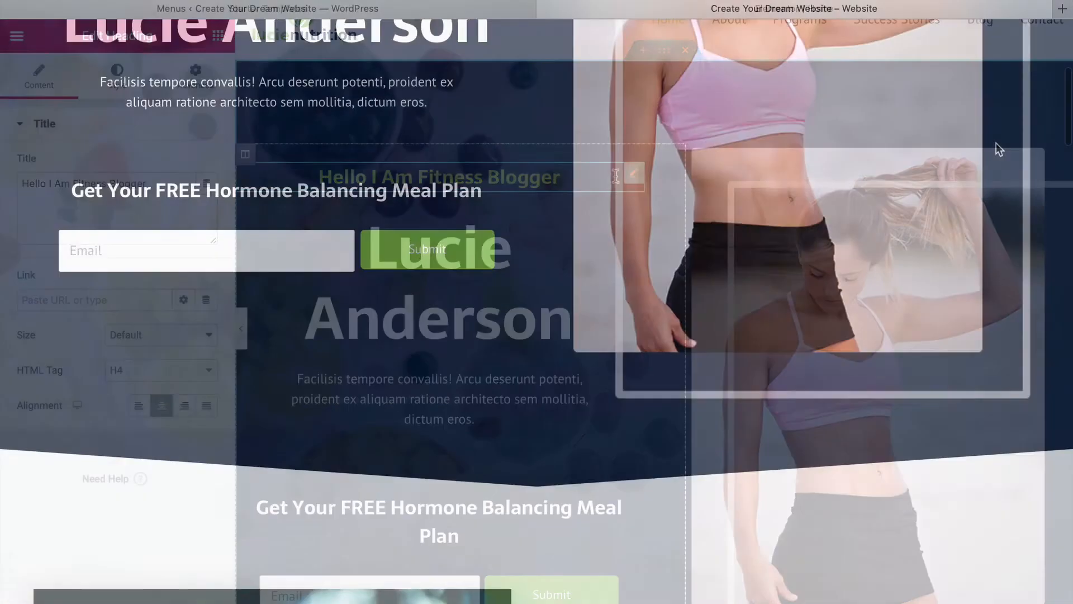
Step: Examine the published home page's sections, from the experience and testimonials blocks to the book, articles and qualification logos
{"action": "scroll", "coordinate": [996, 142], "scroll_direction": "down", "scroll_amount": 5}
{"action": "scroll", "coordinate": [996, 143], "scroll_direction": "down", "scroll_amount": 5}
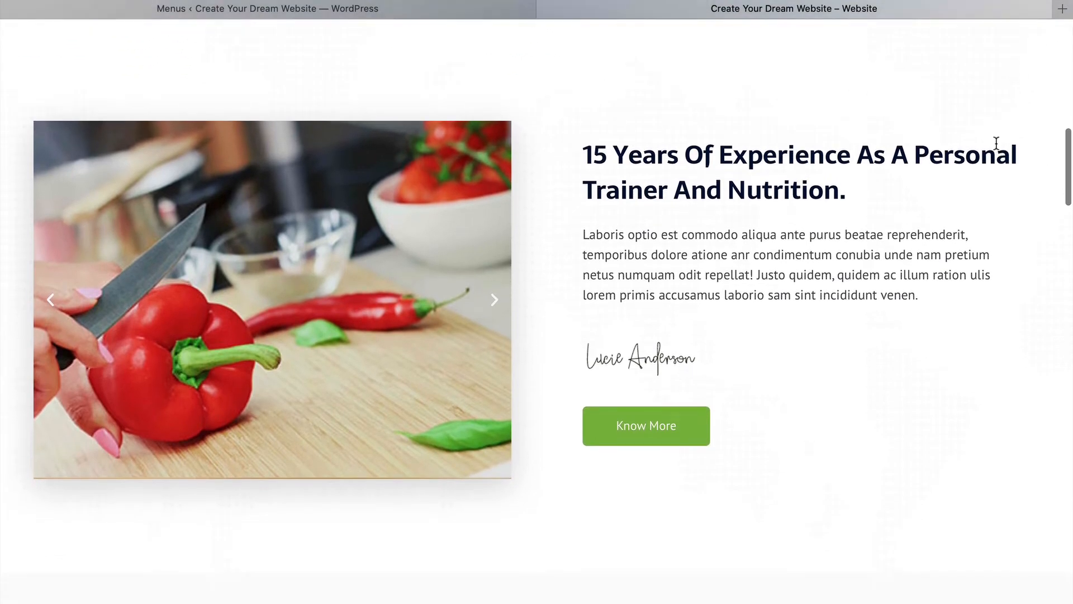
{"action": "scroll", "coordinate": [996, 144], "scroll_direction": "down", "scroll_amount": 3}
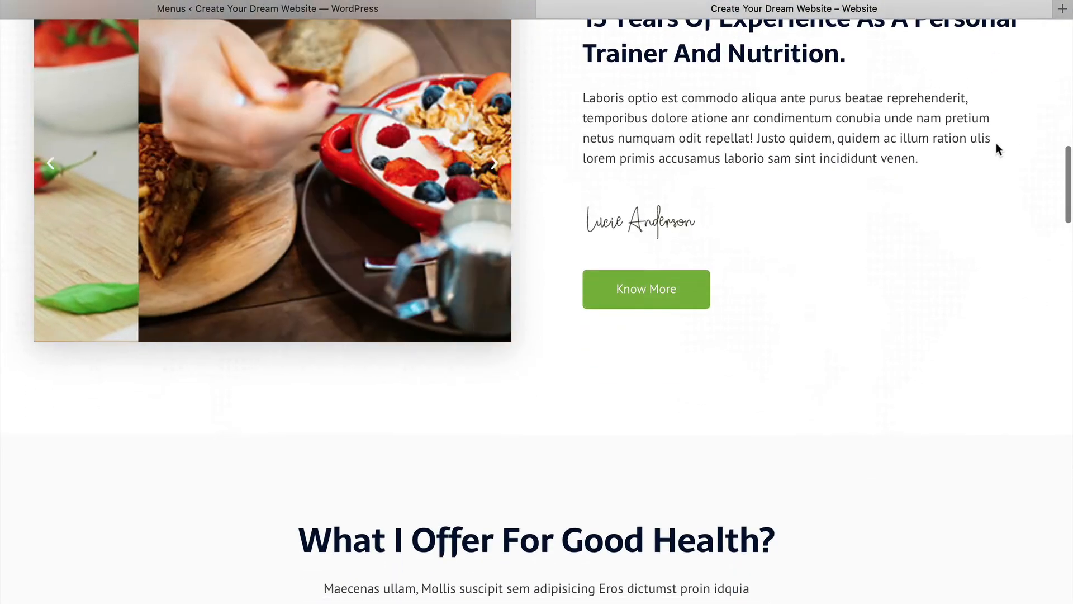
{"action": "scroll", "coordinate": [996, 143], "scroll_direction": "down", "scroll_amount": 3}
{"action": "scroll", "coordinate": [998, 148], "scroll_direction": "down", "scroll_amount": 1}
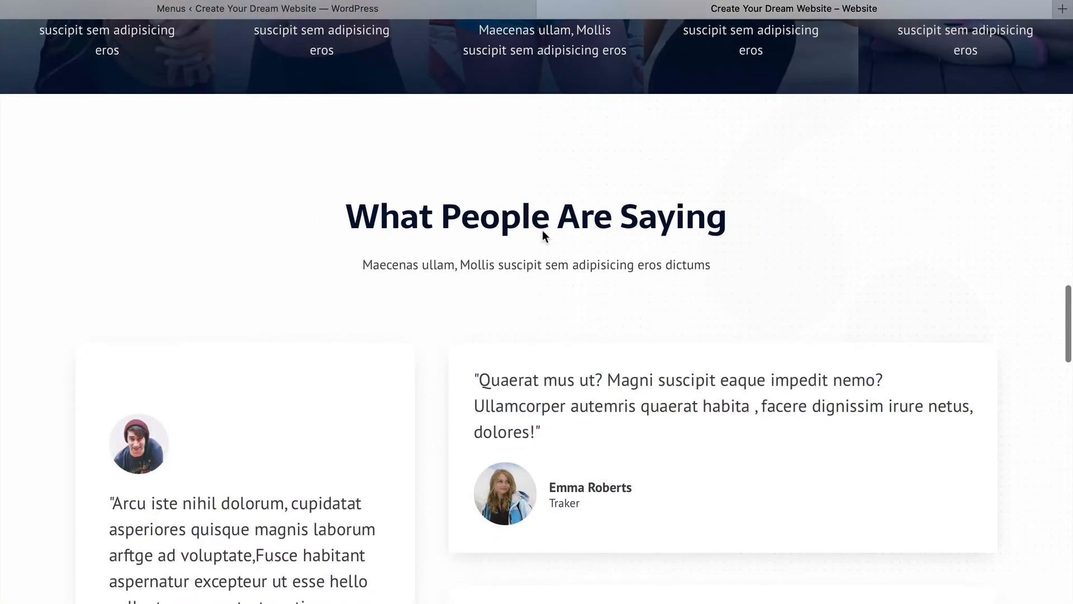
{"action": "scroll", "coordinate": [542, 230], "scroll_direction": "down", "scroll_amount": 2}
{"action": "scroll", "coordinate": [543, 230], "scroll_direction": "down", "scroll_amount": 8}
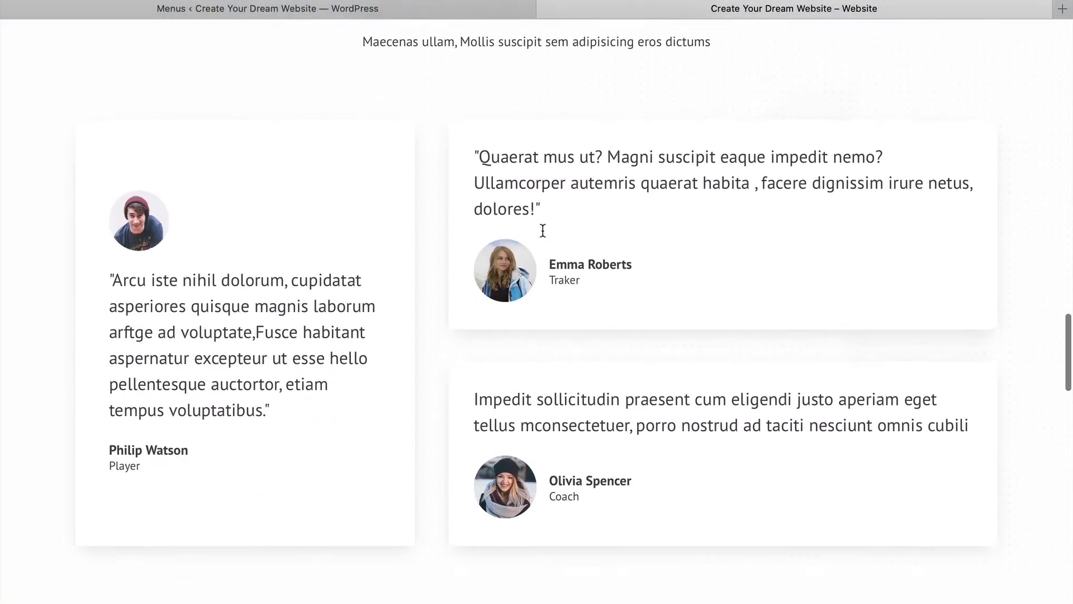
{"action": "scroll", "coordinate": [543, 230], "scroll_direction": "down", "scroll_amount": 15}
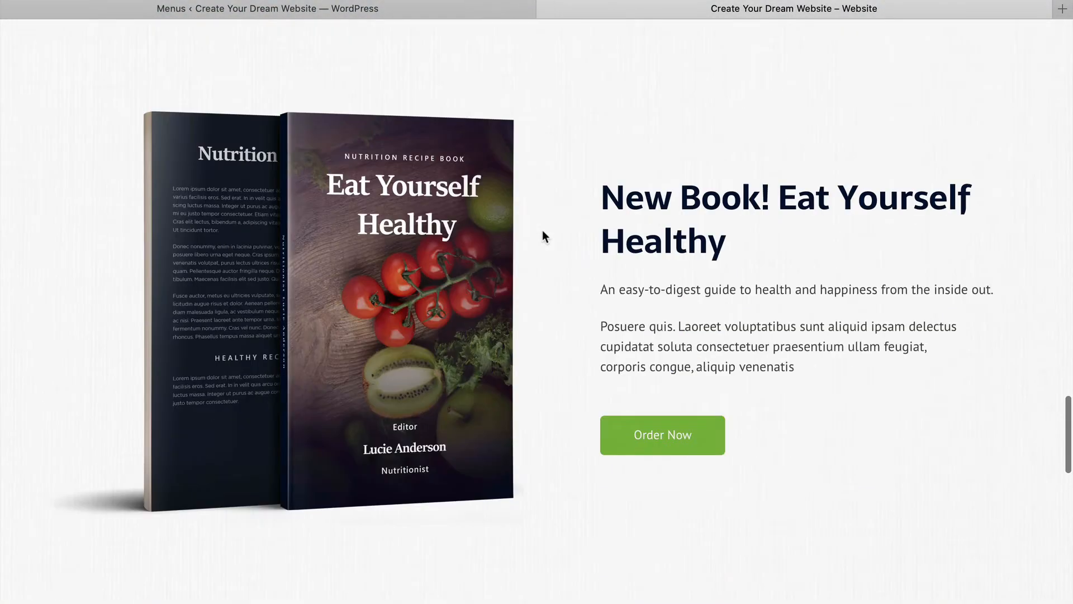
{"action": "scroll", "coordinate": [542, 230], "scroll_direction": "down", "scroll_amount": 8}
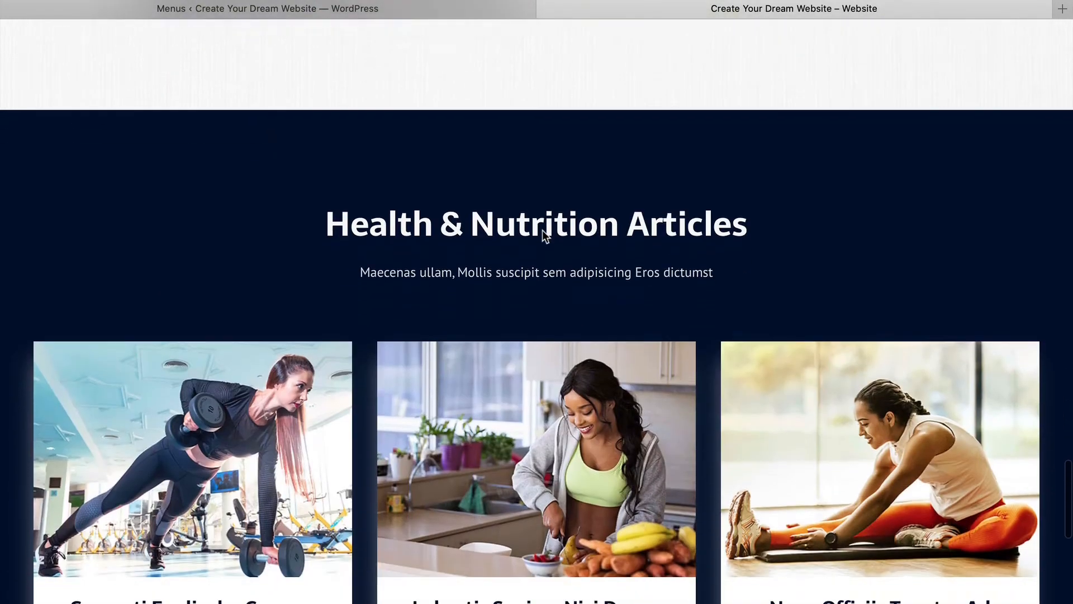
{"action": "scroll", "coordinate": [530, 285], "scroll_direction": "down", "scroll_amount": 8}
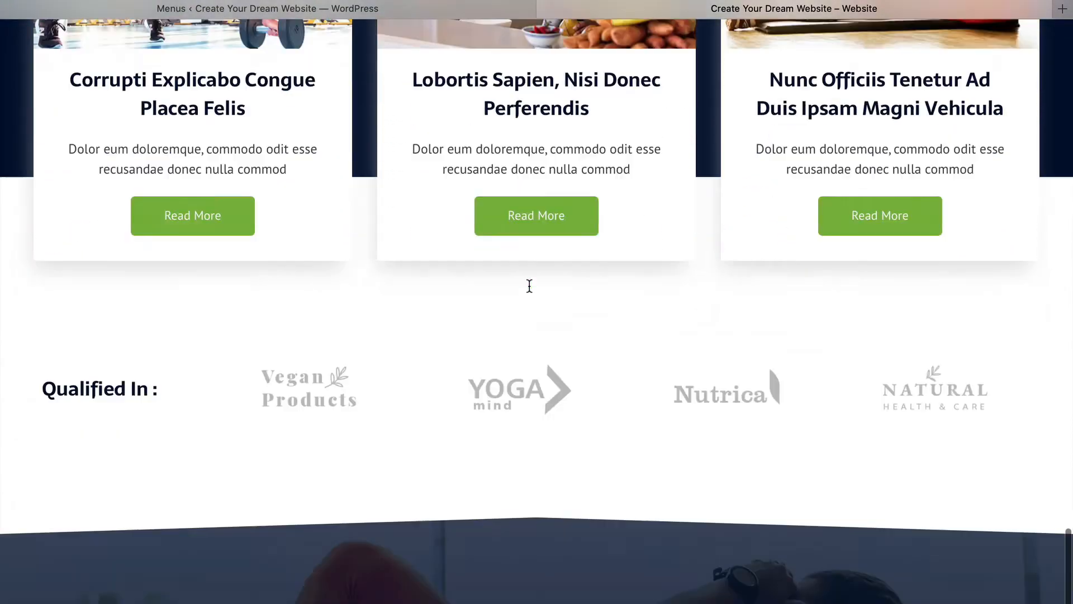
Step: Look at the published home page's footer and return up the page past the book section
{"action": "scroll", "coordinate": [528, 285], "scroll_direction": "up", "scroll_amount": 18}
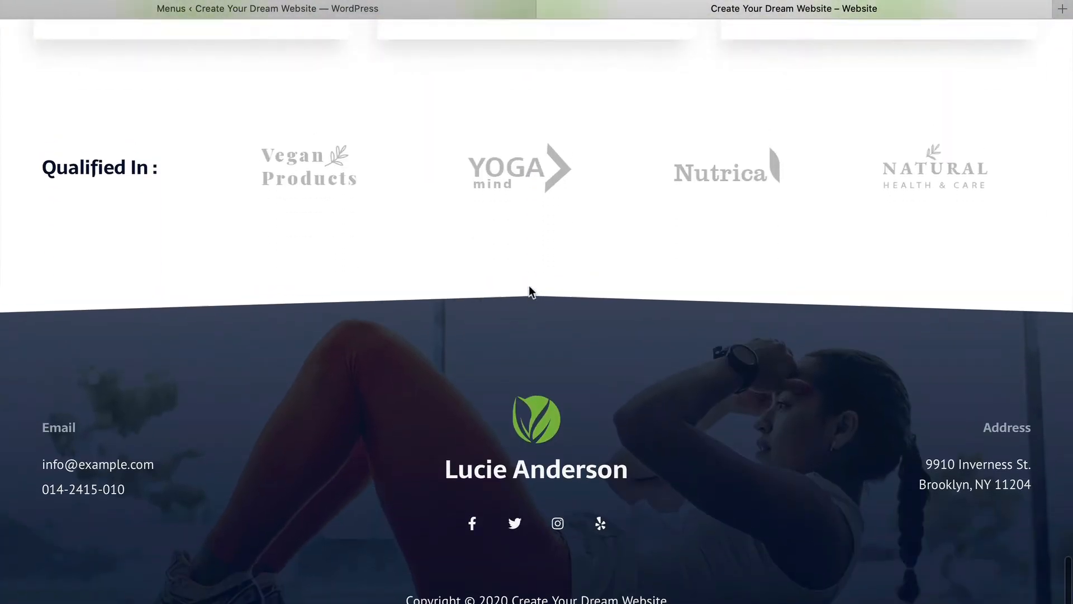
{"action": "scroll", "coordinate": [529, 285], "scroll_direction": "up", "scroll_amount": 15}
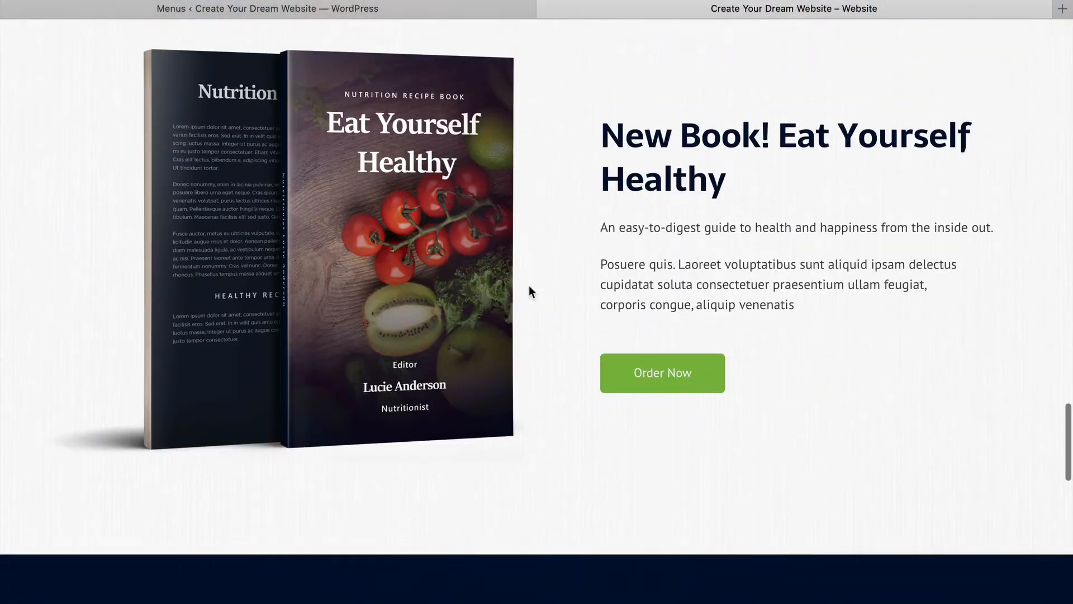
{"action": "scroll", "coordinate": [529, 285], "scroll_direction": "up", "scroll_amount": 9}
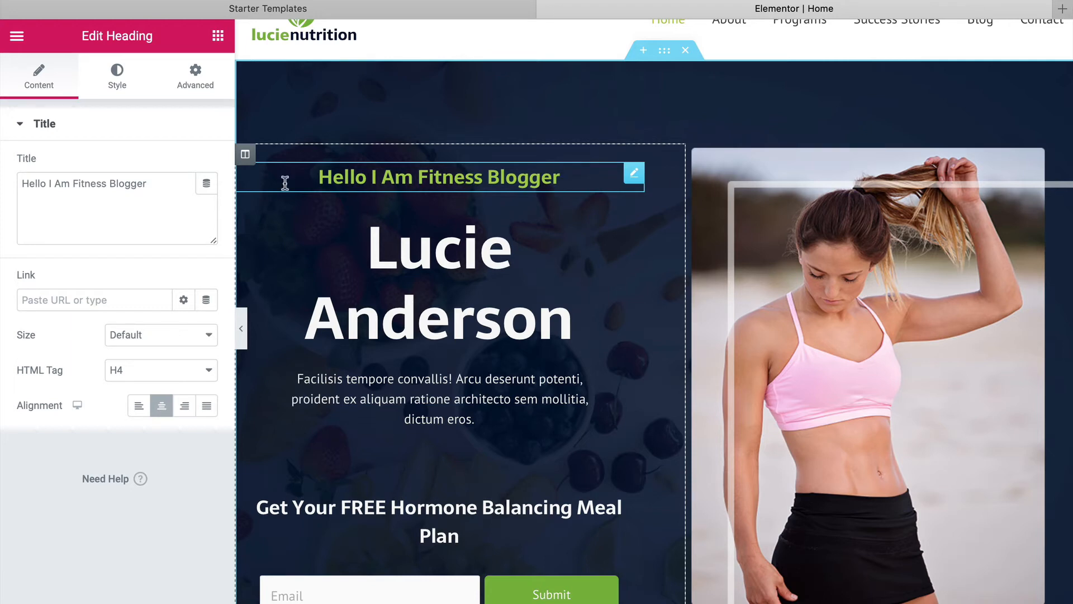
Step: Set the "Hello I Am Fitness Blogger" heading's text color to light blue #6EC1E4 and its font size to 16 px
{"action": "left_click", "coordinate": [180, 182]}
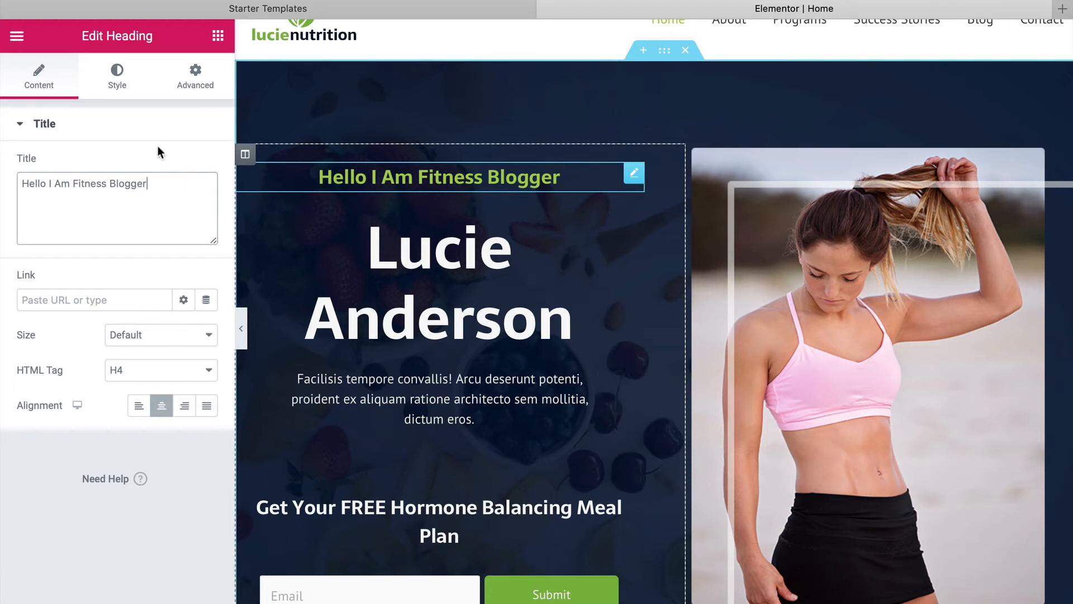
{"action": "left_click", "coordinate": [121, 84]}
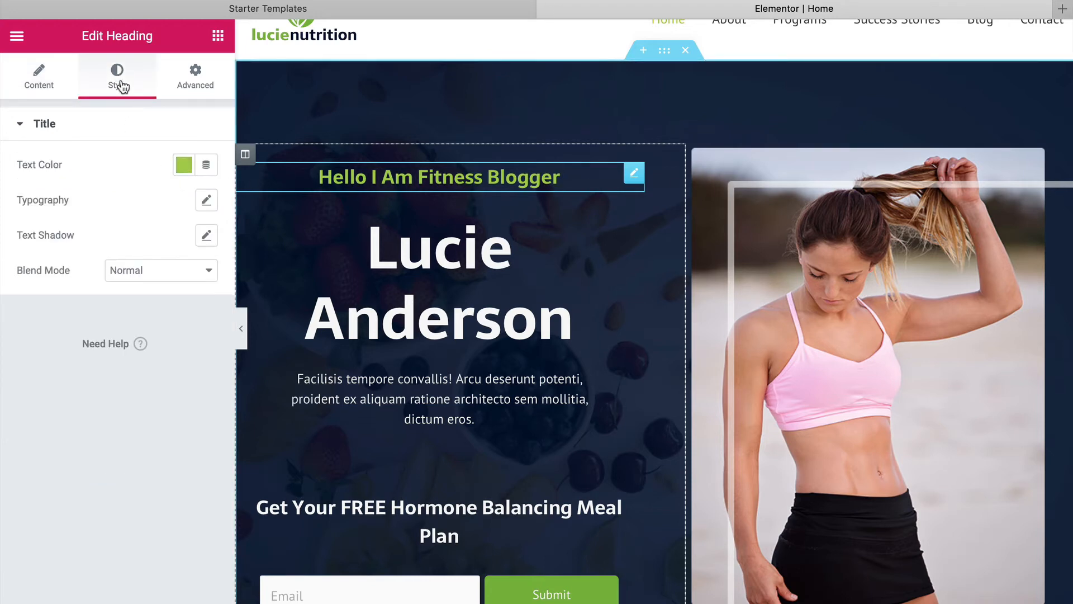
{"action": "left_click", "coordinate": [183, 165]}
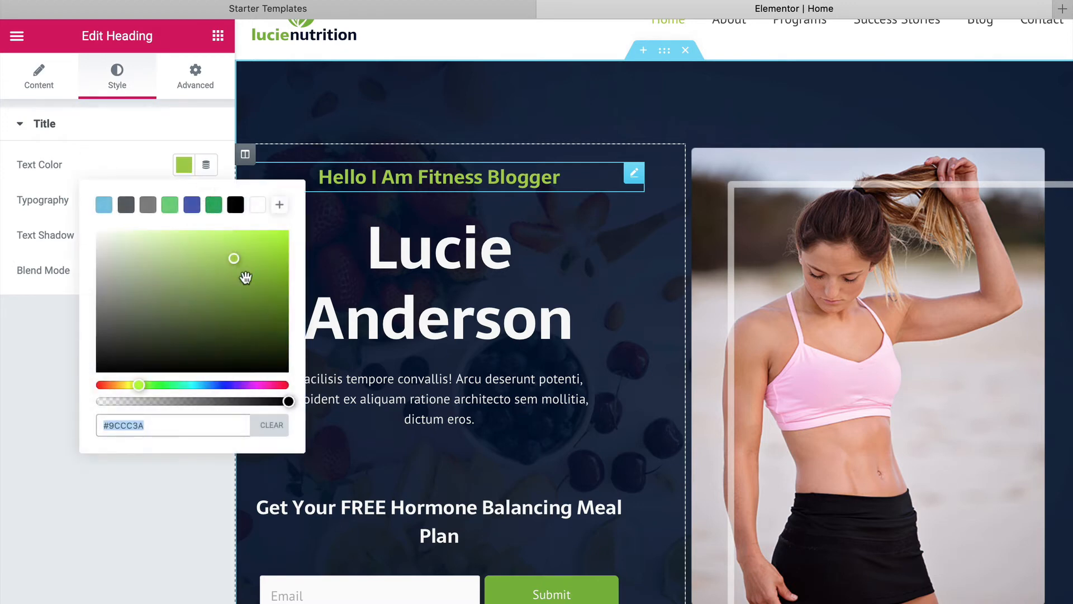
{"action": "left_click", "coordinate": [143, 290]}
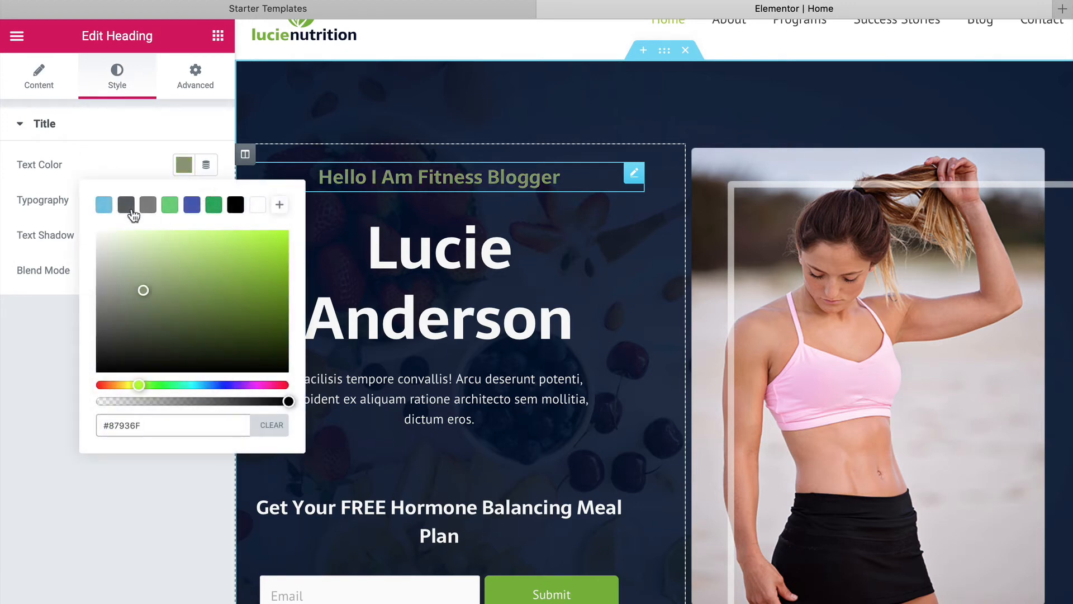
{"action": "left_click", "coordinate": [111, 208]}
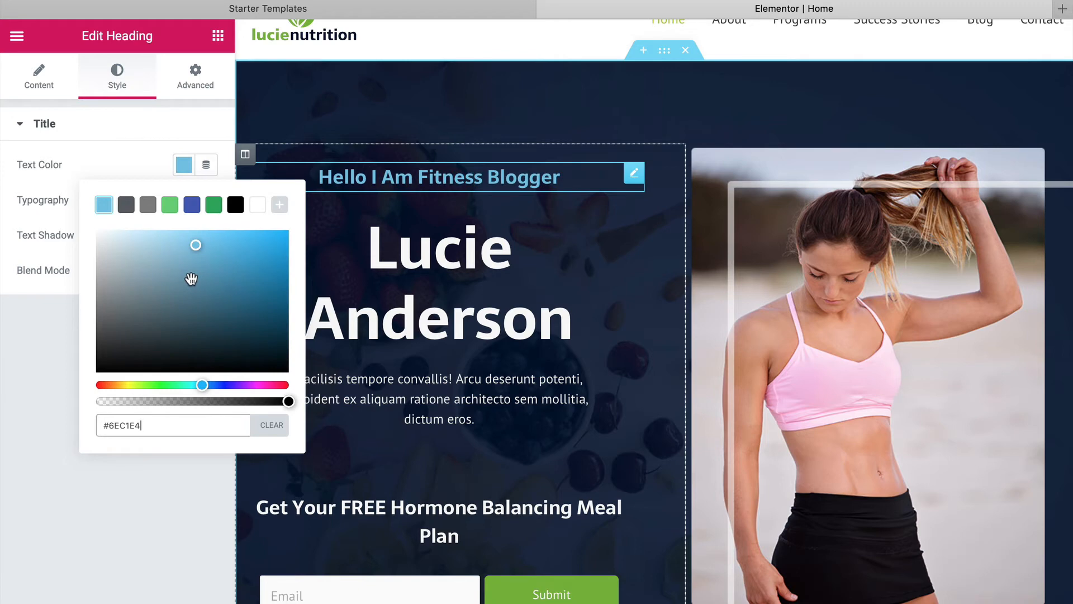
{"action": "left_click", "coordinate": [134, 166]}
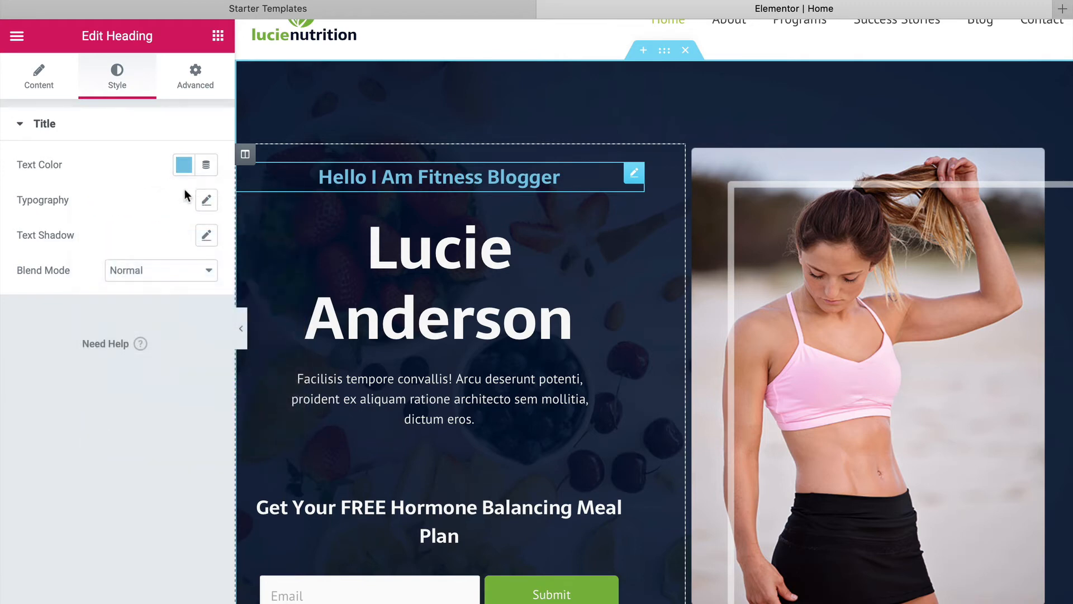
{"action": "left_click", "coordinate": [205, 202]}
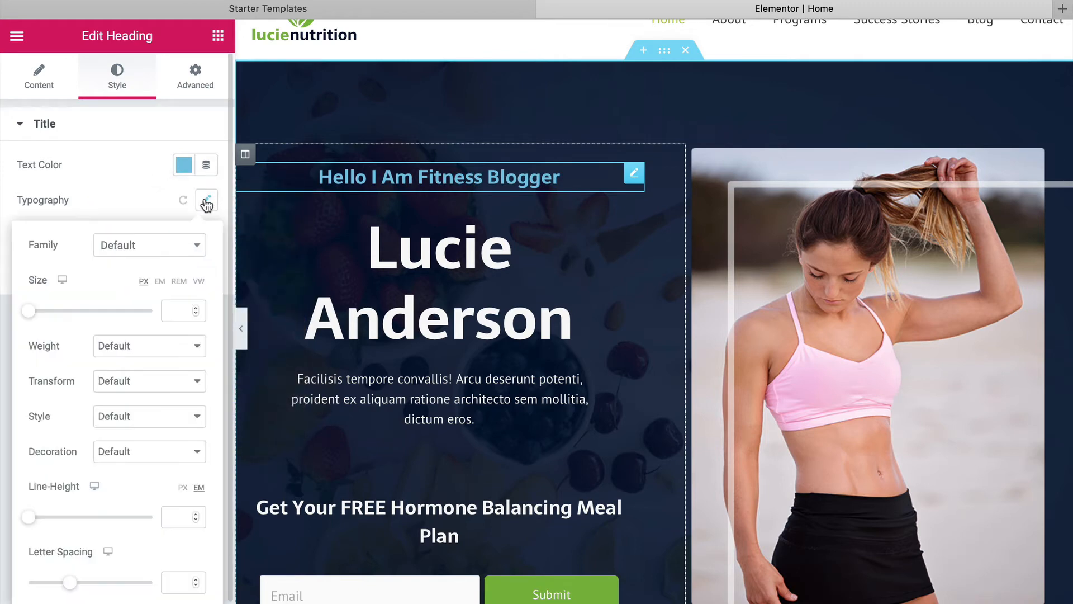
{"action": "mouse_move", "coordinate": [35, 318]}
{"action": "left_mouse_down"}
{"action": "mouse_move", "coordinate": [65, 315]}
{"action": "mouse_move", "coordinate": [41, 314]}
{"action": "left_mouse_up"}
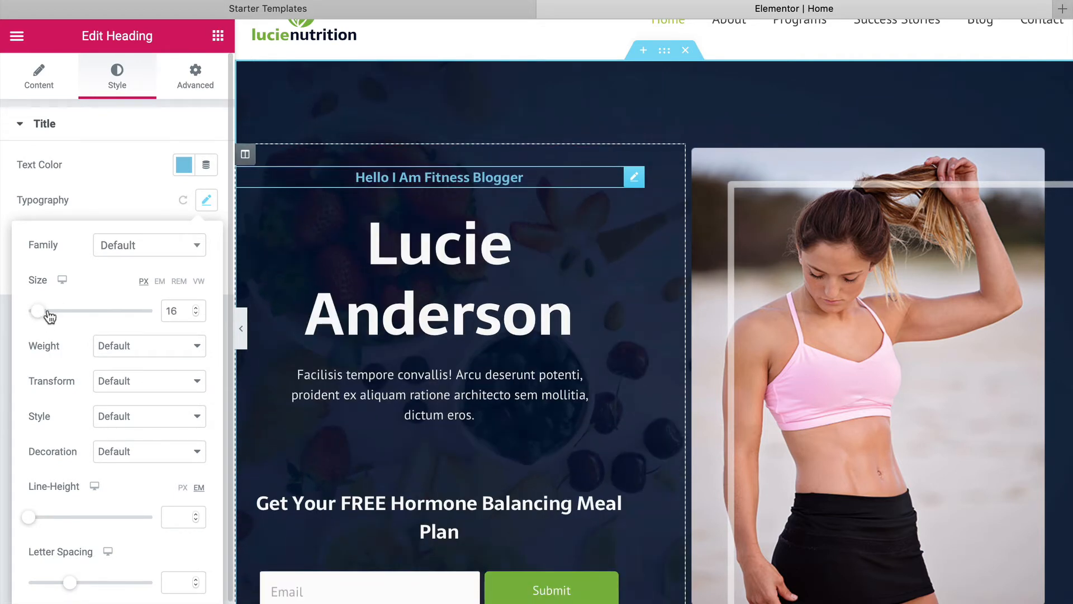
Step: Delete the "Get Your FREE Hormone Balancing Meal Plan" heading and the email sign-up form below it from the hero section
{"action": "left_click", "coordinate": [500, 241]}
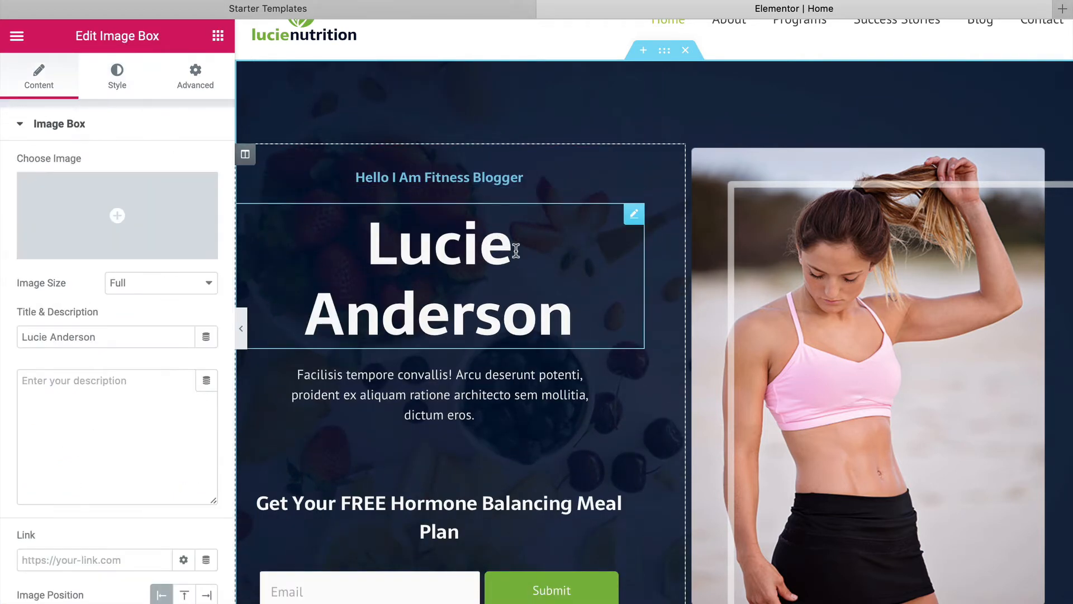
{"action": "scroll", "coordinate": [467, 235], "scroll_direction": "down", "scroll_amount": 2}
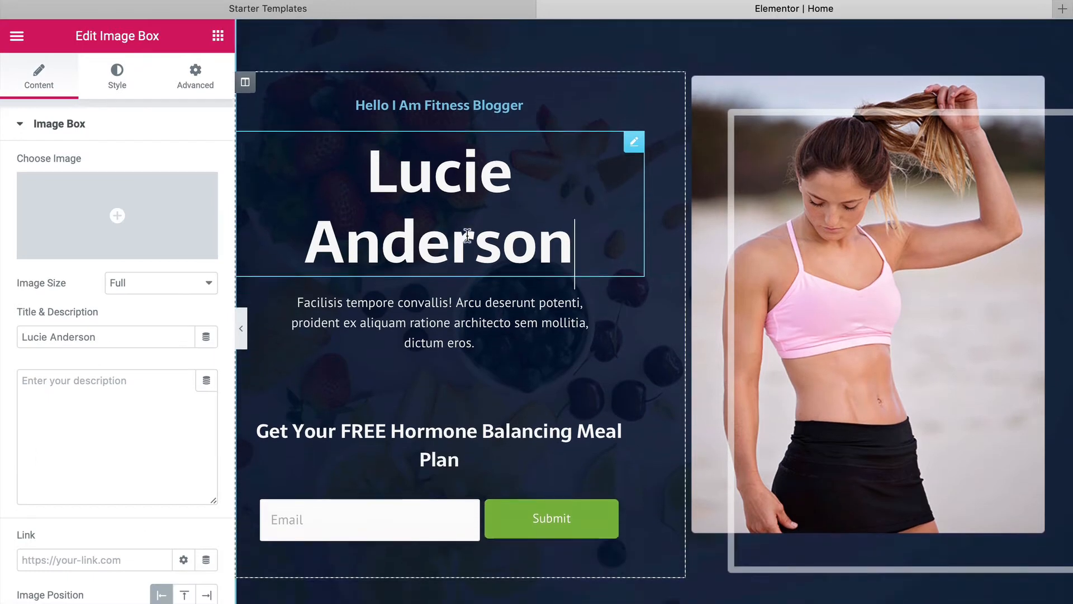
{"action": "left_click", "coordinate": [492, 337]}
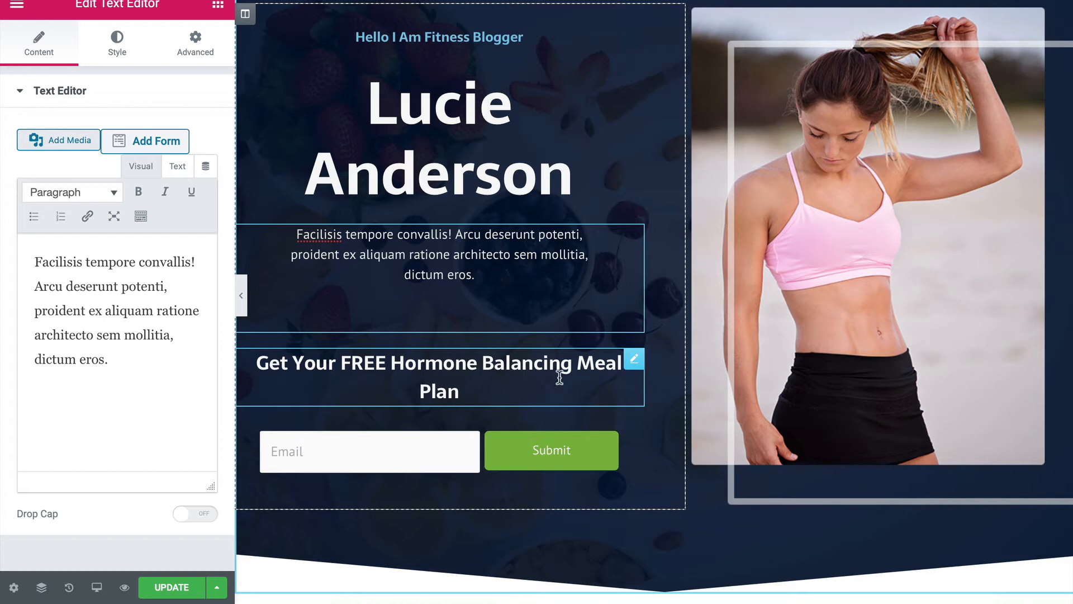
{"action": "right_click", "coordinate": [634, 359]}
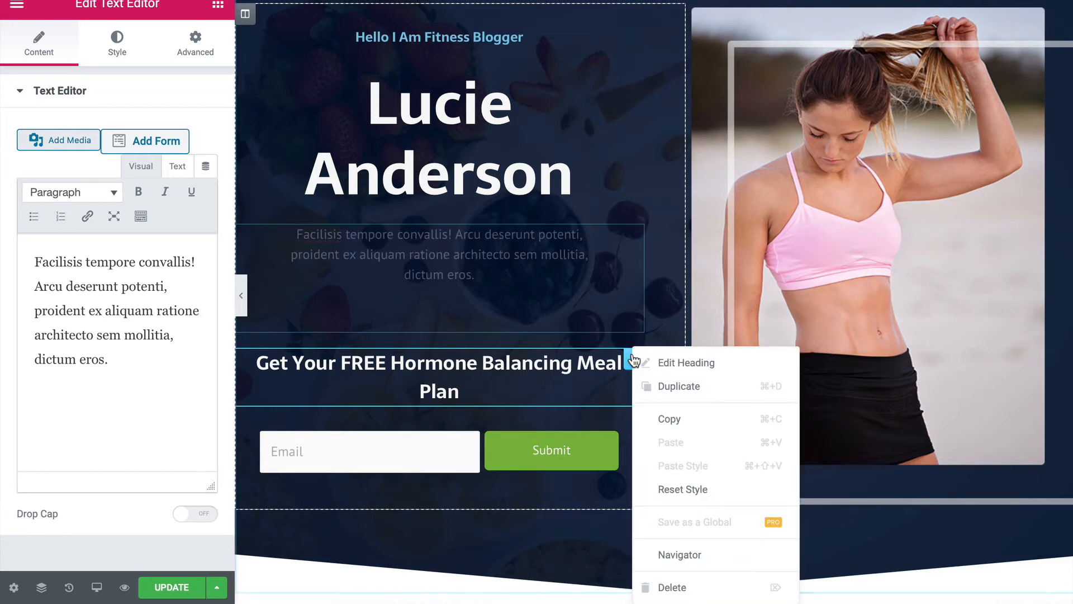
{"action": "left_click", "coordinate": [678, 585]}
{"action": "right_click", "coordinate": [639, 395]}
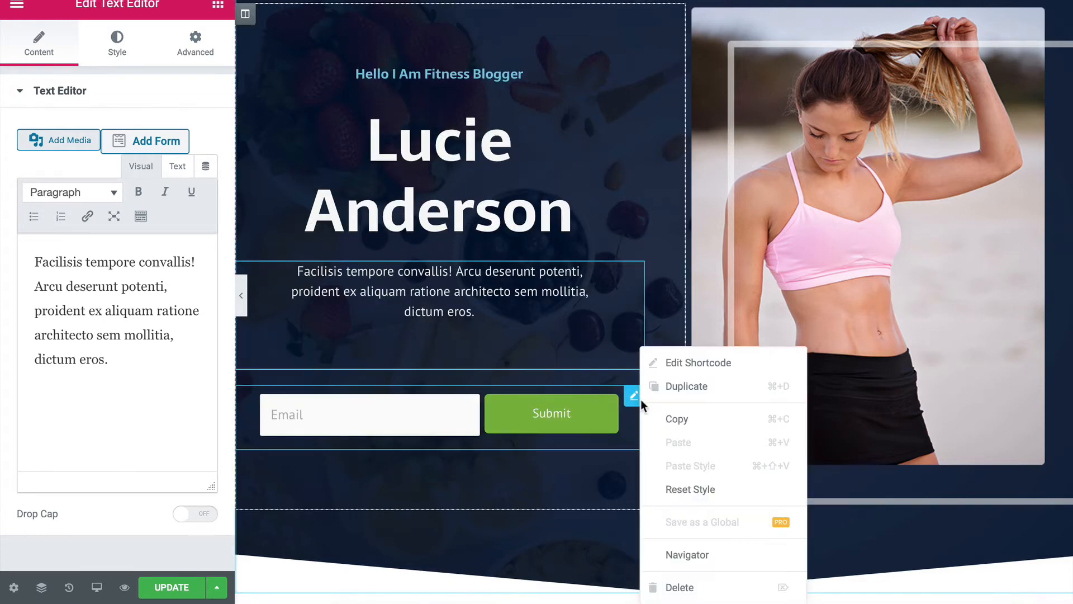
{"action": "left_click", "coordinate": [674, 584]}
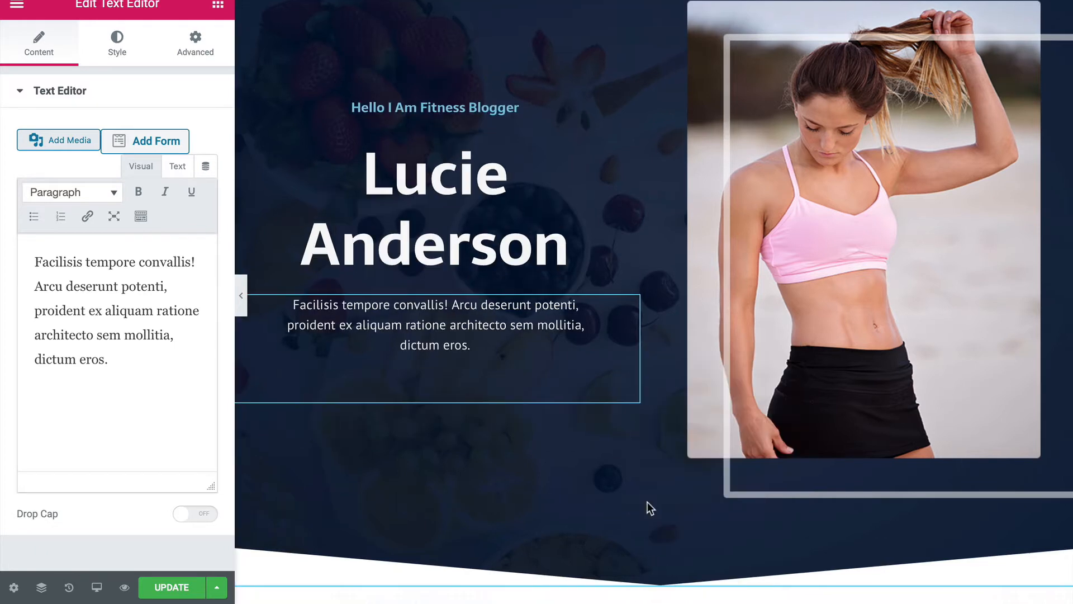
Step: Replace the hero section's photo with service-01.jpg from the media library
{"action": "left_click", "coordinate": [795, 106]}
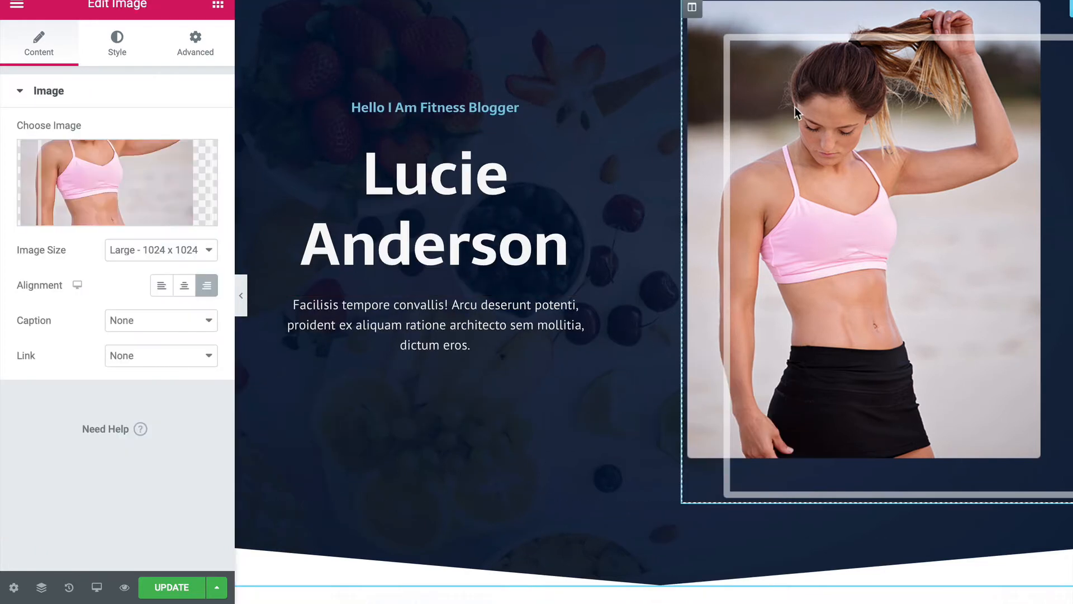
{"action": "left_click", "coordinate": [114, 216]}
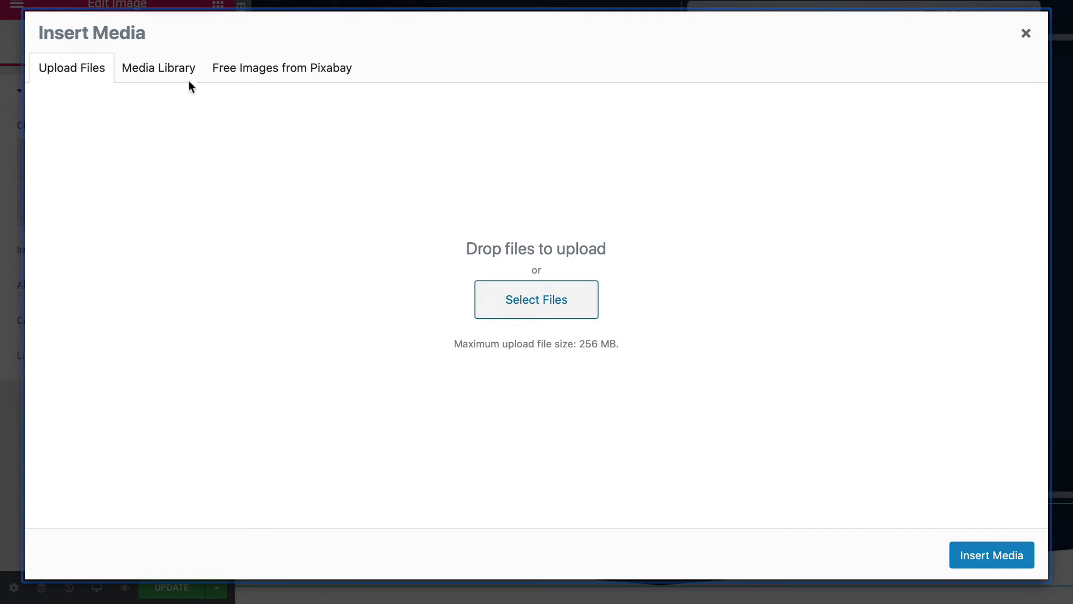
{"action": "left_click", "coordinate": [170, 75]}
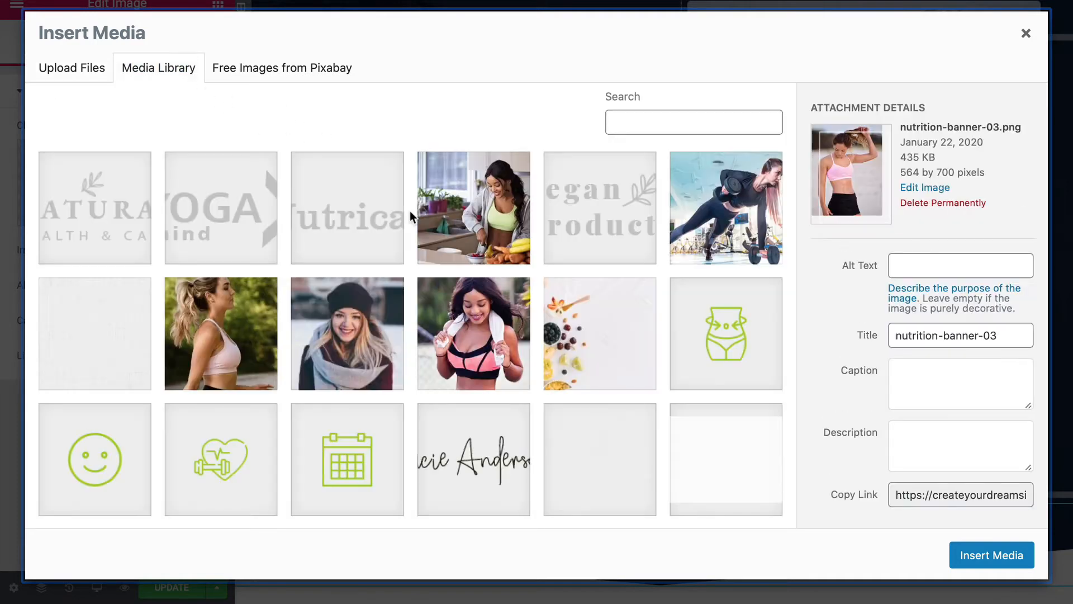
{"action": "scroll", "coordinate": [384, 244], "scroll_direction": "down", "scroll_amount": 6}
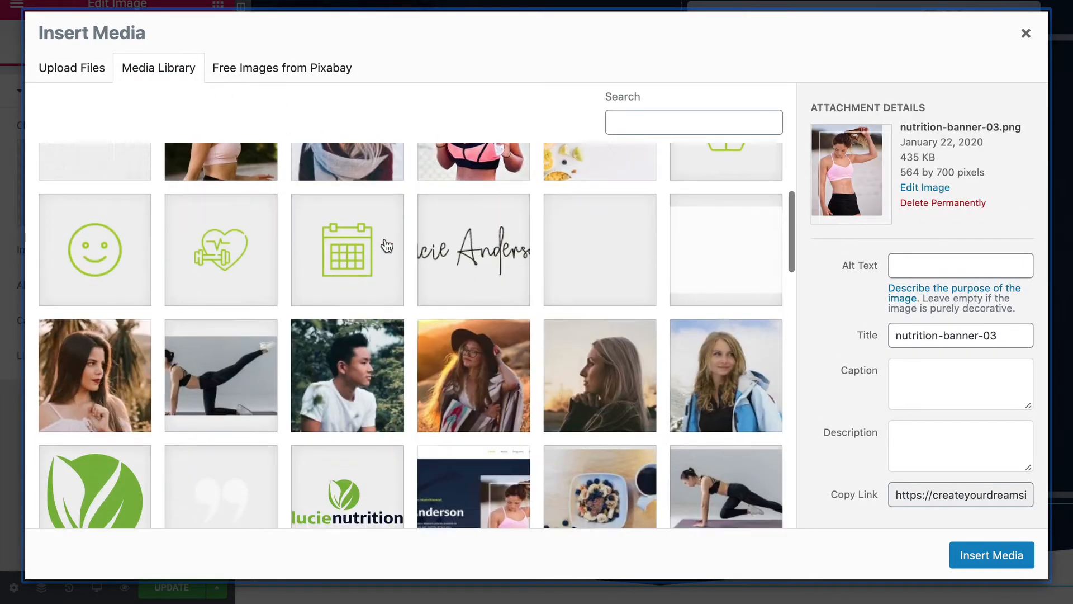
{"action": "scroll", "coordinate": [386, 245], "scroll_direction": "down", "scroll_amount": 7}
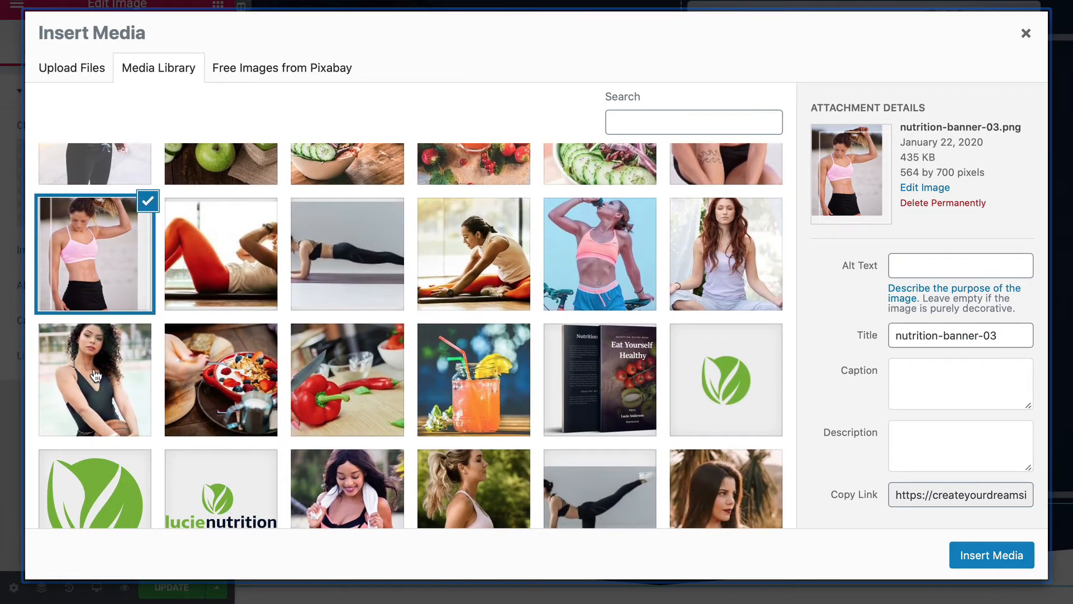
{"action": "left_click", "coordinate": [95, 376]}
{"action": "left_click", "coordinate": [965, 559]}
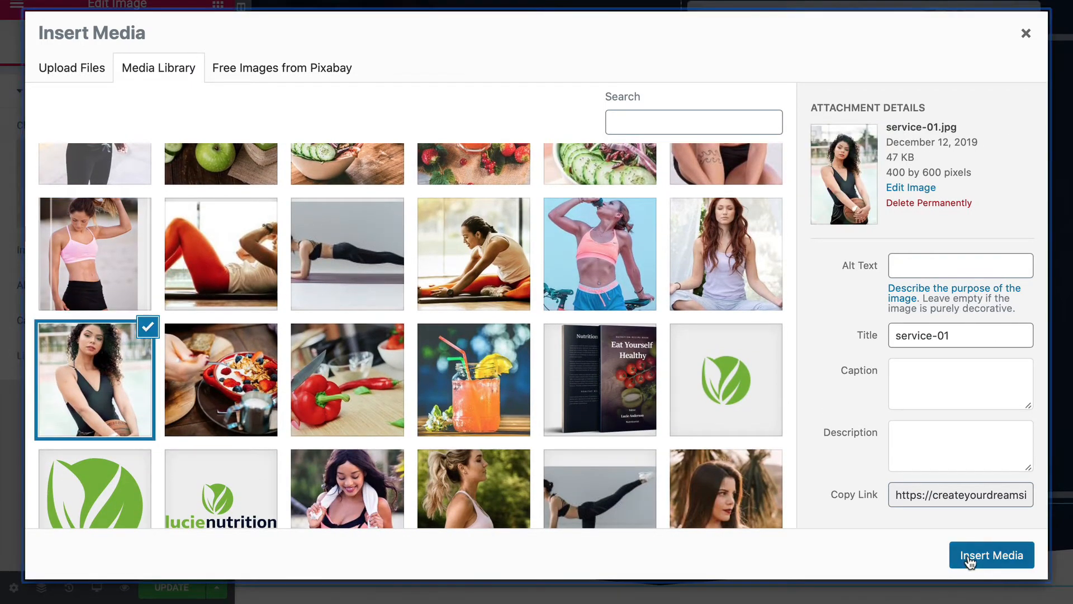
Step: Center the new hero photo within its column
{"action": "scroll", "coordinate": [871, 354], "scroll_direction": "up", "scroll_amount": 3}
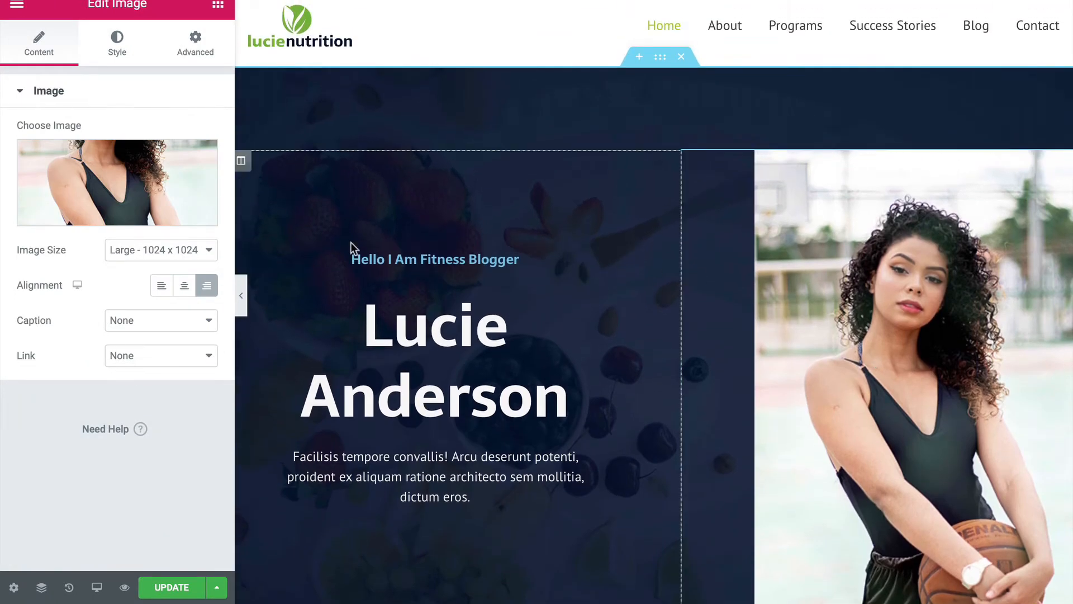
{"action": "left_click", "coordinate": [184, 287]}
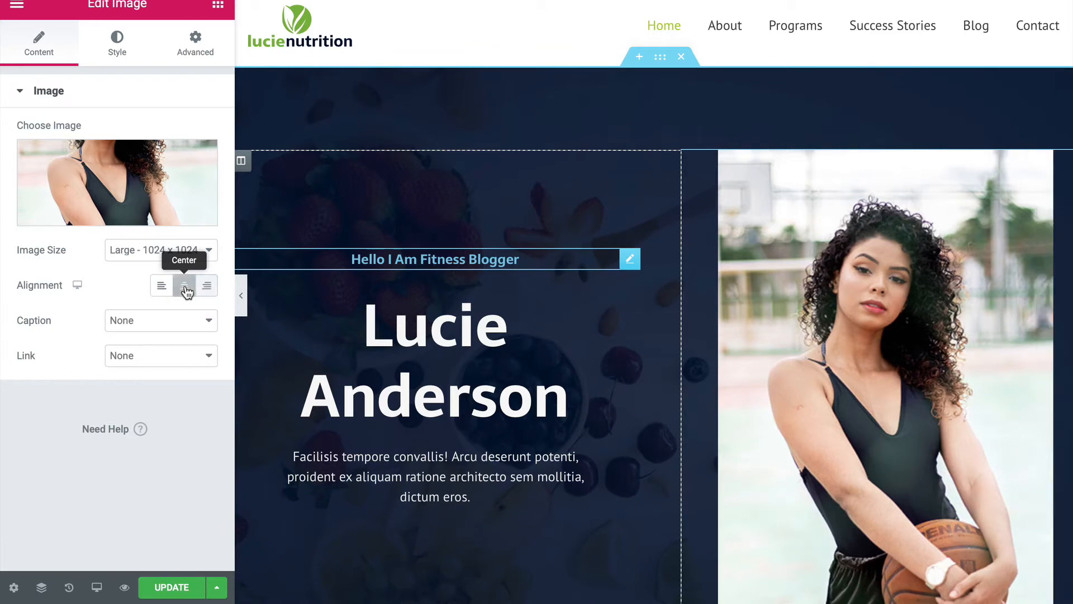
{"action": "scroll", "coordinate": [796, 334], "scroll_direction": "down", "scroll_amount": 4}
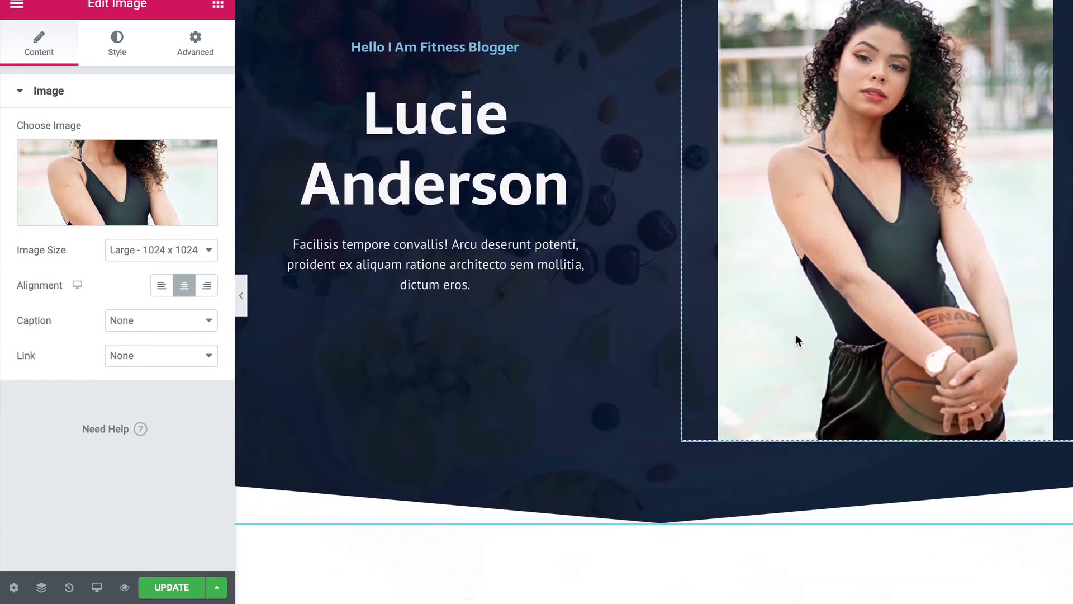
Step: Lower the hero section's background overlay opacity to 0.77
{"action": "scroll", "coordinate": [796, 333], "scroll_direction": "up", "scroll_amount": 3}
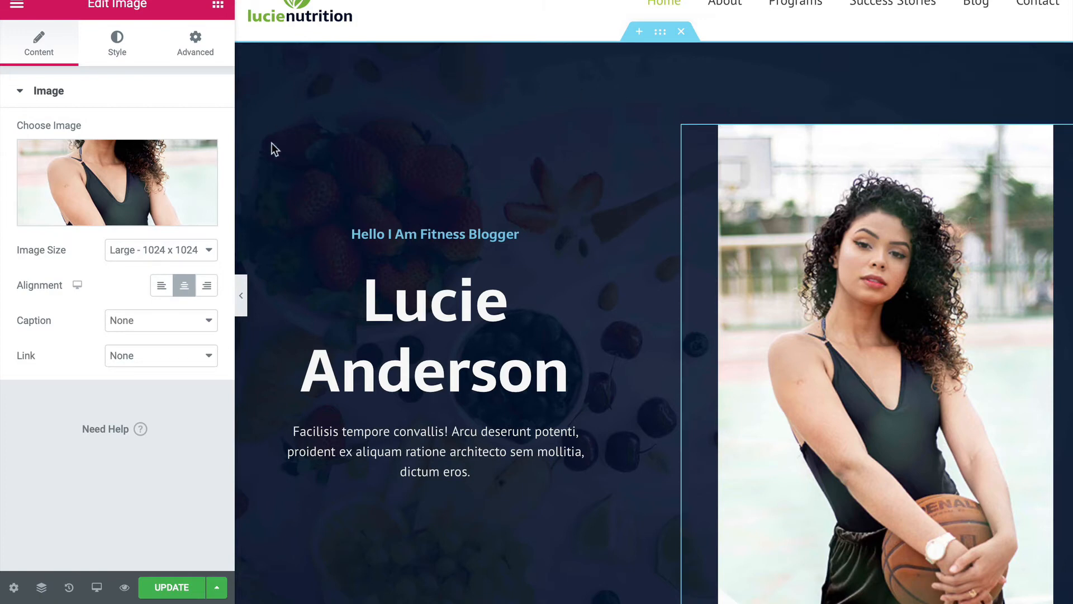
{"action": "left_click", "coordinate": [660, 33]}
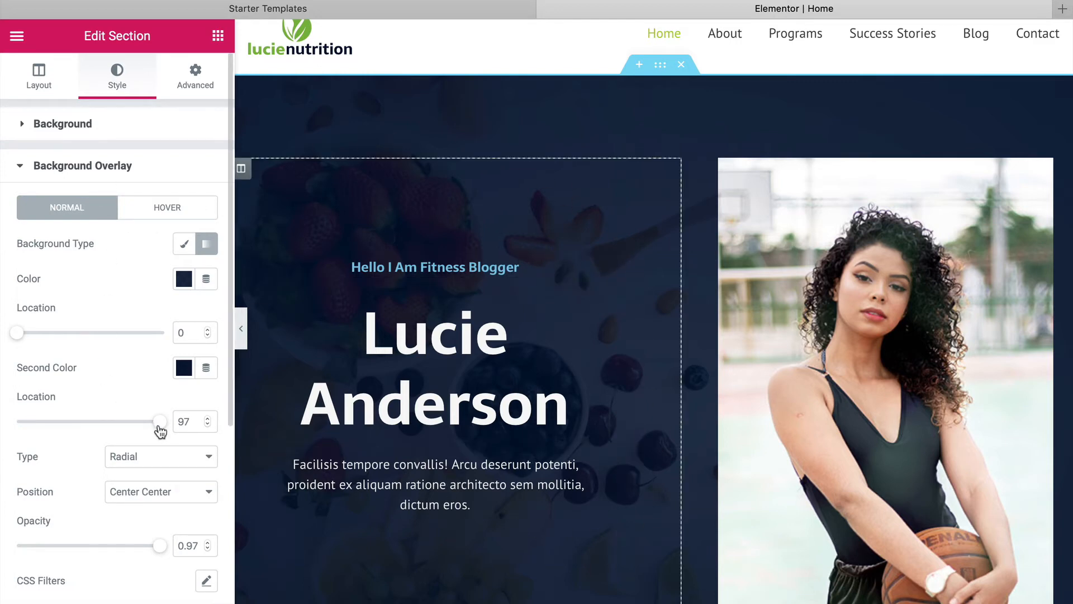
{"action": "scroll", "coordinate": [161, 430], "scroll_direction": "down", "scroll_amount": 3}
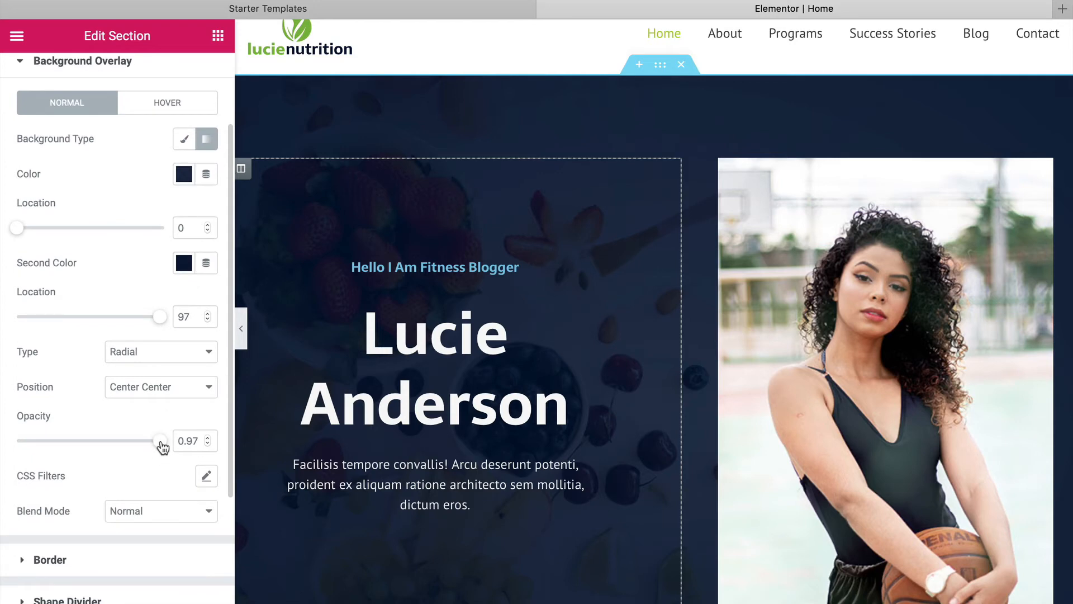
{"action": "left_click_drag", "start_coordinate": [160, 447], "coordinate": [133, 447]}
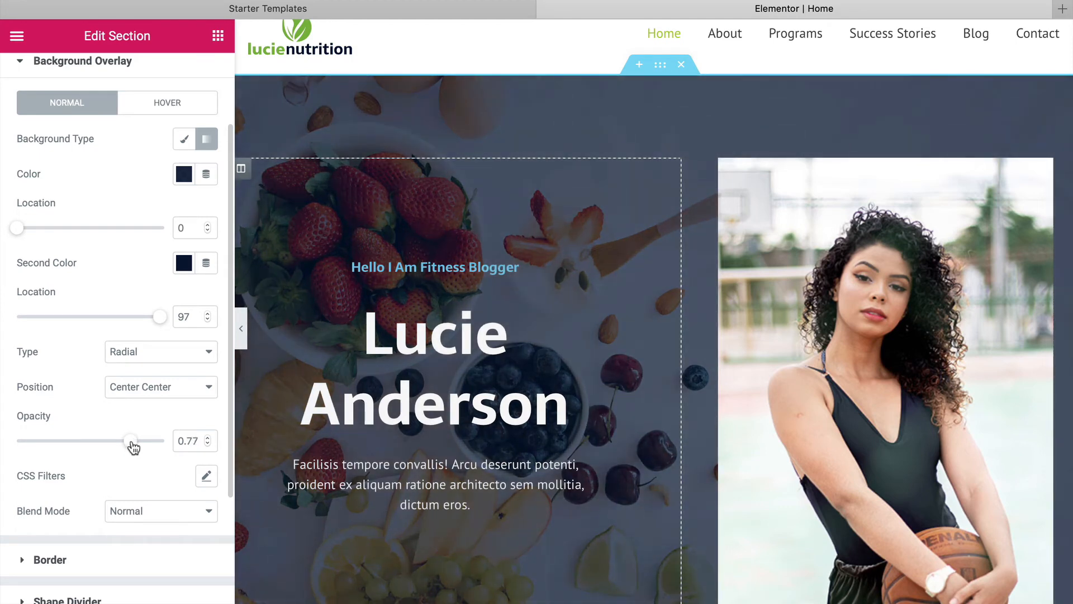
Step: Open the hero section's background image settings and look over the restyled hero section
{"action": "scroll", "coordinate": [133, 447], "scroll_direction": "up", "scroll_amount": 3}
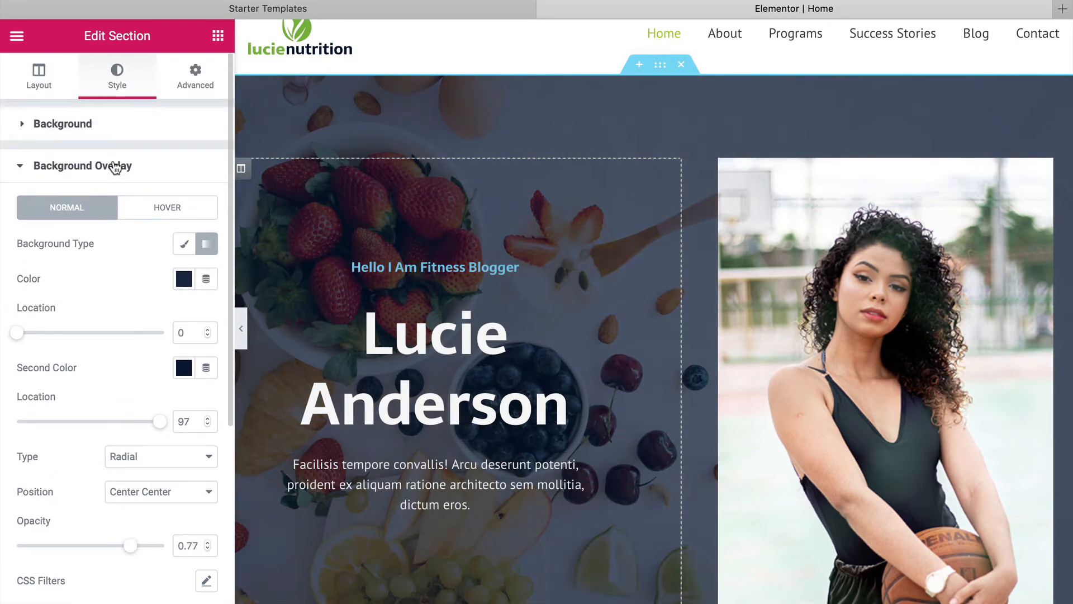
{"action": "left_click", "coordinate": [75, 129]}
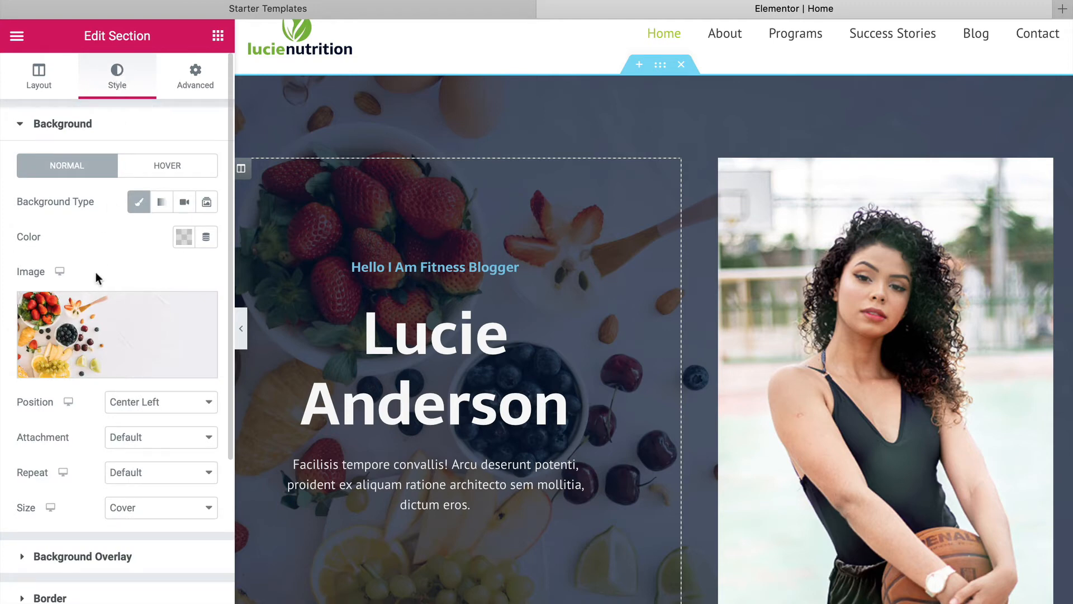
{"action": "mouse_move", "coordinate": [89, 369]}
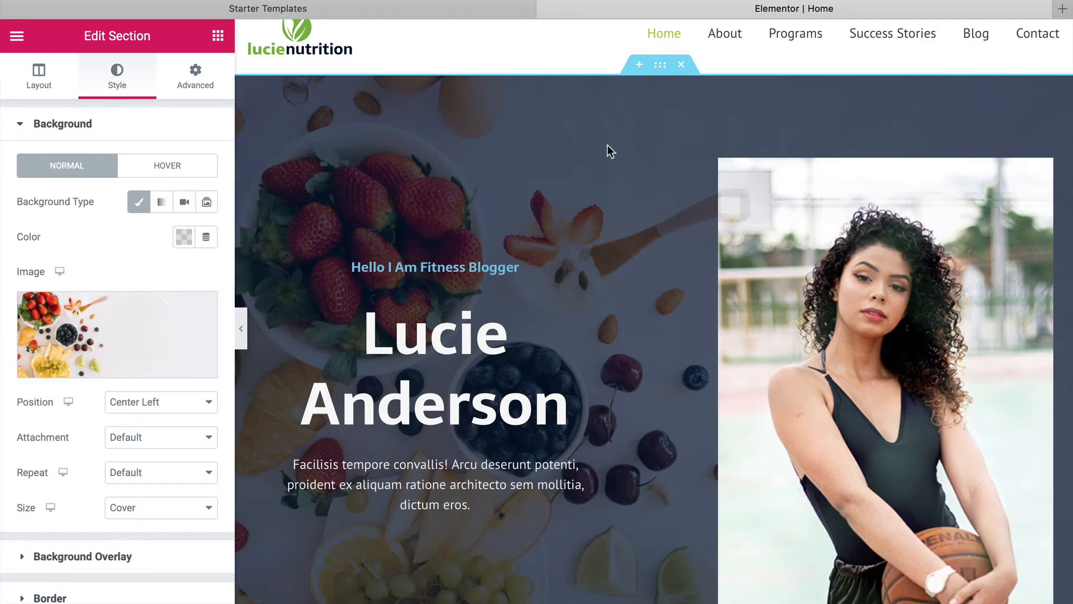
{"action": "scroll", "coordinate": [612, 149], "scroll_direction": "down", "scroll_amount": 5}
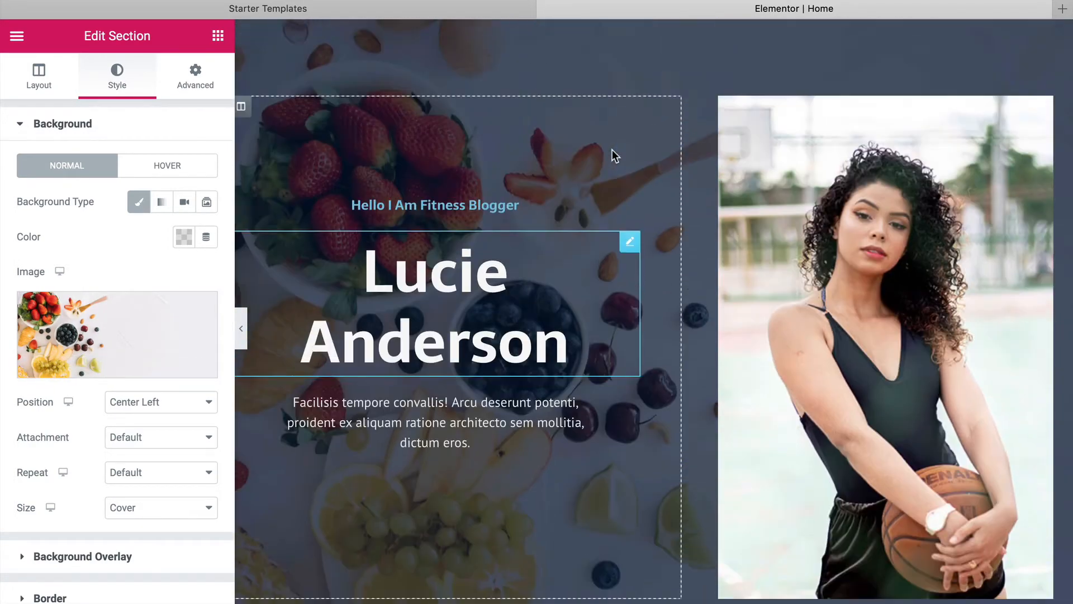
{"action": "scroll", "coordinate": [612, 150], "scroll_direction": "down", "scroll_amount": 4}
{"action": "scroll", "coordinate": [612, 150], "scroll_direction": "up", "scroll_amount": 6}
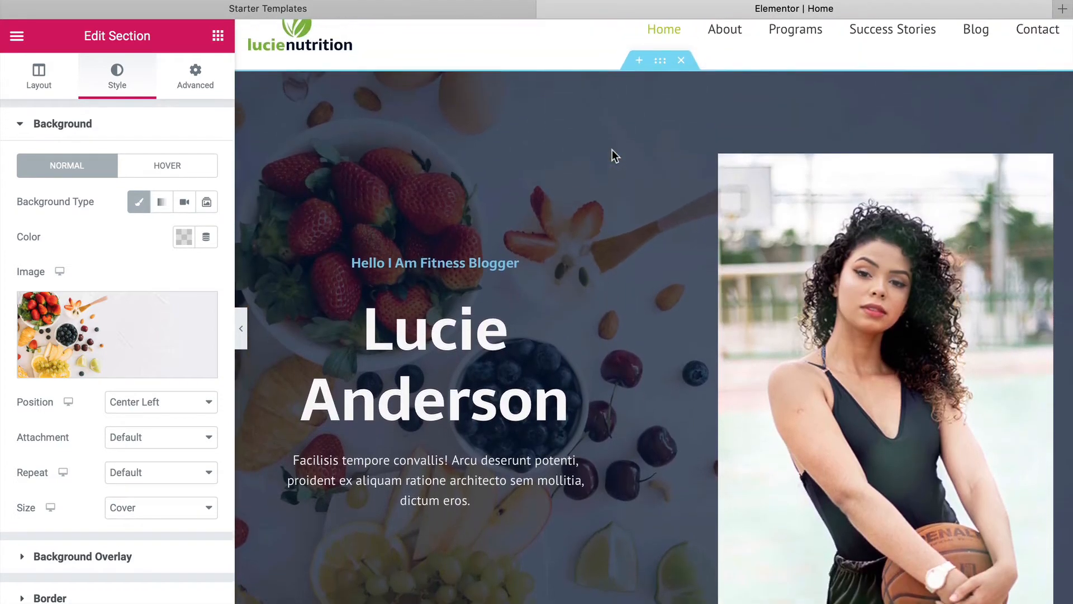
Step: Set the hero section background image's attachment to Fixed and check its scrolling effect on the page
{"action": "left_click", "coordinate": [179, 443]}
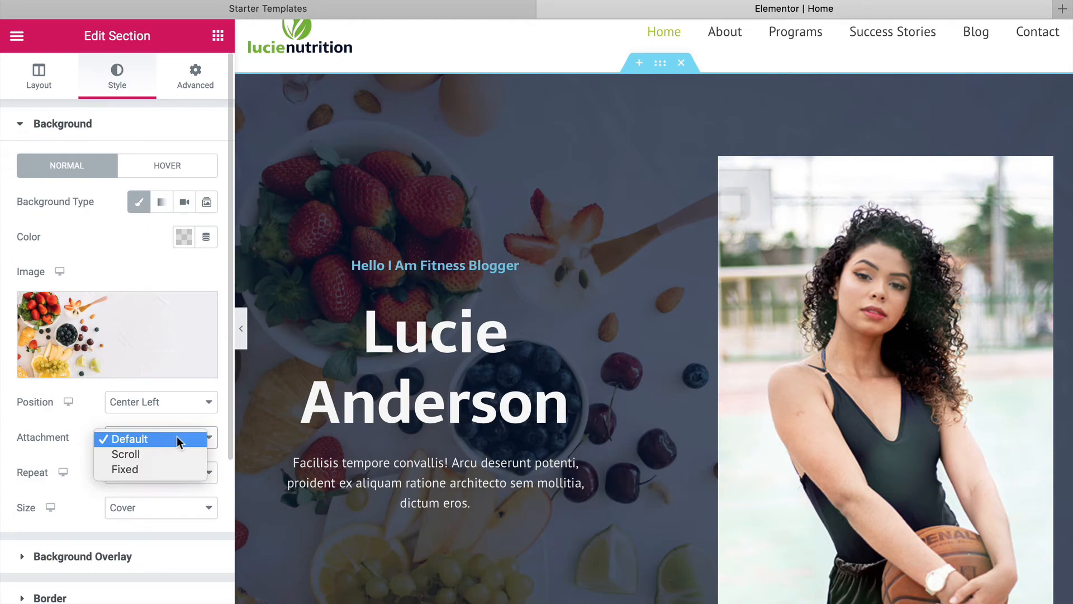
{"action": "left_click", "coordinate": [180, 453]}
{"action": "left_click", "coordinate": [177, 436]}
{"action": "left_click", "coordinate": [175, 453]}
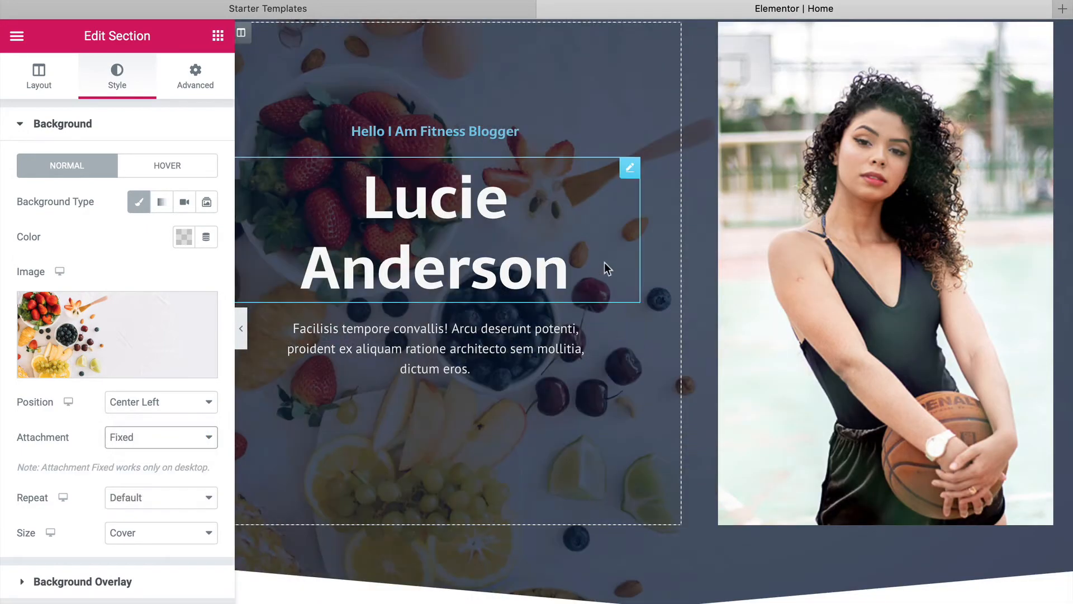
{"action": "scroll", "coordinate": [604, 260], "scroll_direction": "down", "scroll_amount": 4}
{"action": "scroll", "coordinate": [604, 260], "scroll_direction": "up", "scroll_amount": 4}
{"action": "scroll", "coordinate": [605, 260], "scroll_direction": "up", "scroll_amount": 3}
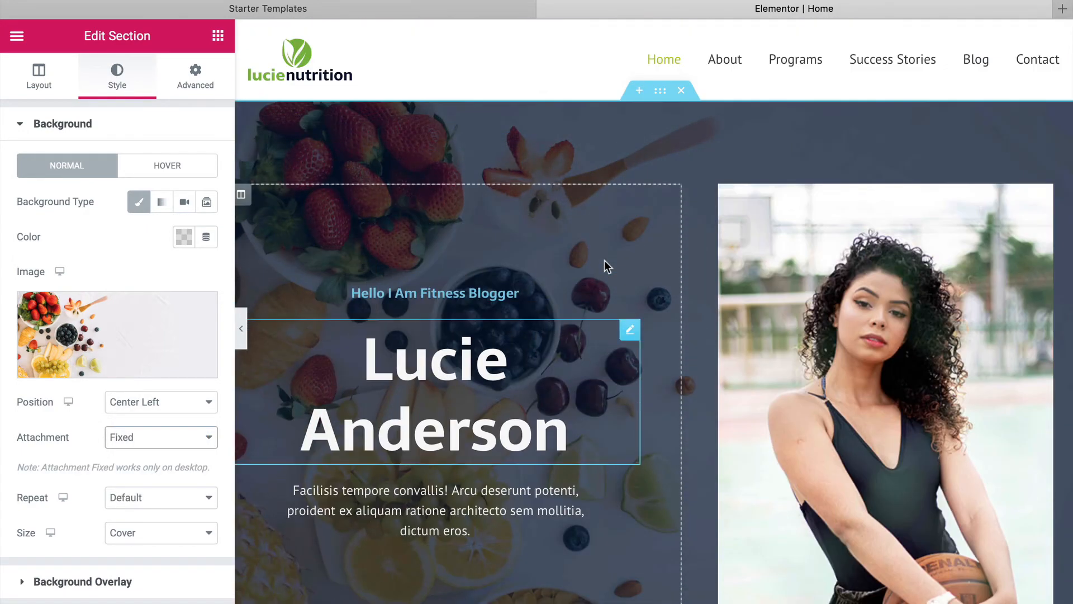
{"action": "scroll", "coordinate": [605, 260], "scroll_direction": "down", "scroll_amount": 4}
{"action": "scroll", "coordinate": [605, 260], "scroll_direction": "down", "scroll_amount": 2}
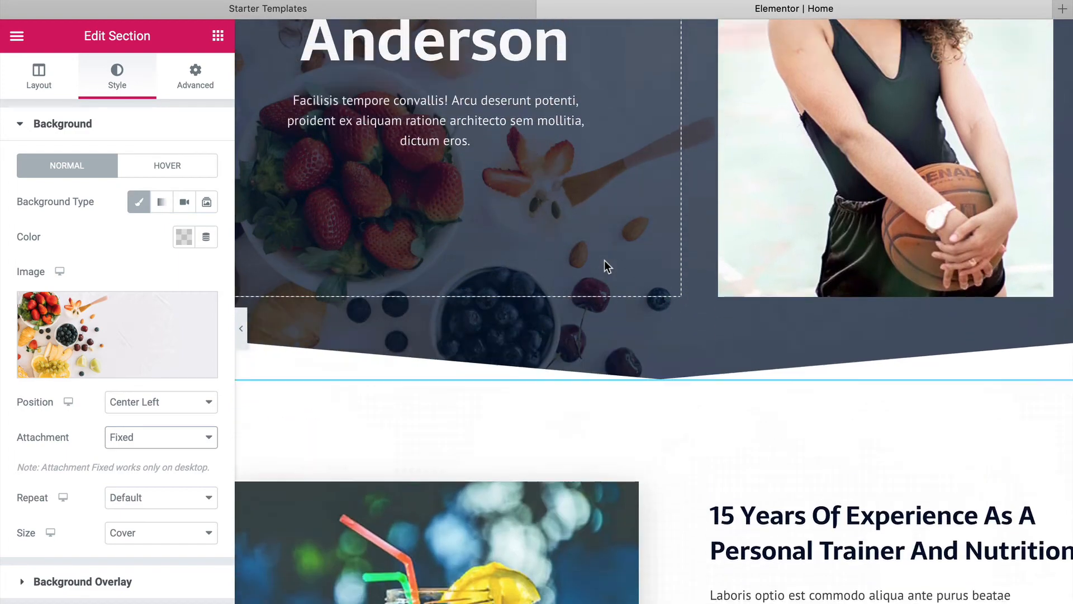
{"action": "scroll", "coordinate": [605, 260], "scroll_direction": "up", "scroll_amount": 5}
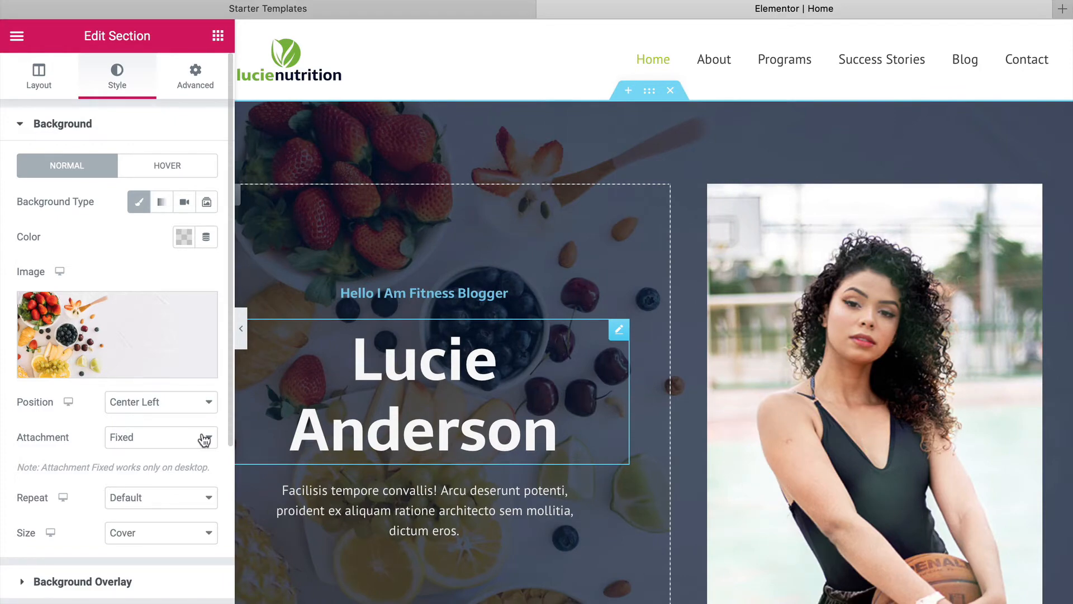
Step: Open the image carousel beside the "15 Years Of Experience" heading for editing
{"action": "scroll", "coordinate": [595, 402], "scroll_direction": "down", "scroll_amount": 8}
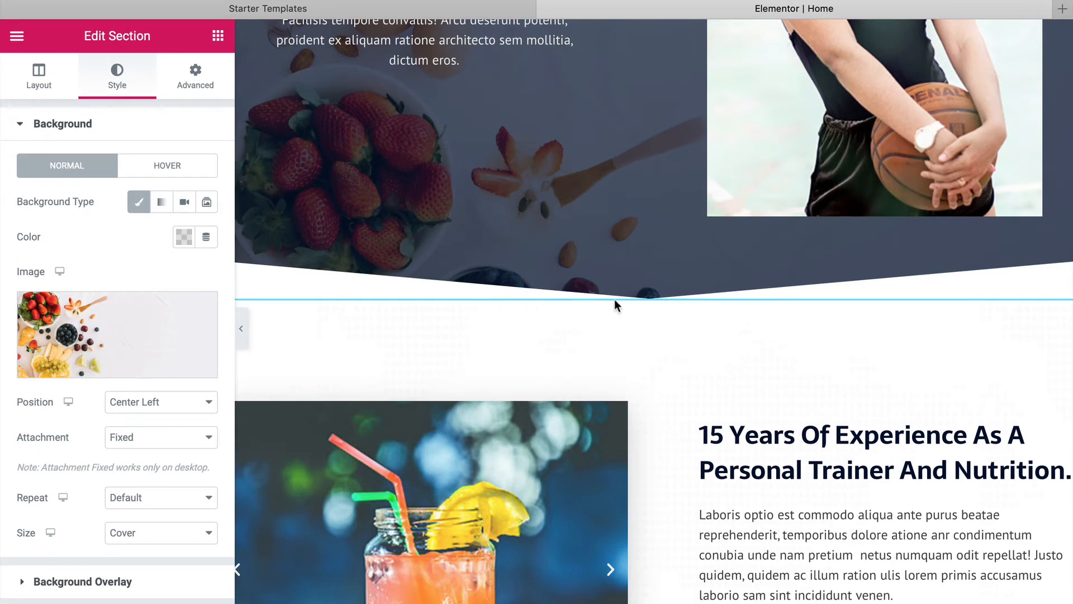
{"action": "scroll", "coordinate": [680, 347], "scroll_direction": "down", "scroll_amount": 3}
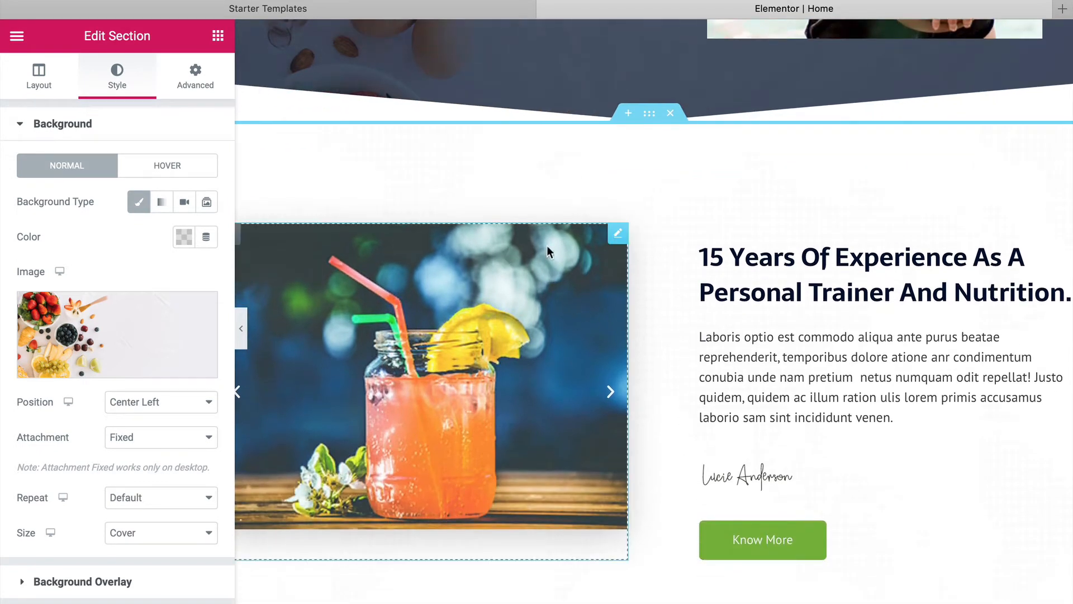
{"action": "left_click", "coordinate": [618, 235]}
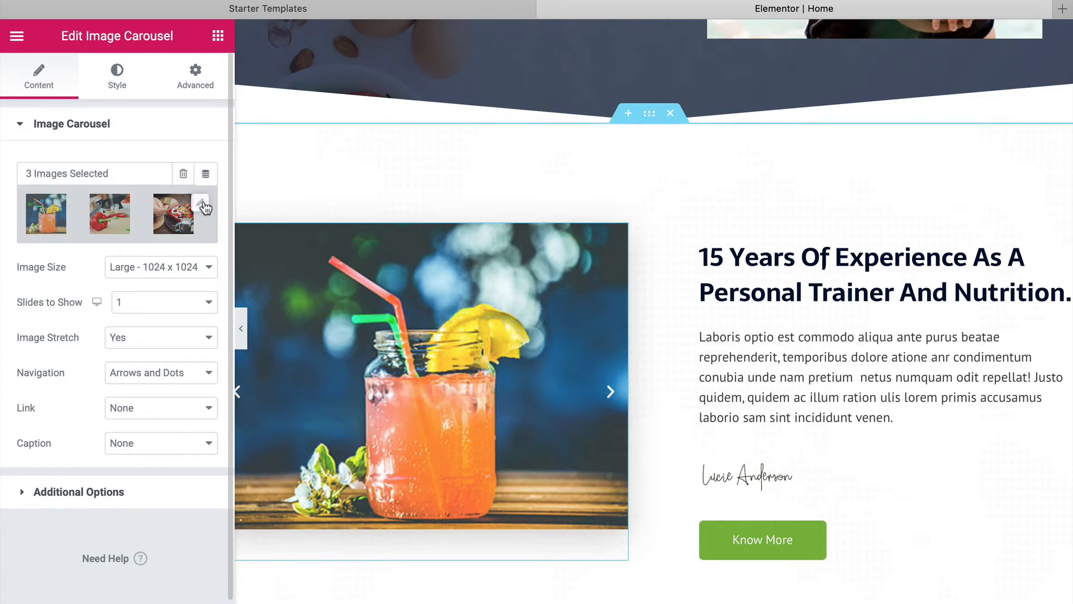
Step: Add the green smoothie jars picture image-05.jpg from the media library to the image carousel's gallery
{"action": "left_click", "coordinate": [200, 203]}
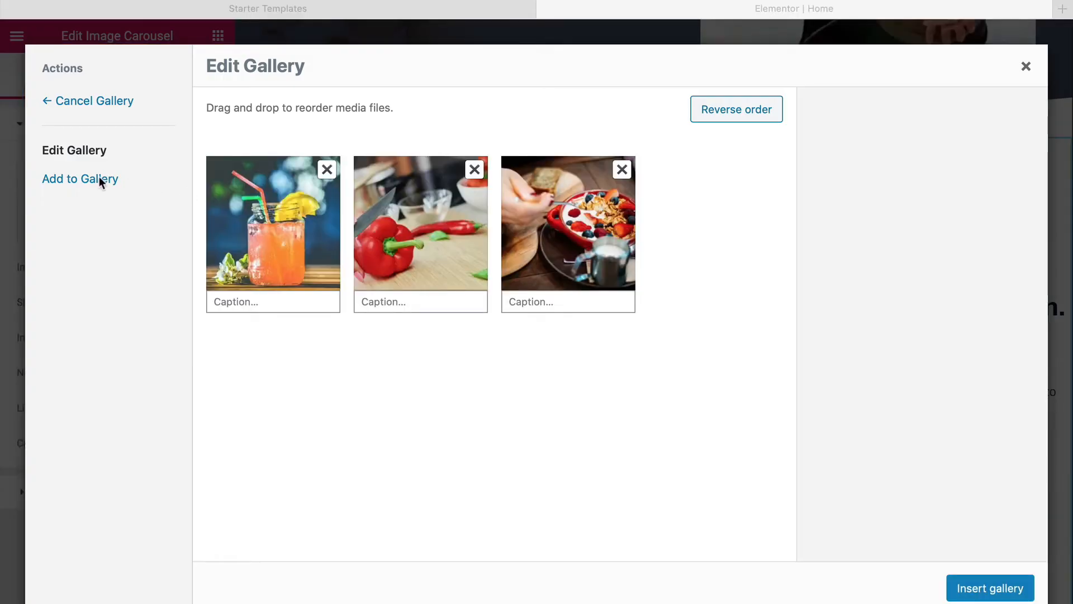
{"action": "left_click", "coordinate": [99, 179]}
{"action": "left_click", "coordinate": [101, 180]}
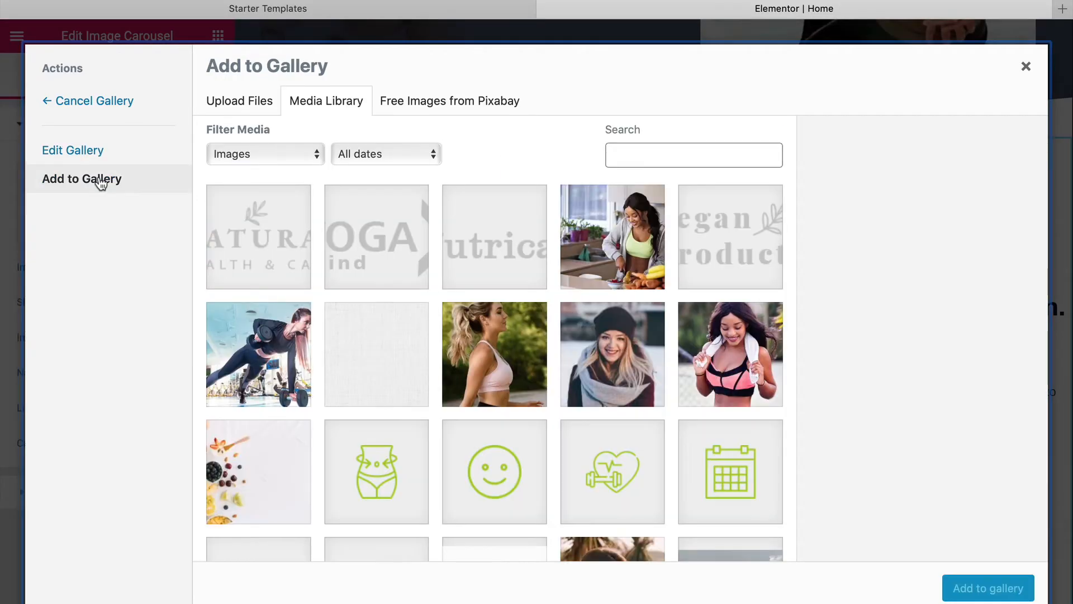
{"action": "scroll", "coordinate": [552, 248], "scroll_direction": "down", "scroll_amount": 8}
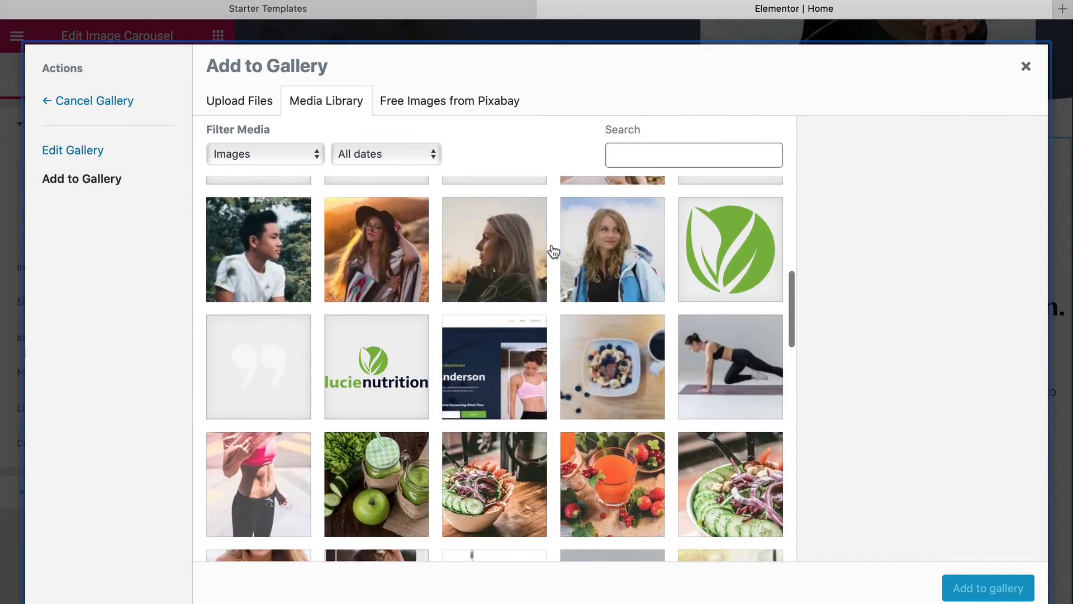
{"action": "scroll", "coordinate": [552, 251], "scroll_direction": "down", "scroll_amount": 3}
{"action": "left_click", "coordinate": [396, 342]}
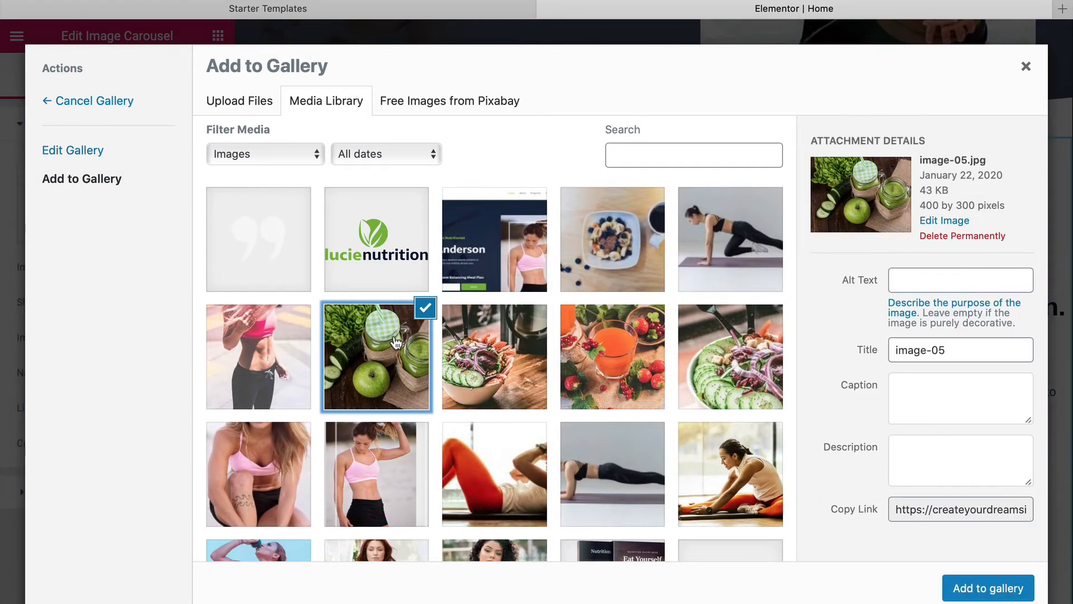
{"action": "left_click", "coordinate": [961, 588]}
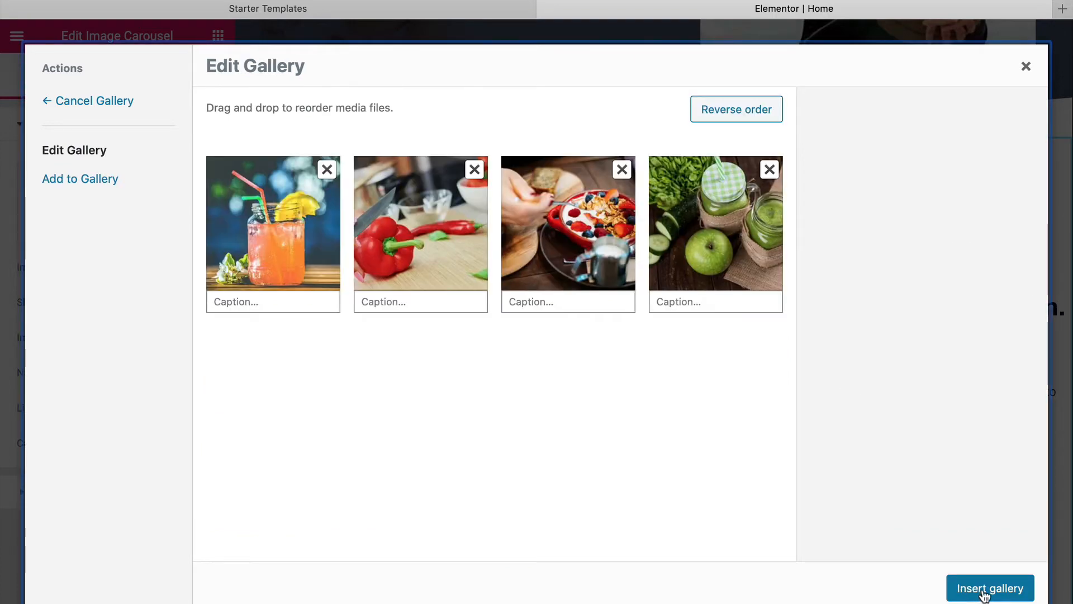
{"action": "left_click", "coordinate": [983, 592]}
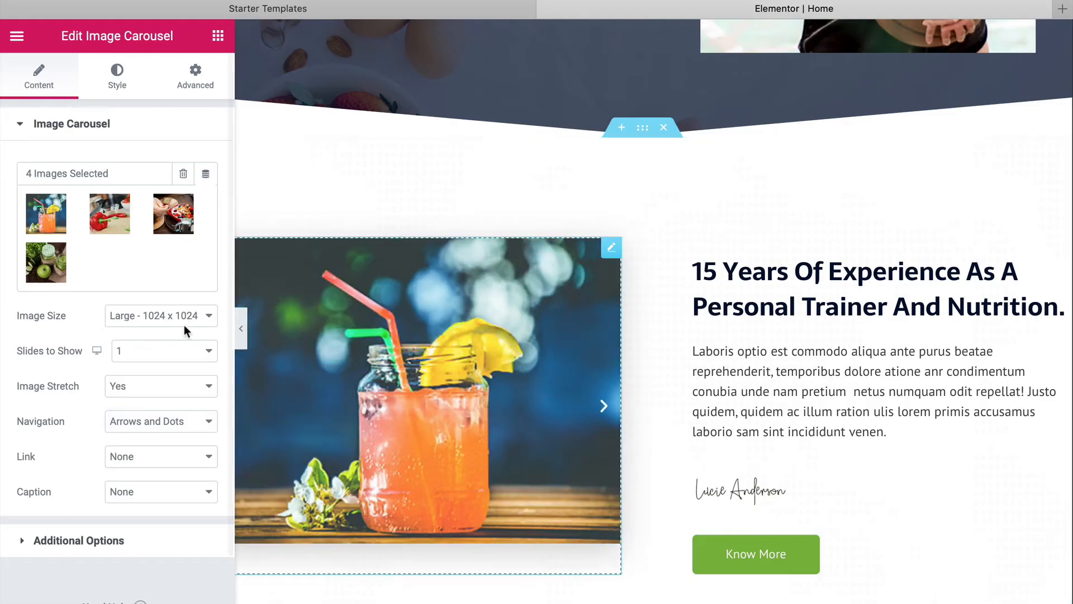
Step: Page through the carousel's slides up to the green smoothie picture to check the gallery
{"action": "left_click", "coordinate": [602, 409]}
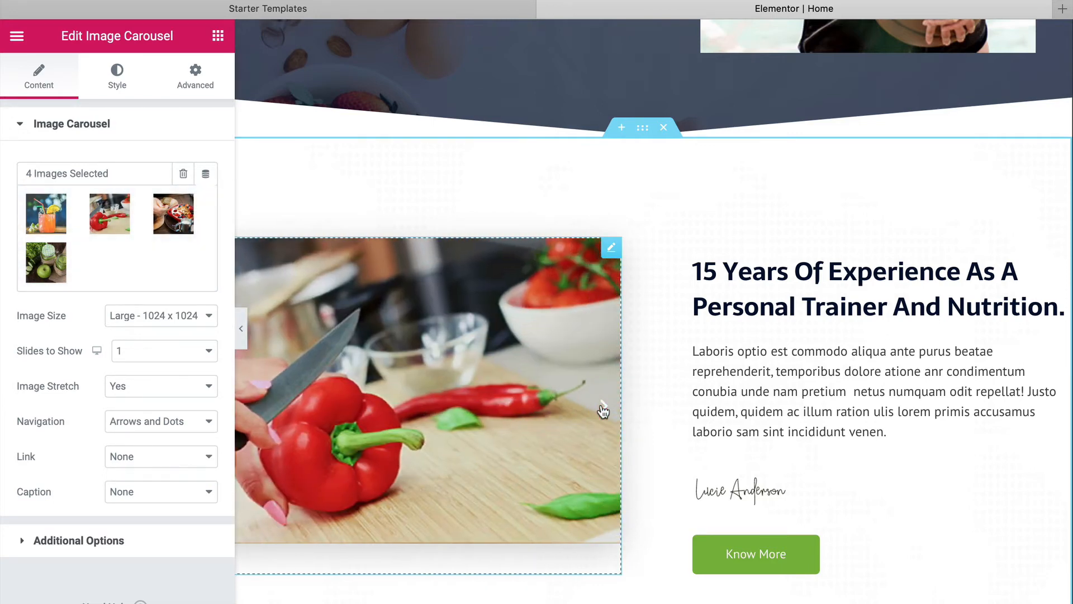
{"action": "left_click", "coordinate": [603, 408]}
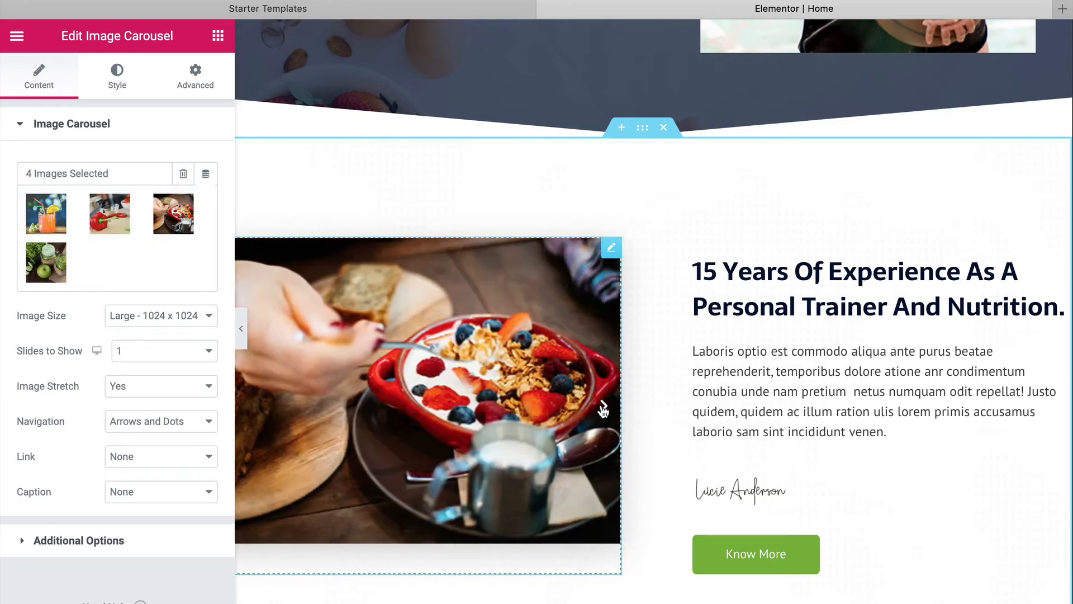
{"action": "left_click", "coordinate": [603, 408]}
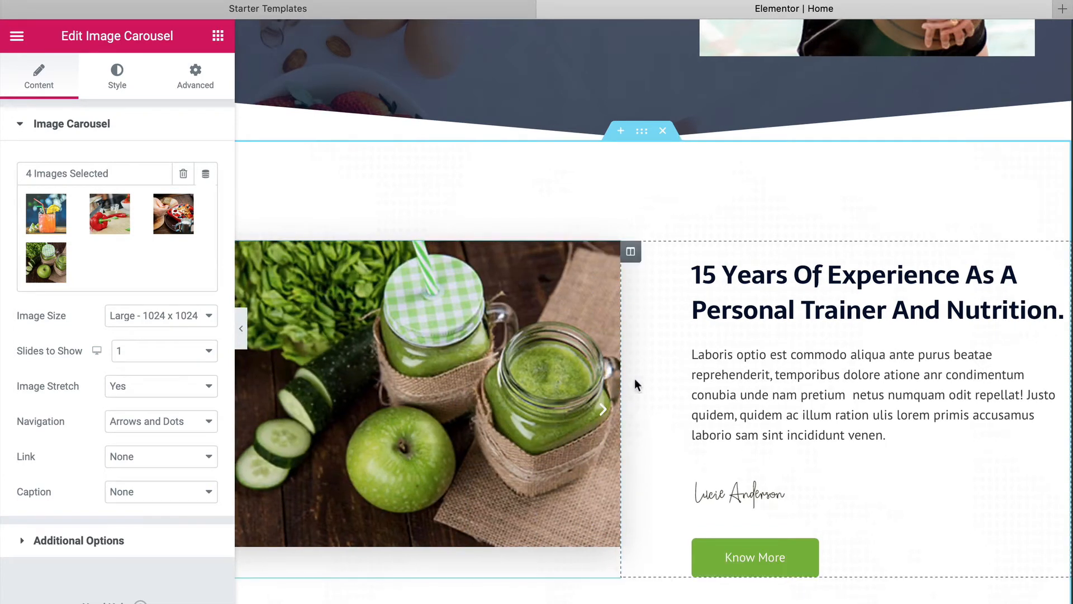
Step: Inspect the editing options of the "15 Years Of Experience" heading and the signature image beneath the paragraph
{"action": "left_click", "coordinate": [828, 287]}
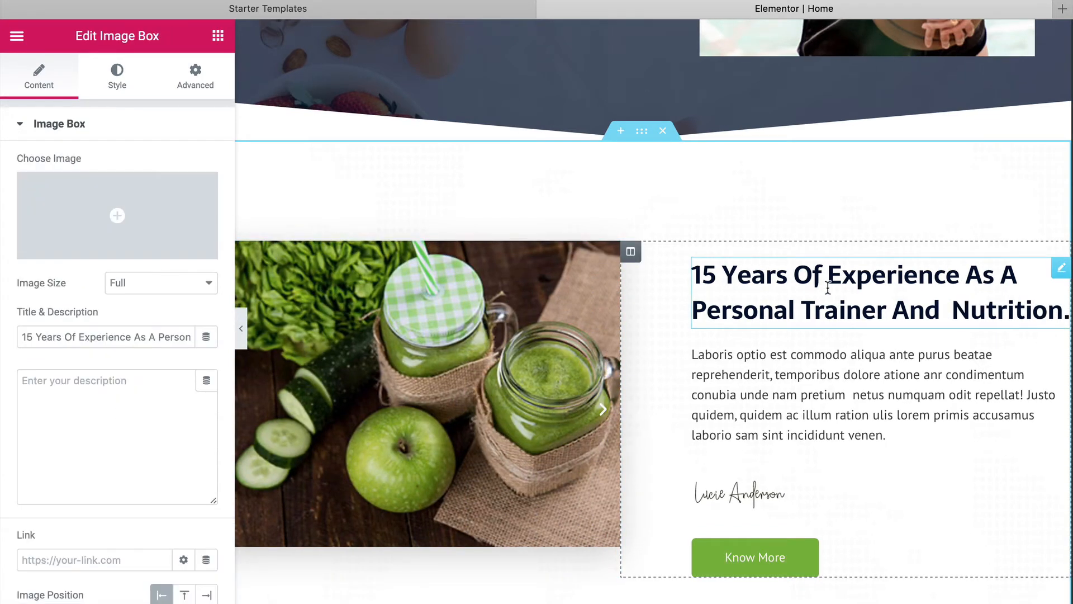
{"action": "left_click", "coordinate": [908, 307]}
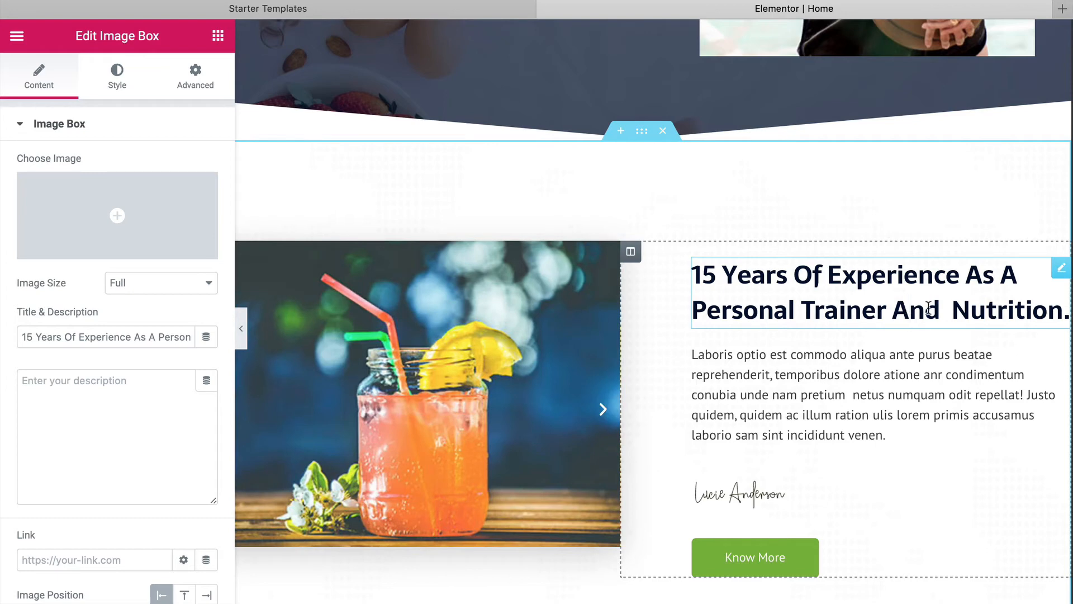
{"action": "left_click", "coordinate": [151, 336]}
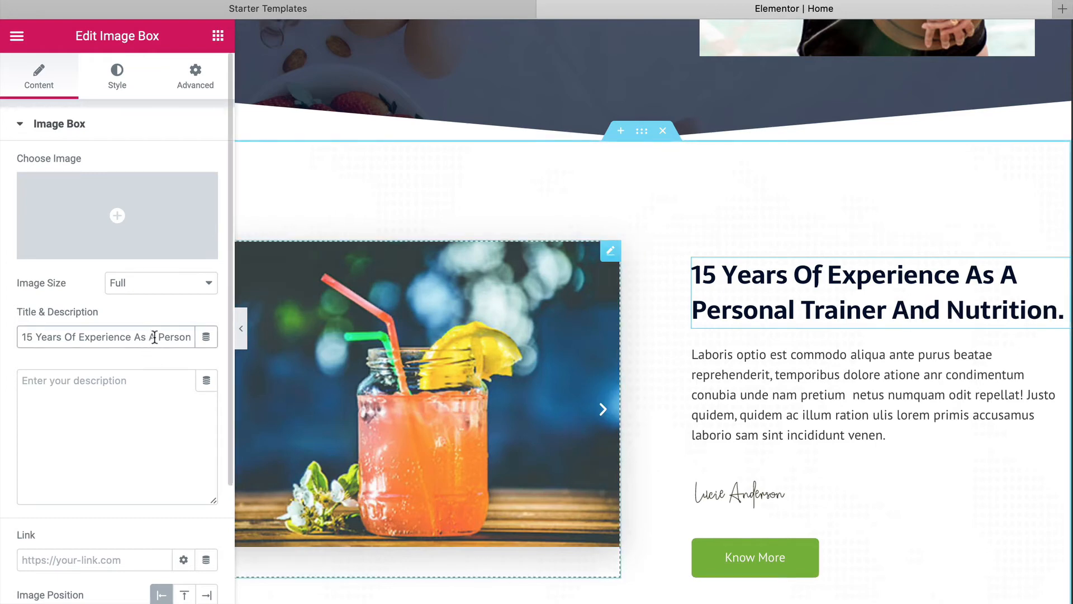
{"action": "scroll", "coordinate": [721, 386], "scroll_direction": "down", "scroll_amount": 3}
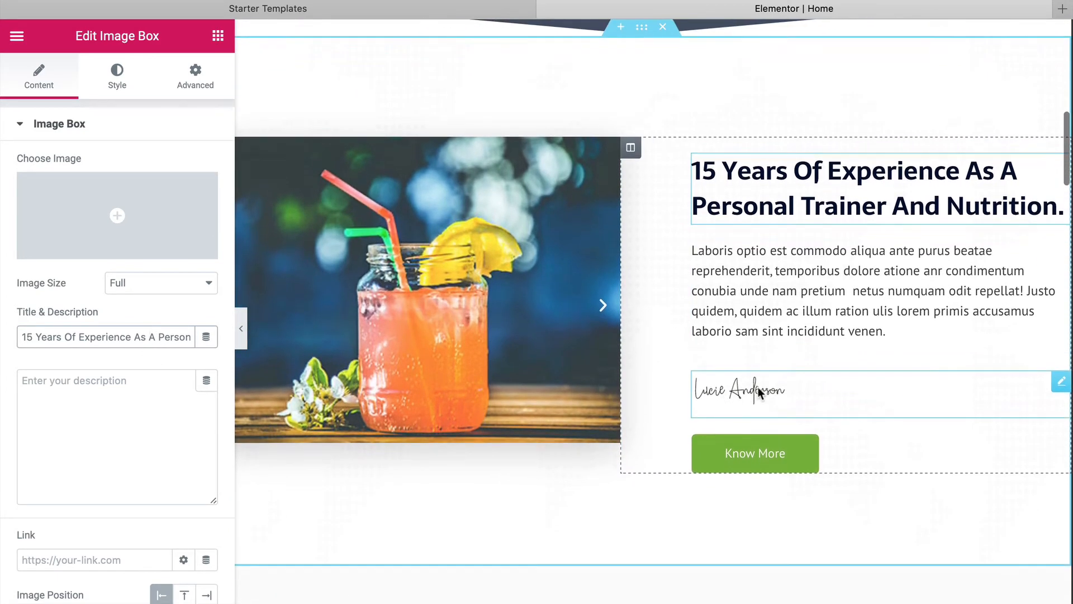
{"action": "left_click", "coordinate": [758, 389]}
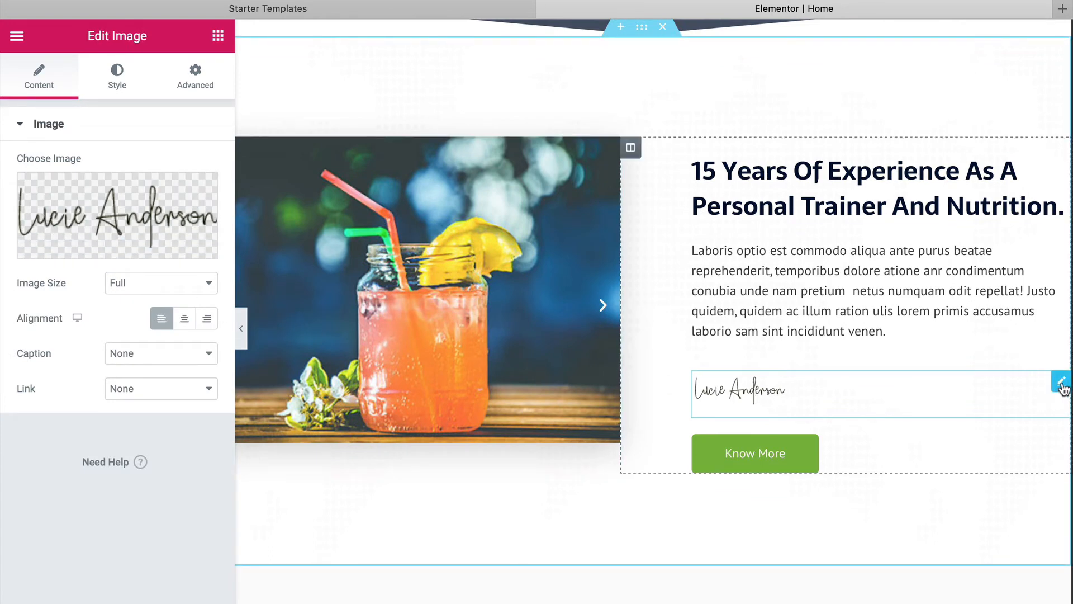
{"action": "right_click", "coordinate": [1062, 386]}
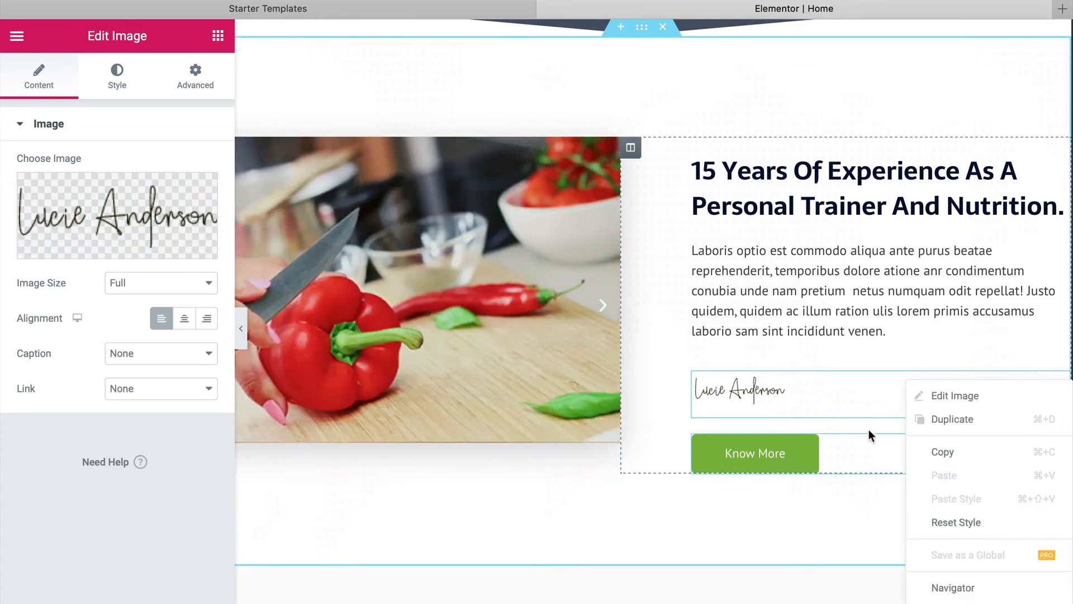
Step: Replace the text of the "Know More" button with "Get Started"
{"action": "left_click", "coordinate": [786, 462]}
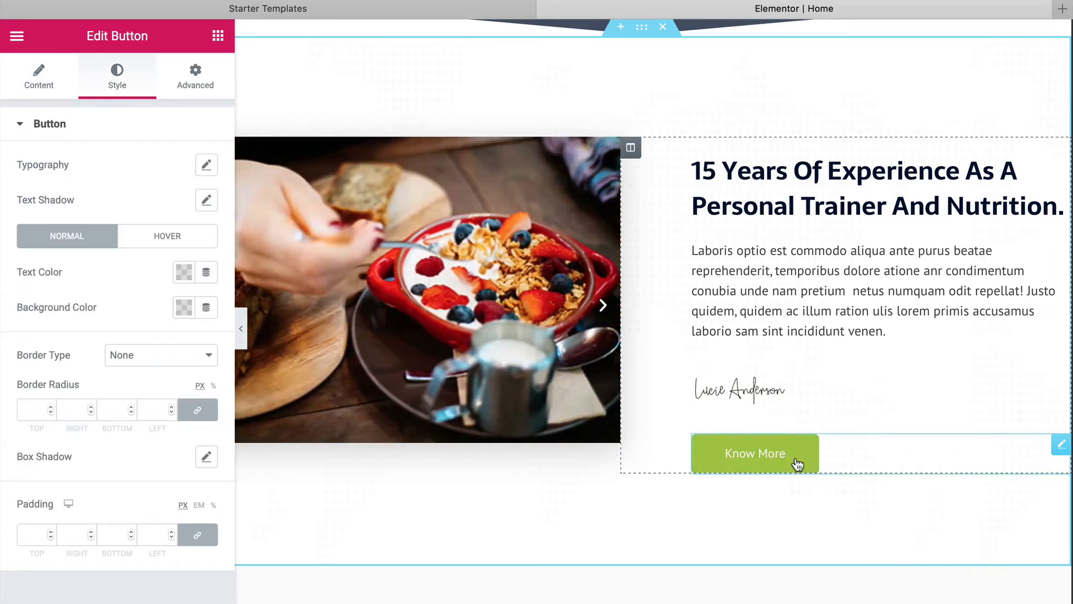
{"action": "key", "text": "BackSpace"}
{"action": "key", "text": "BackSpace"}
{"action": "key", "text": "BackSpace"}
{"action": "key", "text": "BackSpace"}
{"action": "key", "text": "BackSpace"}
{"action": "key", "text": "BackSpace"}
{"action": "key", "text": "BackSpace"}
{"action": "key", "text": "BackSpace"}
{"action": "key", "text": "BackSpace"}
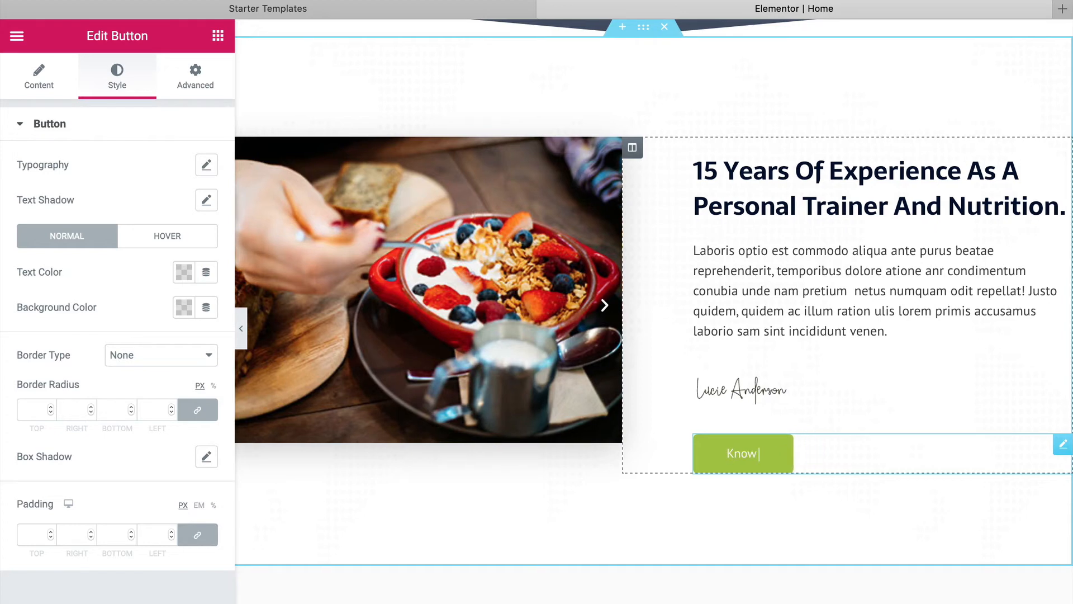
{"action": "type", "text": "Ge"}
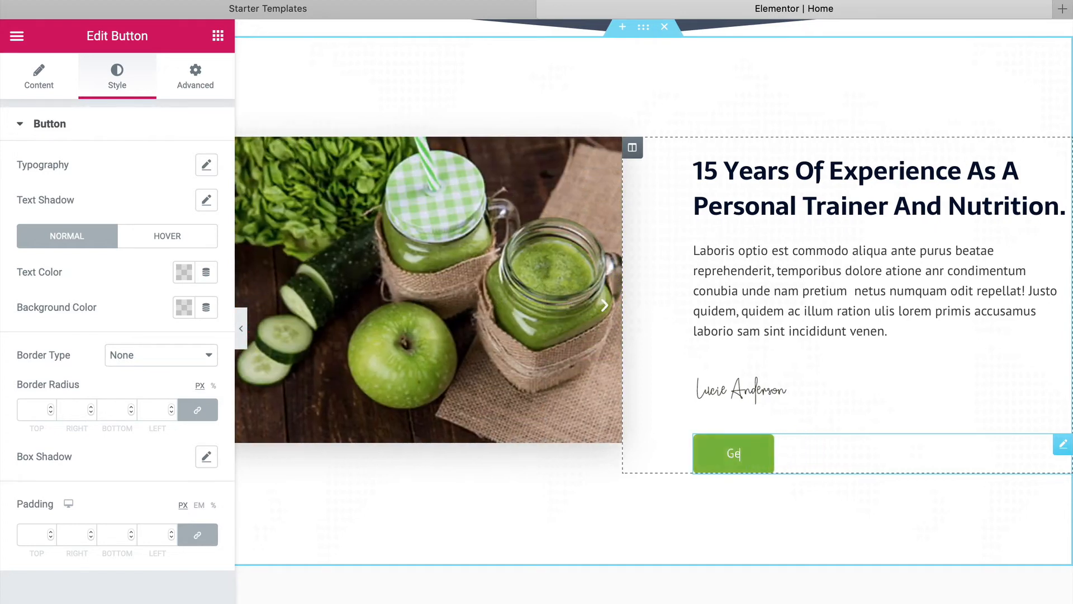
{"action": "type", "text": "t Started"}
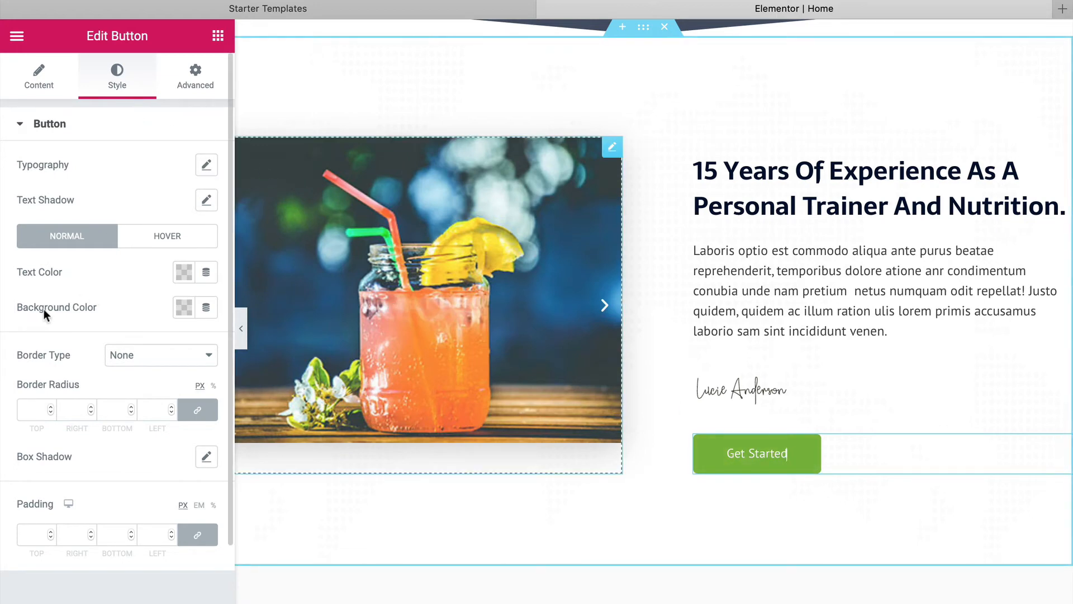
Step: Set the normal background color of the "Get Started" button to #996F6F
{"action": "left_click", "coordinate": [183, 307]}
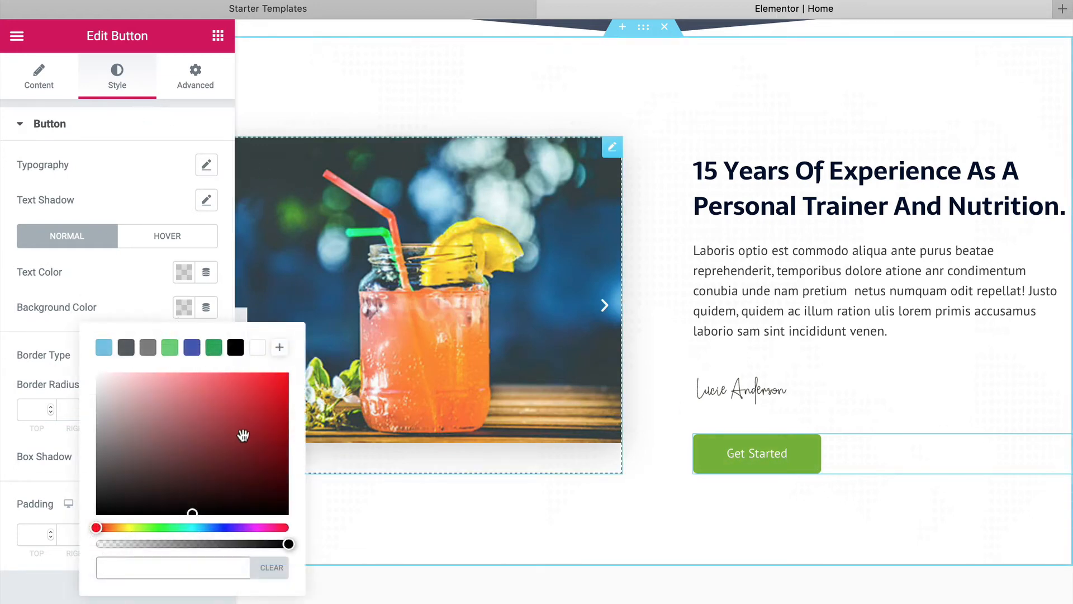
{"action": "left_click", "coordinate": [243, 427]}
{"action": "mouse_move", "coordinate": [244, 428]}
{"action": "left_mouse_down"}
{"action": "mouse_move", "coordinate": [267, 403]}
{"action": "mouse_move", "coordinate": [160, 397]}
{"action": "mouse_move", "coordinate": [150, 429]}
{"action": "left_mouse_up"}
Step: Open the background style settings of the "Lose Weight" column in the "What I Offer For Good Health?" section
{"action": "scroll", "coordinate": [726, 213], "scroll_direction": "down", "scroll_amount": 5}
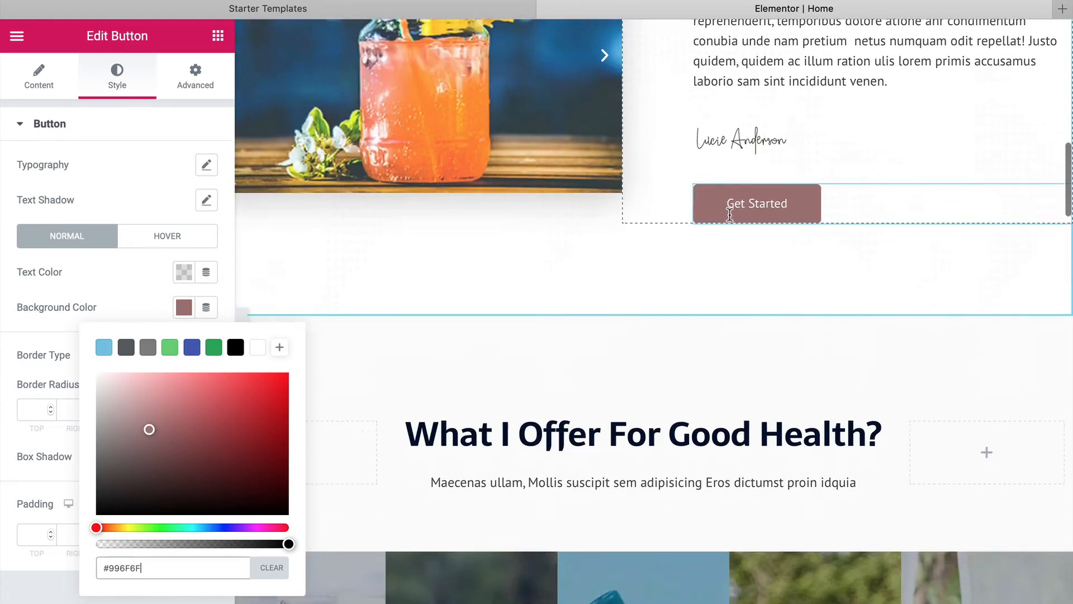
{"action": "scroll", "coordinate": [728, 215], "scroll_direction": "down", "scroll_amount": 6}
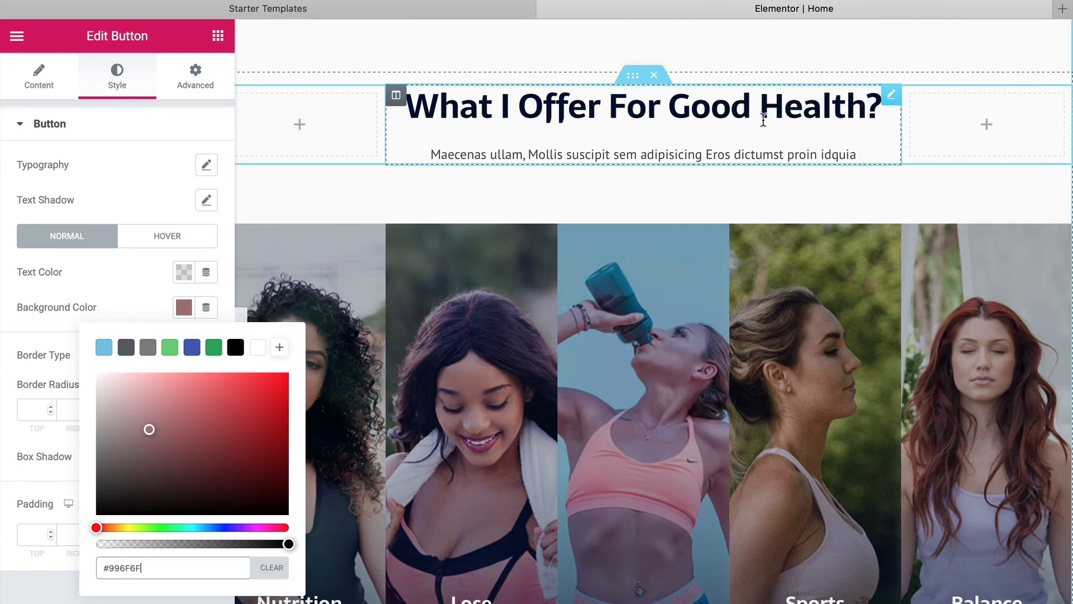
{"action": "scroll", "coordinate": [764, 120], "scroll_direction": "down", "scroll_amount": 4}
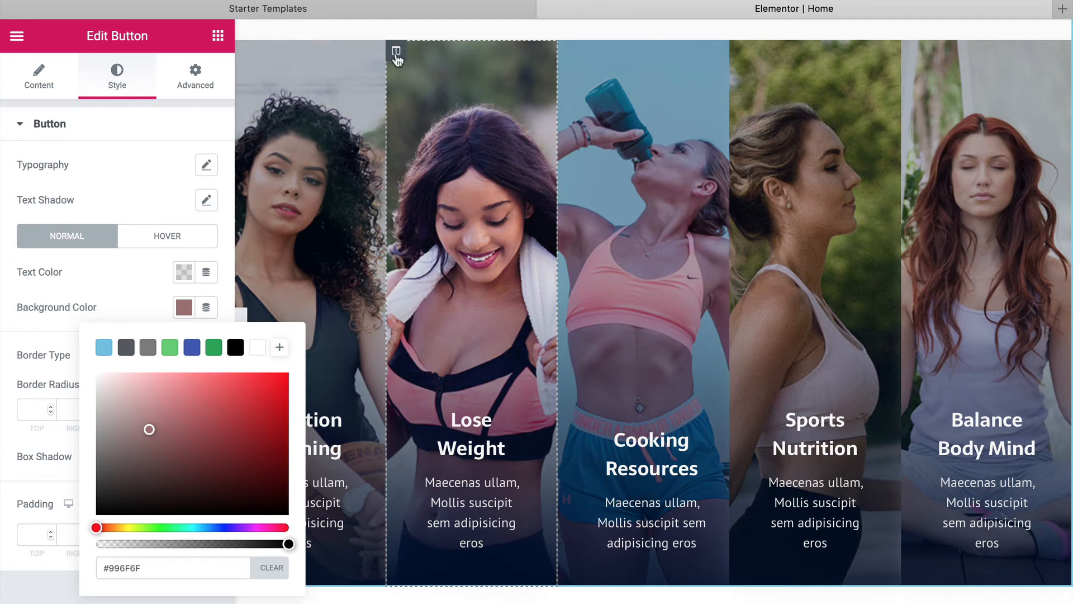
{"action": "left_click", "coordinate": [397, 53]}
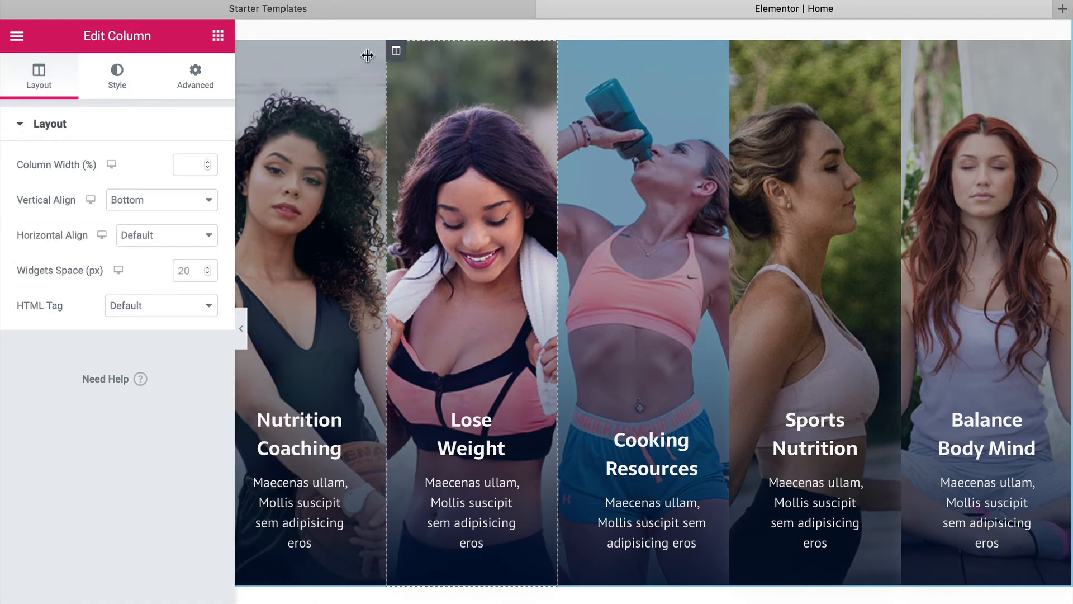
{"action": "left_click", "coordinate": [116, 72]}
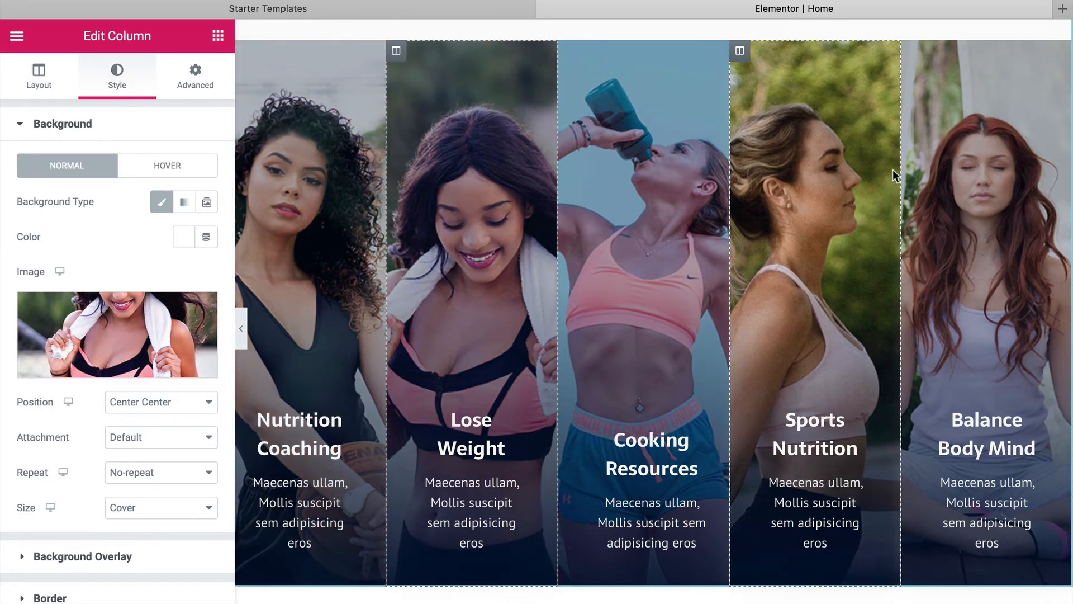
Step: Delete the "Lose Weight" and "Cooking Resources" columns from the offer section
{"action": "right_click", "coordinate": [397, 49]}
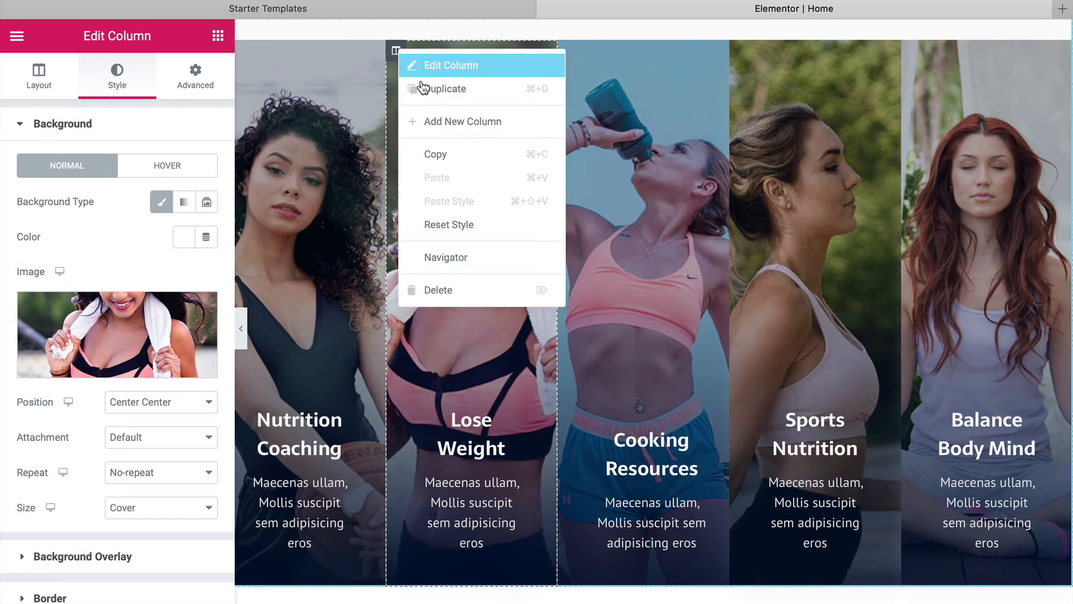
{"action": "left_click", "coordinate": [461, 289]}
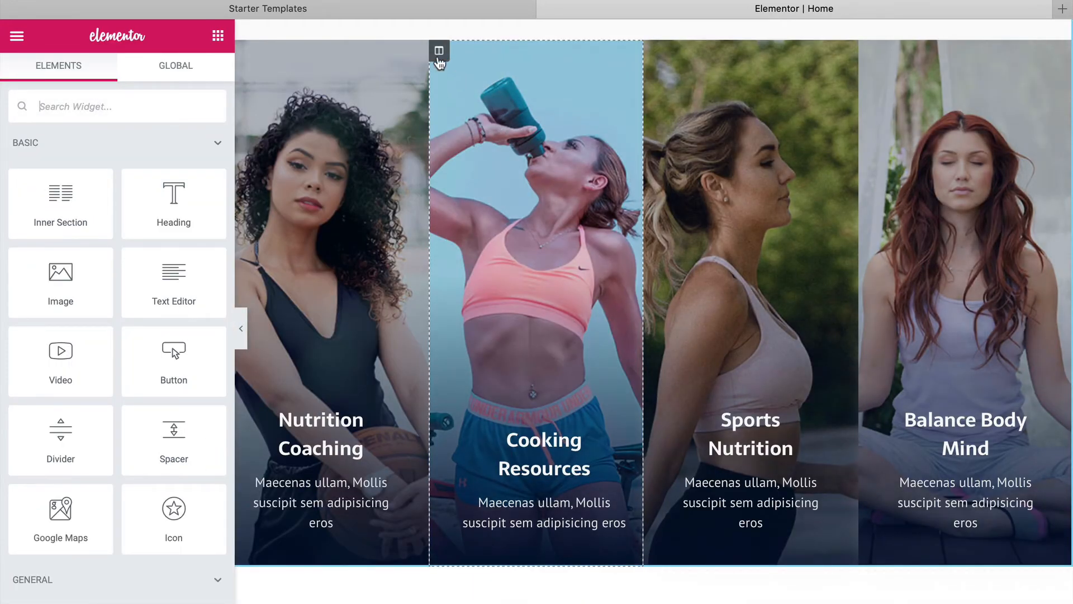
{"action": "right_click", "coordinate": [439, 51]}
{"action": "left_click", "coordinate": [507, 295]}
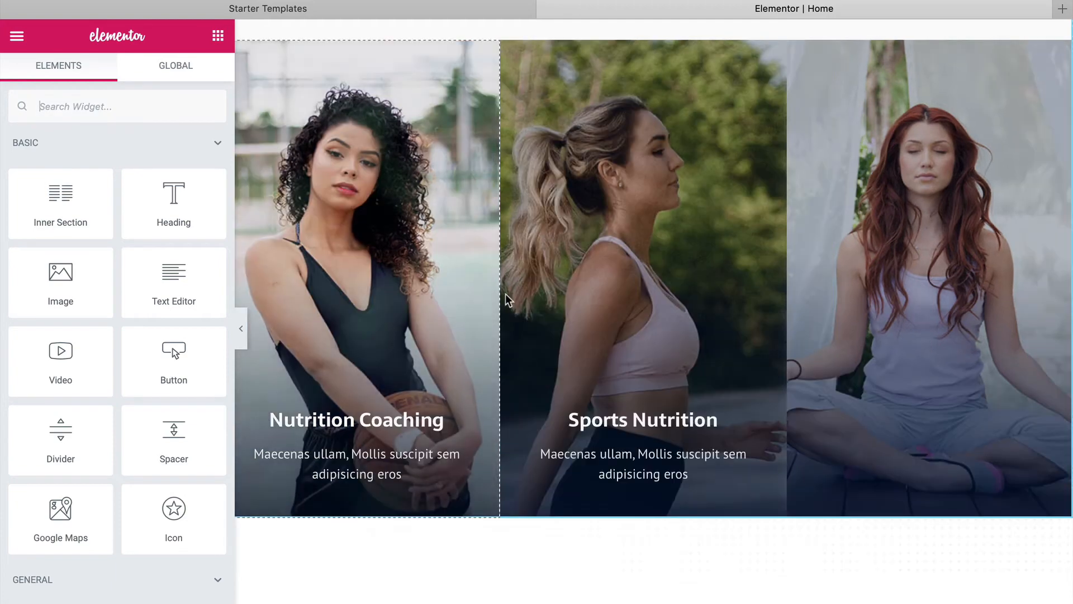
Step: Open the testimonial beginning "Quaerat mus ut?" in the "What People Are Saying" section for editing
{"action": "scroll", "coordinate": [504, 294], "scroll_direction": "down", "scroll_amount": 3}
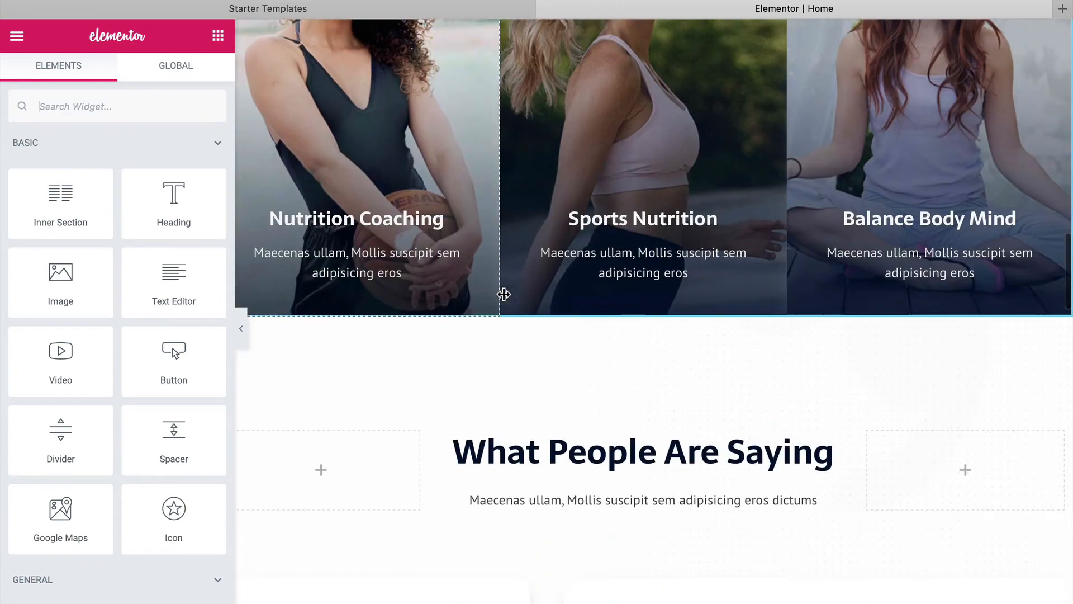
{"action": "scroll", "coordinate": [504, 294], "scroll_direction": "down", "scroll_amount": 7}
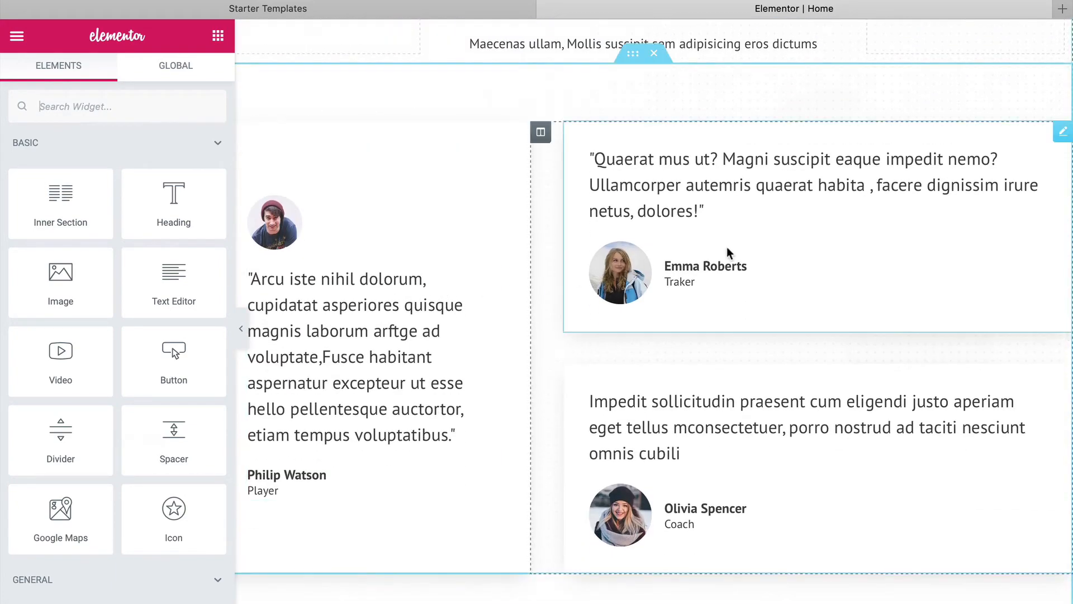
{"action": "left_click", "coordinate": [716, 182]}
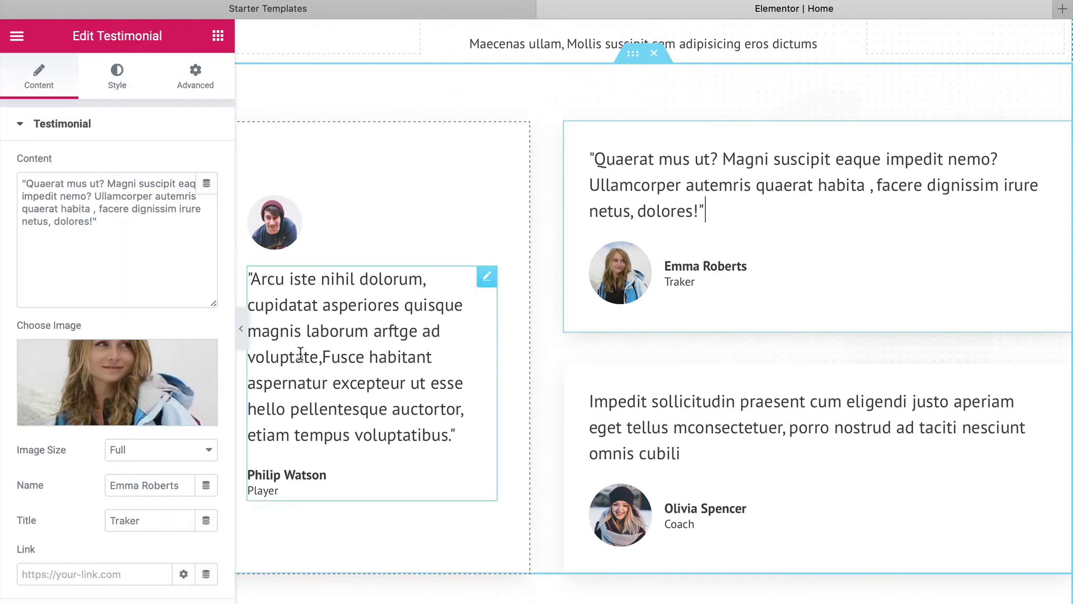
Step: Look over the rest of the home page, including the offer columns, the book promotion and the "Read More" cards
{"action": "scroll", "coordinate": [541, 319], "scroll_direction": "down", "scroll_amount": 5}
{"action": "scroll", "coordinate": [541, 317], "scroll_direction": "down", "scroll_amount": 10}
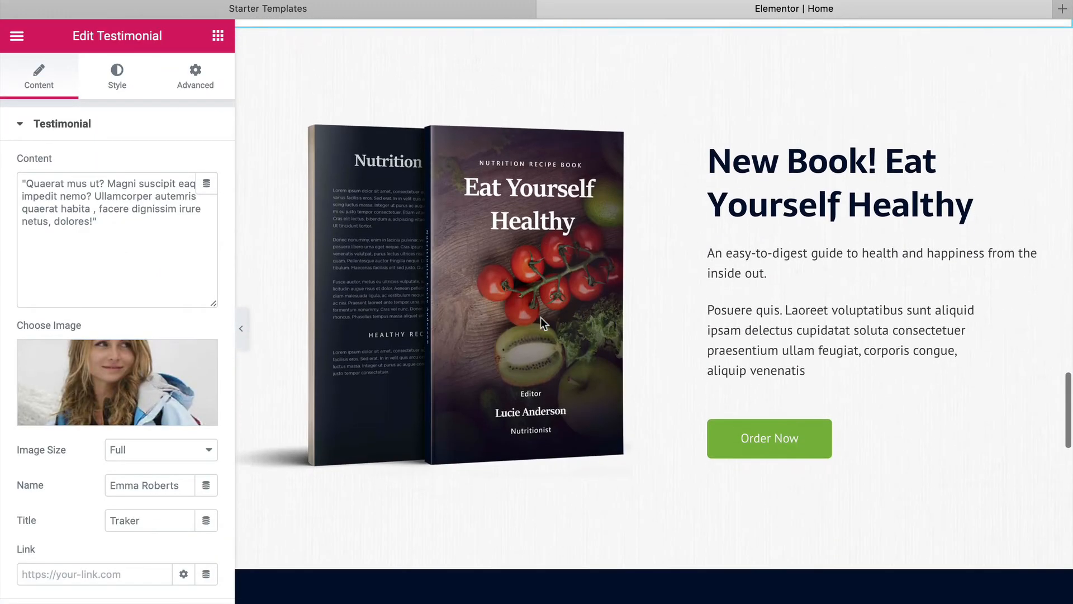
{"action": "scroll", "coordinate": [733, 268], "scroll_direction": "down", "scroll_amount": 5}
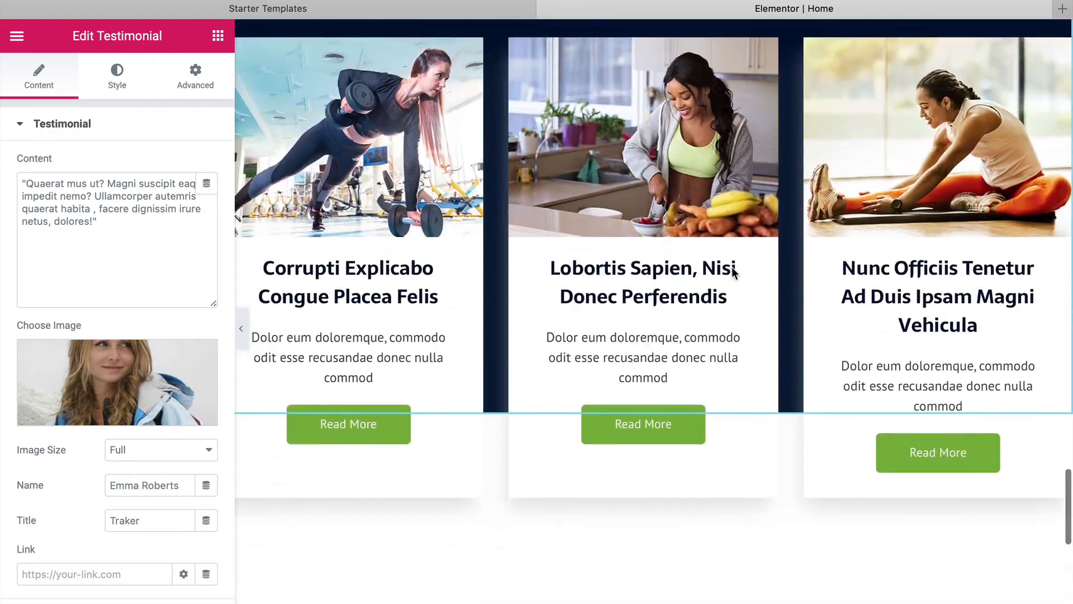
{"action": "scroll", "coordinate": [731, 269], "scroll_direction": "up", "scroll_amount": 15}
{"action": "scroll", "coordinate": [730, 273], "scroll_direction": "up", "scroll_amount": 8}
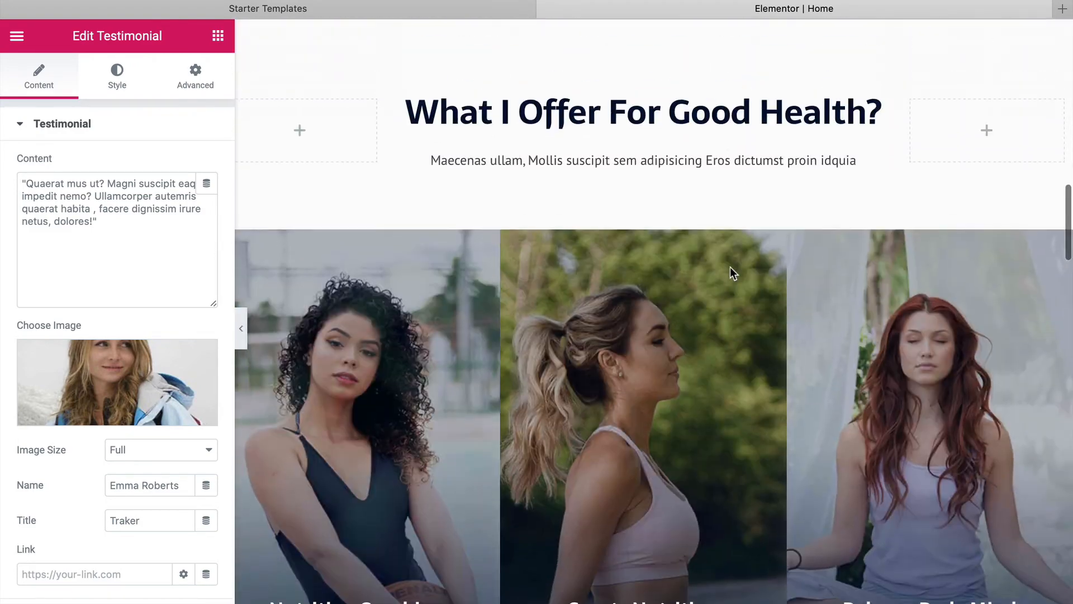
{"action": "scroll", "coordinate": [730, 273], "scroll_direction": "down", "scroll_amount": 5}
{"action": "scroll", "coordinate": [730, 266], "scroll_direction": "down", "scroll_amount": 15}
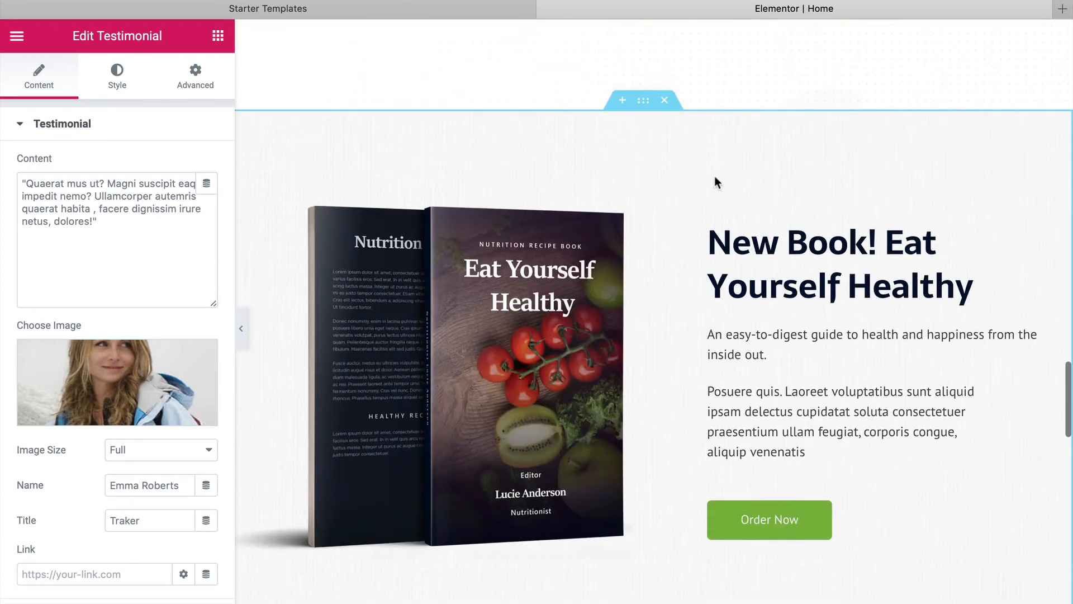
Step: Delete the "New Book! Eat Yourself Healthy" and "Health & Nutrition Articles" sections from the home page
{"action": "left_click", "coordinate": [665, 100]}
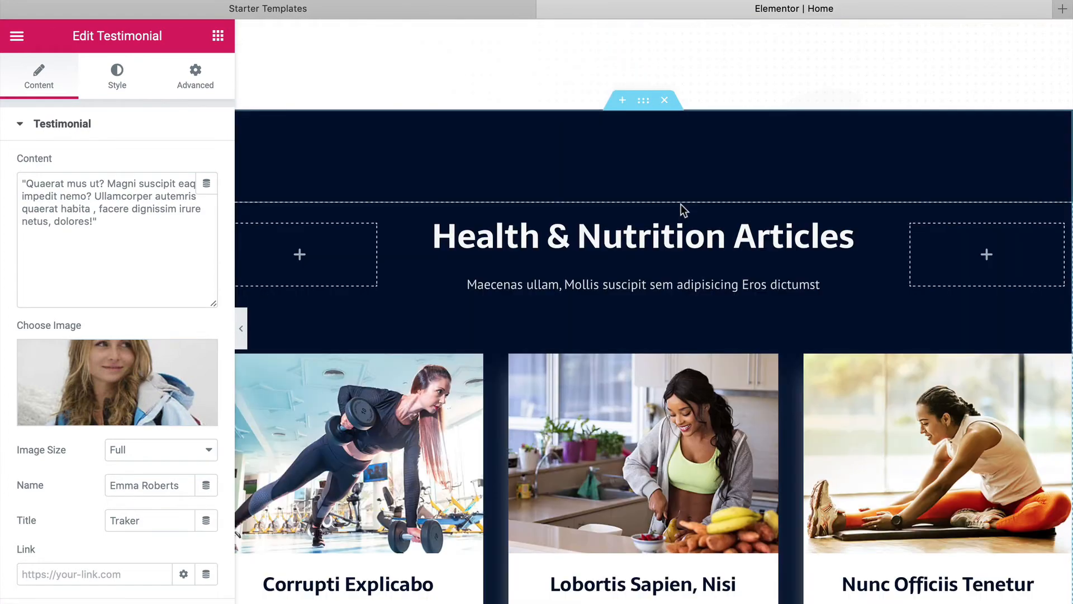
{"action": "scroll", "coordinate": [681, 210], "scroll_direction": "down", "scroll_amount": 5}
{"action": "scroll", "coordinate": [680, 203], "scroll_direction": "up", "scroll_amount": 5}
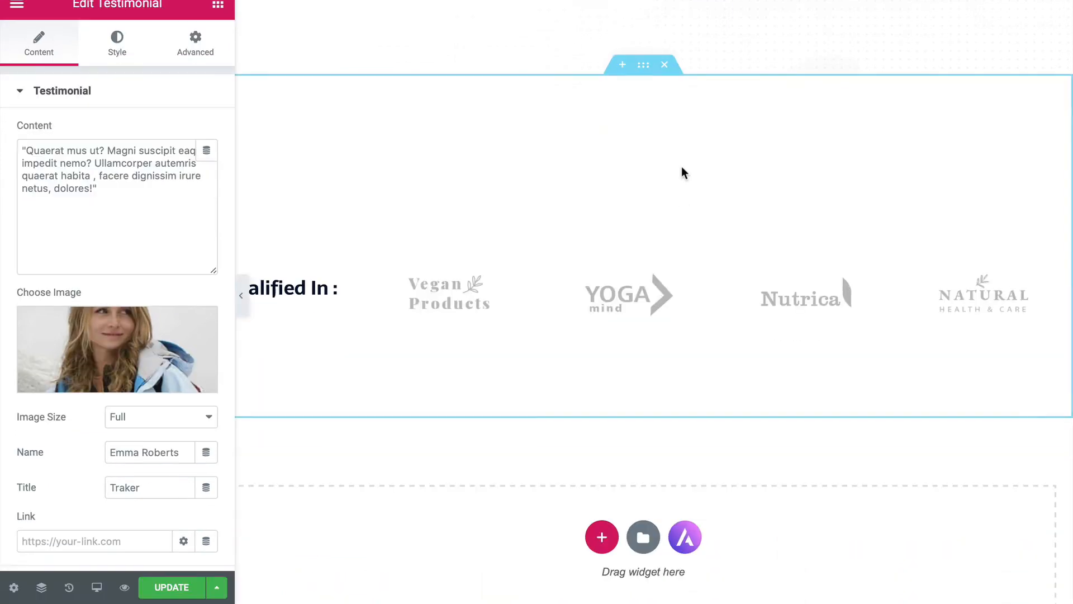
Step: Open the settings of the "YOGA mind" logo image, and look over the page from the footer up to the hero section
{"action": "scroll", "coordinate": [683, 205], "scroll_direction": "down", "scroll_amount": 3}
{"action": "left_click", "coordinate": [639, 120]}
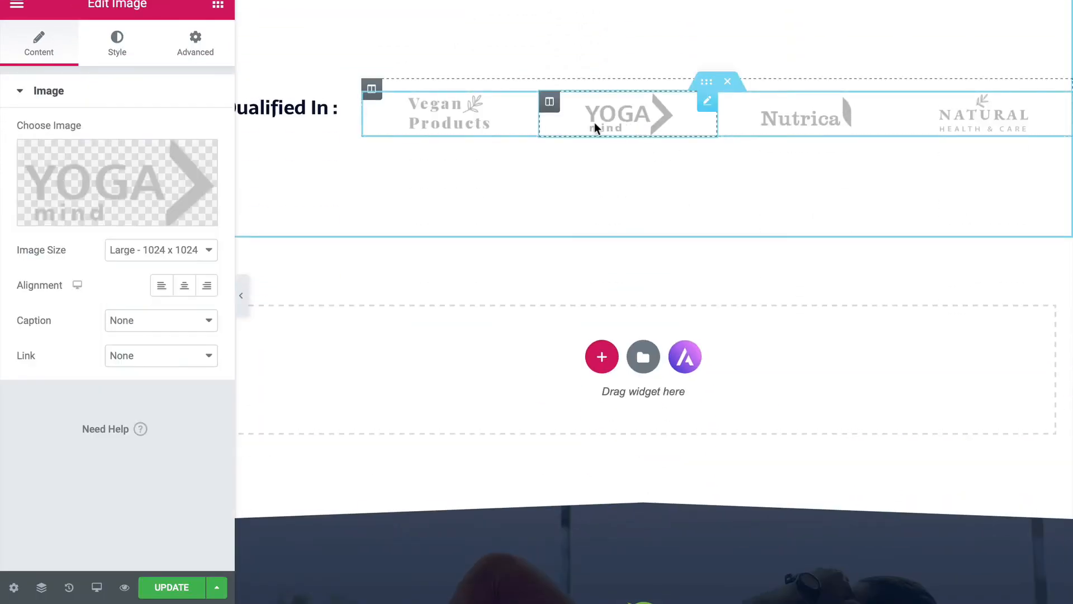
{"action": "scroll", "coordinate": [546, 245], "scroll_direction": "down", "scroll_amount": 4}
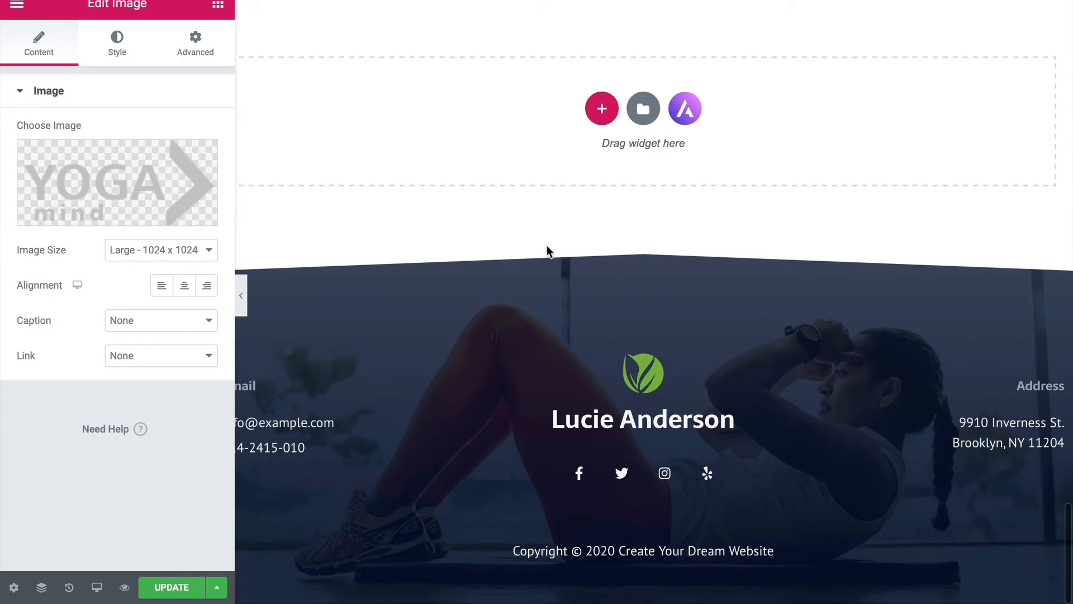
{"action": "scroll", "coordinate": [547, 245], "scroll_direction": "up", "scroll_amount": 15}
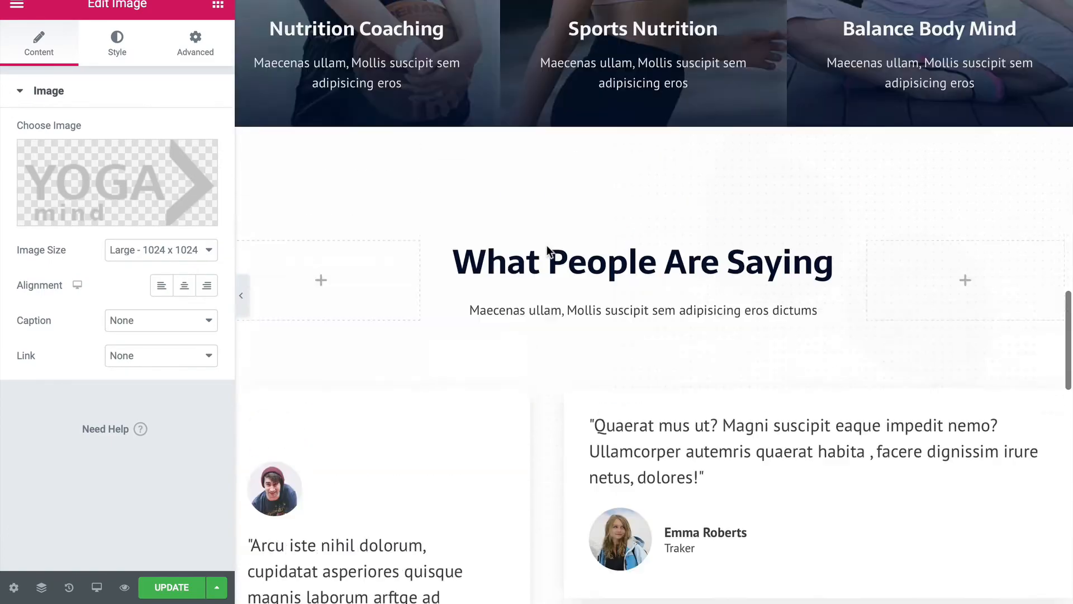
{"action": "scroll", "coordinate": [546, 245], "scroll_direction": "up", "scroll_amount": 15}
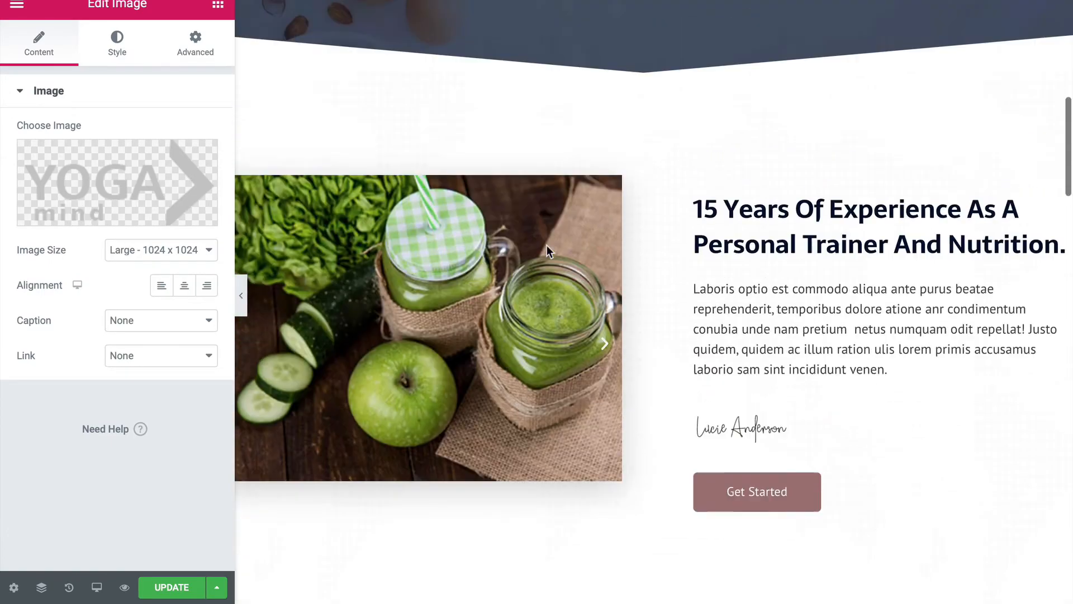
{"action": "scroll", "coordinate": [793, 122], "scroll_direction": "down", "scroll_amount": 10}
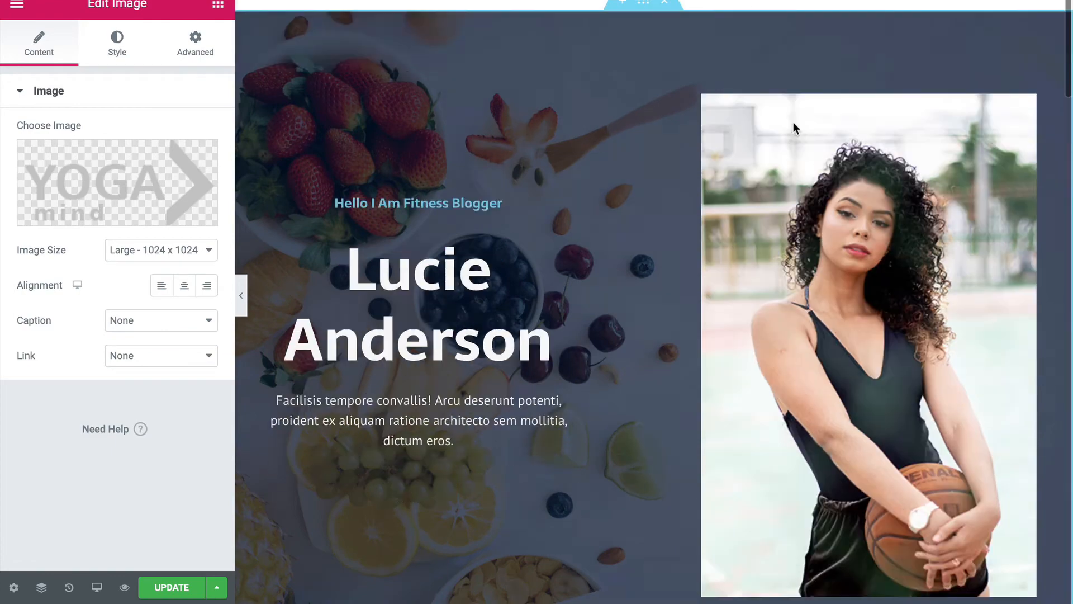
{"action": "scroll", "coordinate": [773, 184], "scroll_direction": "down", "scroll_amount": 15}
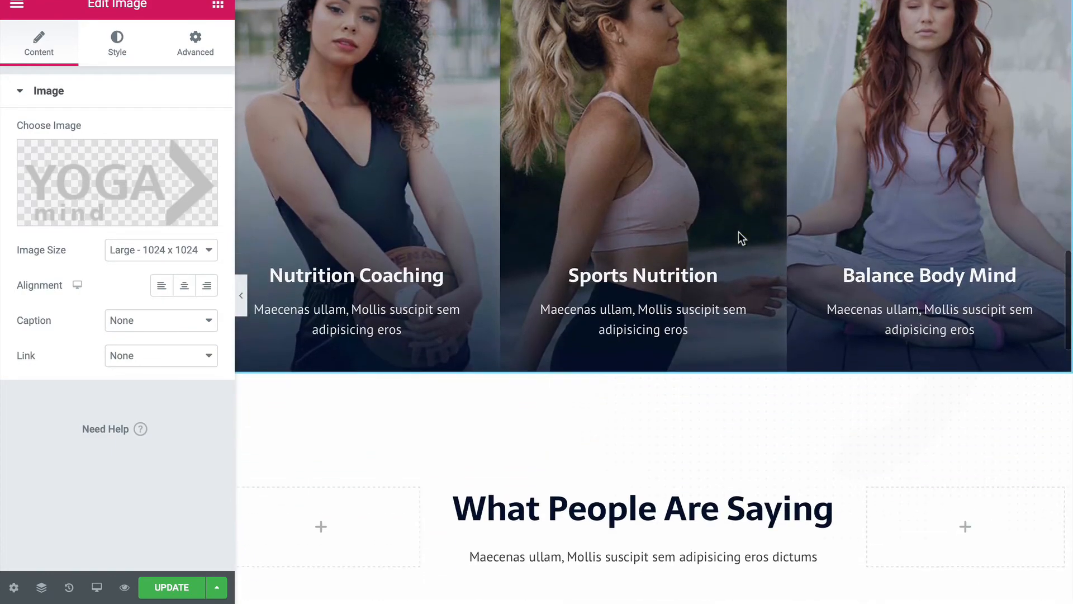
Step: Open the Navigator, collapse several of its sections and columns, and select the first section to go to the hero area
{"action": "left_click", "coordinate": [43, 591]}
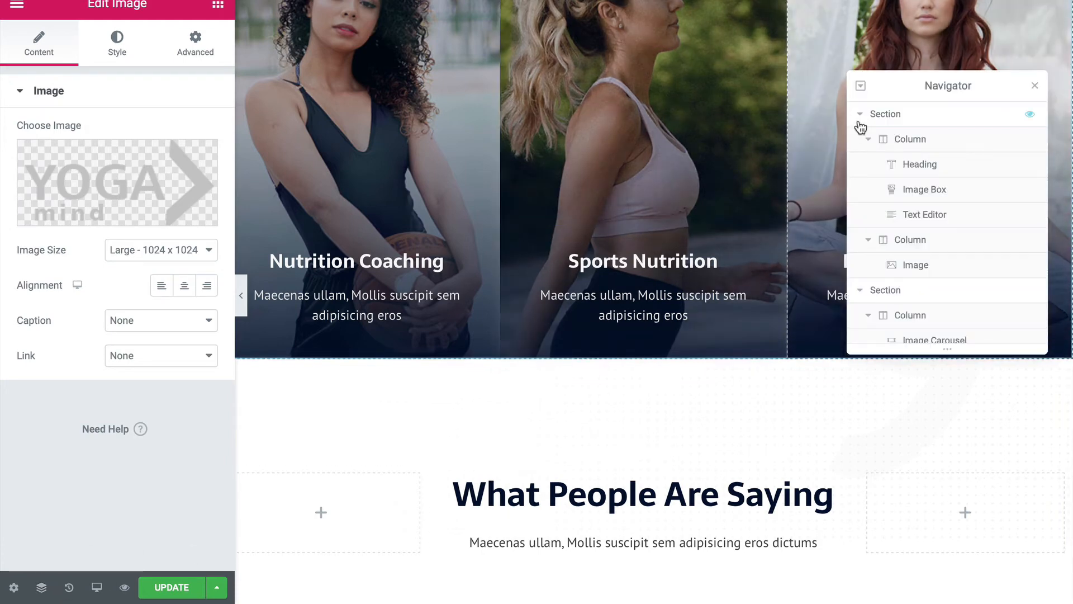
{"action": "left_click", "coordinate": [860, 115]}
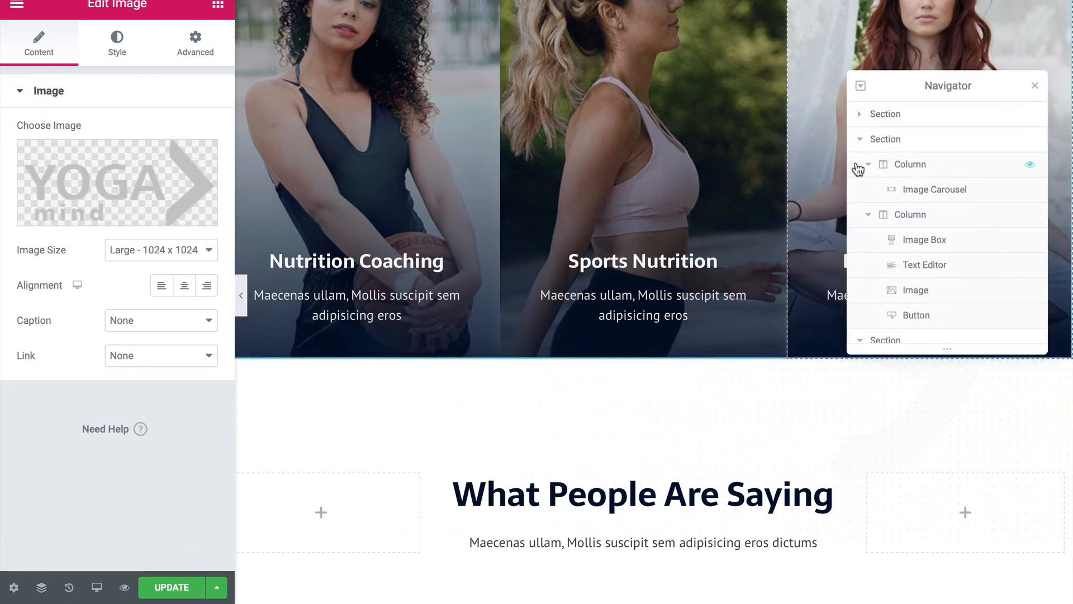
{"action": "left_click", "coordinate": [867, 165]}
{"action": "left_click", "coordinate": [868, 189]}
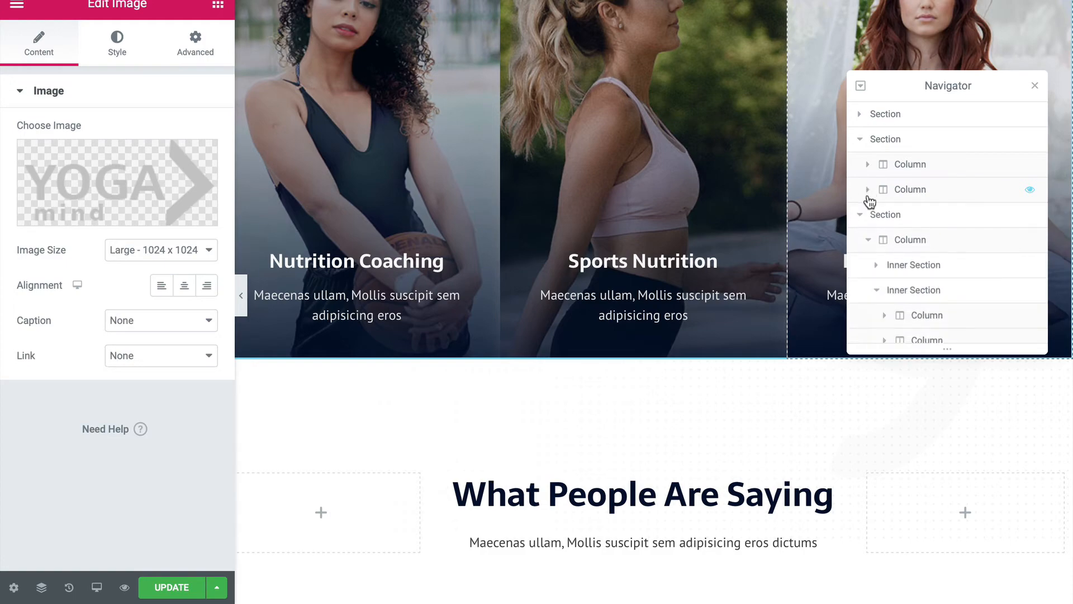
{"action": "left_click", "coordinate": [861, 216]}
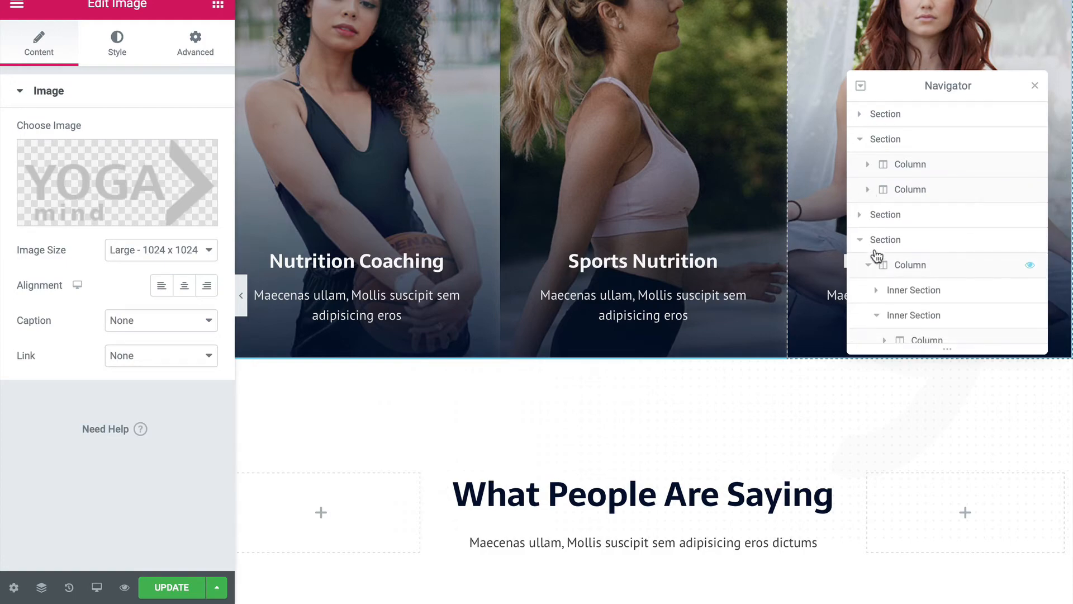
{"action": "left_click", "coordinate": [888, 143]}
{"action": "left_click", "coordinate": [893, 115]}
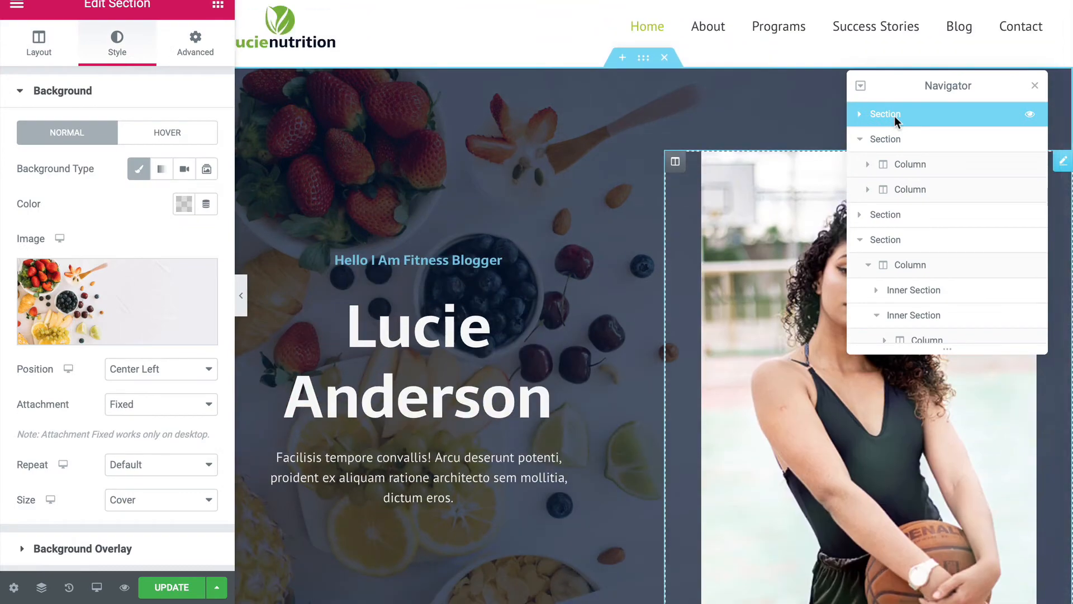
Step: Review the page's action history and restore the state of the latest "Column Removed" action
{"action": "scroll", "coordinate": [453, 274], "scroll_direction": "down", "scroll_amount": 15}
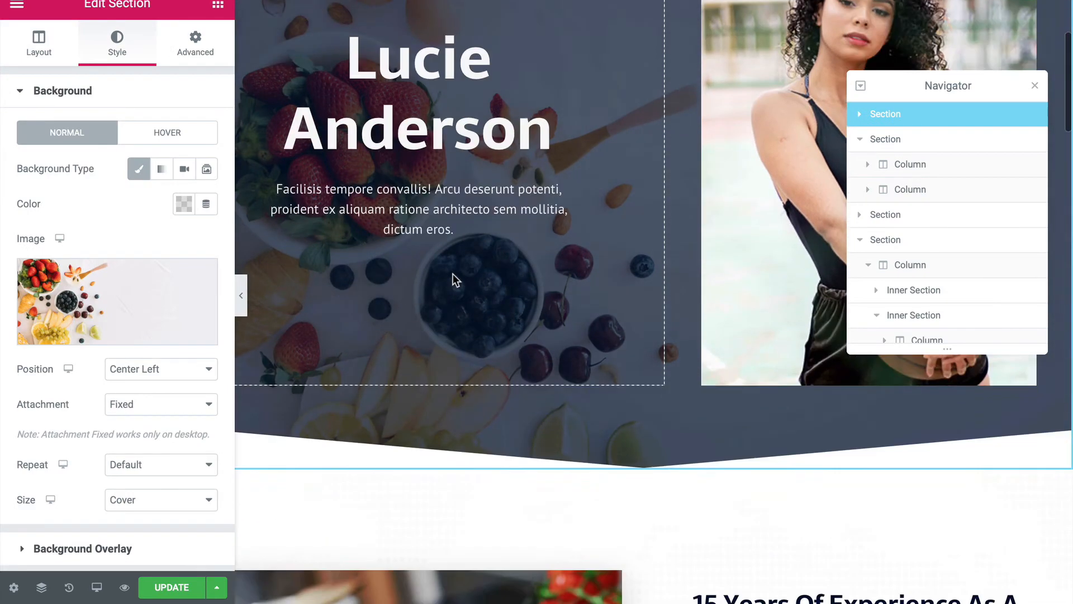
{"action": "scroll", "coordinate": [452, 273], "scroll_direction": "down", "scroll_amount": 12}
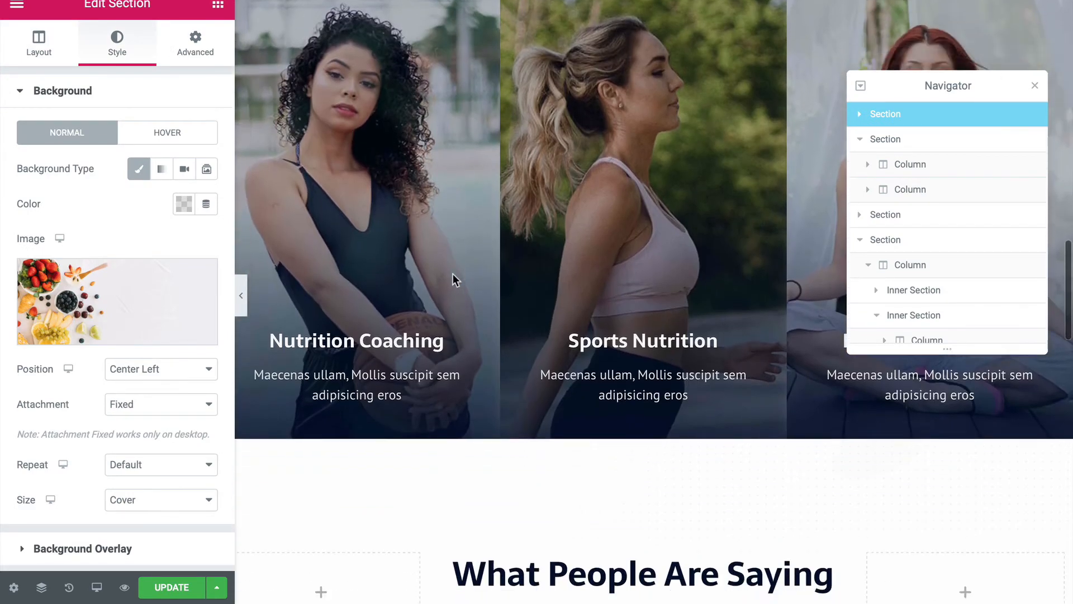
{"action": "scroll", "coordinate": [453, 273], "scroll_direction": "down", "scroll_amount": 1}
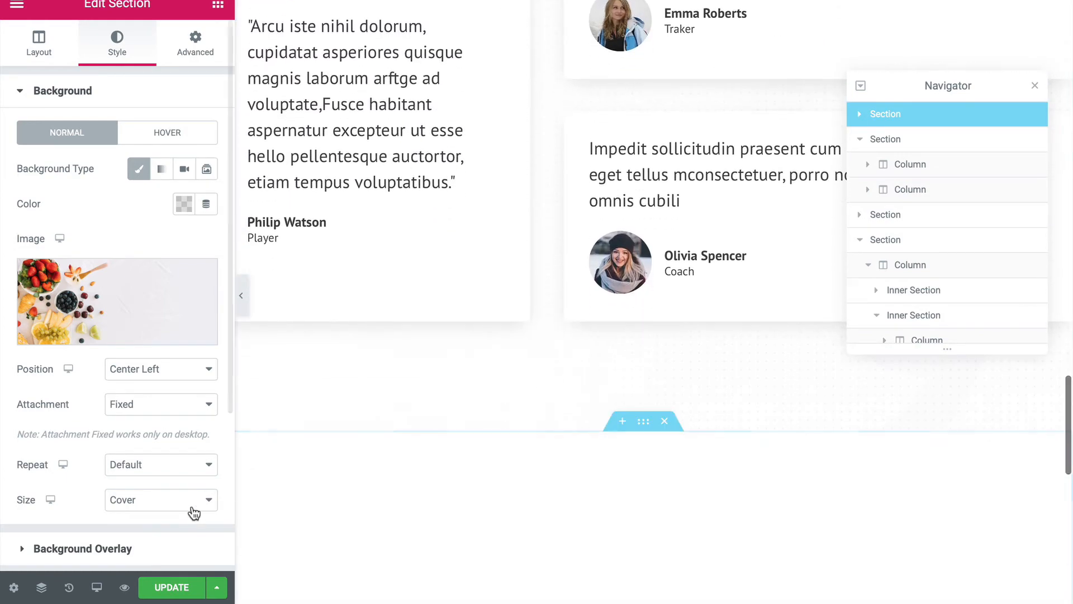
{"action": "left_click", "coordinate": [69, 587]}
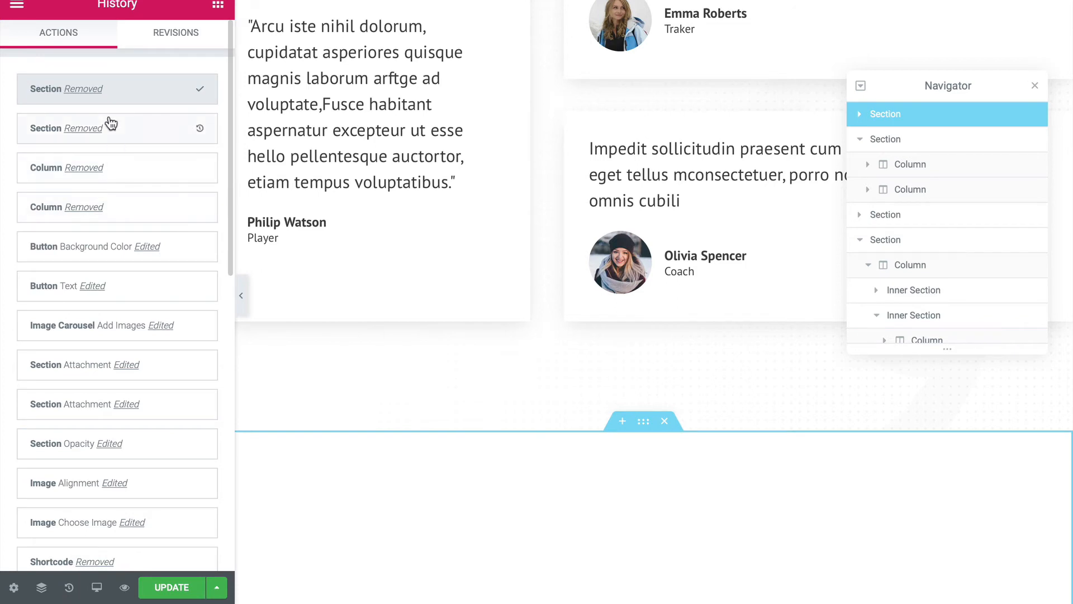
{"action": "scroll", "coordinate": [101, 301], "scroll_direction": "down", "scroll_amount": 10}
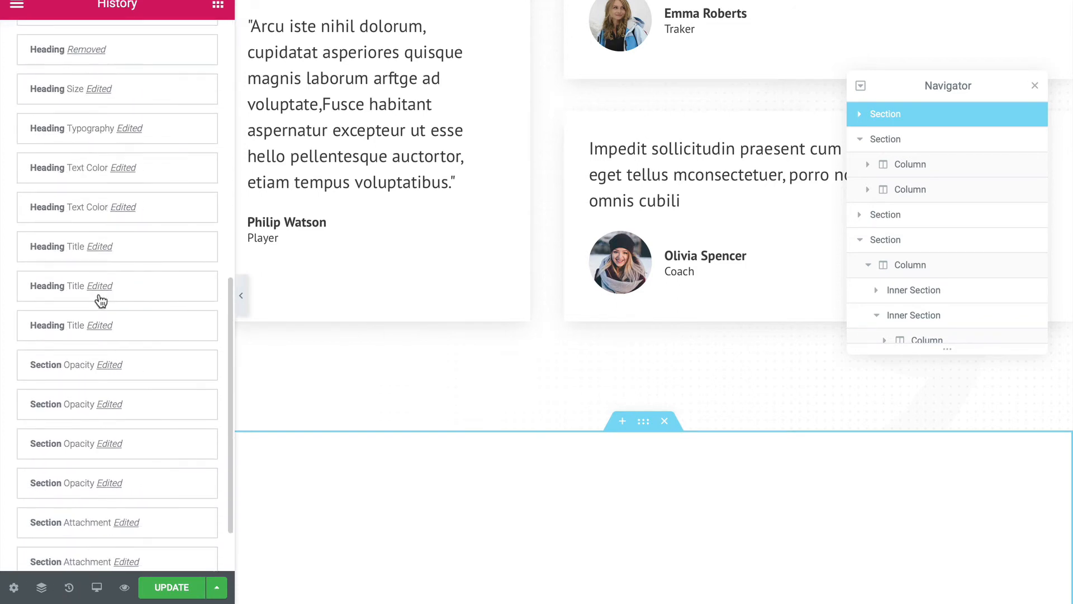
{"action": "scroll", "coordinate": [102, 301], "scroll_direction": "up", "scroll_amount": 10}
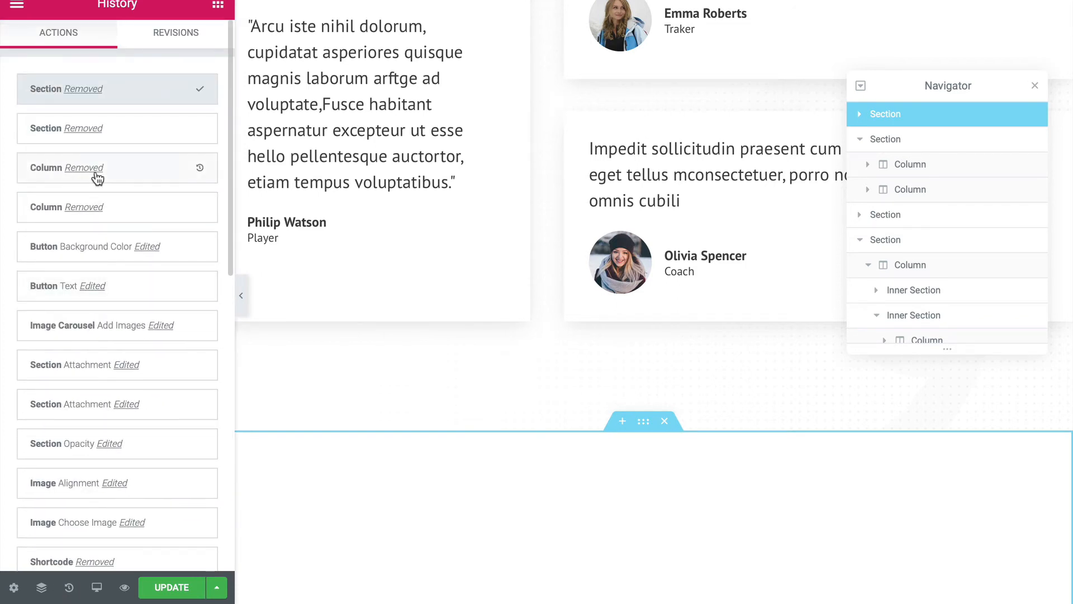
{"action": "left_click", "coordinate": [97, 173]}
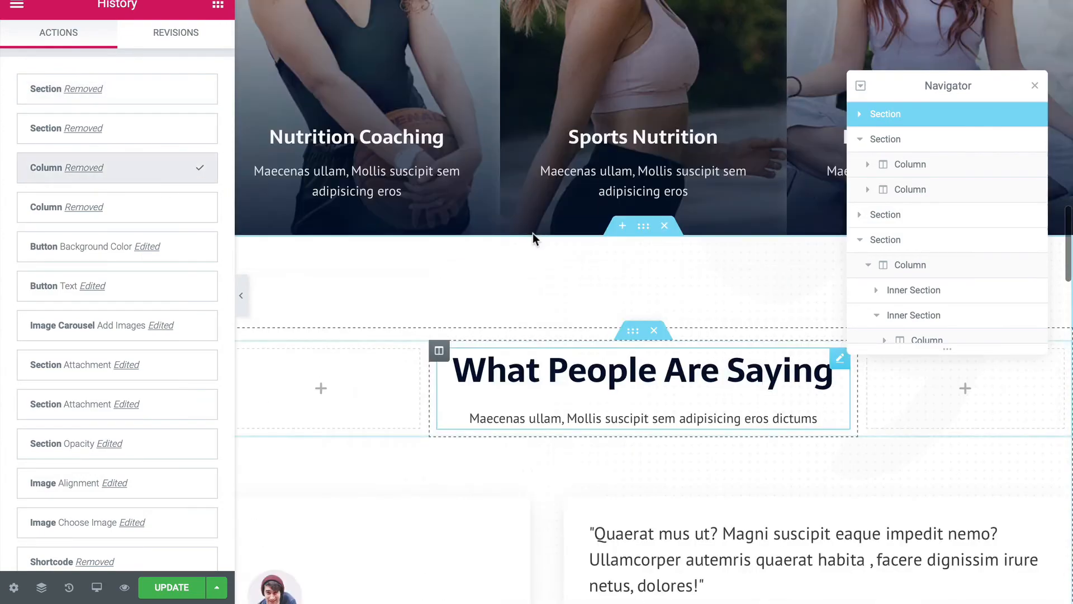
{"action": "scroll", "coordinate": [529, 236], "scroll_direction": "down", "scroll_amount": 15}
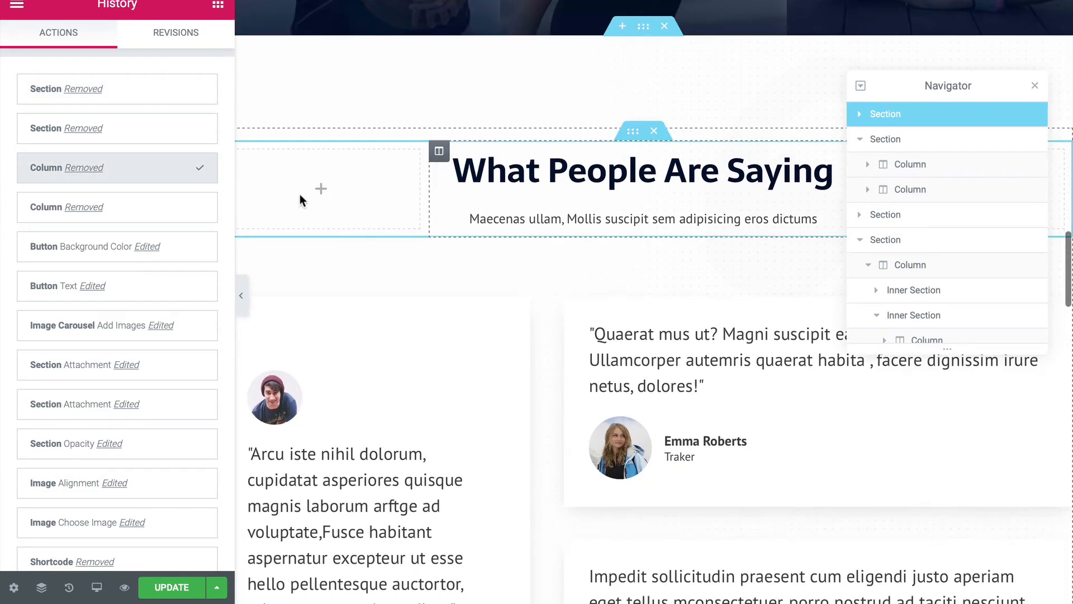
Step: Check the saved revisions, and revert the whole page to the "Editing Started" state in the action history
{"action": "left_click", "coordinate": [178, 33]}
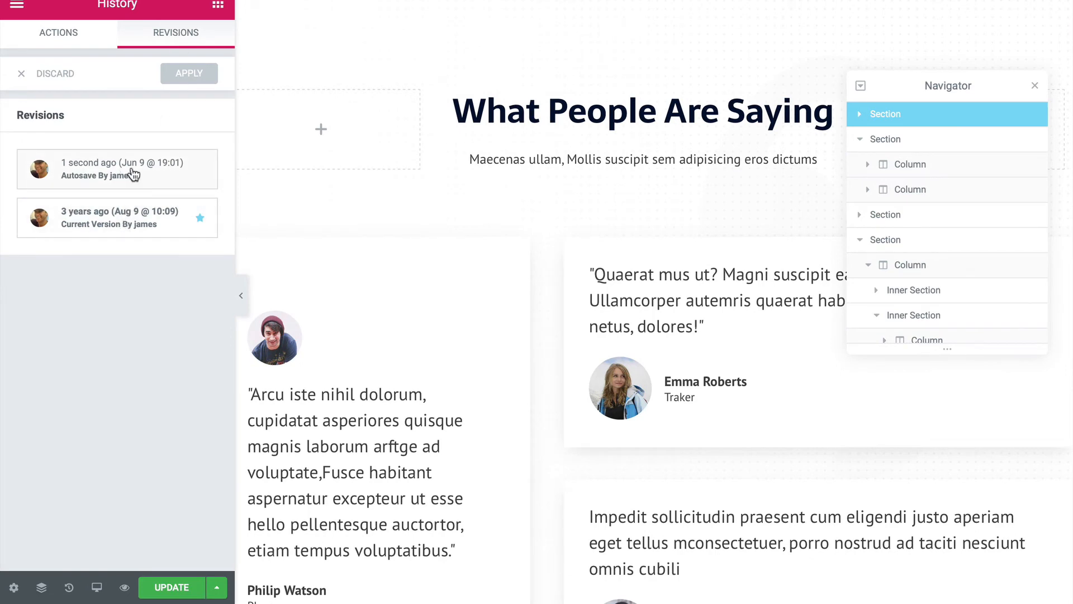
{"action": "left_click", "coordinate": [100, 45]}
{"action": "scroll", "coordinate": [141, 342], "scroll_direction": "down", "scroll_amount": 12}
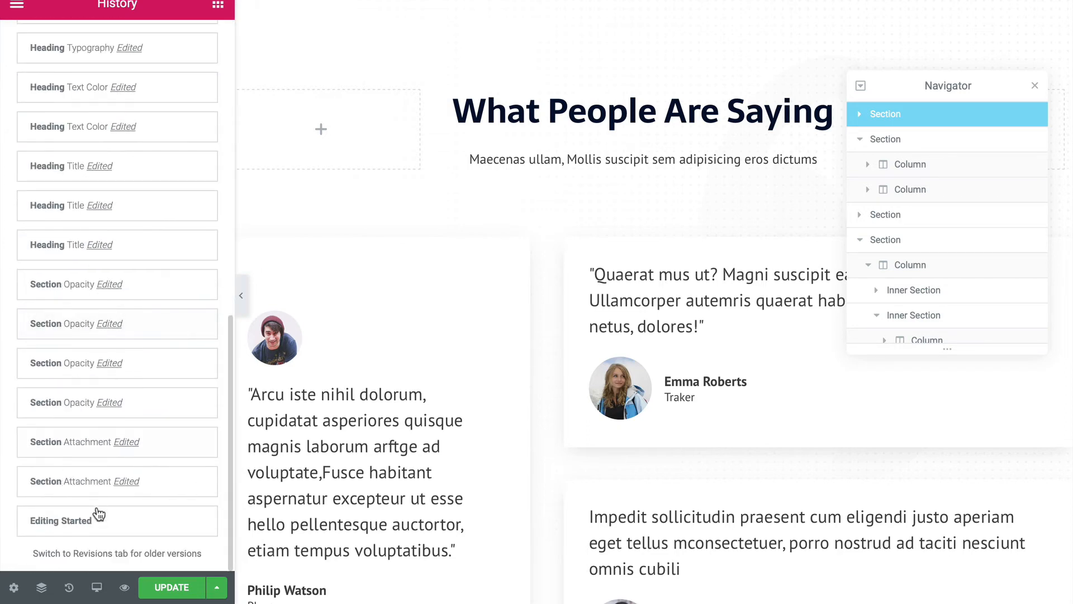
{"action": "left_click", "coordinate": [102, 522]}
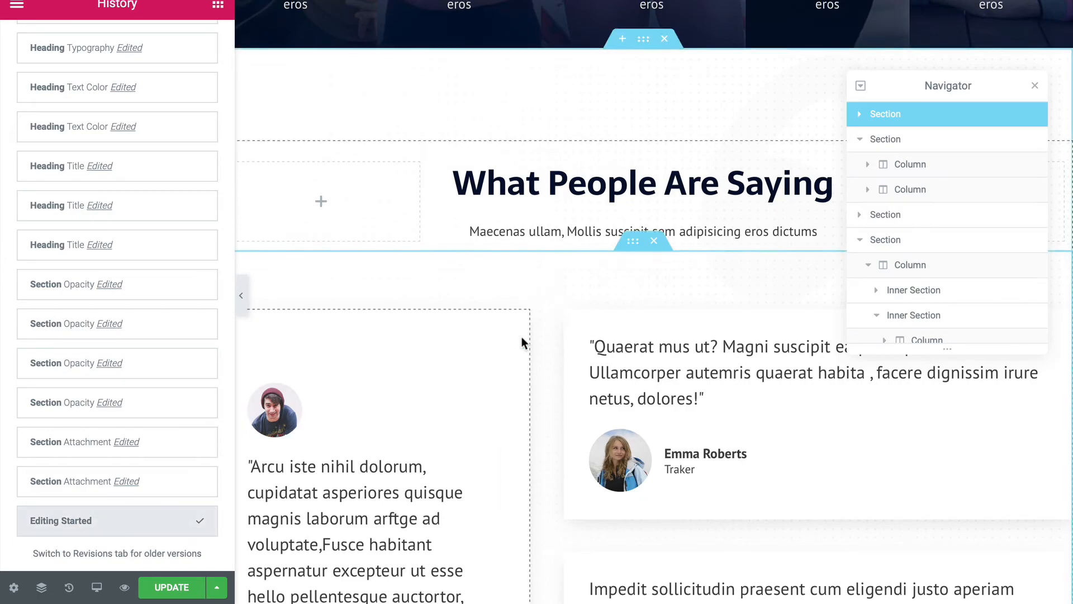
{"action": "scroll", "coordinate": [521, 336], "scroll_direction": "up", "scroll_amount": 20}
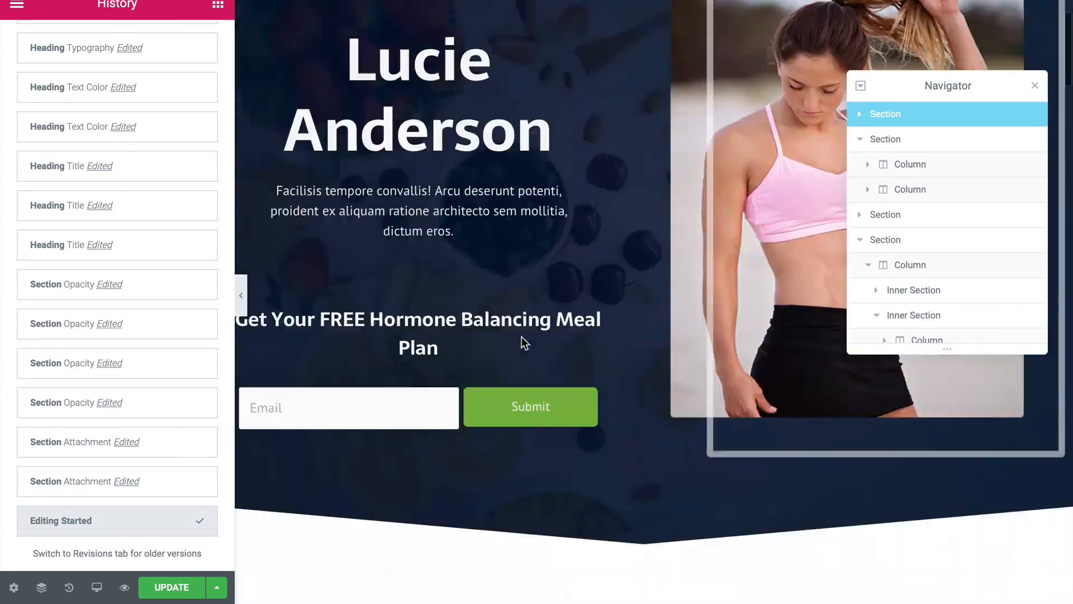
{"action": "scroll", "coordinate": [521, 337], "scroll_direction": "up", "scroll_amount": 3}
{"action": "scroll", "coordinate": [521, 337], "scroll_direction": "down", "scroll_amount": 8}
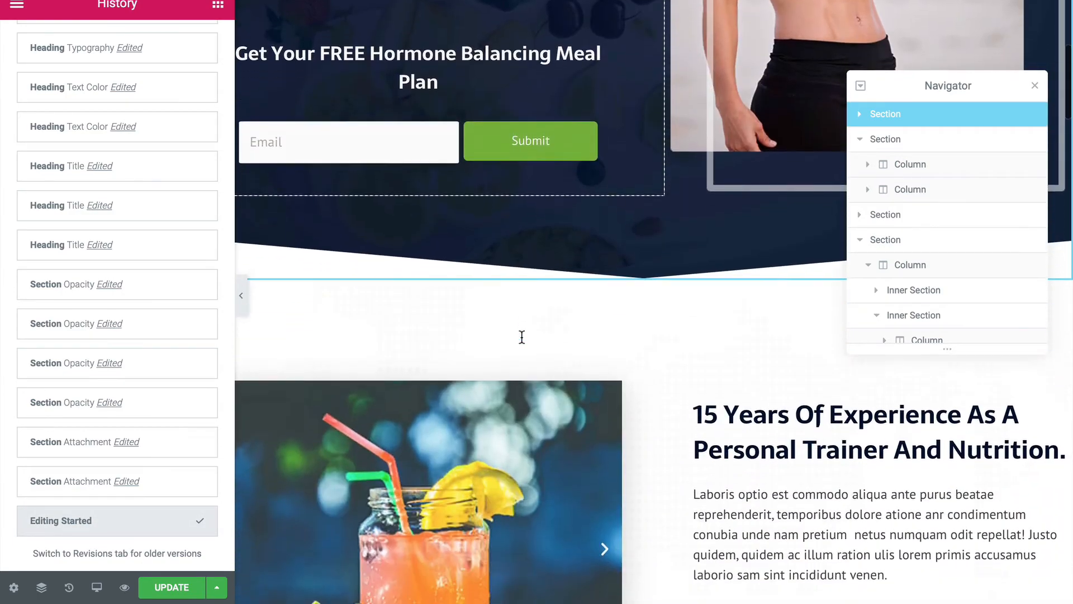
Step: Close the Navigator and save the restored home page
{"action": "left_click", "coordinate": [1034, 85]}
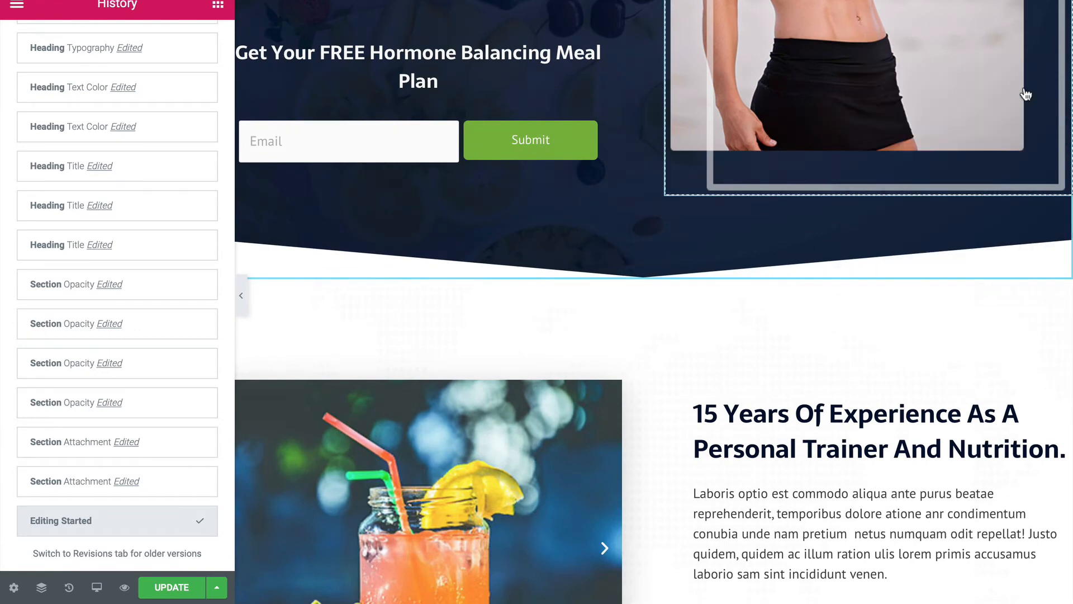
{"action": "key", "text": "ctrl+s"}
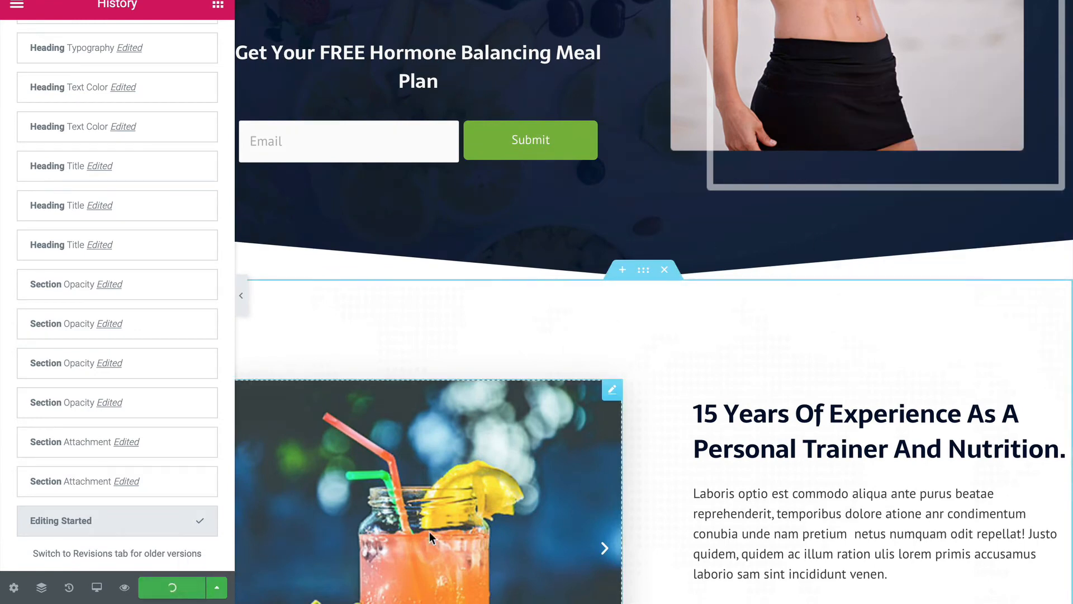
{"action": "left_click", "coordinate": [470, 508]}
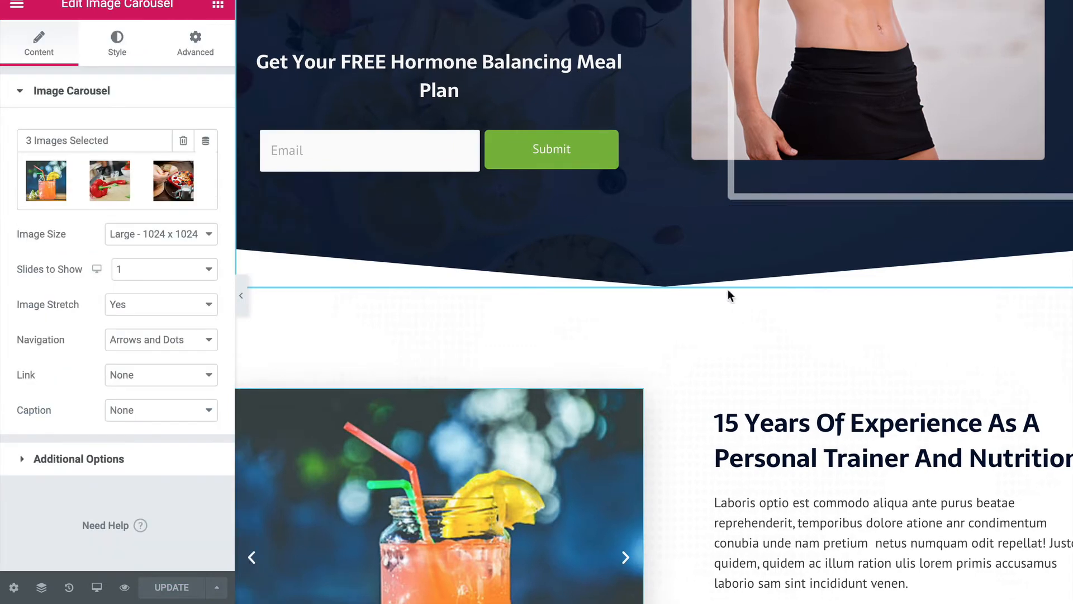
Step: Preview the home page and look over its hero, experience and "What I Offer For Good Health?" sections
{"action": "left_click", "coordinate": [124, 588]}
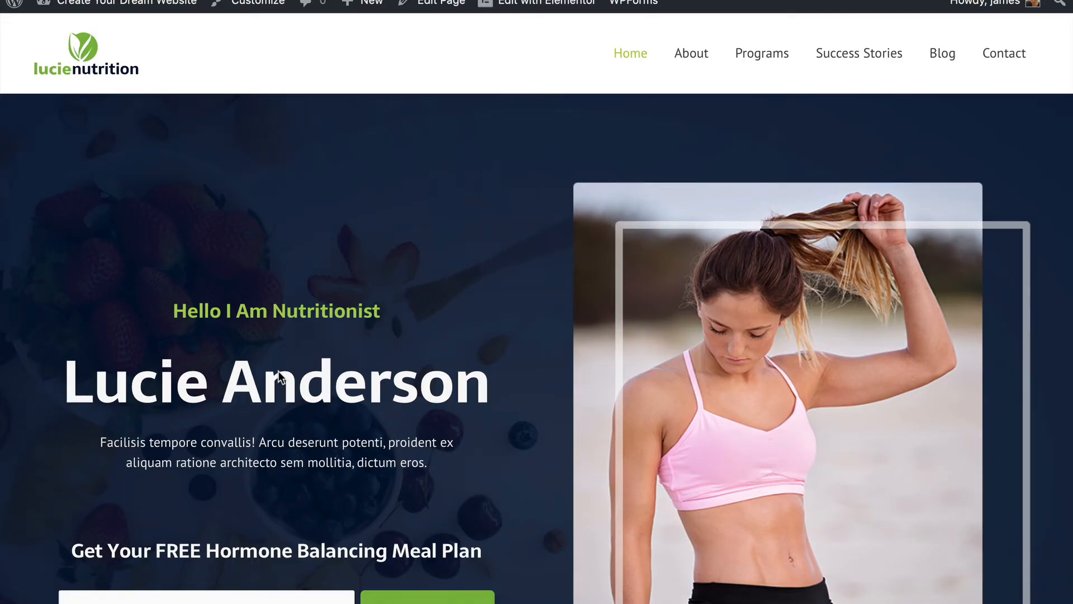
{"action": "scroll", "coordinate": [445, 196], "scroll_direction": "down", "scroll_amount": 15}
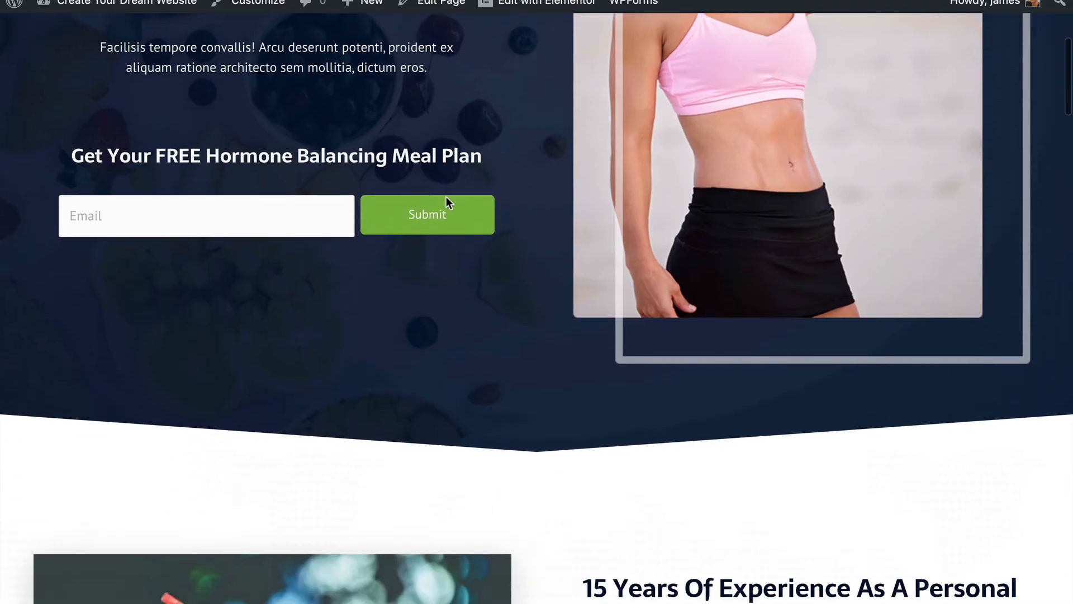
{"action": "scroll", "coordinate": [446, 196], "scroll_direction": "down", "scroll_amount": 7}
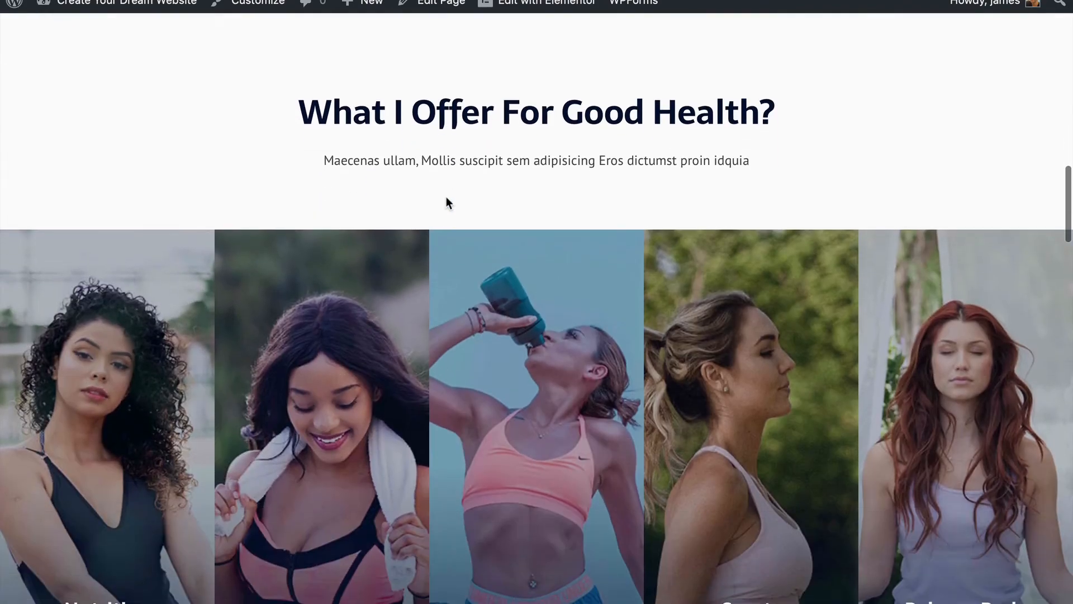
{"action": "scroll", "coordinate": [446, 201], "scroll_direction": "up", "scroll_amount": 15}
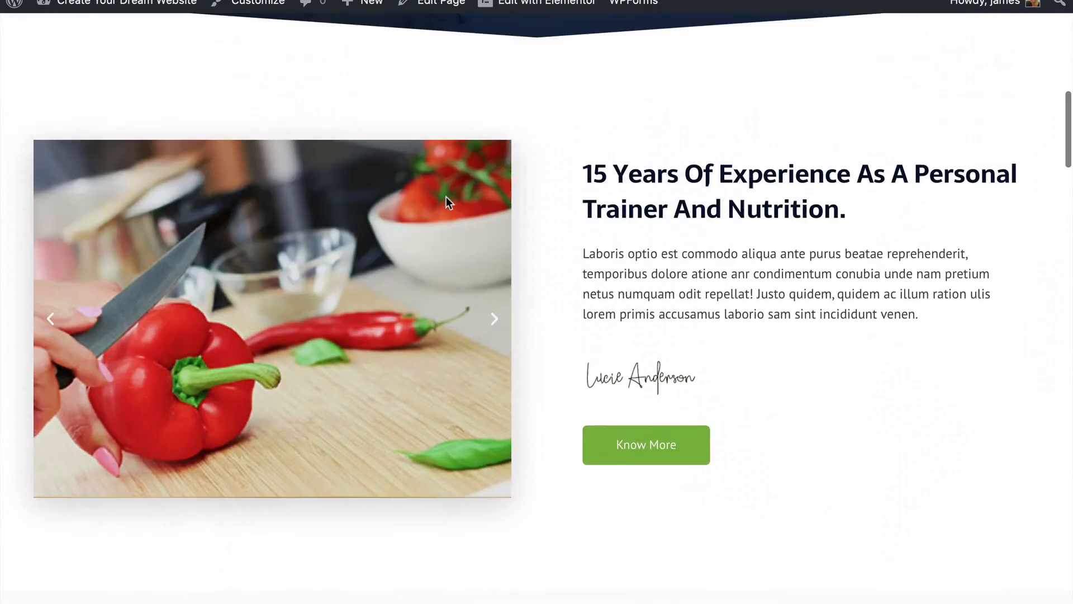
{"action": "scroll", "coordinate": [445, 196], "scroll_direction": "up", "scroll_amount": 5}
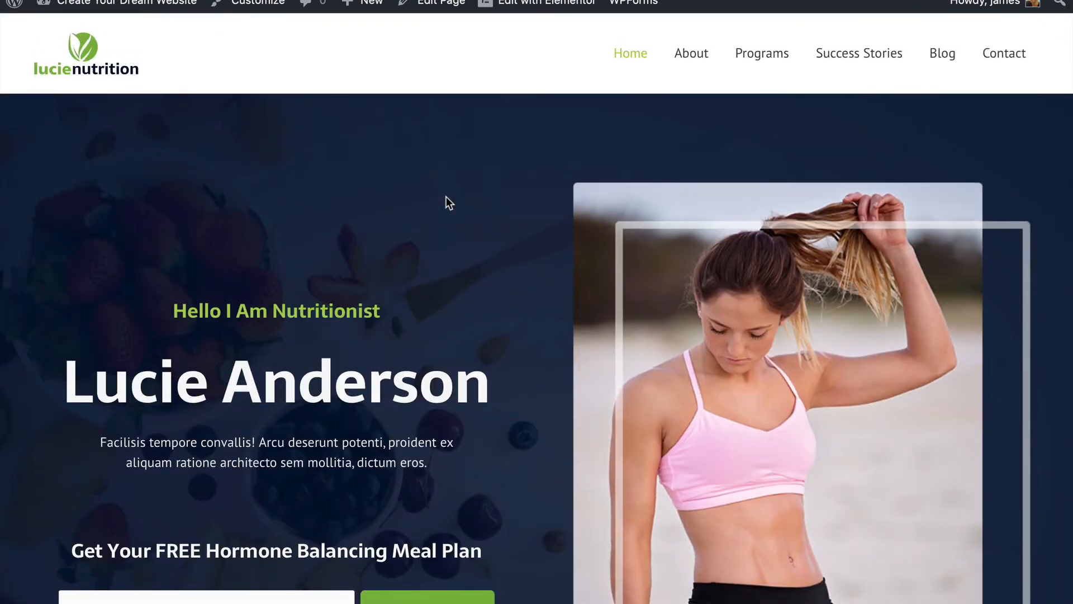
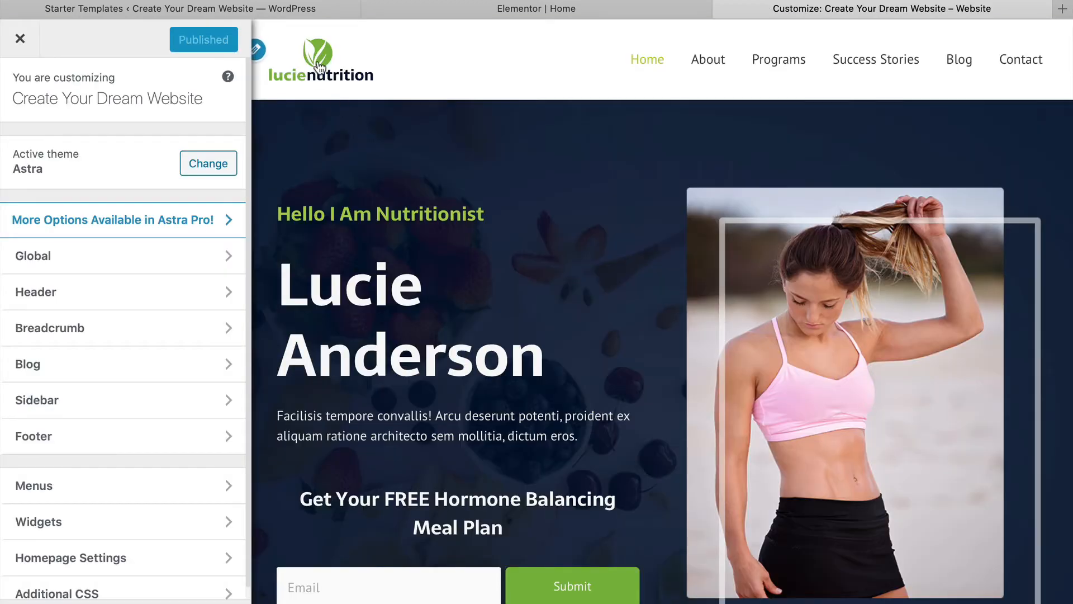
Step: Leave the site customizer, open the Footer template in Elementor, and view the settings of its logo image box
{"action": "left_click", "coordinate": [258, 50]}
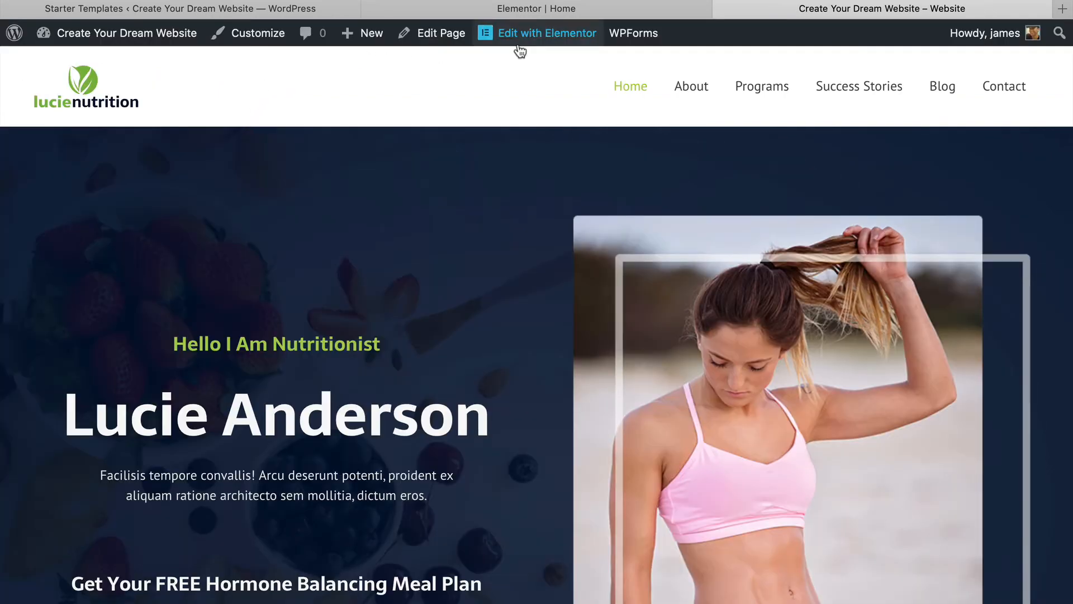
{"action": "mouse_move", "coordinate": [520, 47]}
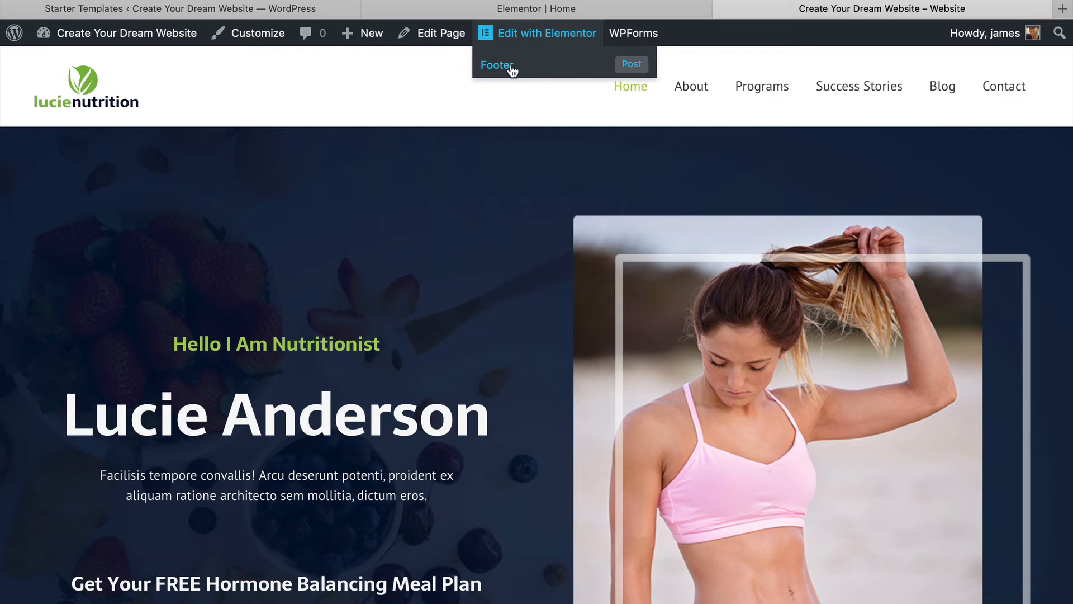
{"action": "left_click", "coordinate": [509, 66]}
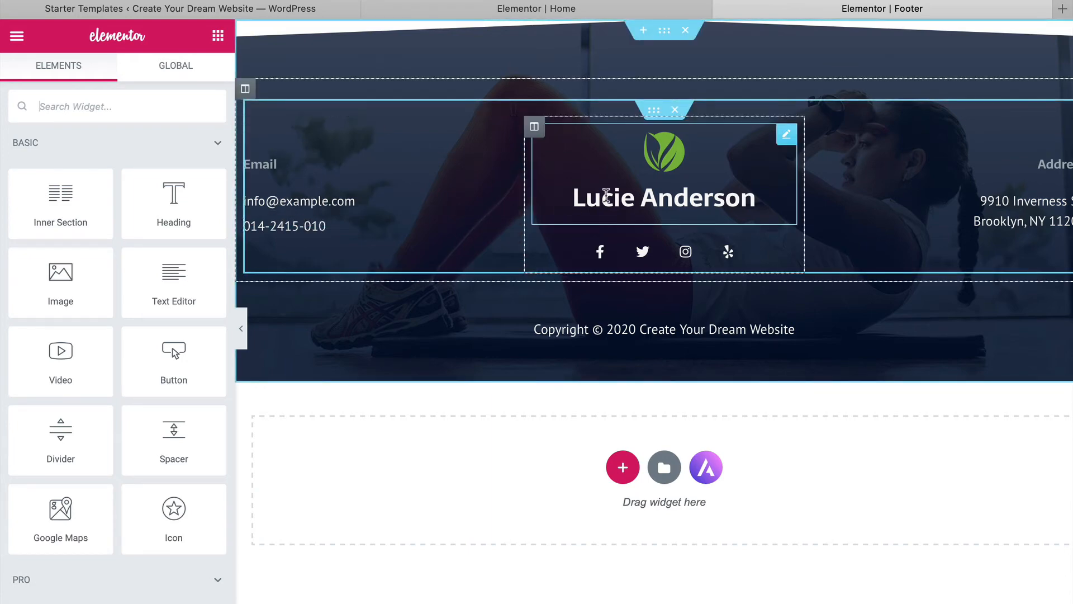
{"action": "left_click", "coordinate": [665, 166]}
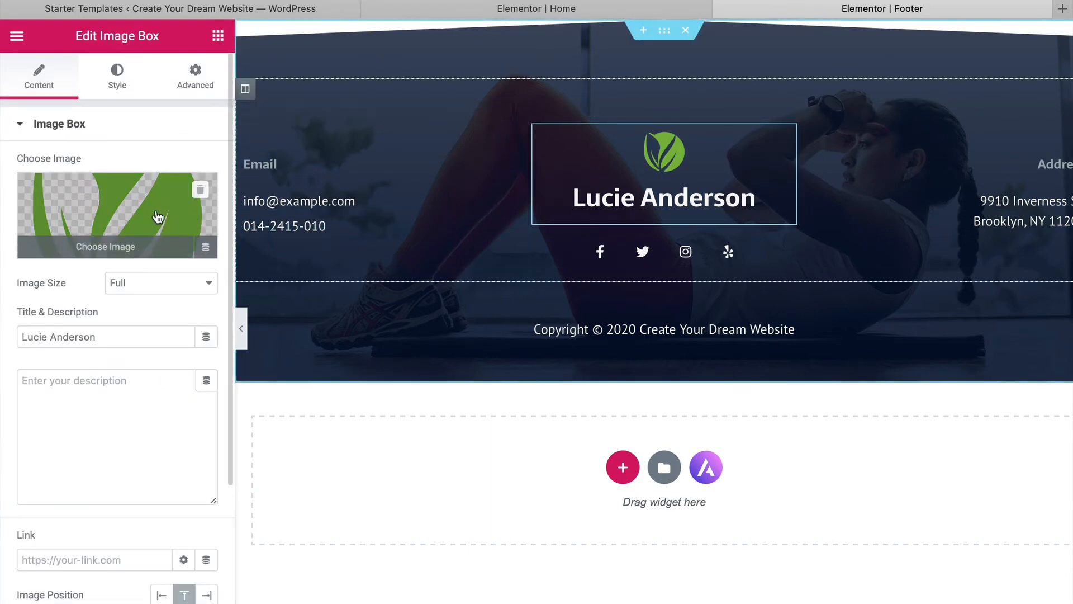
Step: Look over the Facebook and Instagram entries of the footer's social icons, and check the icon library without inserting anything
{"action": "left_click", "coordinate": [607, 261]}
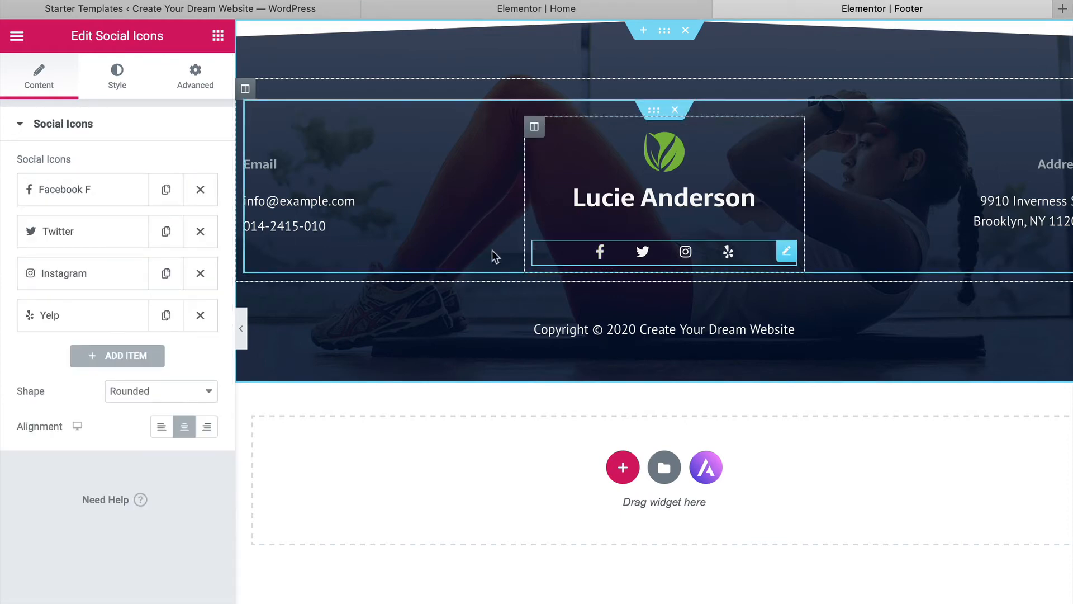
{"action": "left_click", "coordinate": [95, 189]}
{"action": "left_click", "coordinate": [92, 352]}
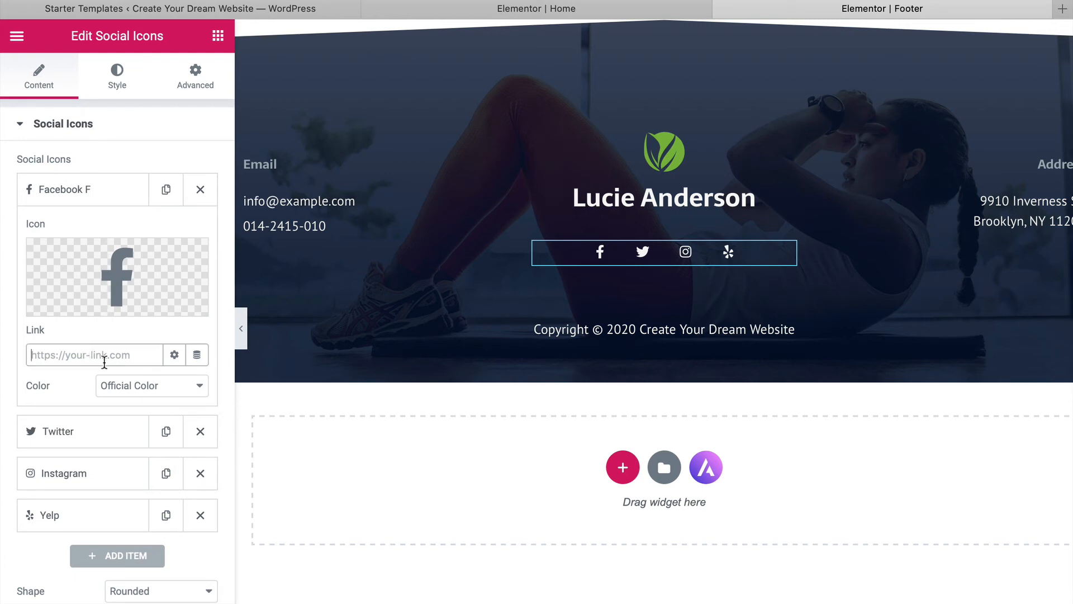
{"action": "scroll", "coordinate": [104, 362], "scroll_direction": "down", "scroll_amount": 3}
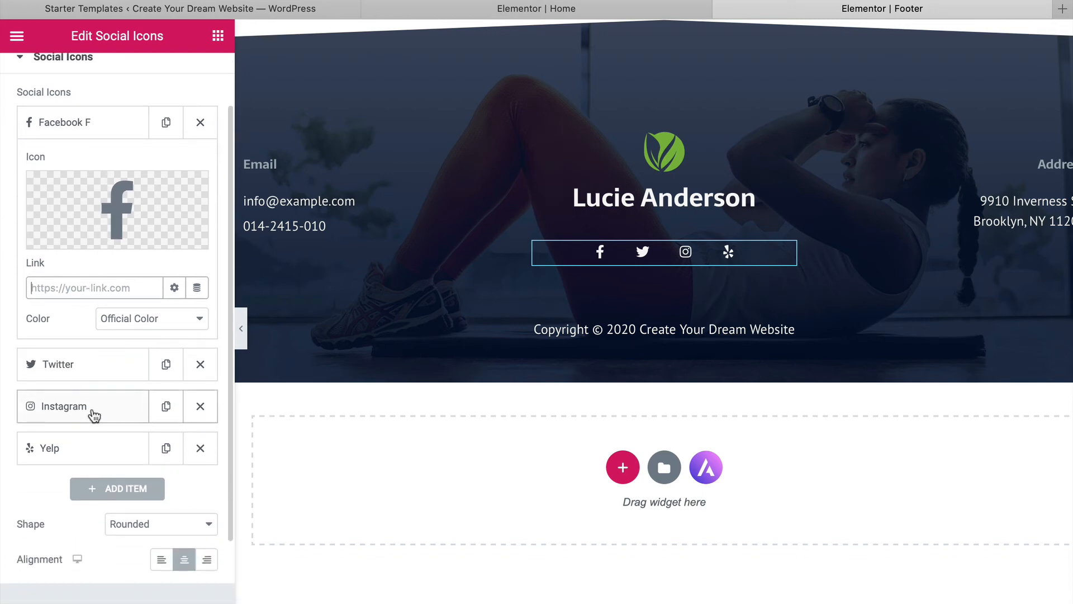
{"action": "left_click", "coordinate": [94, 416]}
{"action": "mouse_move", "coordinate": [88, 331]}
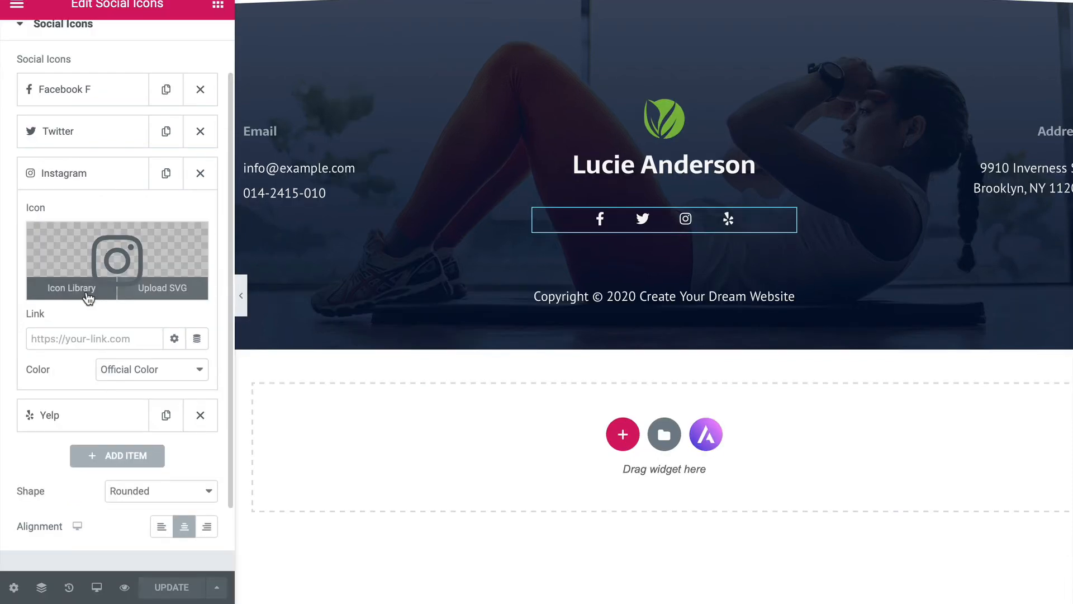
{"action": "left_click", "coordinate": [88, 296]}
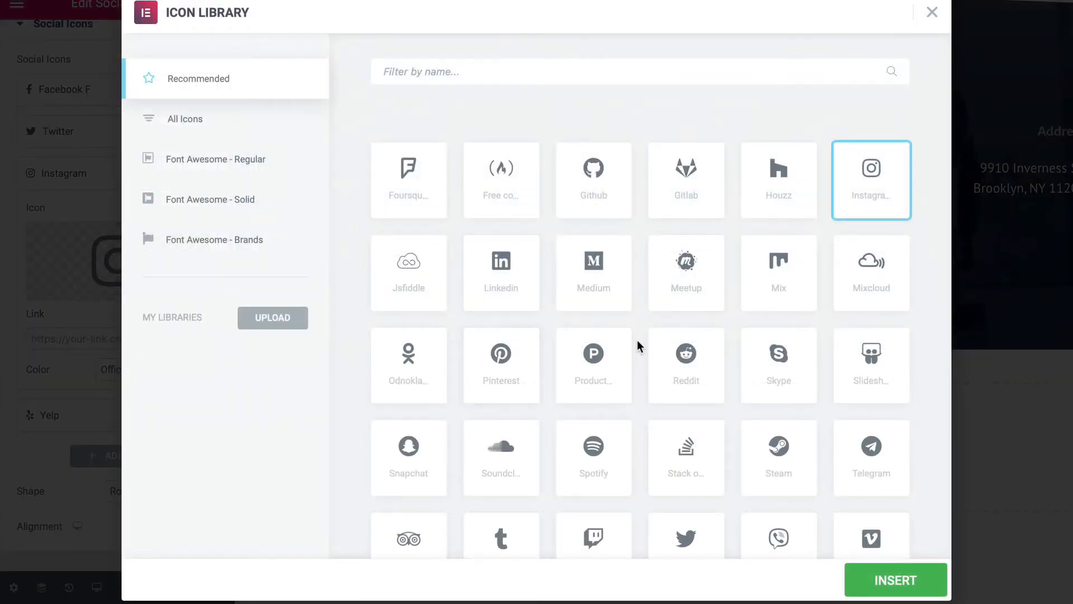
{"action": "left_click", "coordinate": [932, 13]}
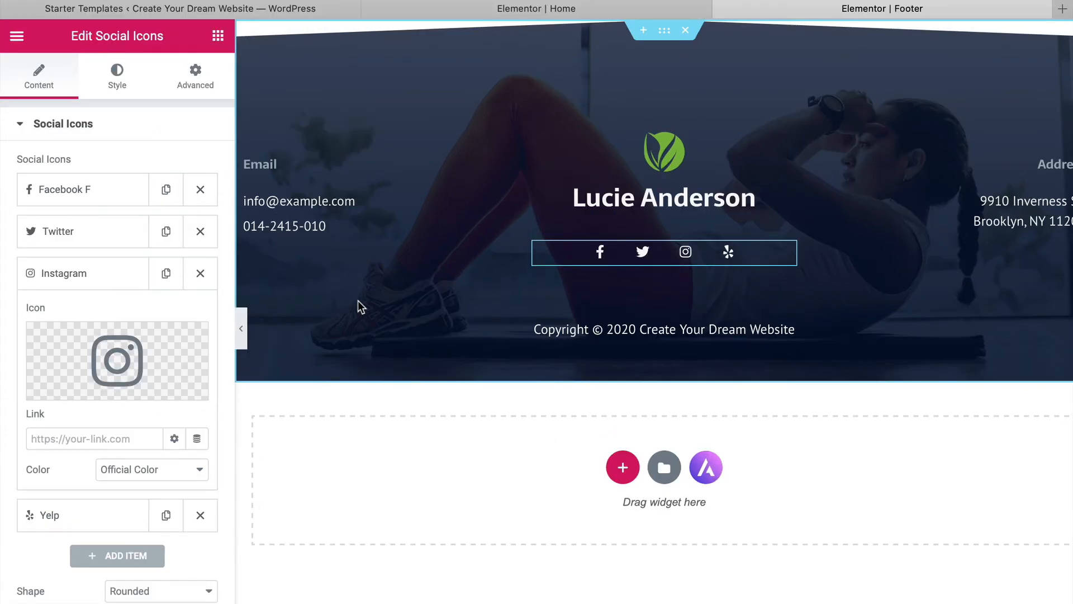
Step: Exit the footer editor to the dashboard and visit the live site
{"action": "left_click", "coordinate": [18, 37]}
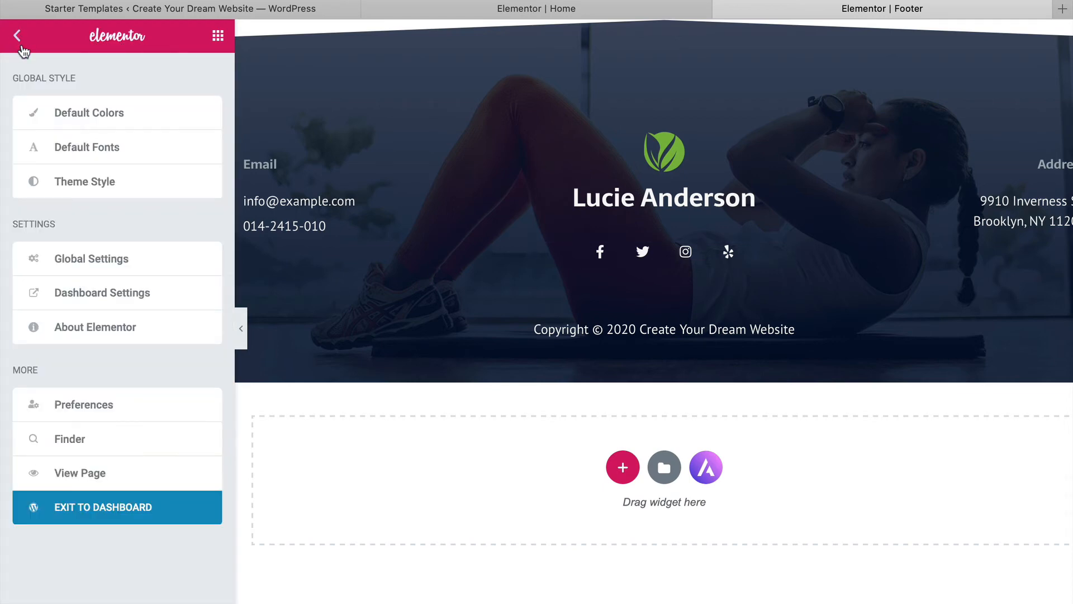
{"action": "left_click", "coordinate": [113, 501]}
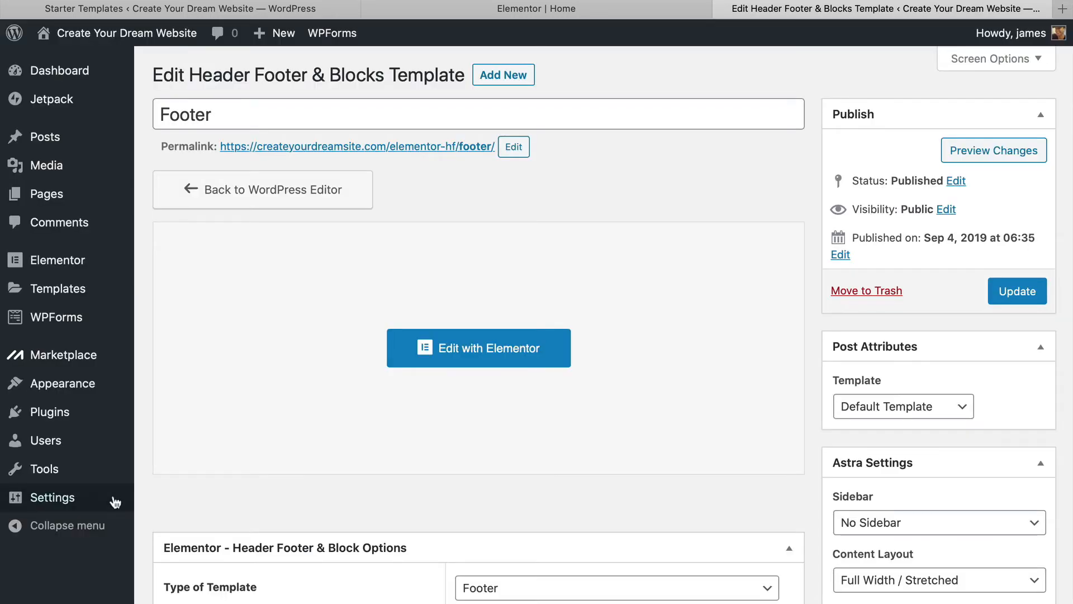
{"action": "mouse_move", "coordinate": [48, 39]}
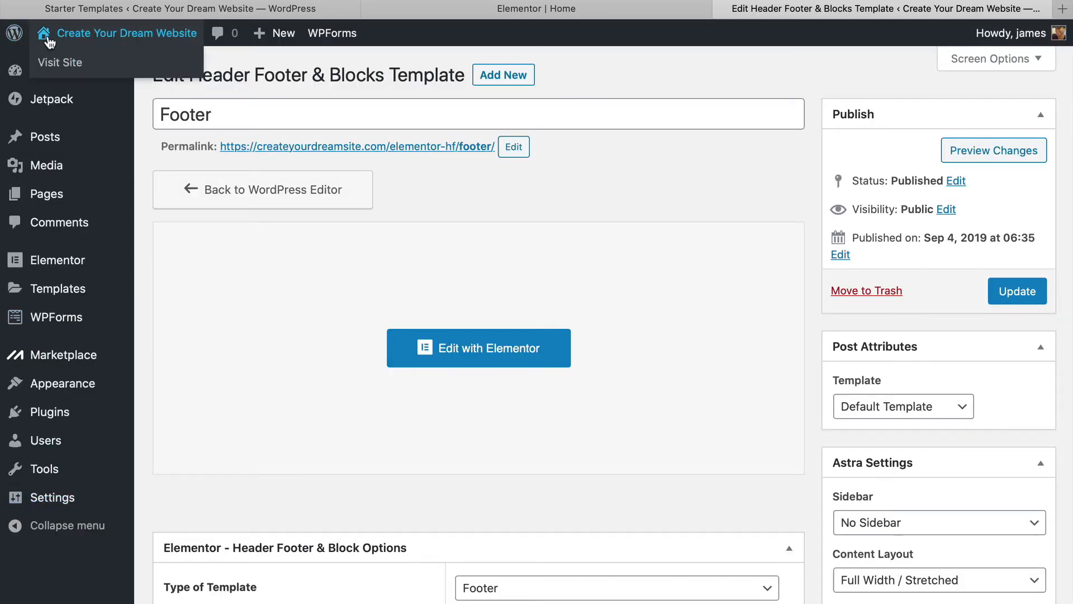
{"action": "left_click", "coordinate": [48, 37]}
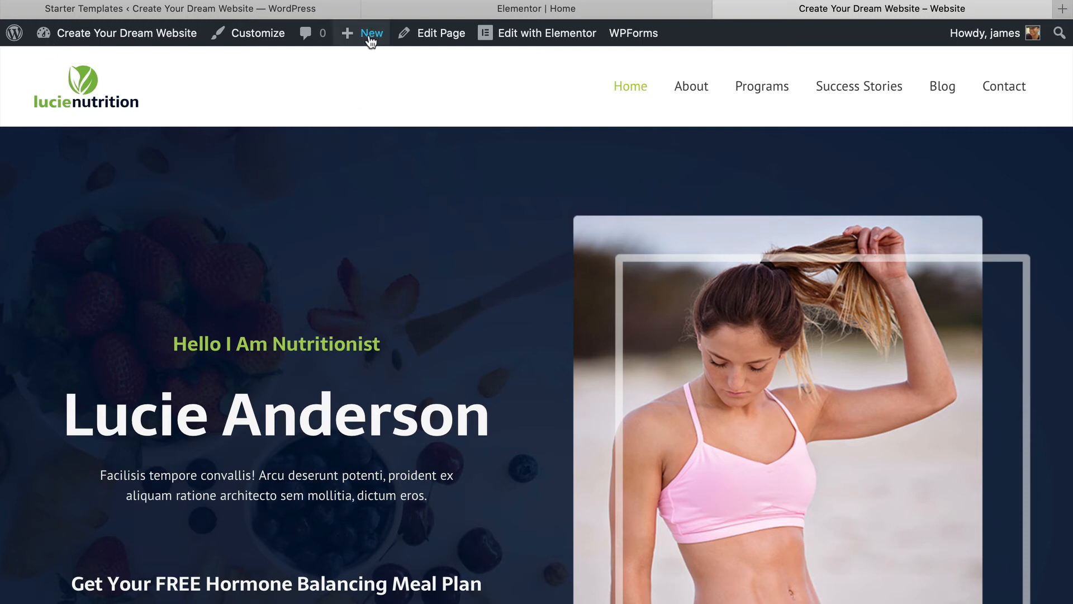
Step: Create a new page titled "product" and open it for editing with Elementor
{"action": "mouse_move", "coordinate": [369, 37]}
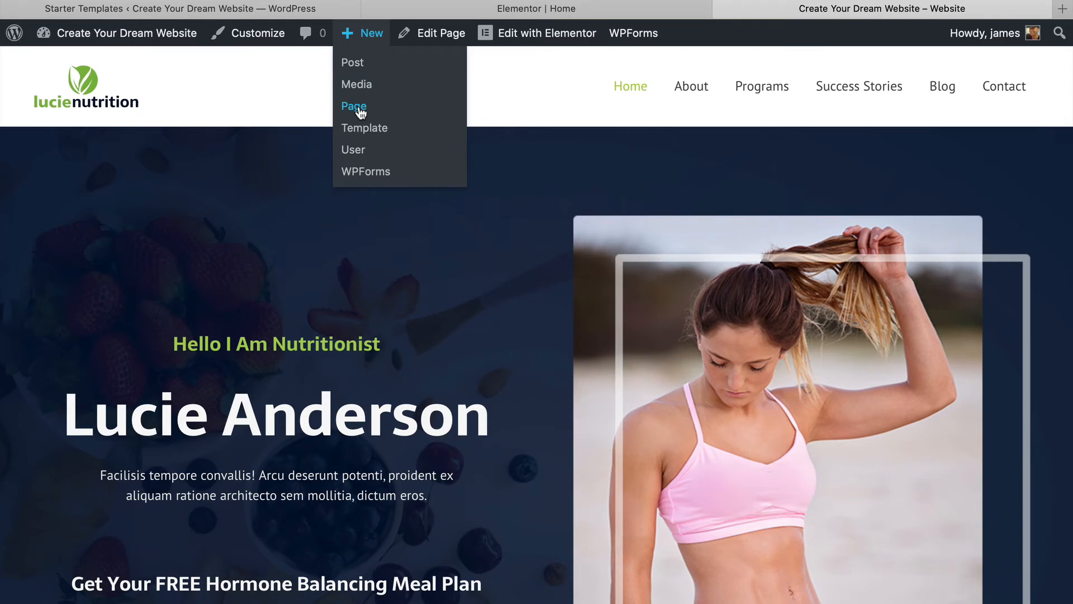
{"action": "left_click", "coordinate": [353, 106]}
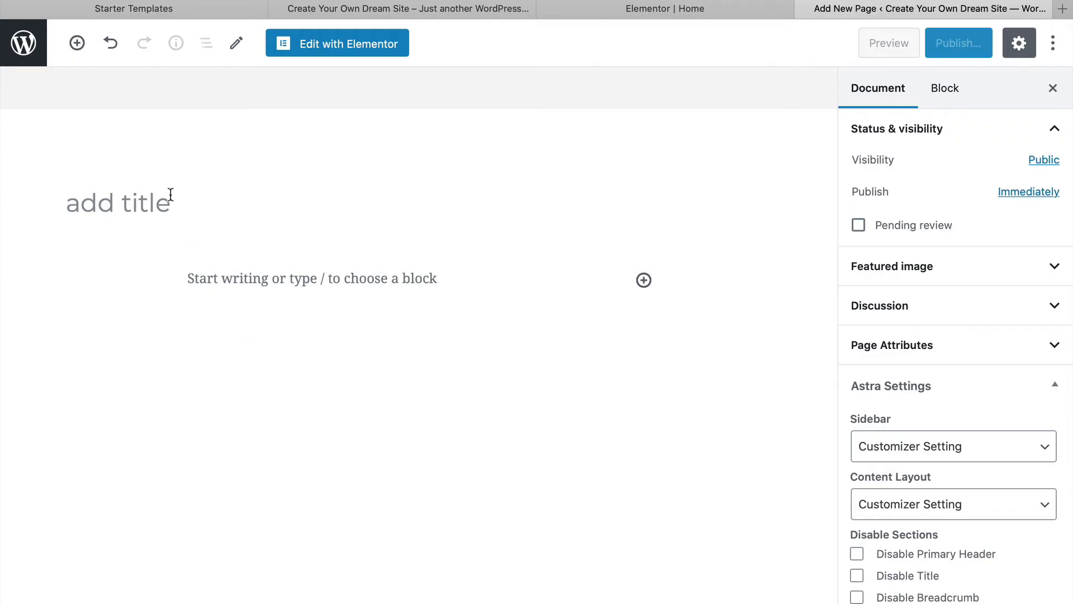
{"action": "left_click", "coordinate": [169, 195]}
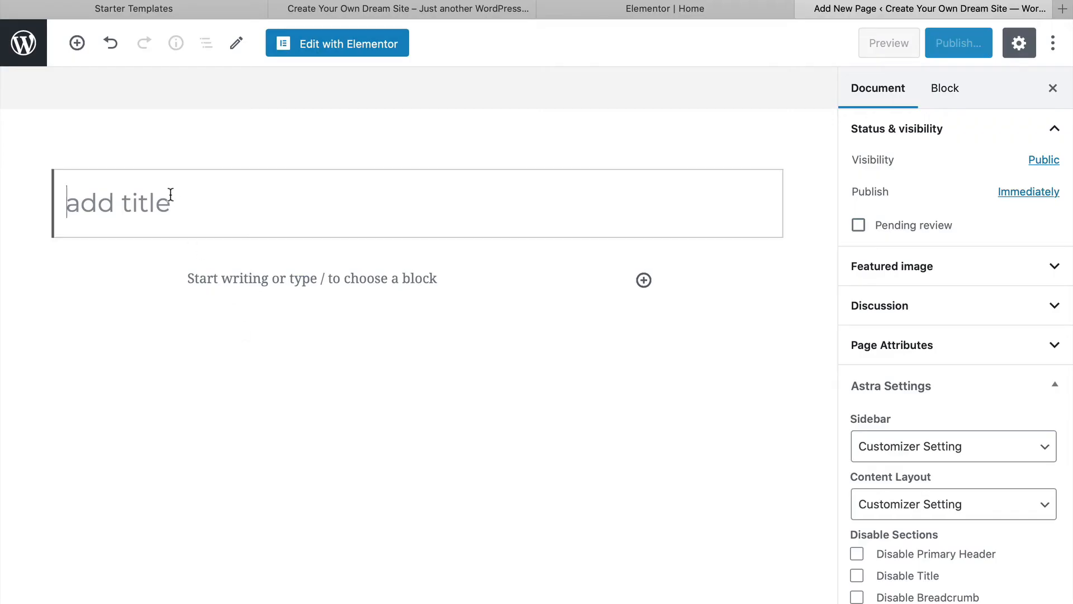
{"action": "type", "text": "prod"}
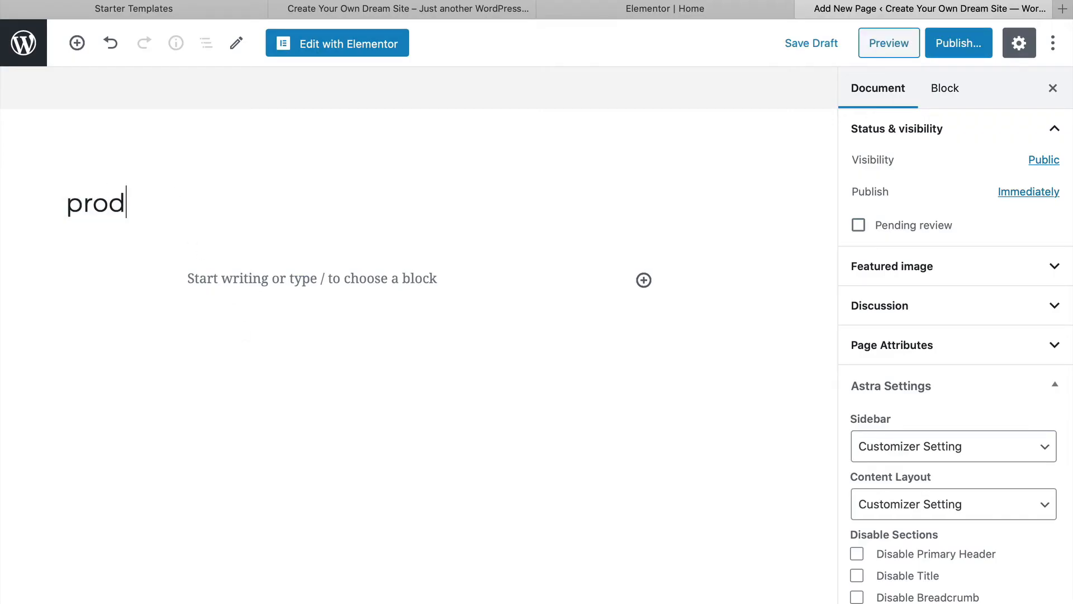
{"action": "type", "text": "cut"}
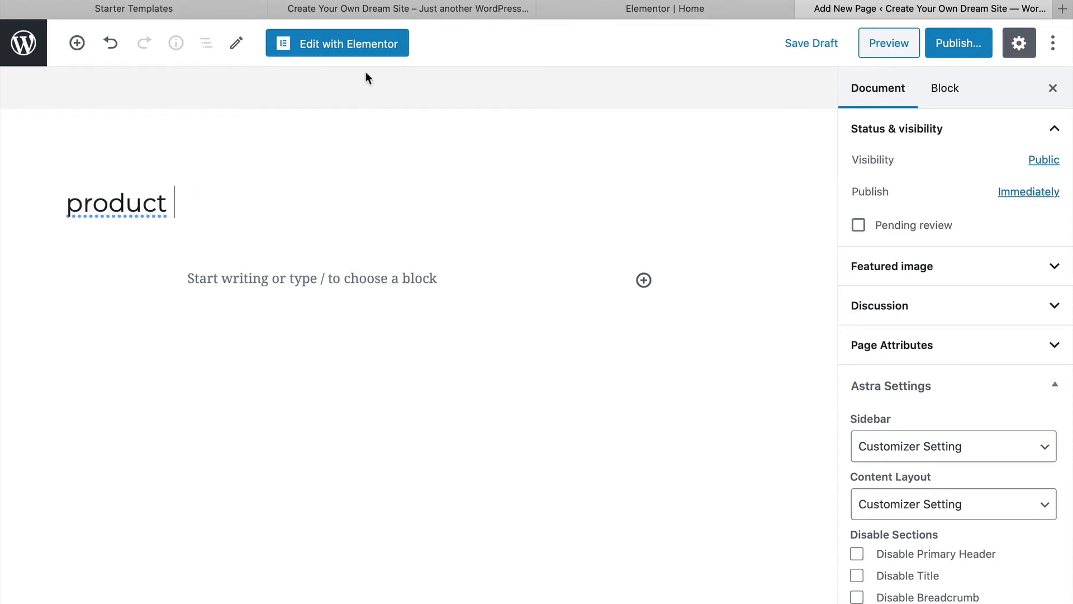
{"action": "left_click", "coordinate": [353, 51]}
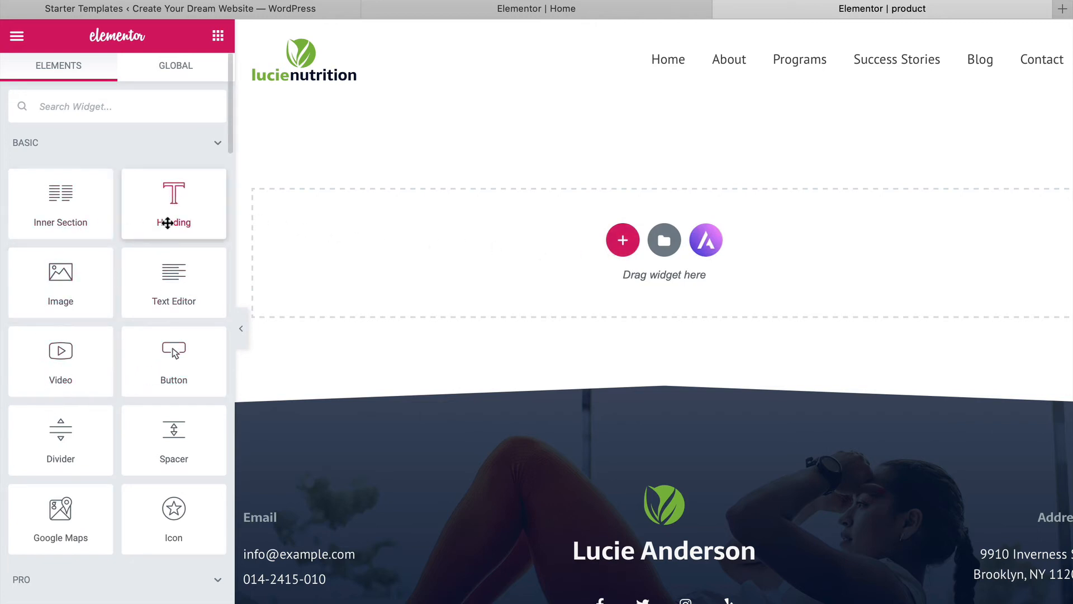
Step: Add a Heading widget to the empty page and set its text to "Create your page"
{"action": "left_click_drag", "start_coordinate": [170, 220], "coordinate": [380, 224]}
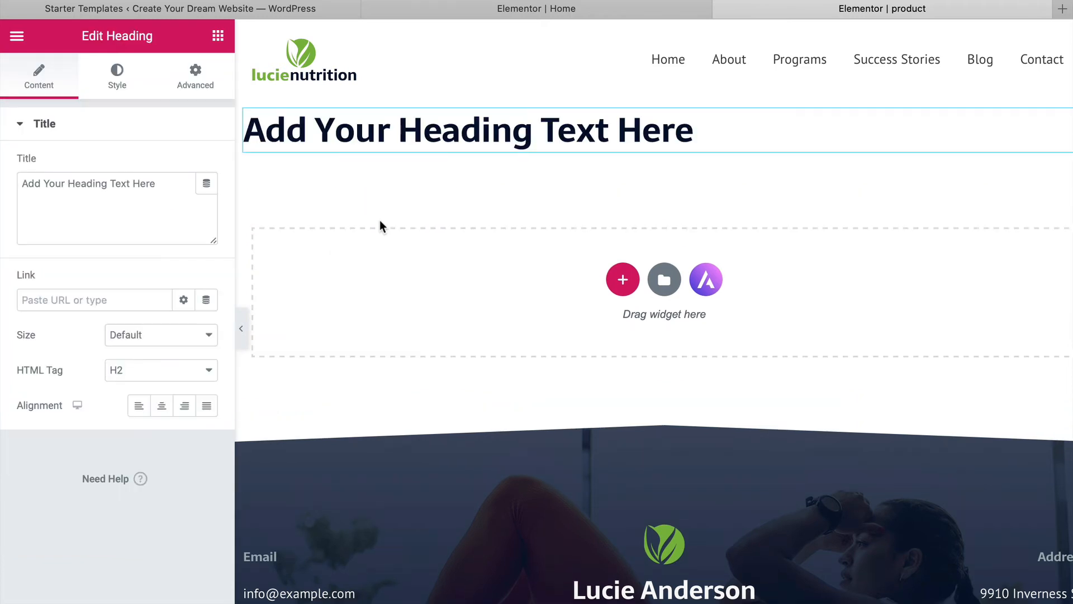
{"action": "left_click", "coordinate": [412, 143]}
{"action": "triple_click", "coordinate": [413, 144]}
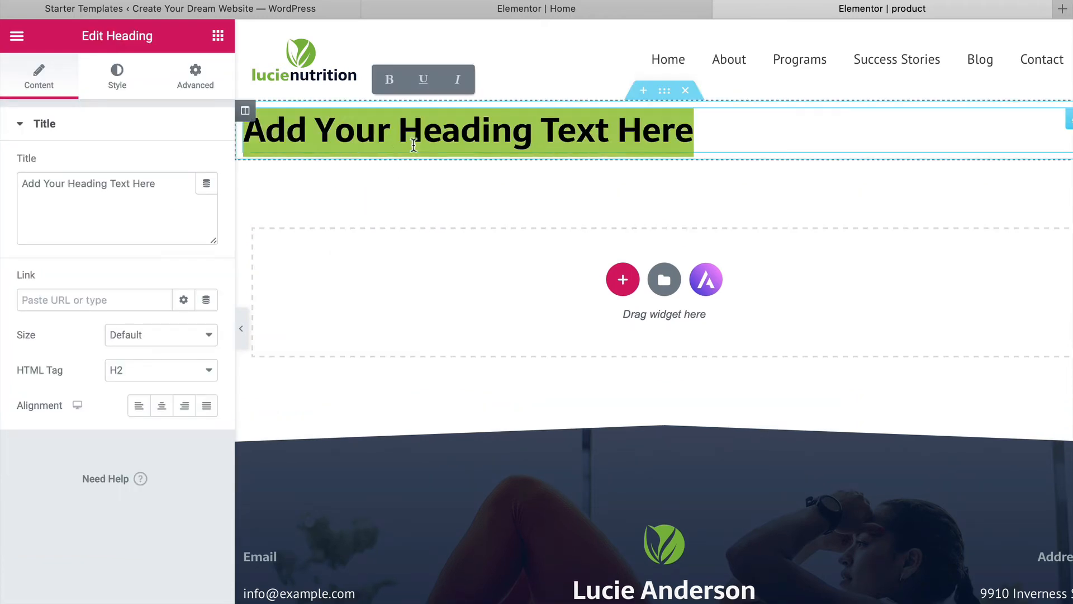
{"action": "key", "text": "BackSpace"}
{"action": "type", "text": "Cre"}
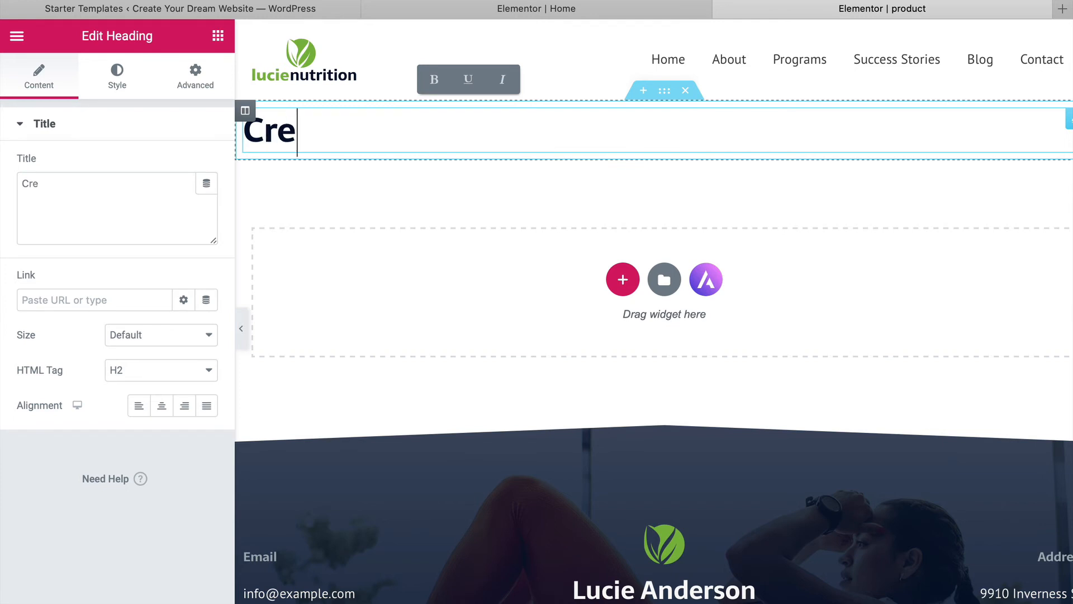
{"action": "type", "text": "ate you r page"}
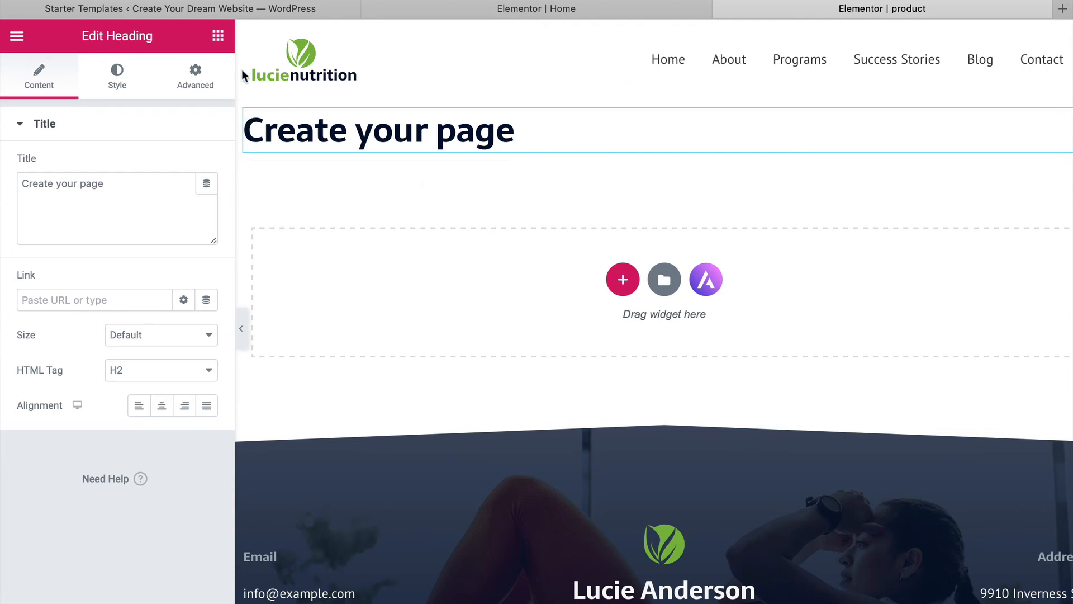
Step: Add an Image widget below the heading, and revert the page to the "Editing Started" state in the action history
{"action": "left_click", "coordinate": [218, 35]}
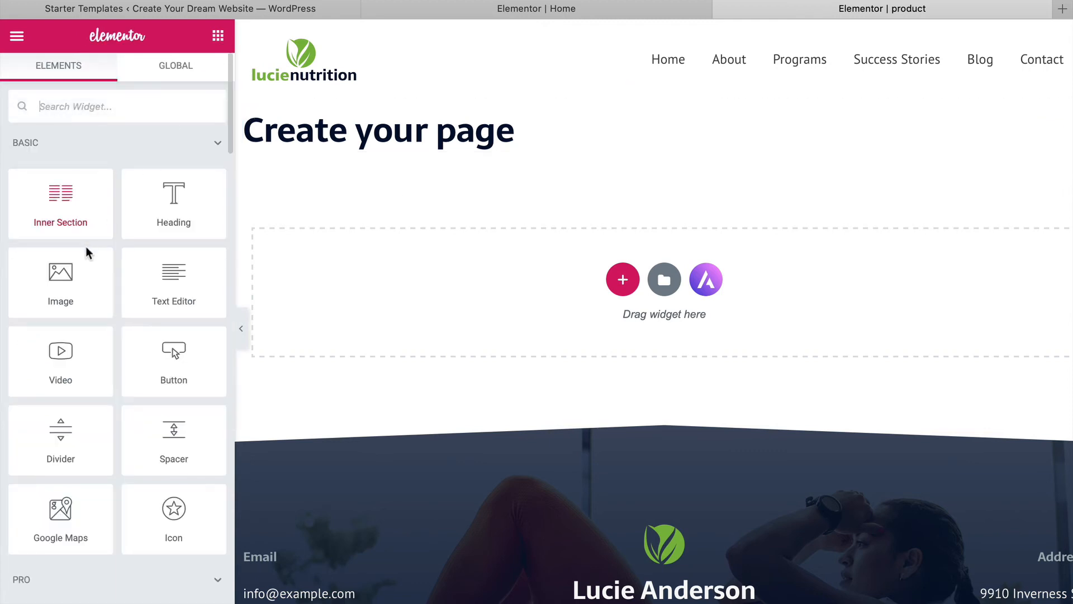
{"action": "left_click_drag", "start_coordinate": [87, 263], "coordinate": [407, 151]}
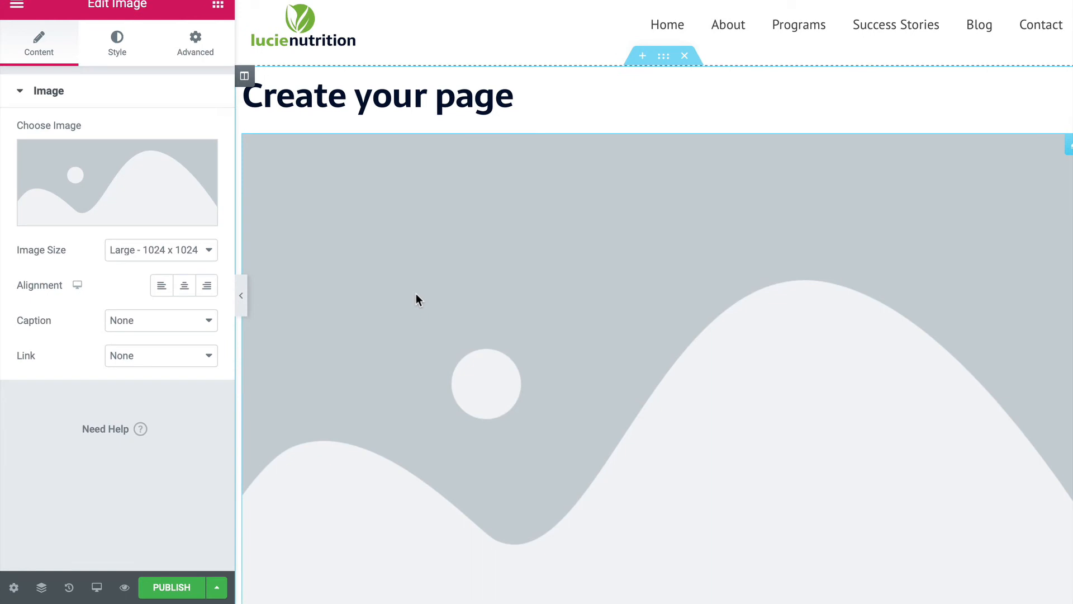
{"action": "left_click", "coordinate": [70, 587]}
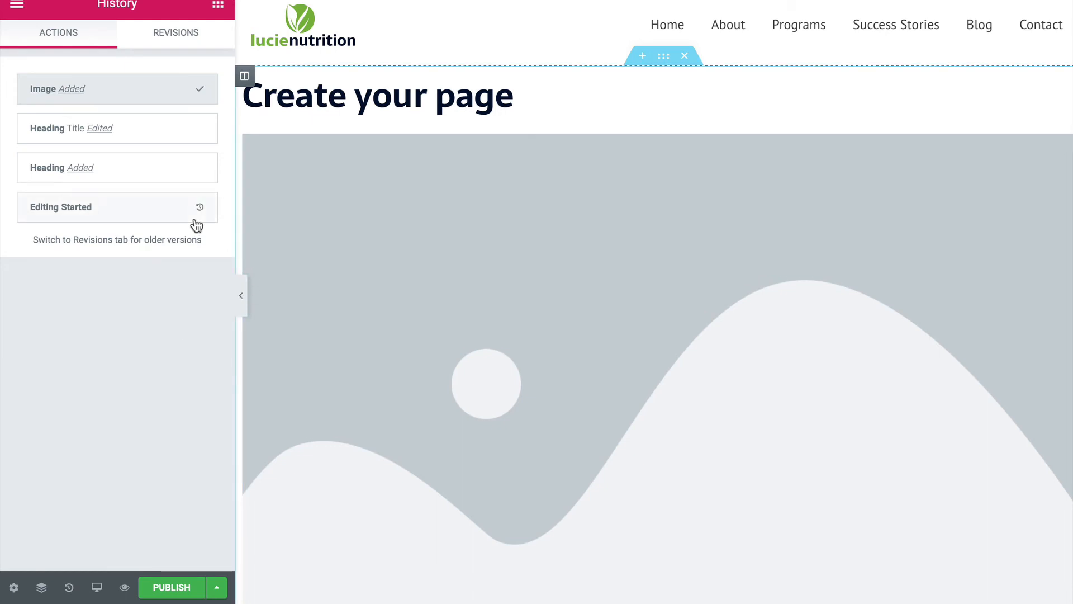
{"action": "left_click", "coordinate": [196, 221]}
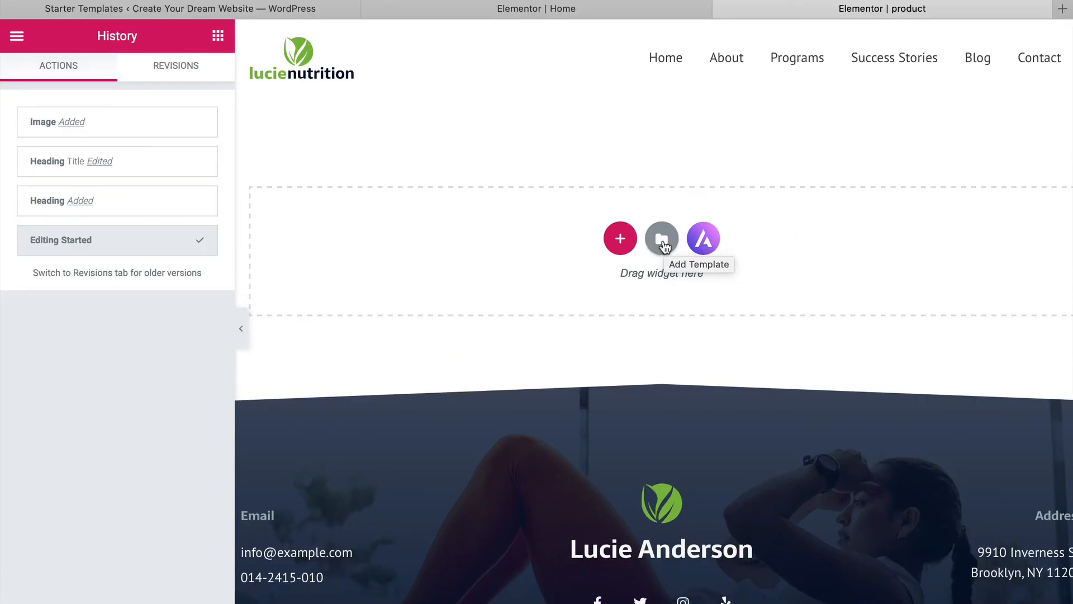
Step: Search the library's page templates for "product" and preview the "Product – Clean" template
{"action": "left_click", "coordinate": [663, 245]}
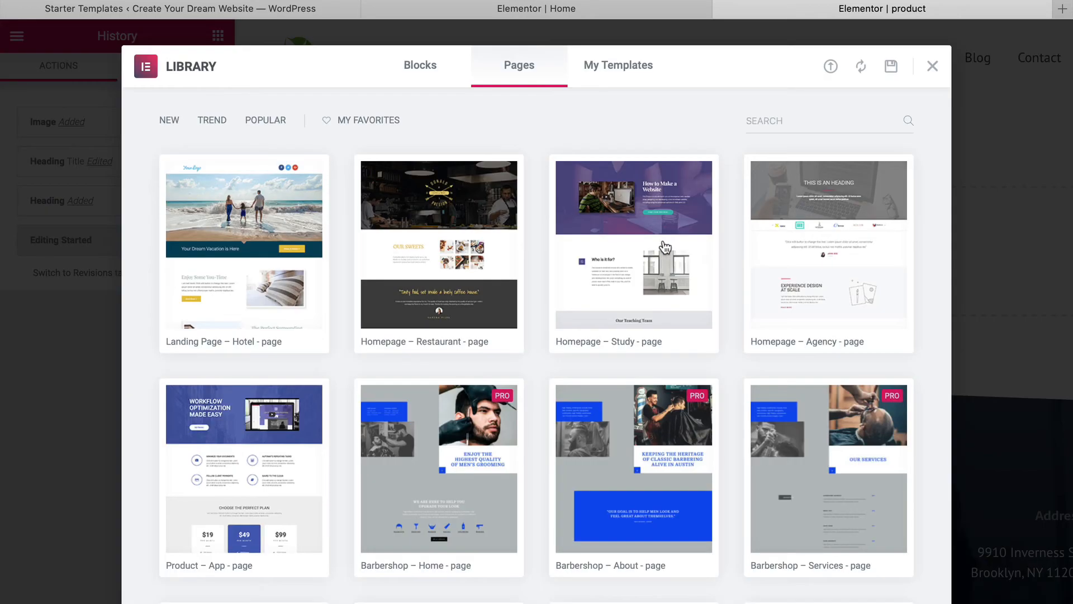
{"action": "scroll", "coordinate": [664, 247], "scroll_direction": "down", "scroll_amount": 15}
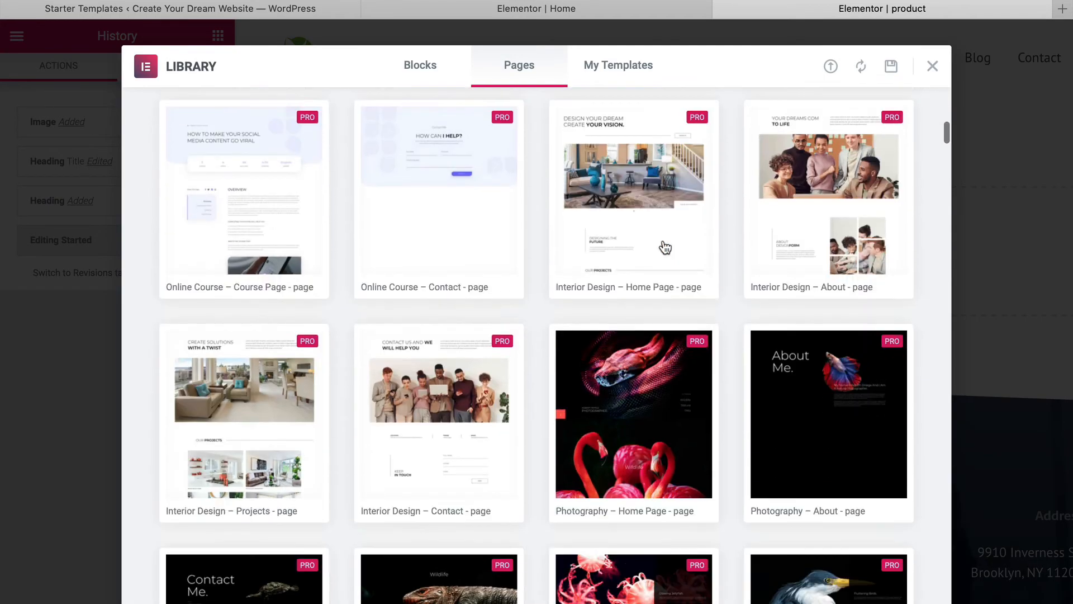
{"action": "scroll", "coordinate": [664, 247], "scroll_direction": "up", "scroll_amount": 20}
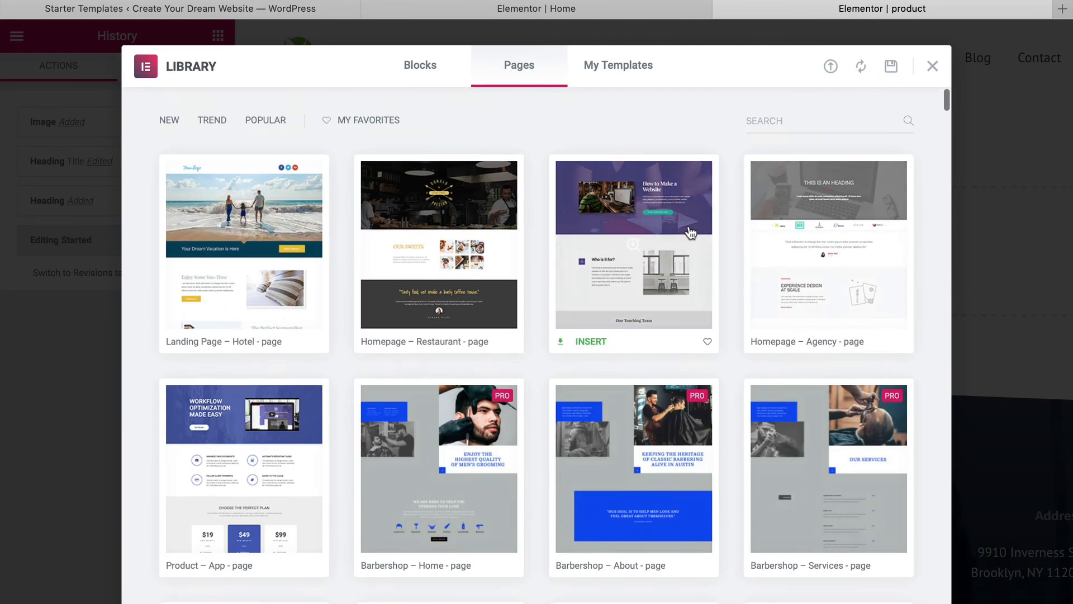
{"action": "left_click", "coordinate": [777, 134]}
{"action": "type", "text": "pro"}
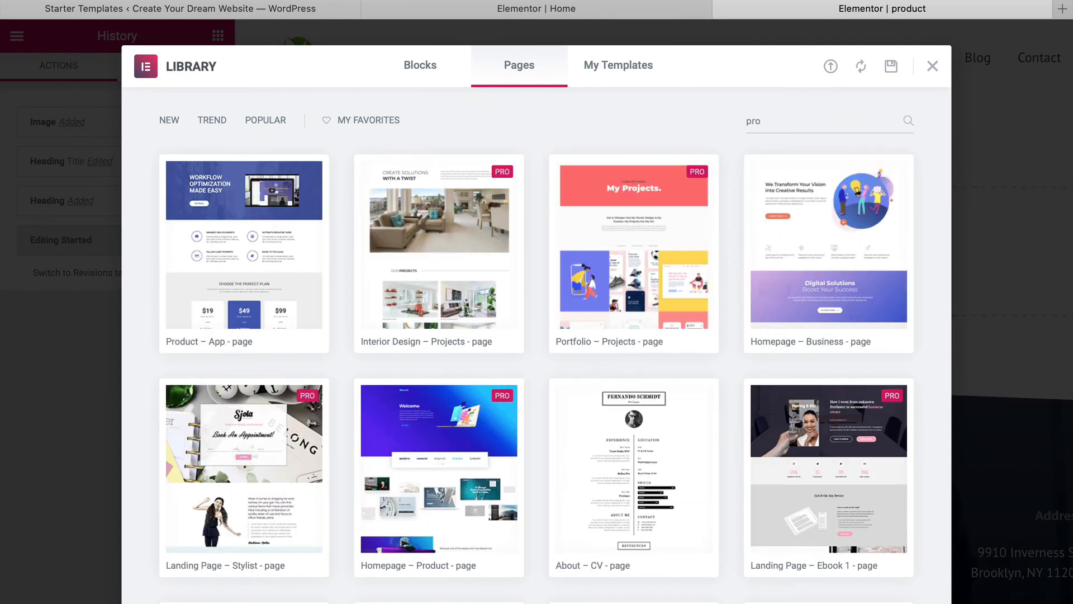
{"action": "type", "text": "duct"}
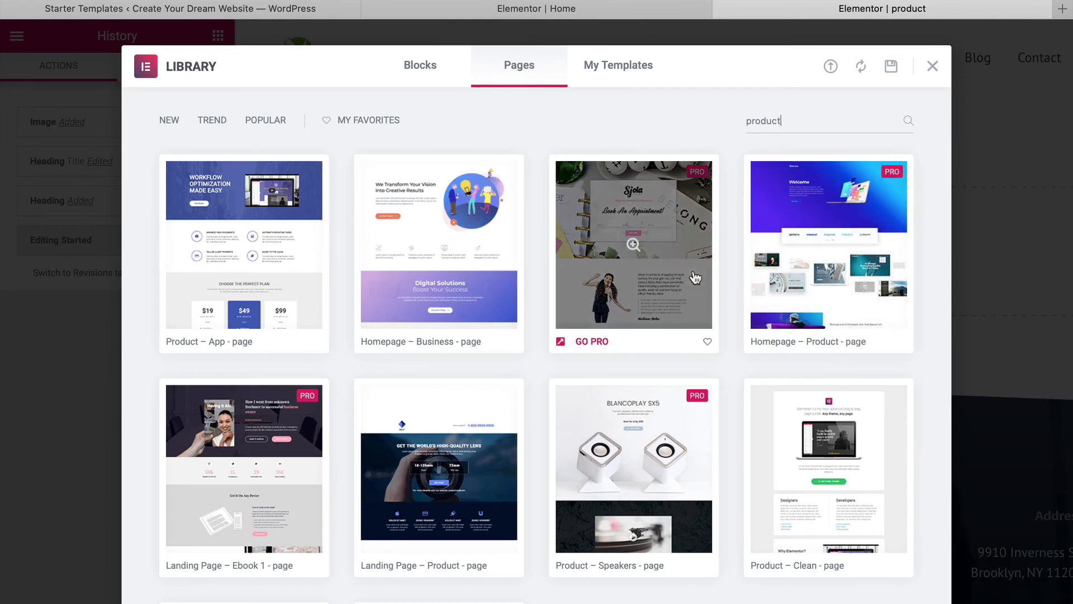
{"action": "scroll", "coordinate": [695, 268], "scroll_direction": "down", "scroll_amount": 4}
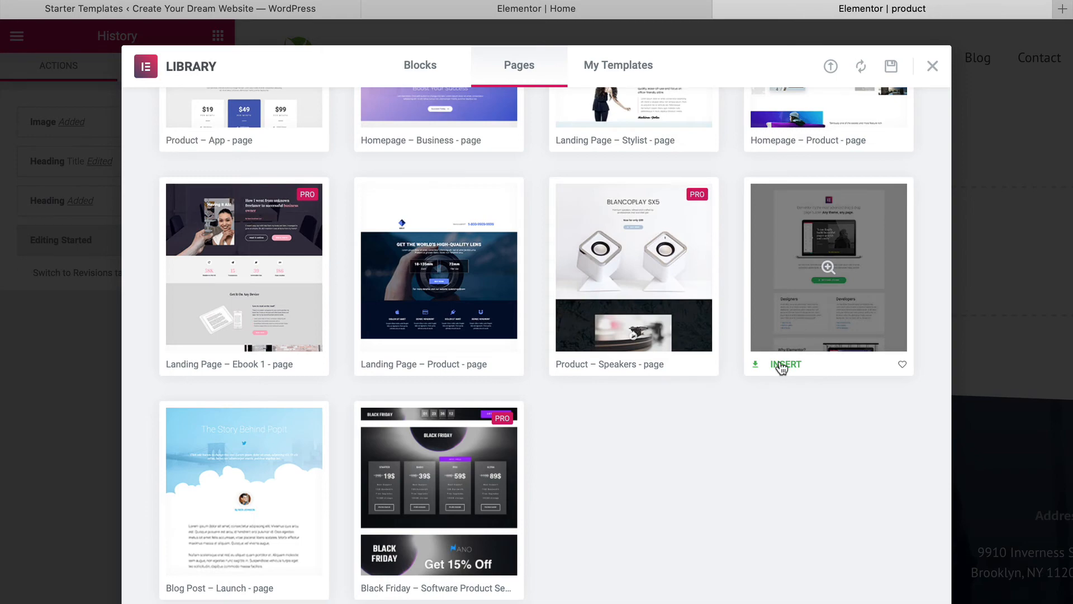
{"action": "left_click", "coordinate": [797, 333]}
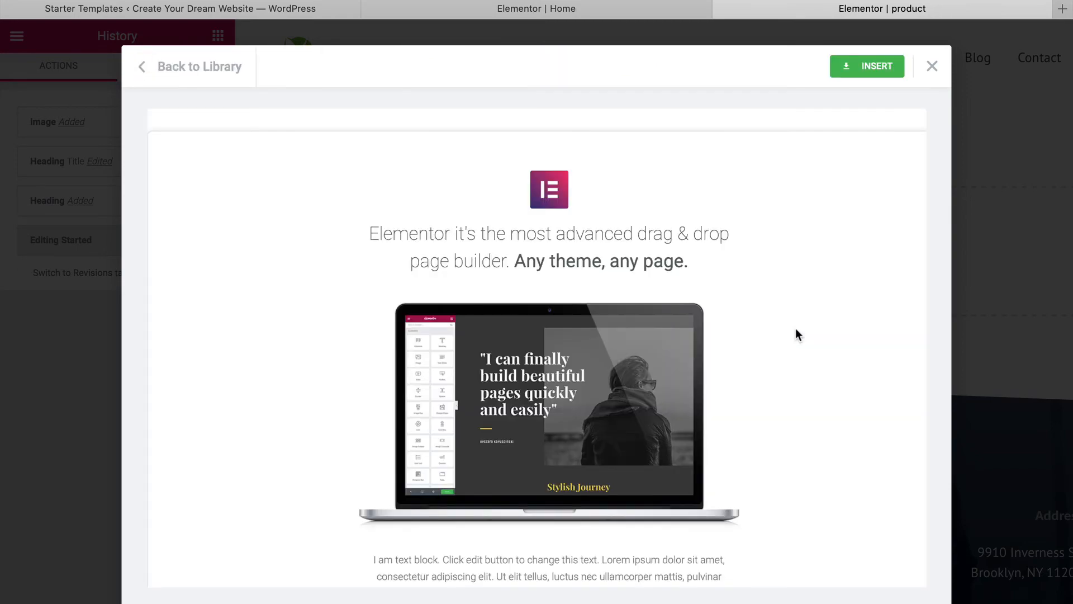
Step: Review the previewed template, try to insert it, and connect the site to the Elementor Template Library
{"action": "scroll", "coordinate": [796, 333], "scroll_direction": "down", "scroll_amount": 15}
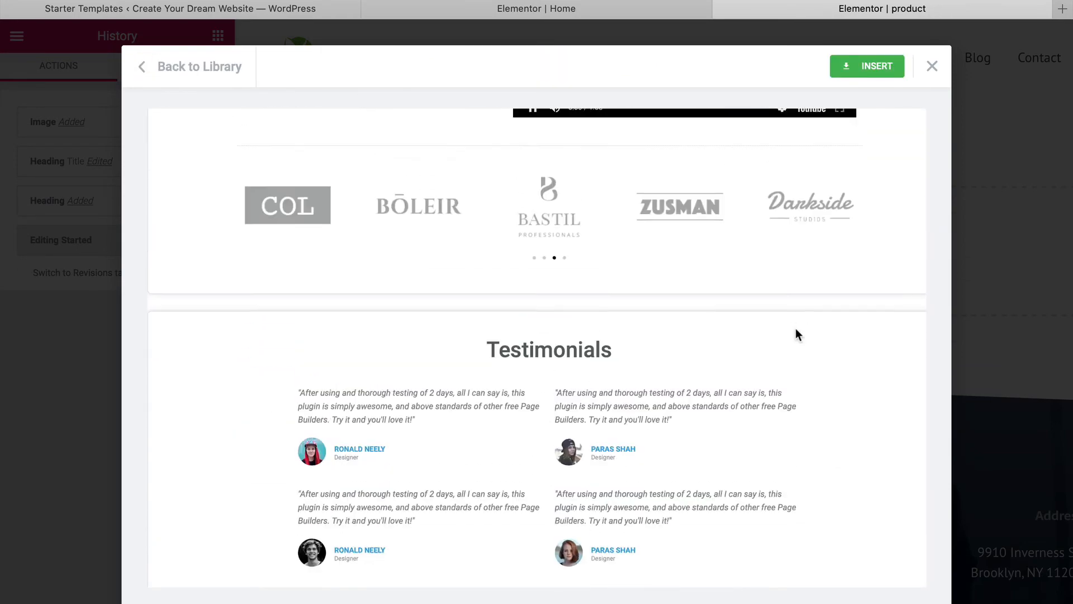
{"action": "scroll", "coordinate": [797, 329], "scroll_direction": "up", "scroll_amount": 10}
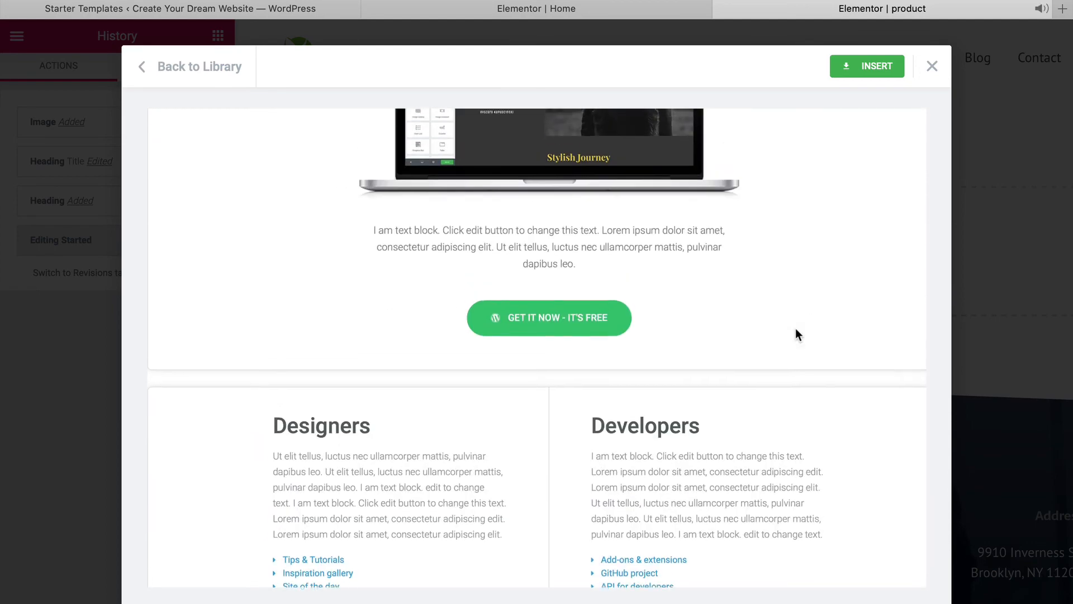
{"action": "scroll", "coordinate": [796, 334], "scroll_direction": "up", "scroll_amount": 6}
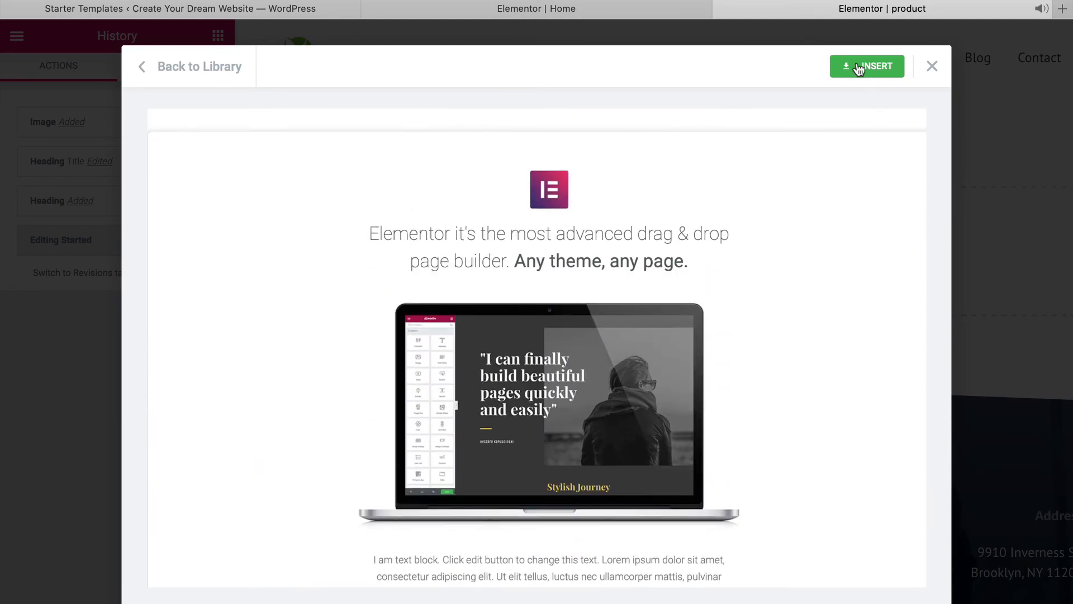
{"action": "left_click", "coordinate": [859, 68]}
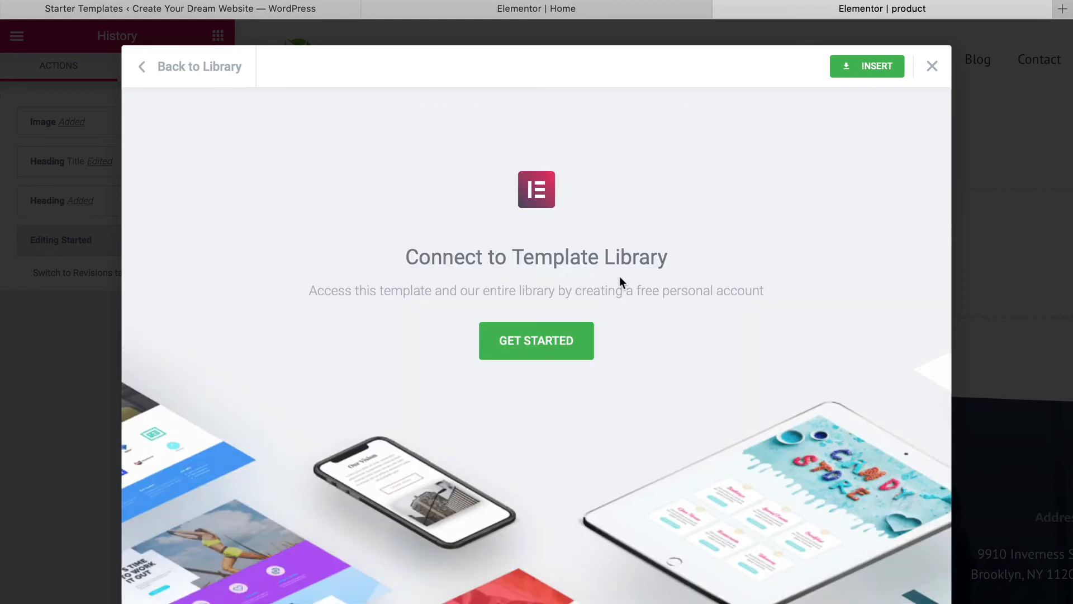
{"action": "left_click", "coordinate": [536, 343]}
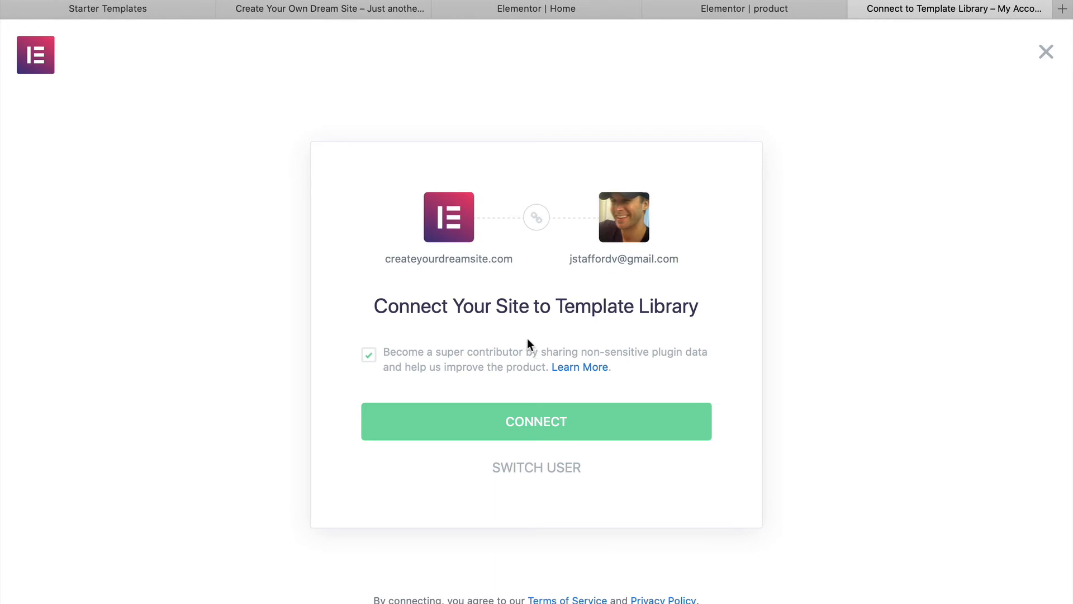
{"action": "left_click", "coordinate": [520, 430]}
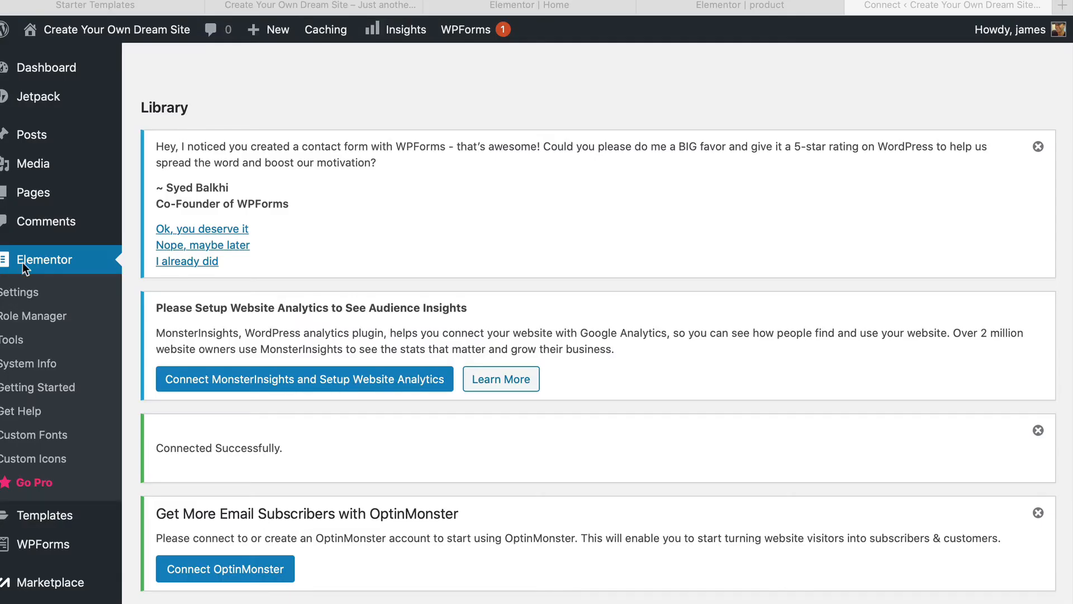
Step: Find the draft "product" page in the site's list of all pages and open it for editing with Elementor
{"action": "left_click", "coordinate": [41, 196]}
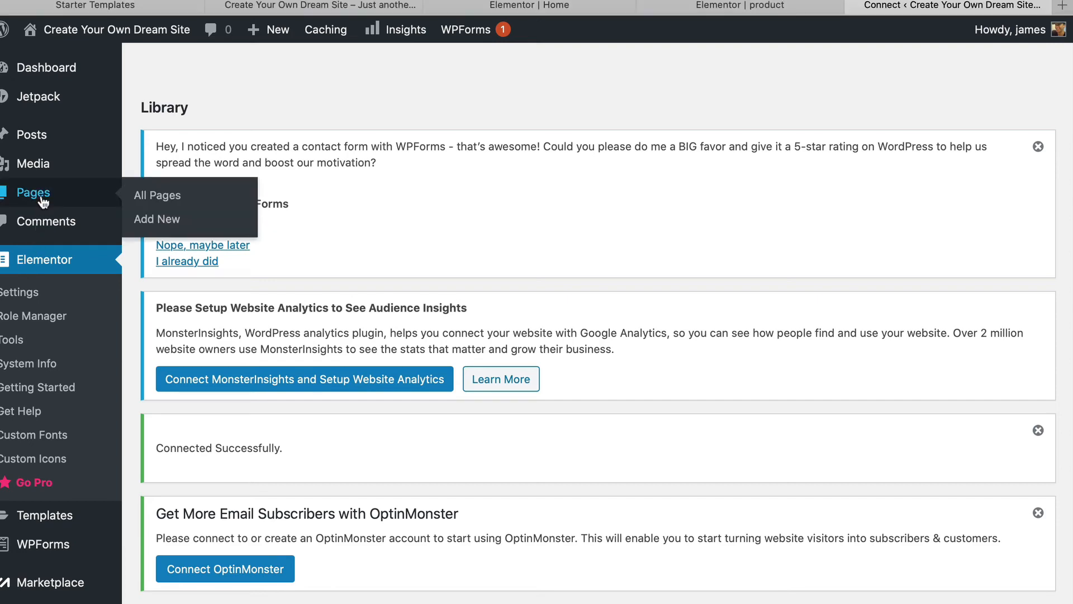
{"action": "left_click", "coordinate": [150, 195]}
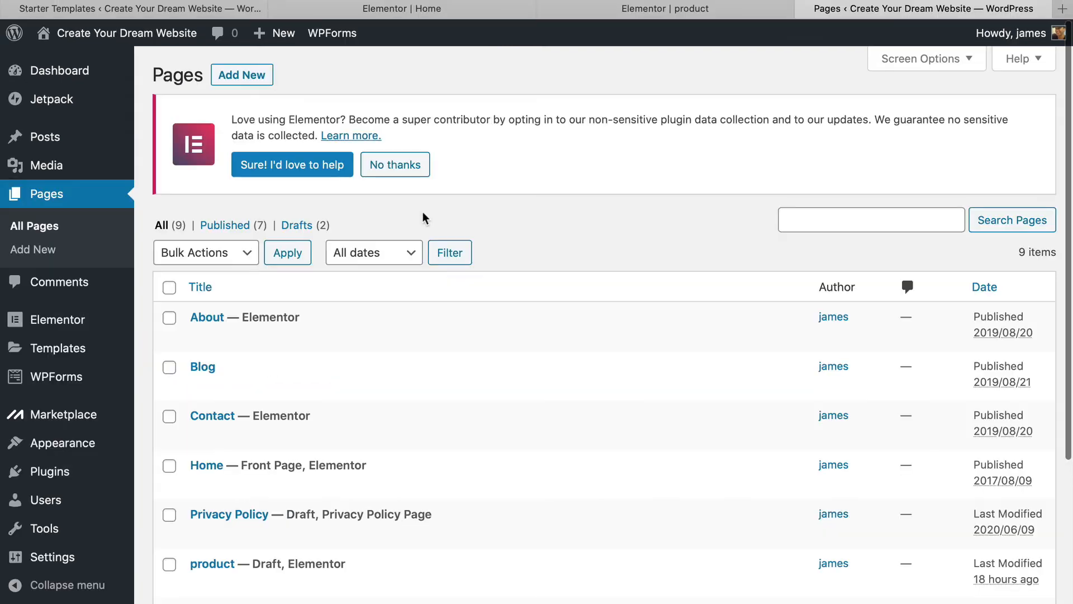
{"action": "scroll", "coordinate": [423, 213], "scroll_direction": "down", "scroll_amount": 5}
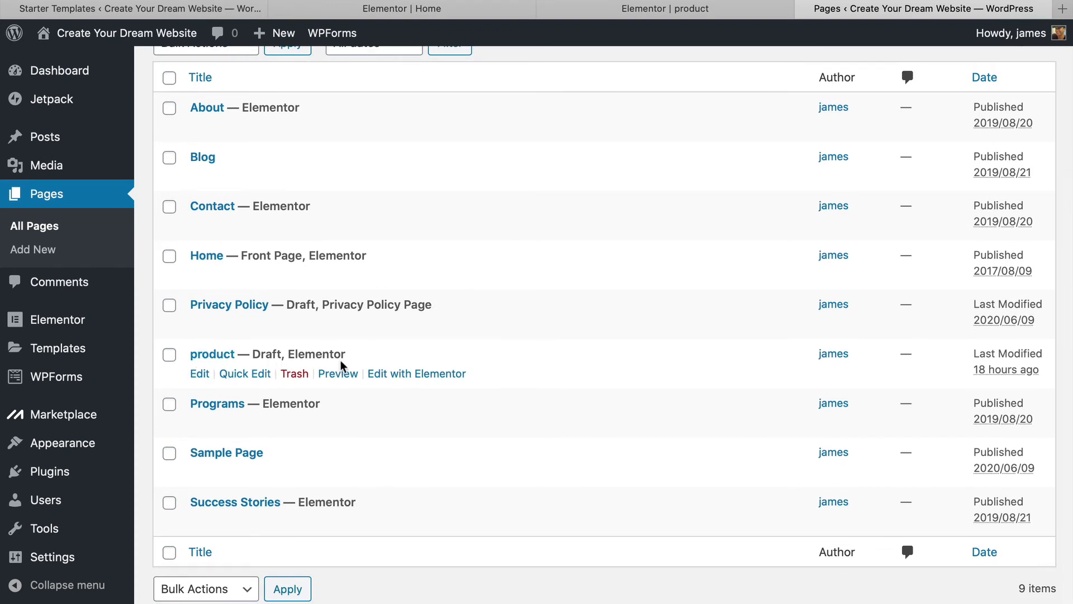
{"action": "scroll", "coordinate": [383, 380], "scroll_direction": "up", "scroll_amount": 1}
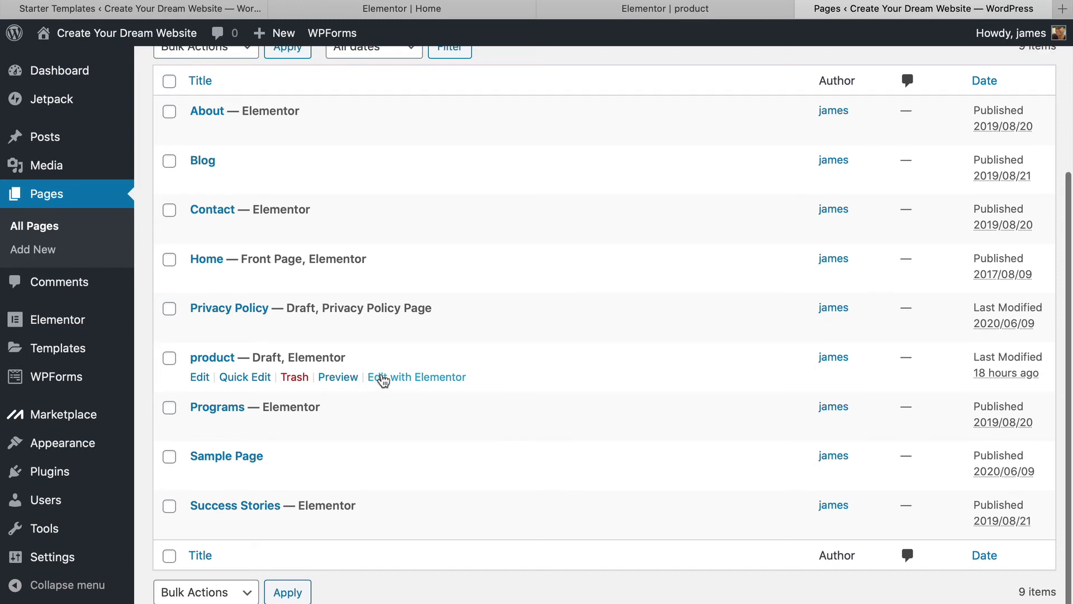
{"action": "left_click", "coordinate": [383, 380]}
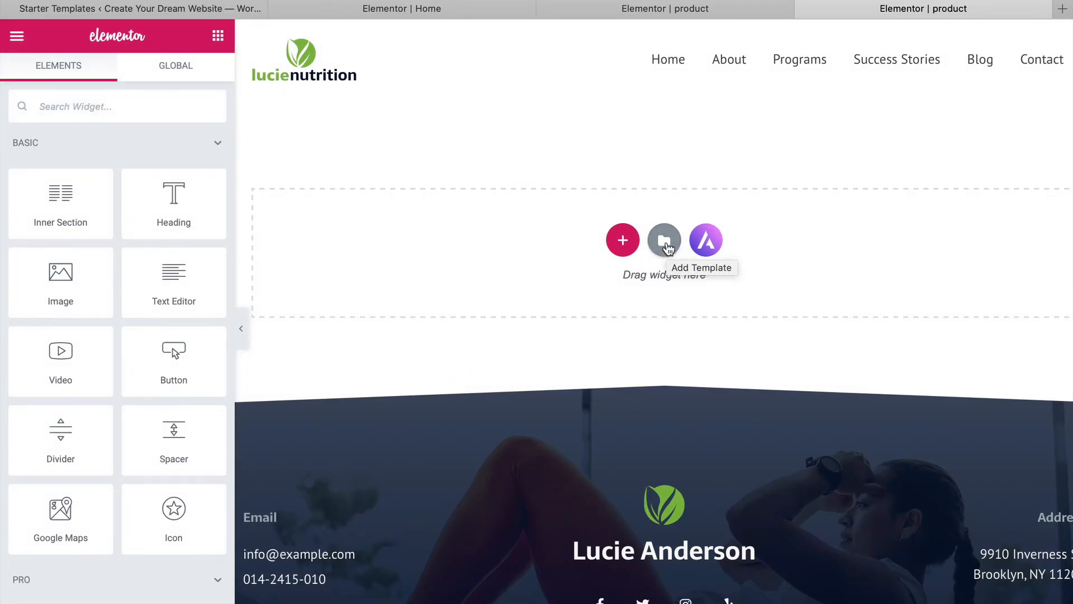
Step: Search the library's page templates for "prod" and insert the "Product – Clean" template into the page
{"action": "left_click", "coordinate": [665, 244]}
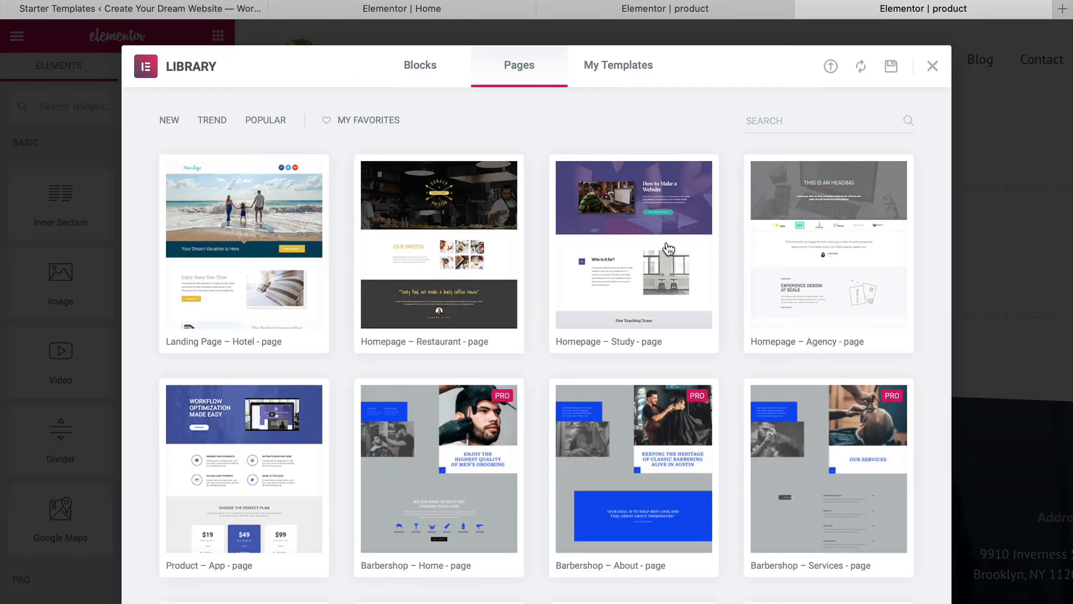
{"action": "left_click", "coordinate": [769, 119]}
{"action": "type", "text": "prod"}
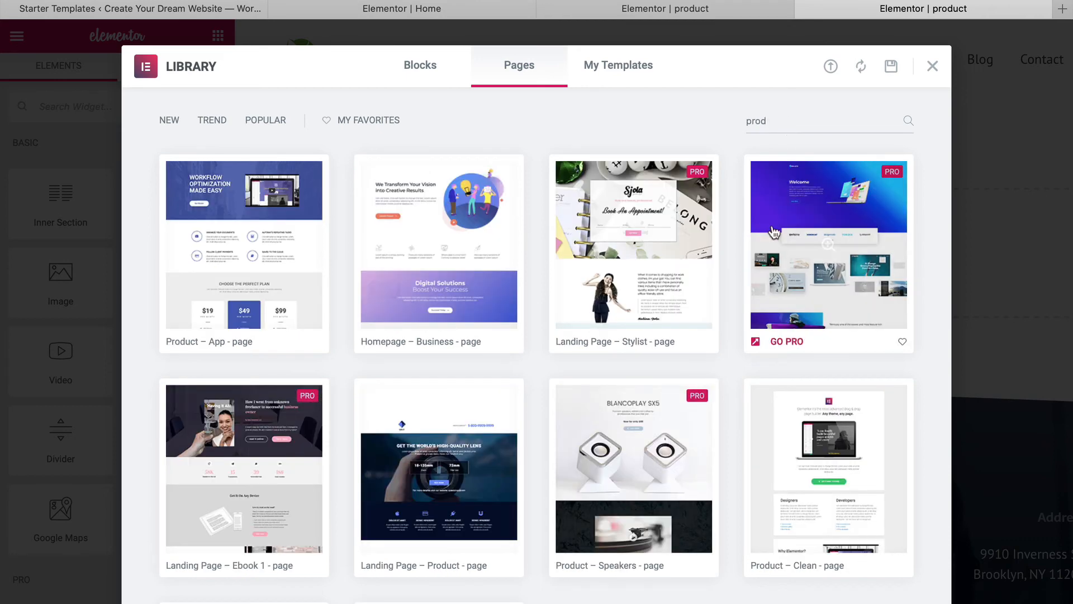
{"action": "left_click", "coordinate": [785, 565]}
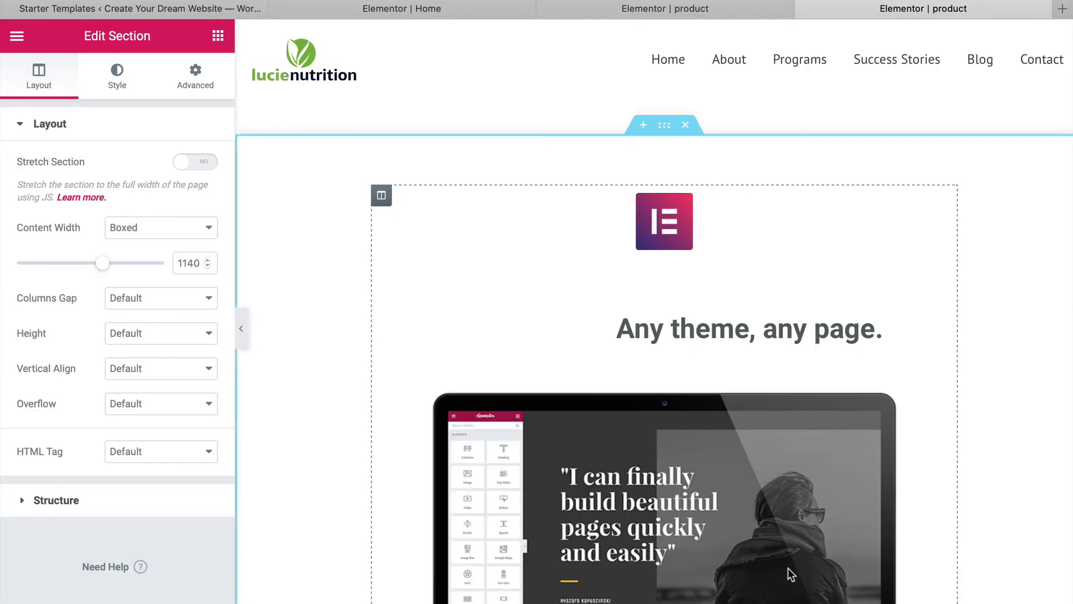
Step: Look through the sections of the inserted template and open its main heading for editing
{"action": "scroll", "coordinate": [708, 262], "scroll_direction": "down", "scroll_amount": 15}
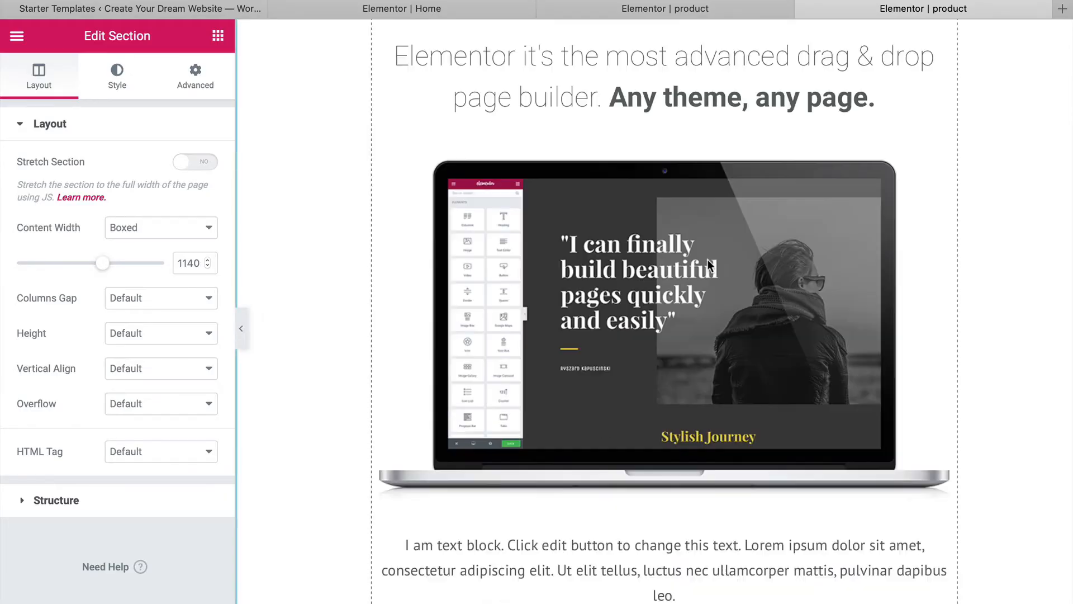
{"action": "scroll", "coordinate": [708, 263], "scroll_direction": "down", "scroll_amount": 15}
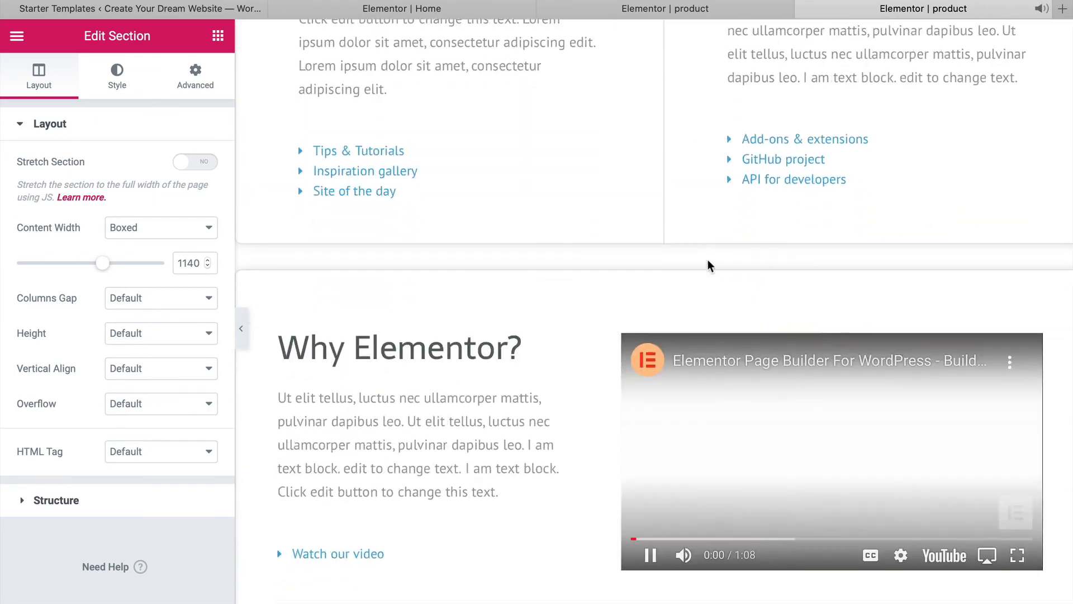
{"action": "scroll", "coordinate": [708, 265], "scroll_direction": "down", "scroll_amount": 10}
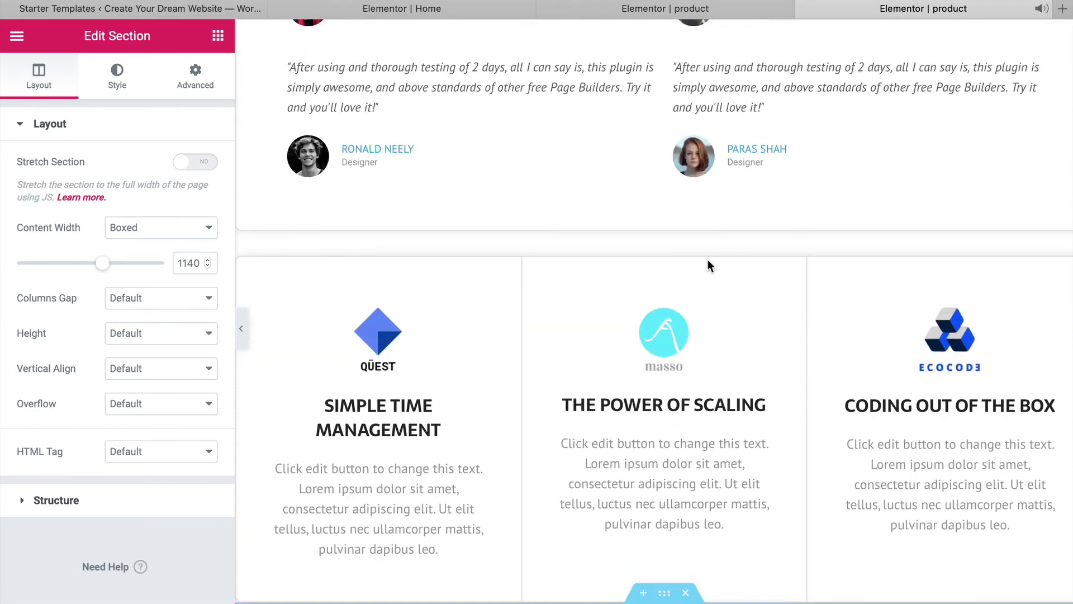
{"action": "scroll", "coordinate": [707, 265], "scroll_direction": "up", "scroll_amount": 15}
{"action": "scroll", "coordinate": [707, 264], "scroll_direction": "up", "scroll_amount": 15}
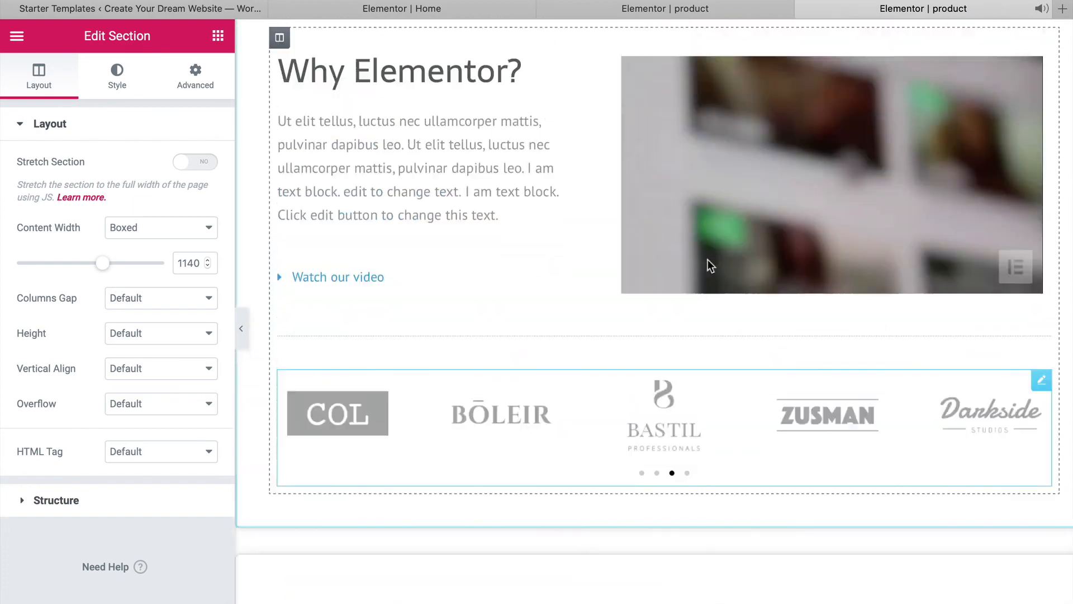
{"action": "scroll", "coordinate": [707, 265], "scroll_direction": "down", "scroll_amount": 4}
{"action": "scroll", "coordinate": [708, 260], "scroll_direction": "down", "scroll_amount": 8}
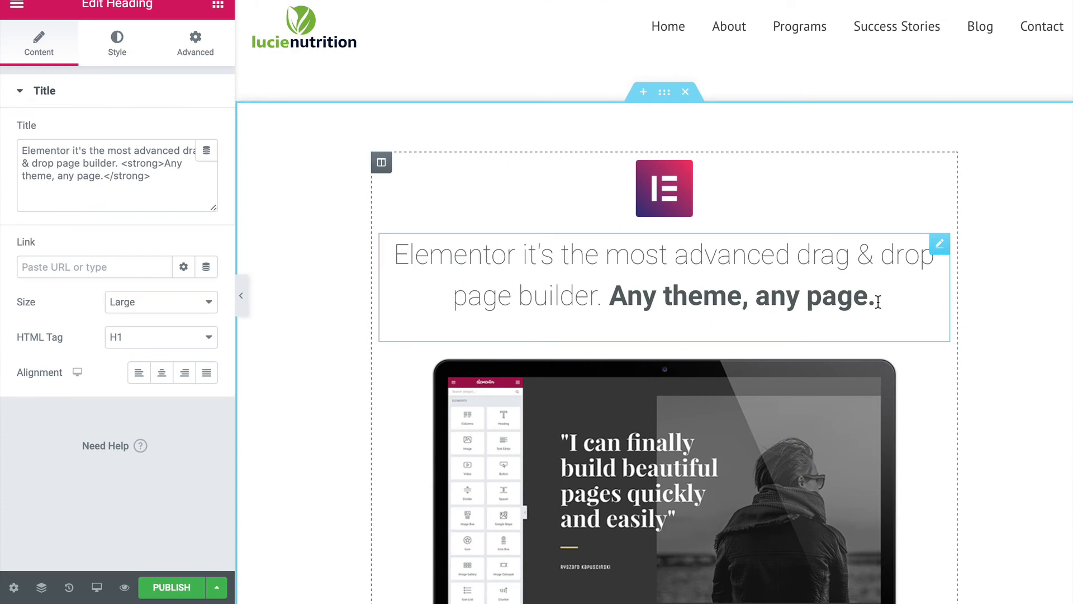
Step: Open the settings of the laptop image and of the YouTube video beside "Why Elementor?"
{"action": "scroll", "coordinate": [878, 302], "scroll_direction": "down", "scroll_amount": 4}
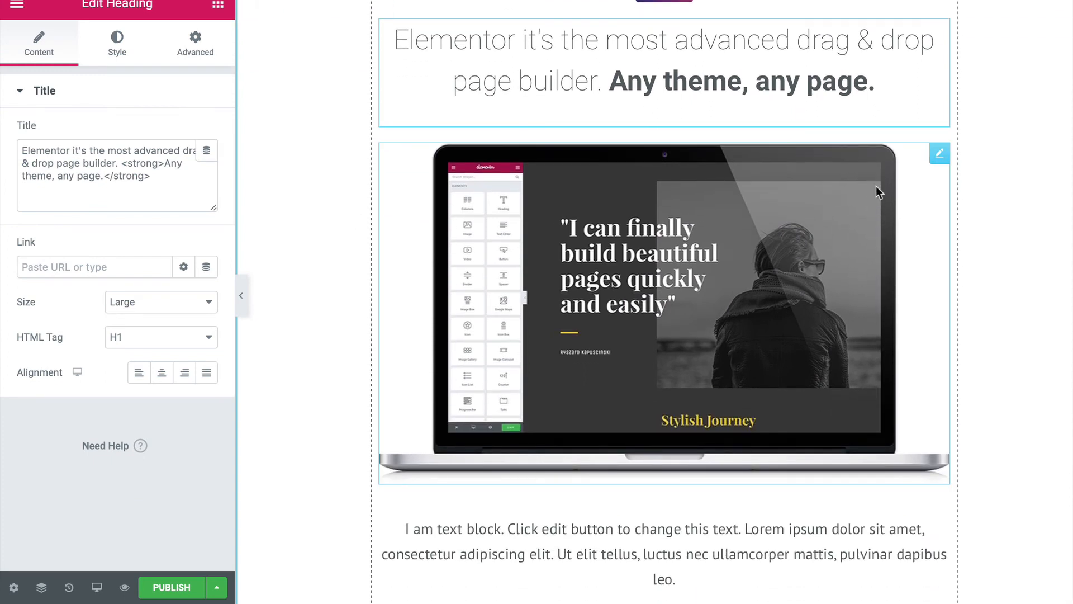
{"action": "left_click_drag", "start_coordinate": [887, 167], "coordinate": [869, 172]}
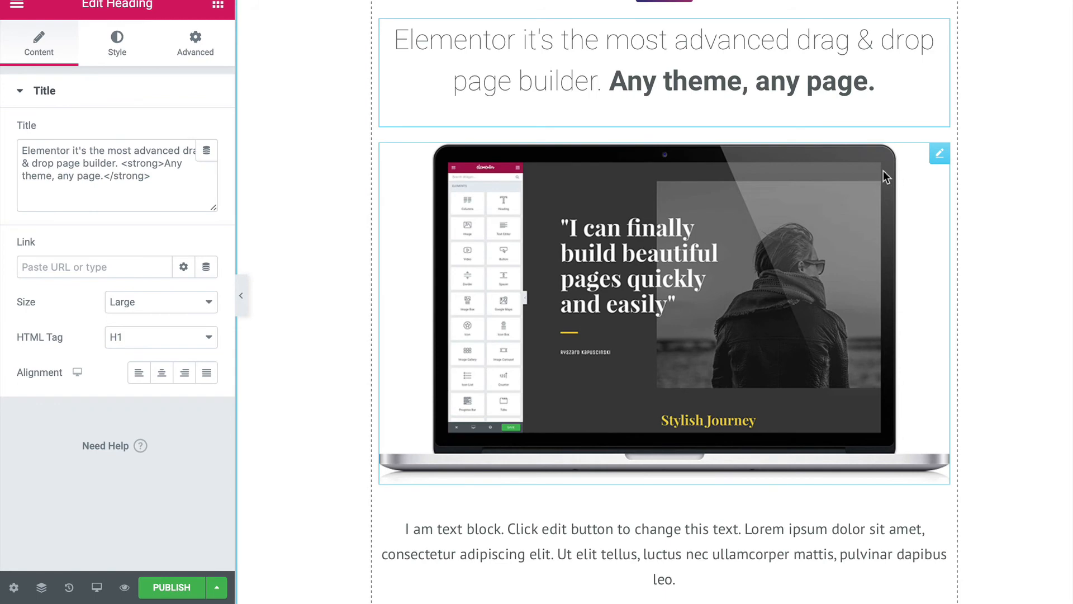
{"action": "left_click", "coordinate": [940, 153]}
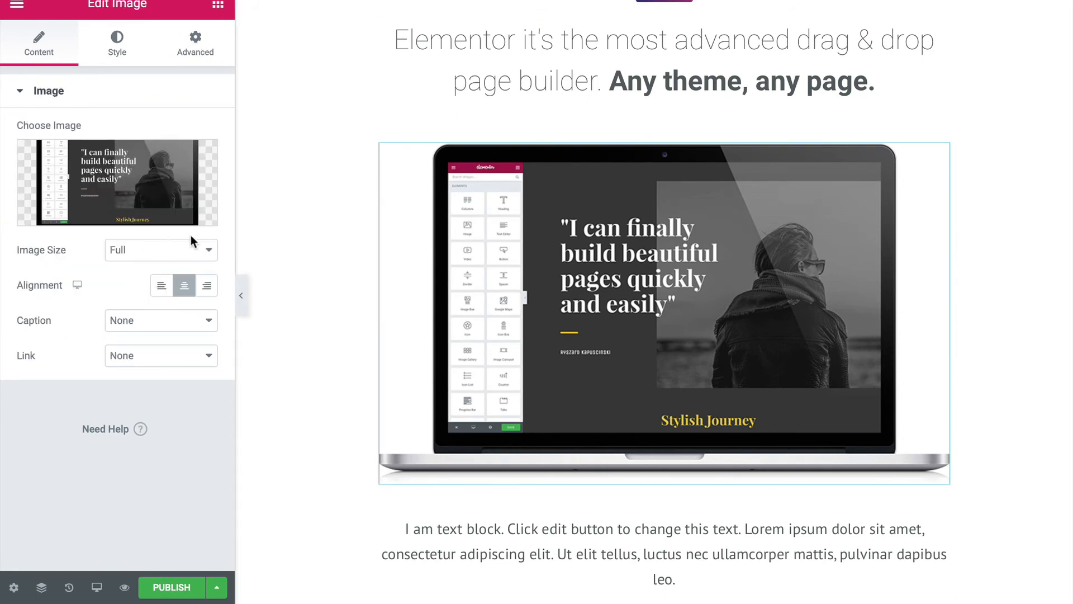
{"action": "scroll", "coordinate": [622, 319], "scroll_direction": "down", "scroll_amount": 15}
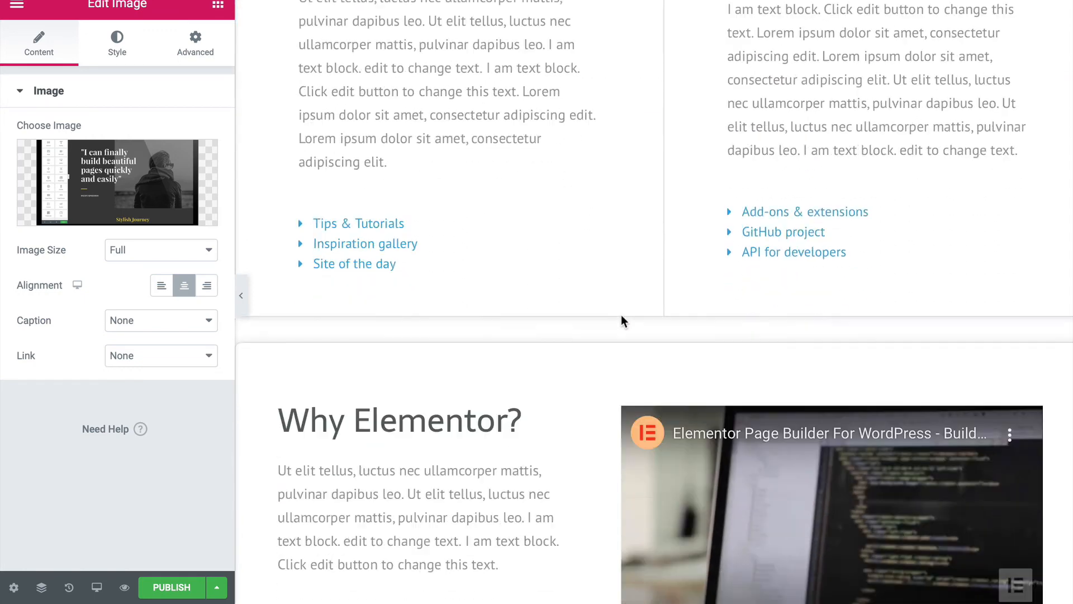
{"action": "scroll", "coordinate": [623, 320], "scroll_direction": "down", "scroll_amount": 4}
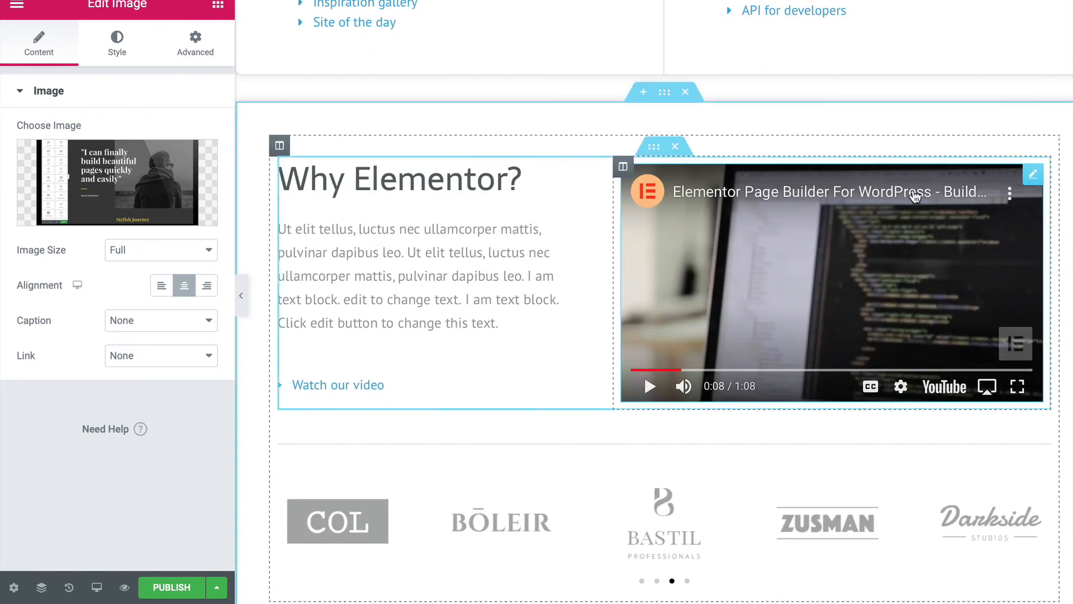
{"action": "left_click", "coordinate": [1033, 173]}
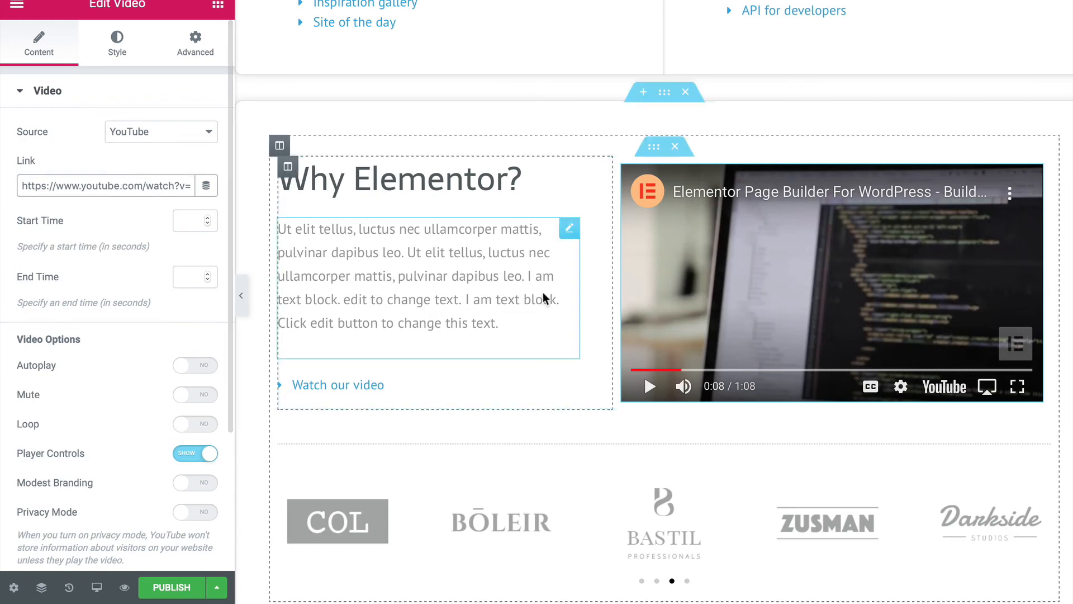
Step: Delete the "Why Elementor?" section, and restore the page to the "Template Product – Clean Added" state in the action history
{"action": "left_click", "coordinate": [686, 95]}
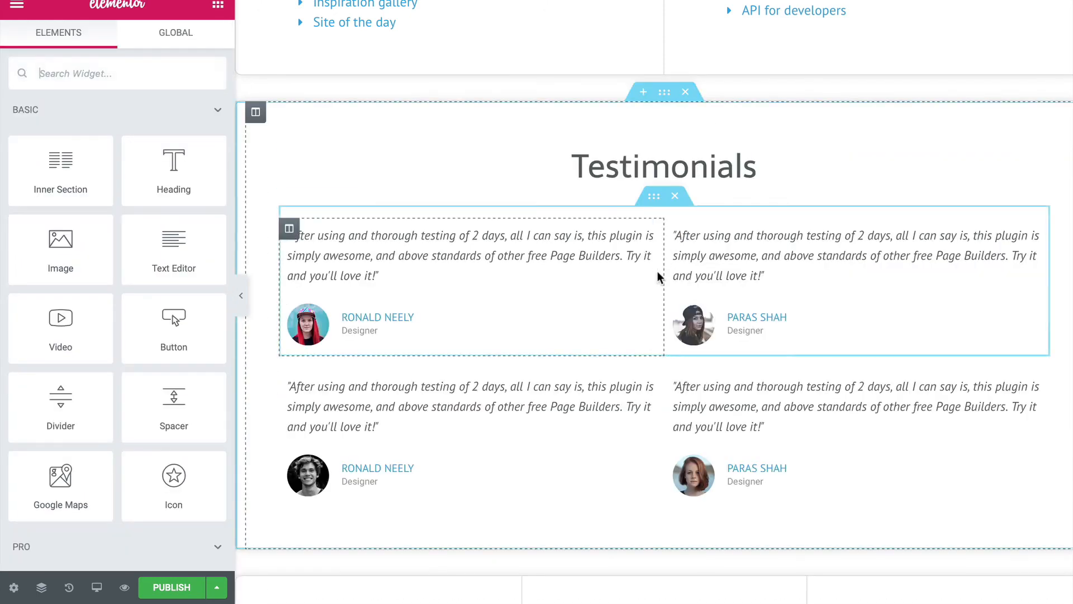
{"action": "scroll", "coordinate": [657, 271], "scroll_direction": "down", "scroll_amount": 6}
{"action": "scroll", "coordinate": [657, 271], "scroll_direction": "down", "scroll_amount": 12}
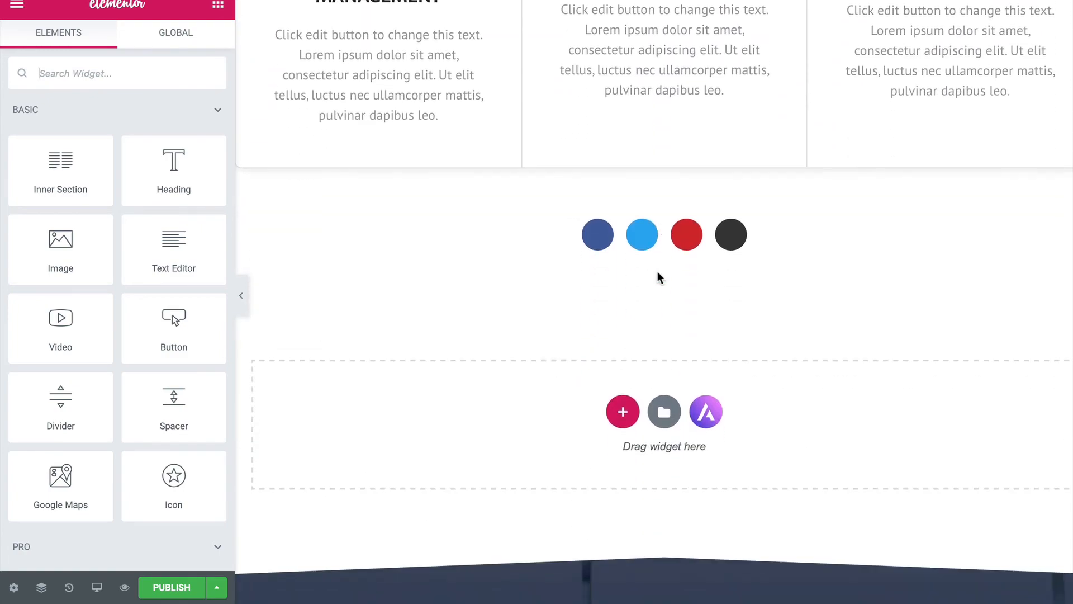
{"action": "scroll", "coordinate": [657, 271], "scroll_direction": "up", "scroll_amount": 15}
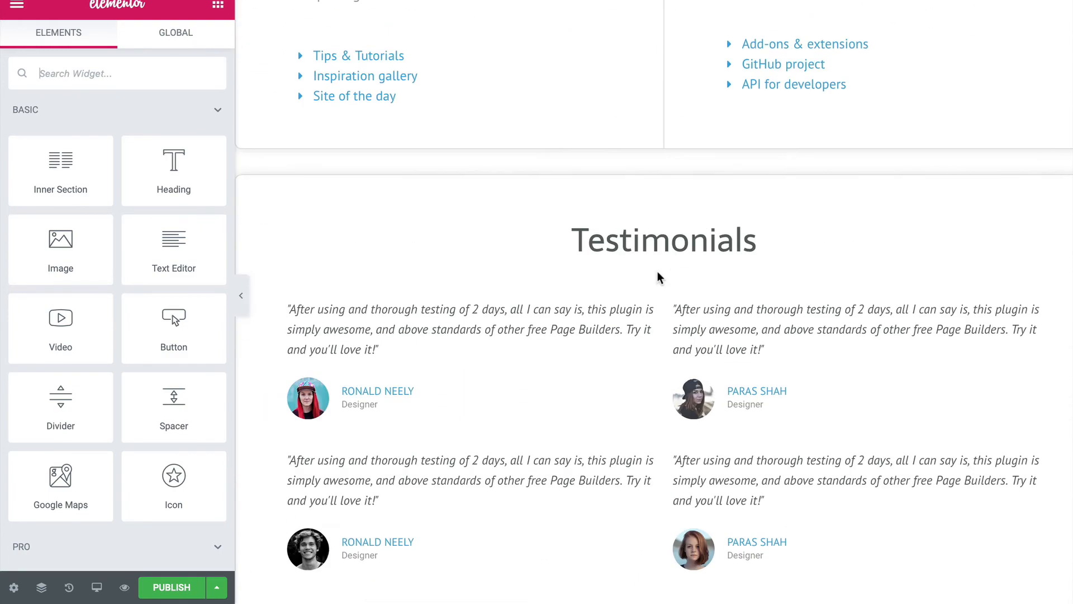
{"action": "left_click", "coordinate": [69, 588]}
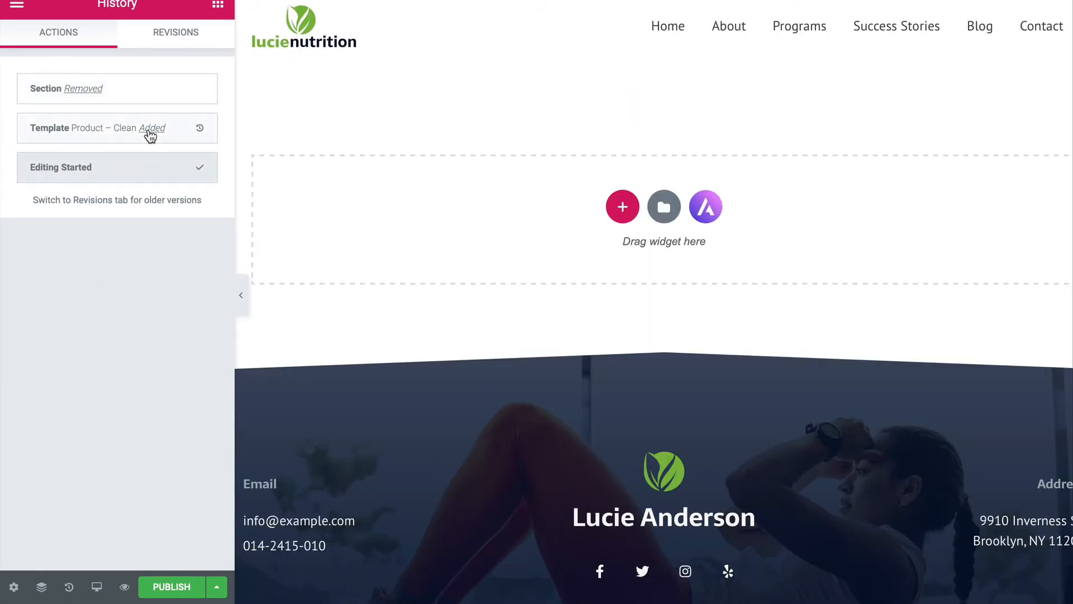
{"action": "left_click", "coordinate": [149, 136]}
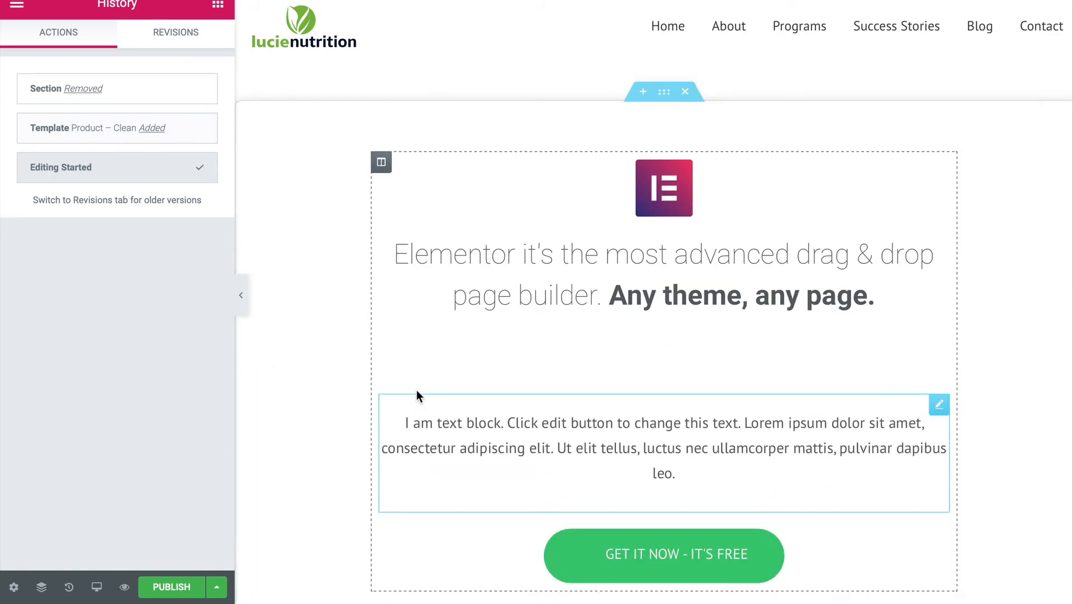
Step: Check the restored template sections, publish the product page, and open the live page
{"action": "scroll", "coordinate": [422, 387], "scroll_direction": "down", "scroll_amount": 20}
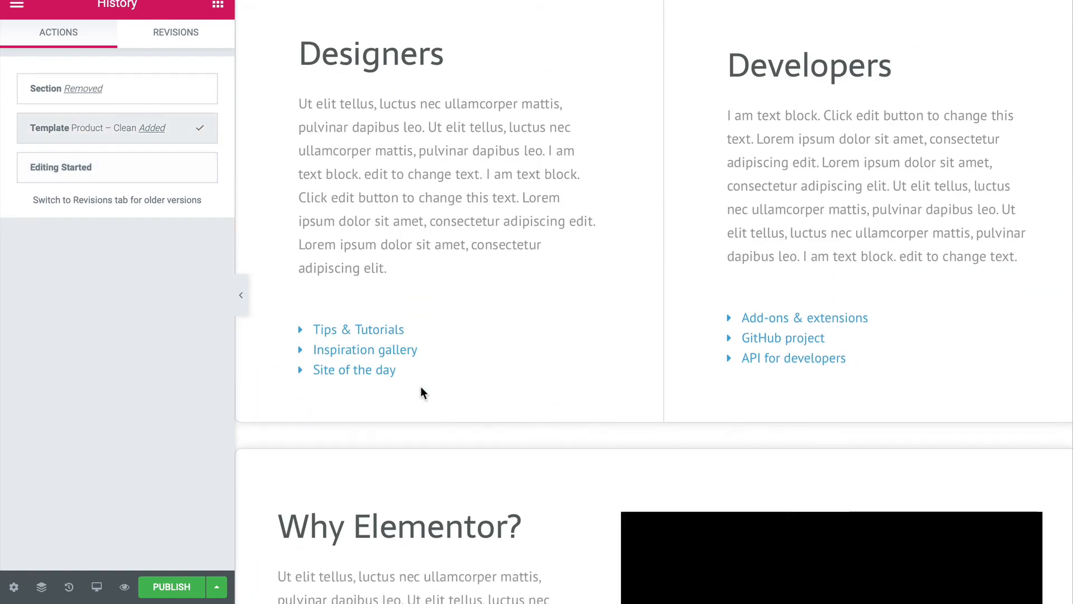
{"action": "scroll", "coordinate": [417, 386], "scroll_direction": "up", "scroll_amount": 15}
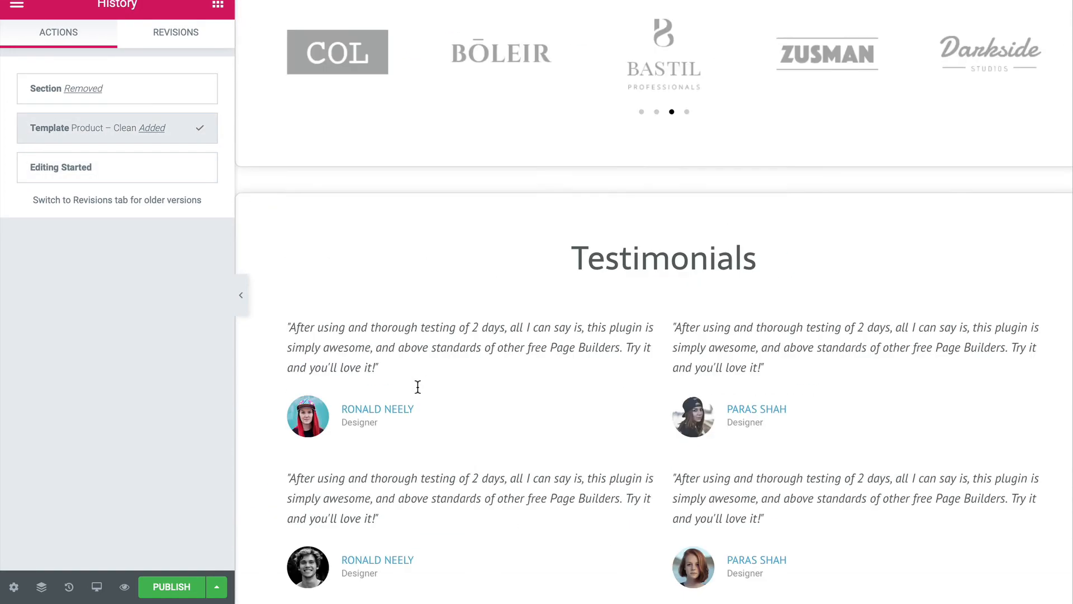
{"action": "scroll", "coordinate": [418, 387], "scroll_direction": "down", "scroll_amount": 1}
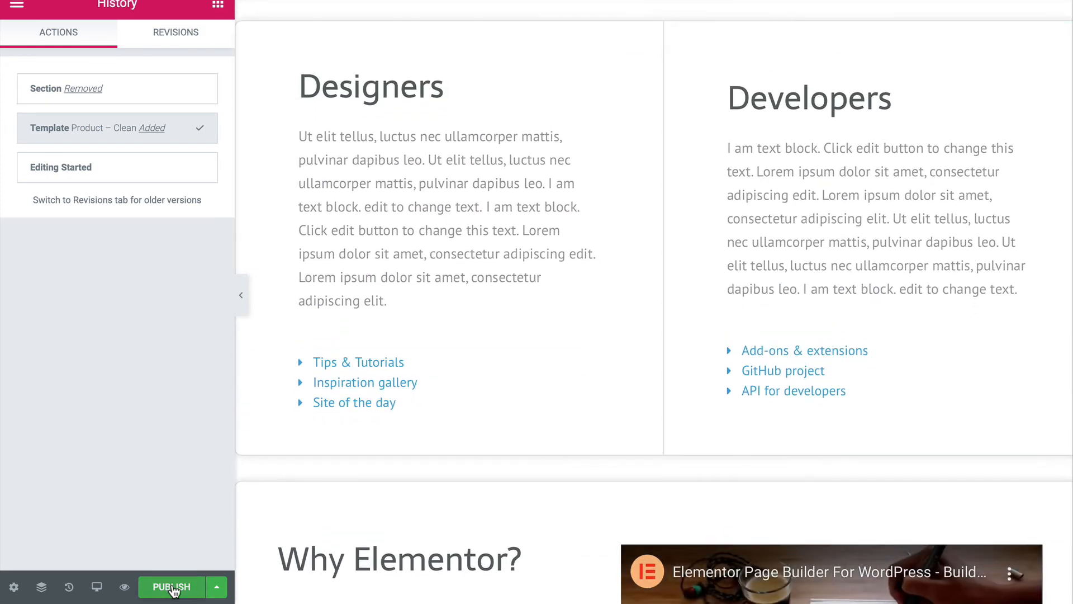
{"action": "left_click", "coordinate": [174, 588]}
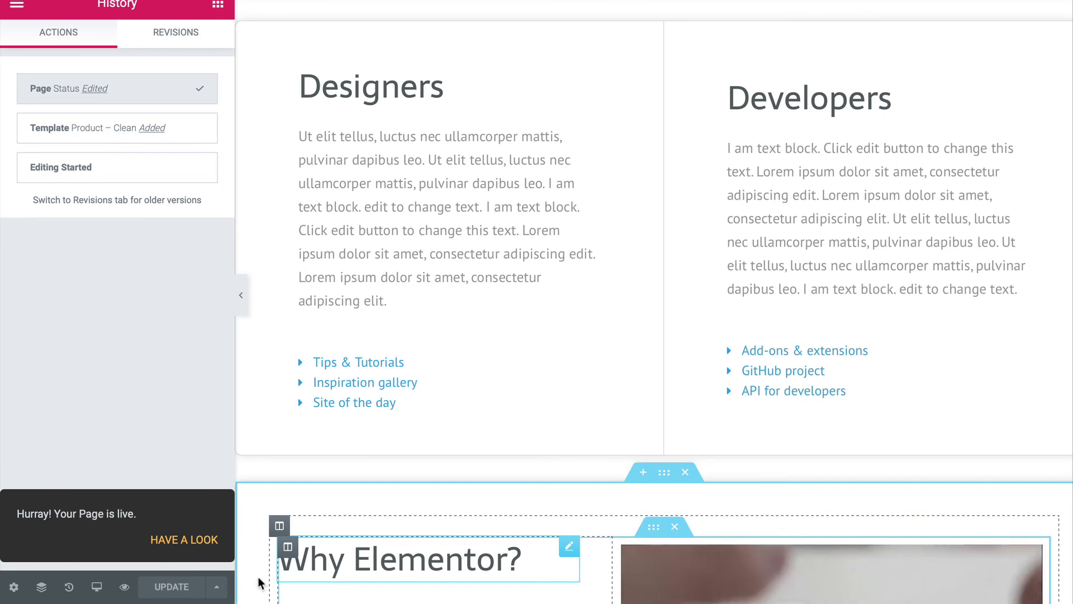
{"action": "left_click", "coordinate": [173, 540]}
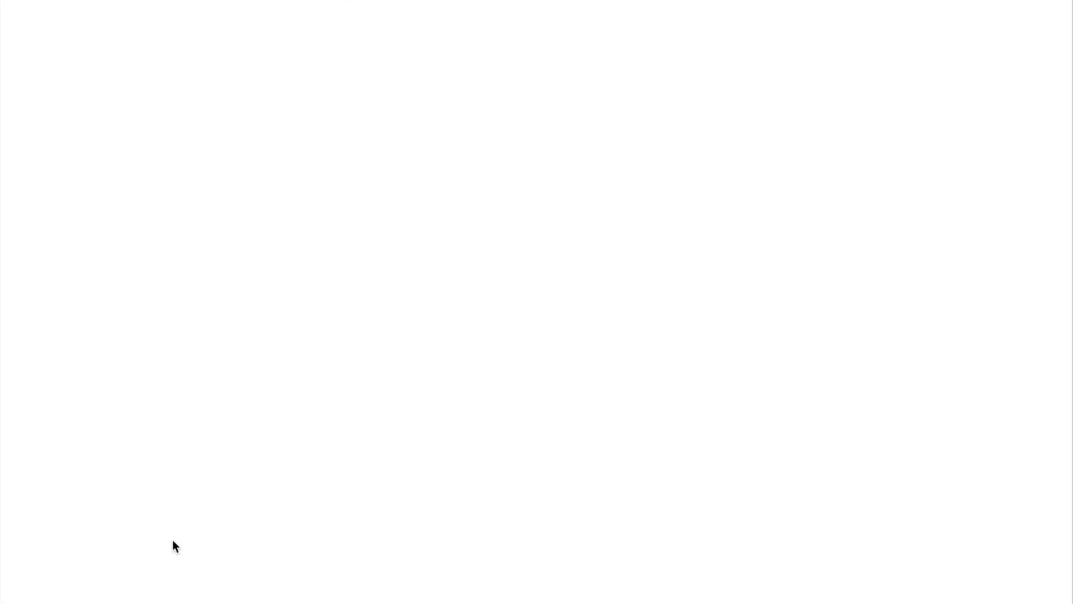
Step: Look through the published product page from the laptop image down to the testimonials and three feature columns
{"action": "scroll", "coordinate": [658, 289], "scroll_direction": "down", "scroll_amount": 20}
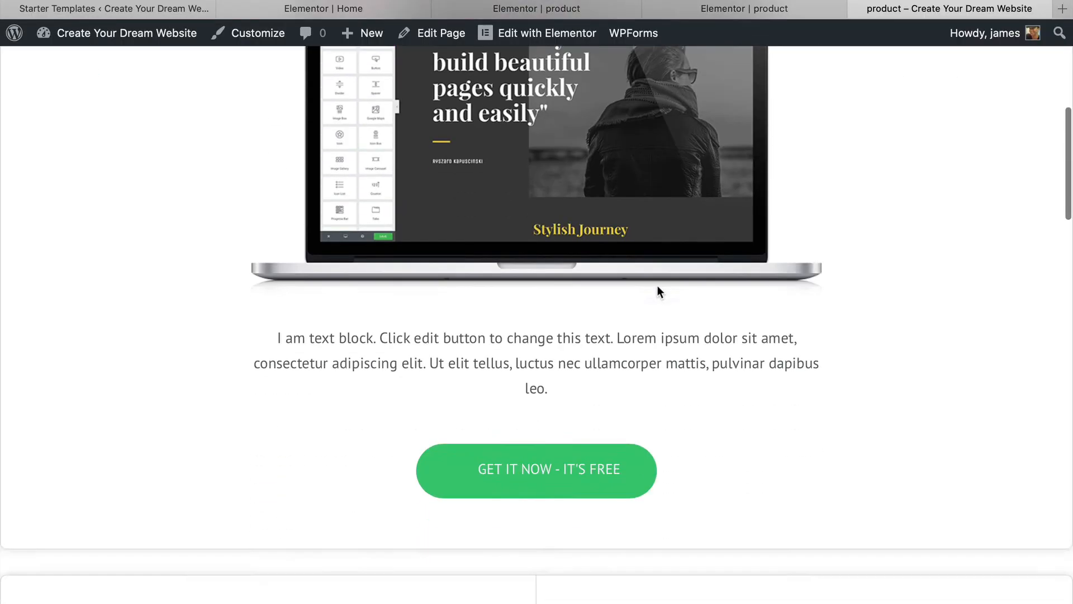
{"action": "scroll", "coordinate": [657, 285], "scroll_direction": "down", "scroll_amount": 15}
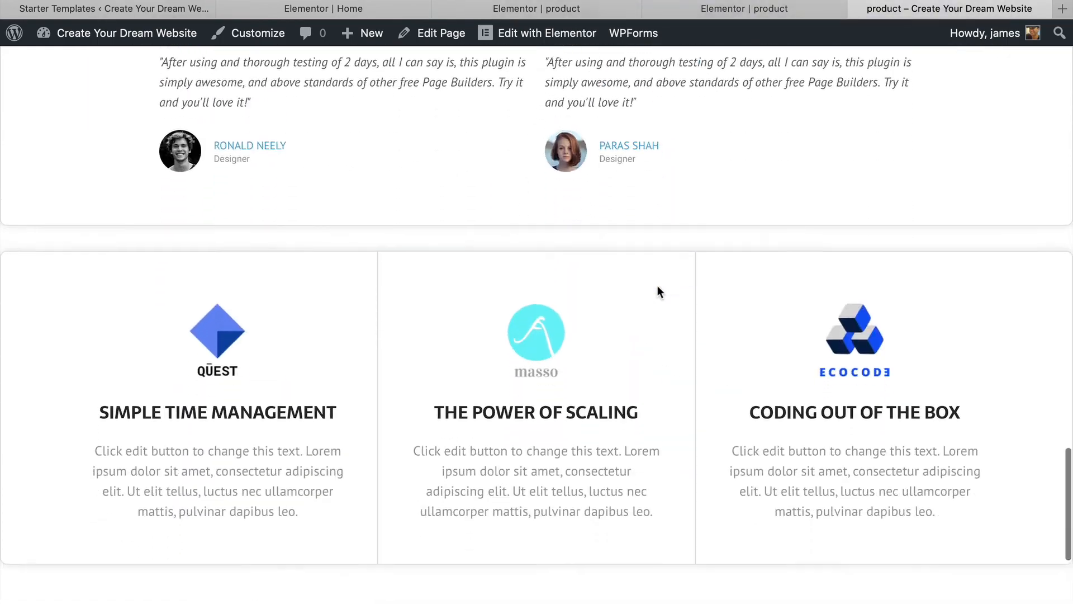
{"action": "scroll", "coordinate": [657, 291], "scroll_direction": "up", "scroll_amount": 20}
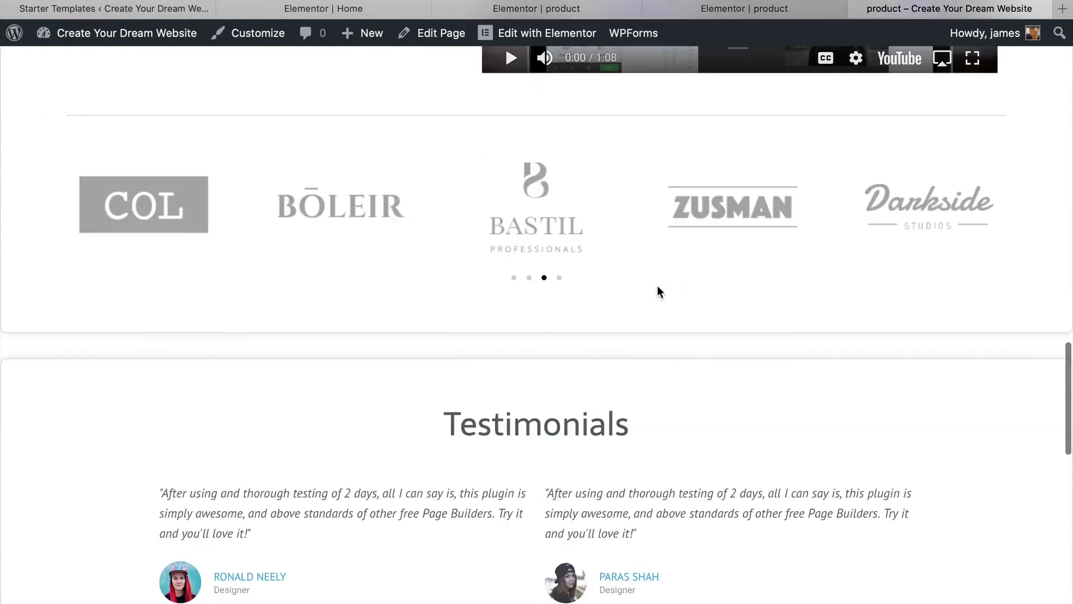
{"action": "scroll", "coordinate": [658, 287], "scroll_direction": "up", "scroll_amount": 10}
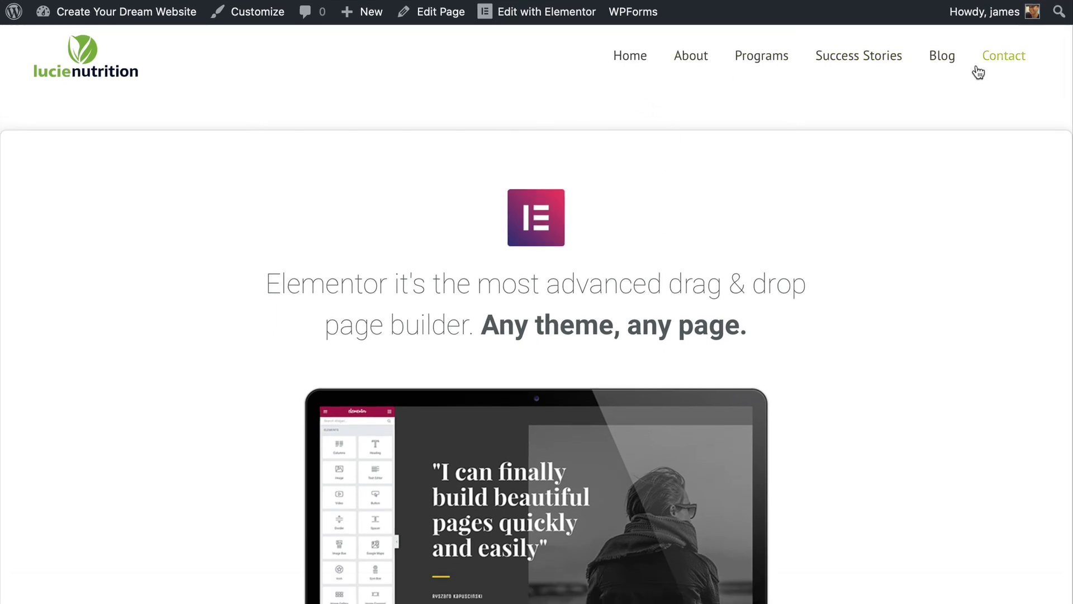
Step: Add the product page to the Top Navigation menu between About and Programs, and save the menu
{"action": "mouse_move", "coordinate": [141, 13]}
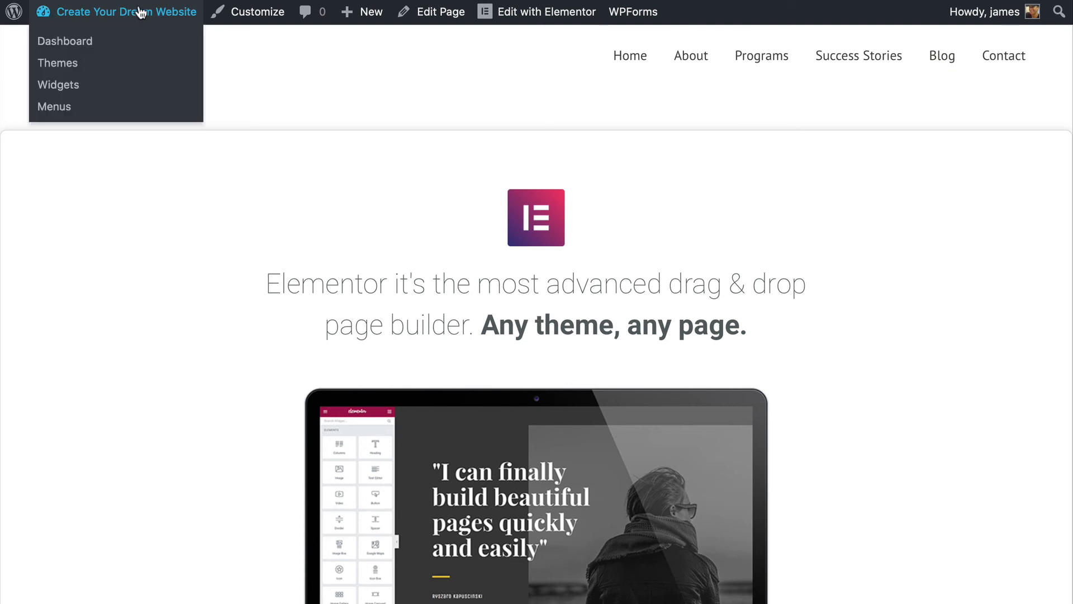
{"action": "left_click", "coordinate": [46, 109]}
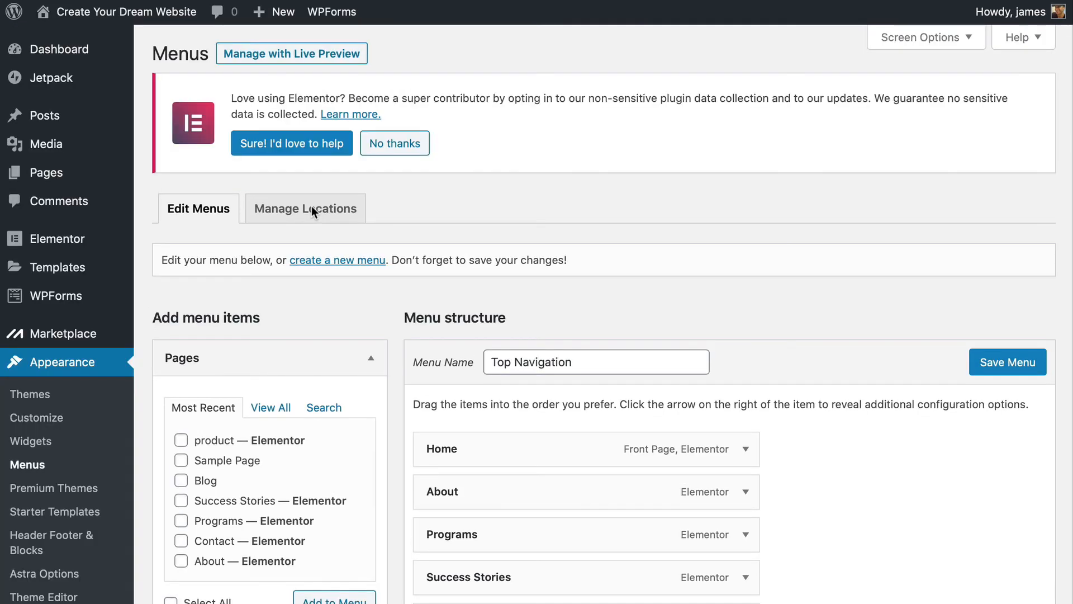
{"action": "scroll", "coordinate": [561, 223], "scroll_direction": "down", "scroll_amount": 2}
{"action": "scroll", "coordinate": [561, 222], "scroll_direction": "down", "scroll_amount": 5}
{"action": "scroll", "coordinate": [558, 223], "scroll_direction": "up", "scroll_amount": 1}
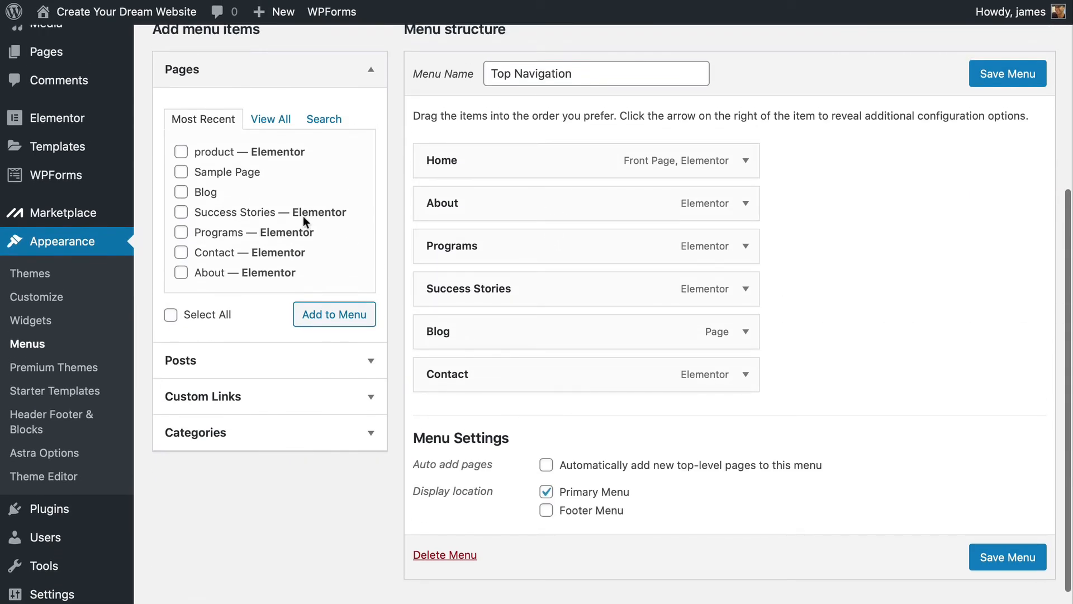
{"action": "left_click", "coordinate": [180, 151]}
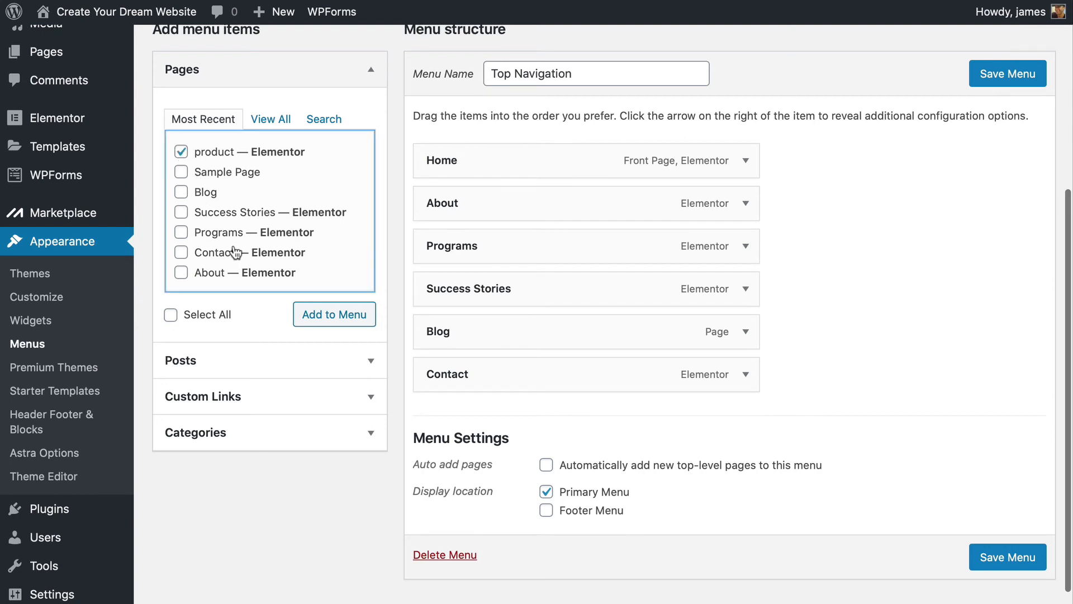
{"action": "left_click", "coordinate": [308, 315]}
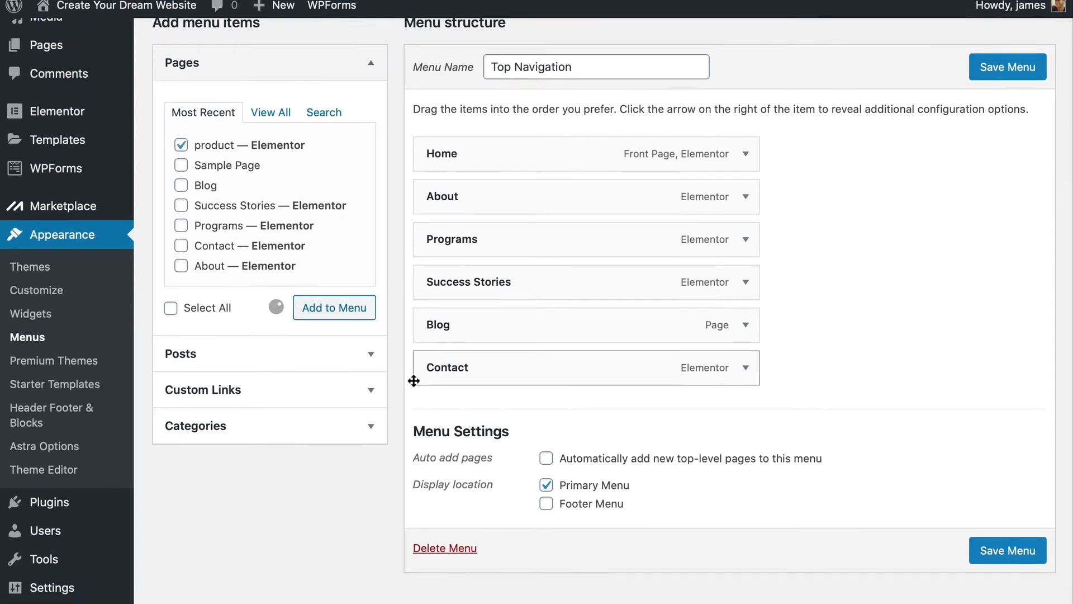
{"action": "left_click_drag", "start_coordinate": [539, 410], "coordinate": [537, 233]}
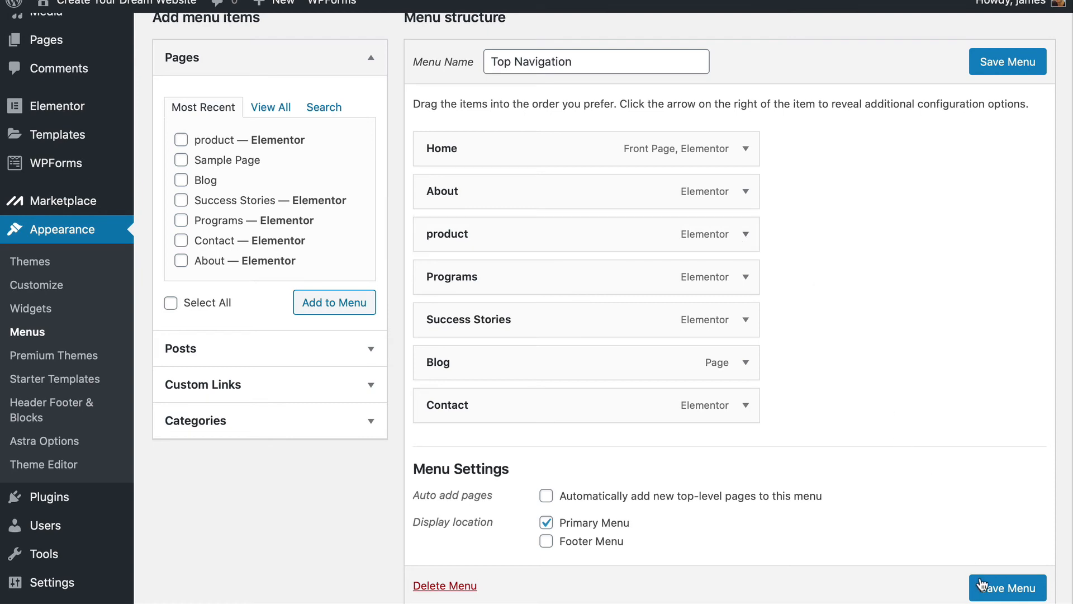
{"action": "left_click", "coordinate": [988, 595]}
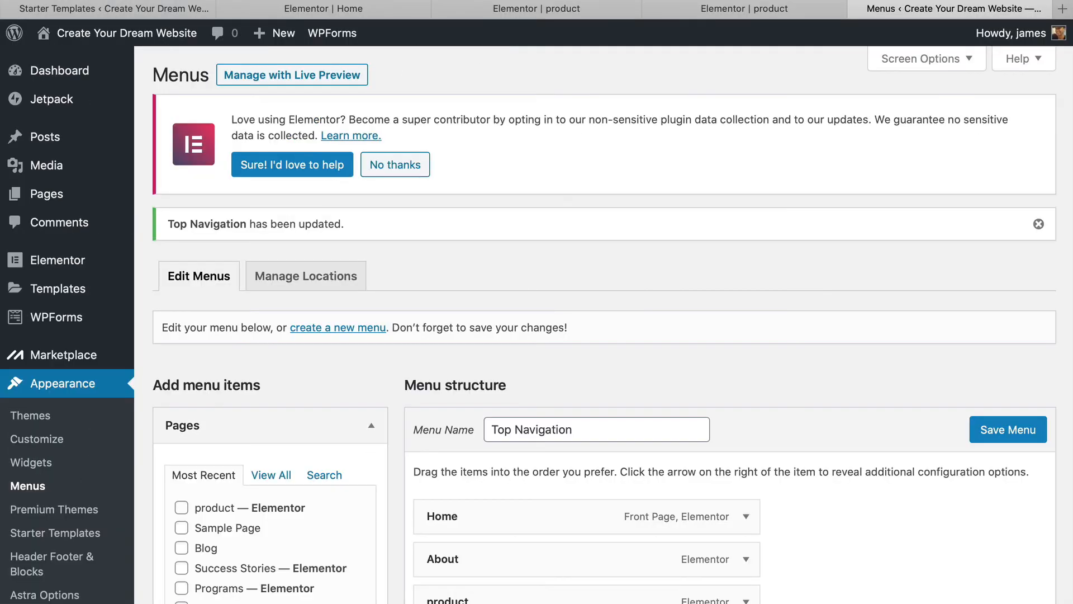
Step: Visit the live site, open the product page from its navigation, and look over the page
{"action": "left_click", "coordinate": [146, 42]}
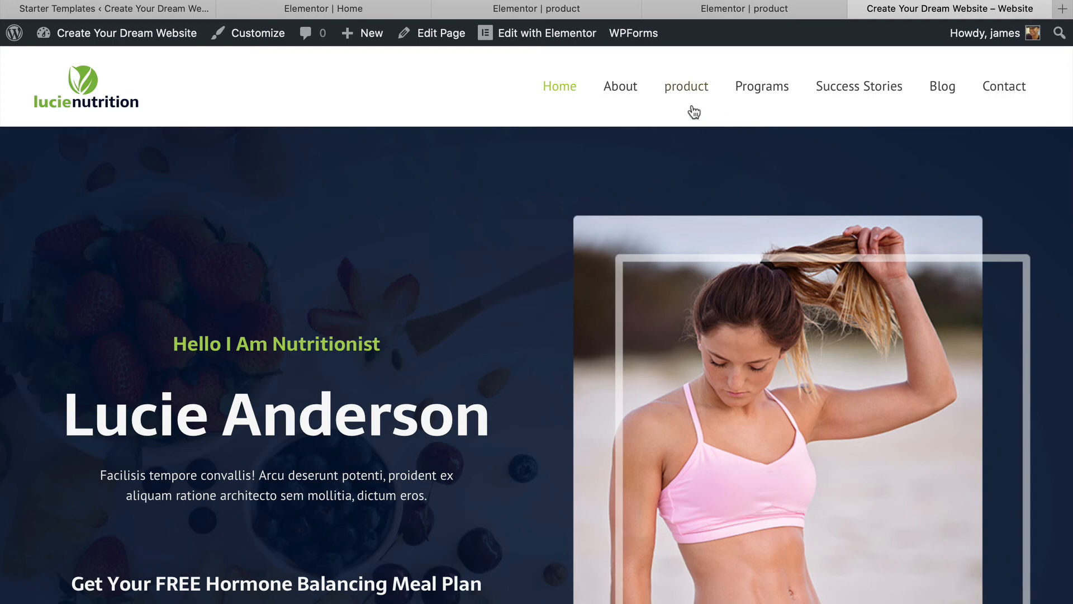
{"action": "left_click", "coordinate": [672, 92]}
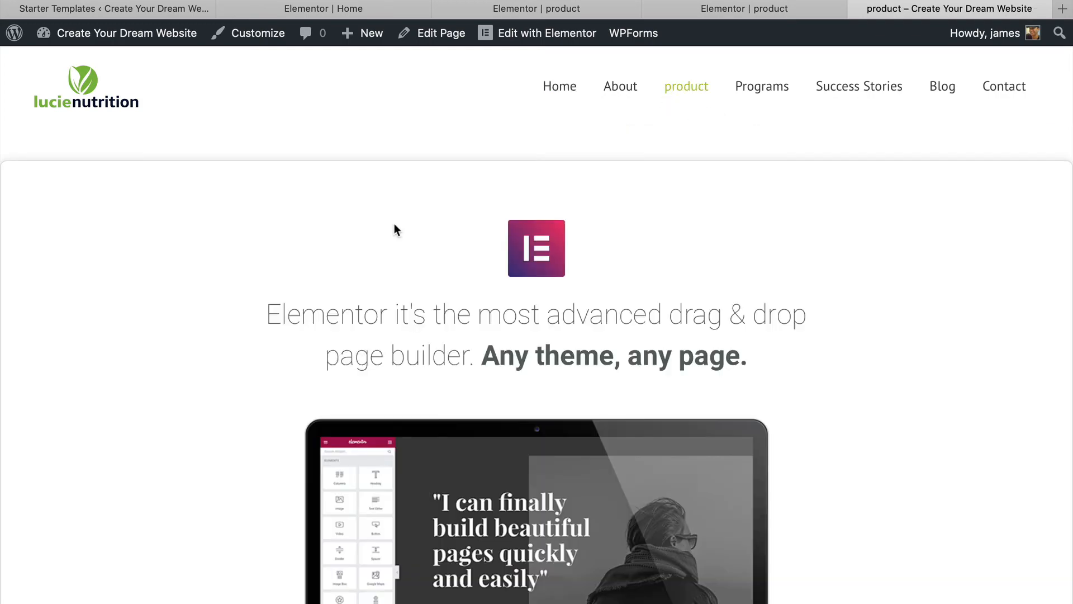
{"action": "scroll", "coordinate": [395, 229], "scroll_direction": "down", "scroll_amount": 5}
{"action": "scroll", "coordinate": [394, 226], "scroll_direction": "down", "scroll_amount": 10}
{"action": "scroll", "coordinate": [394, 226], "scroll_direction": "up", "scroll_amount": 15}
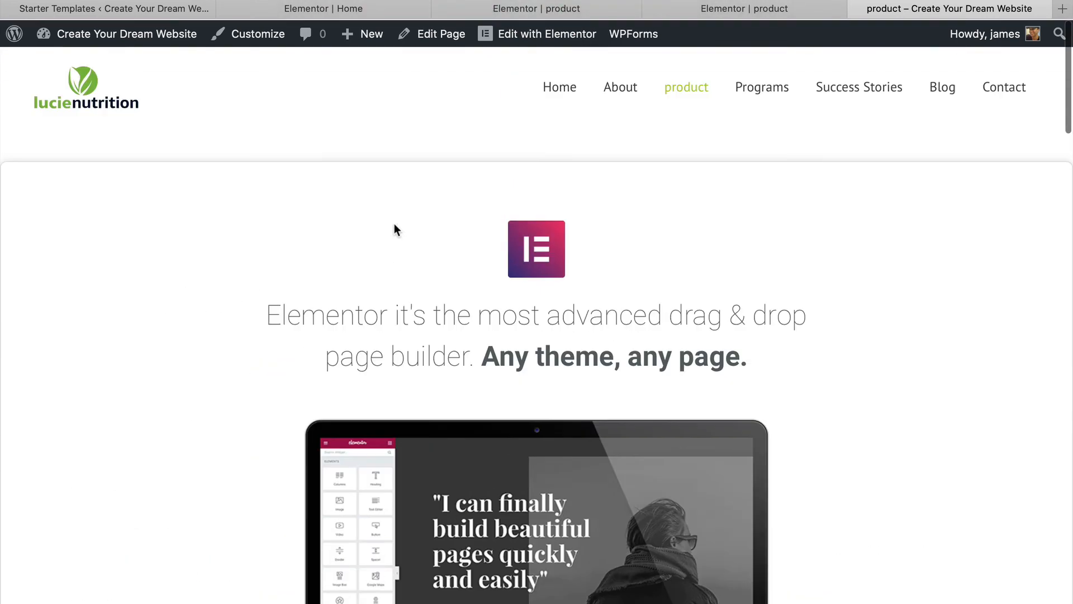
Step: Try removing the Programs, product and Success Stories items from the Top Navigation menu
{"action": "mouse_move", "coordinate": [115, 42]}
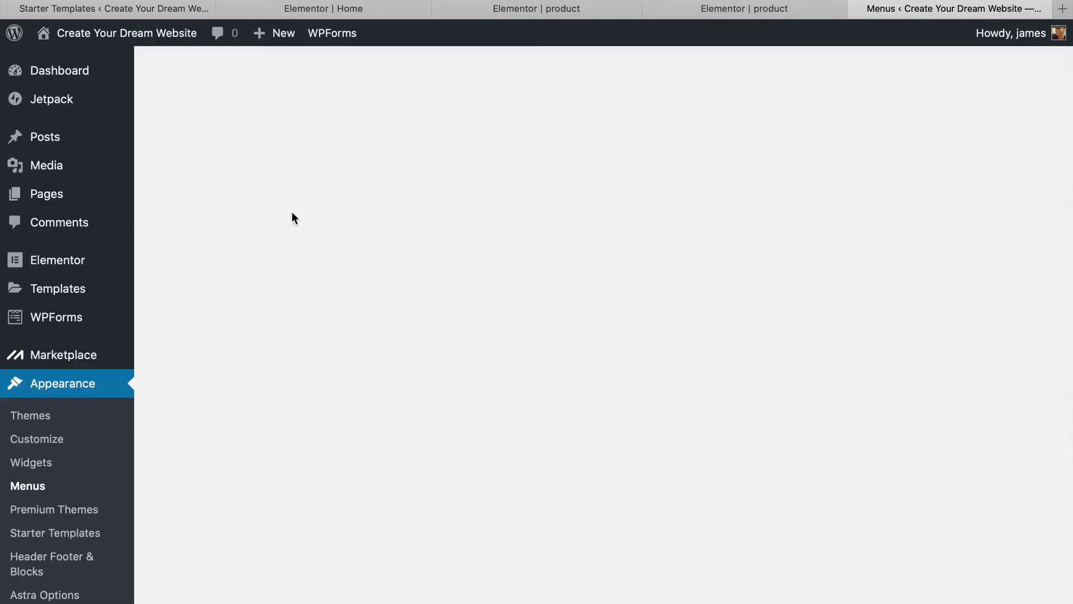
{"action": "scroll", "coordinate": [509, 255], "scroll_direction": "down", "scroll_amount": 4}
{"action": "scroll", "coordinate": [509, 261], "scroll_direction": "down", "scroll_amount": 1}
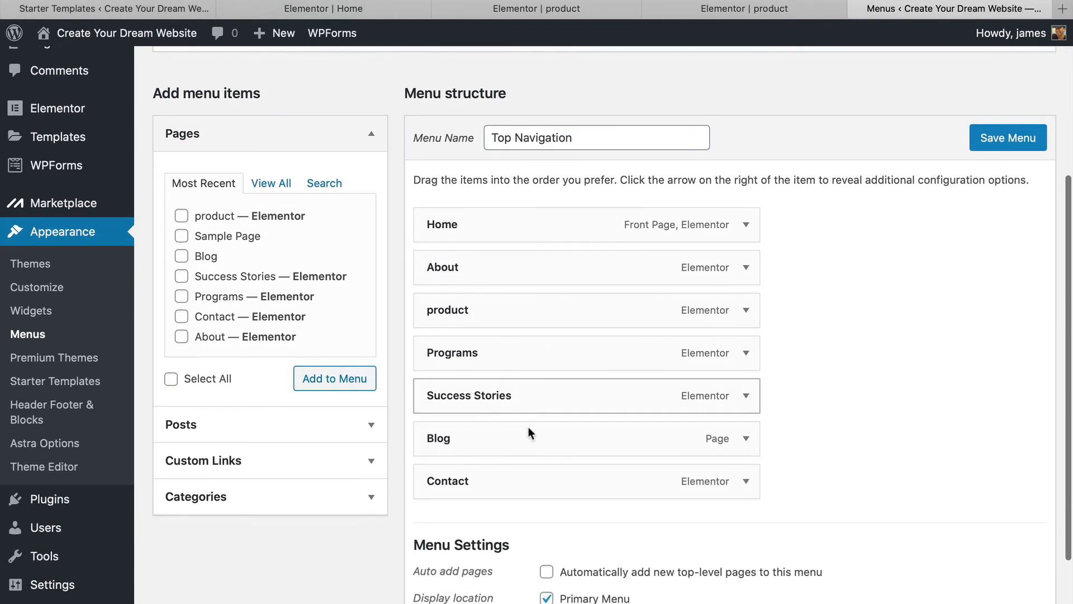
{"action": "left_click", "coordinate": [746, 354]}
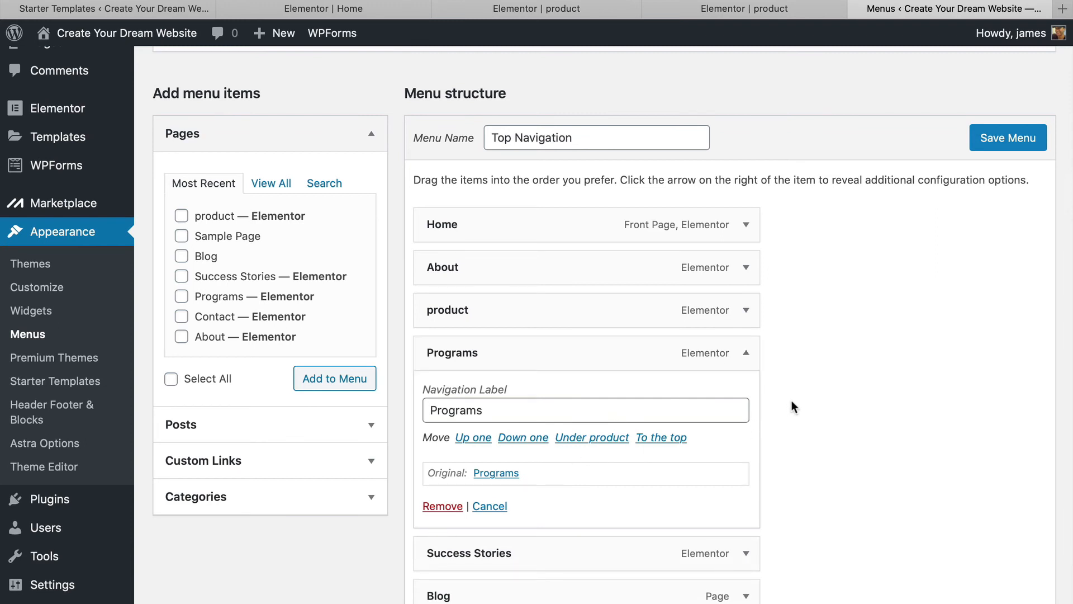
{"action": "left_click", "coordinate": [438, 507]}
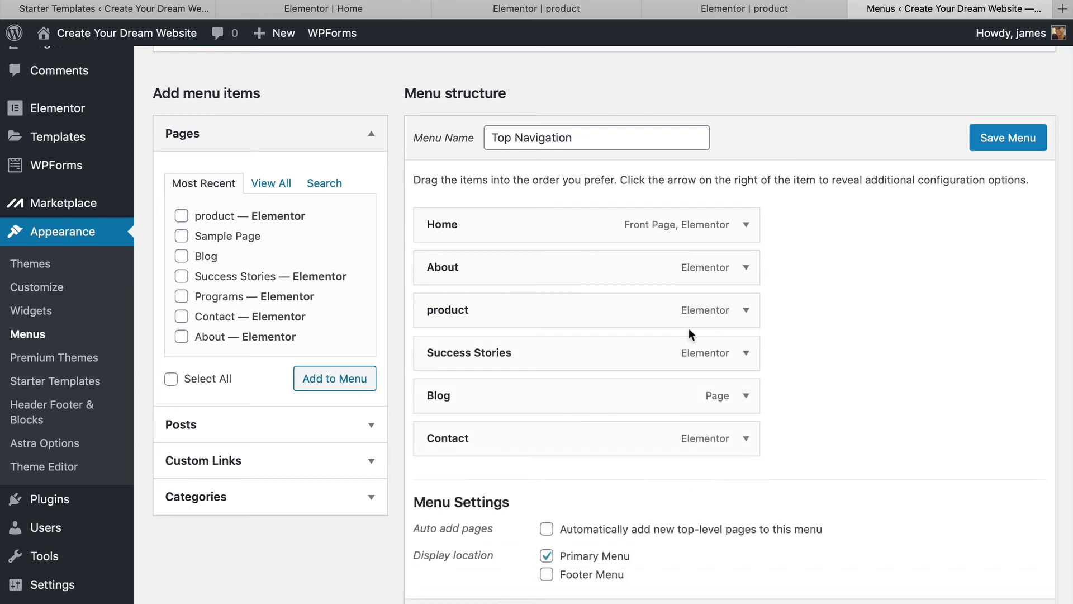
{"action": "left_click", "coordinate": [746, 309]}
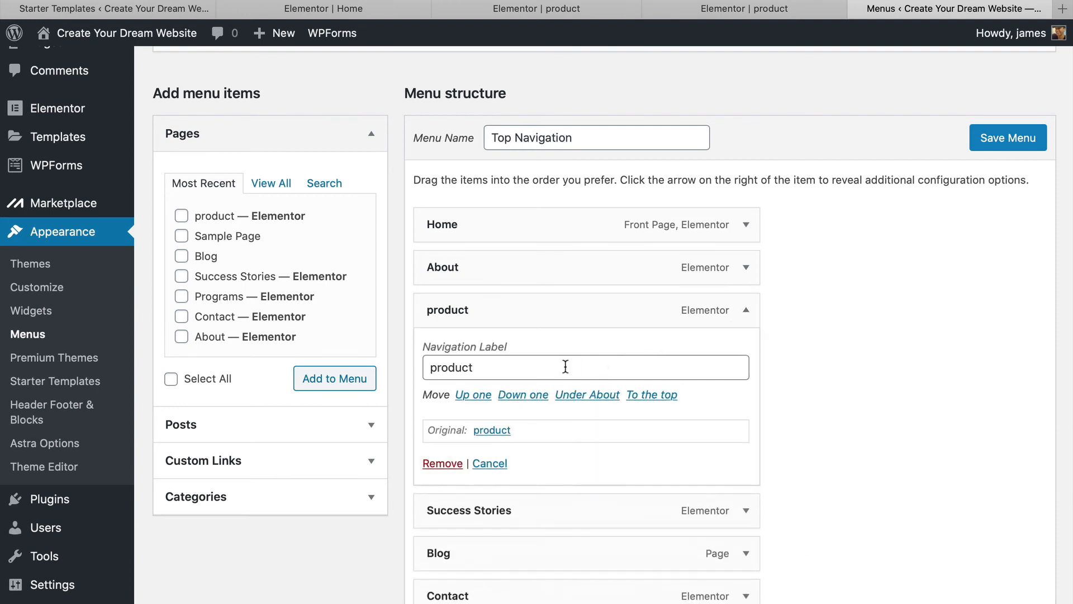
{"action": "left_click", "coordinate": [445, 463]}
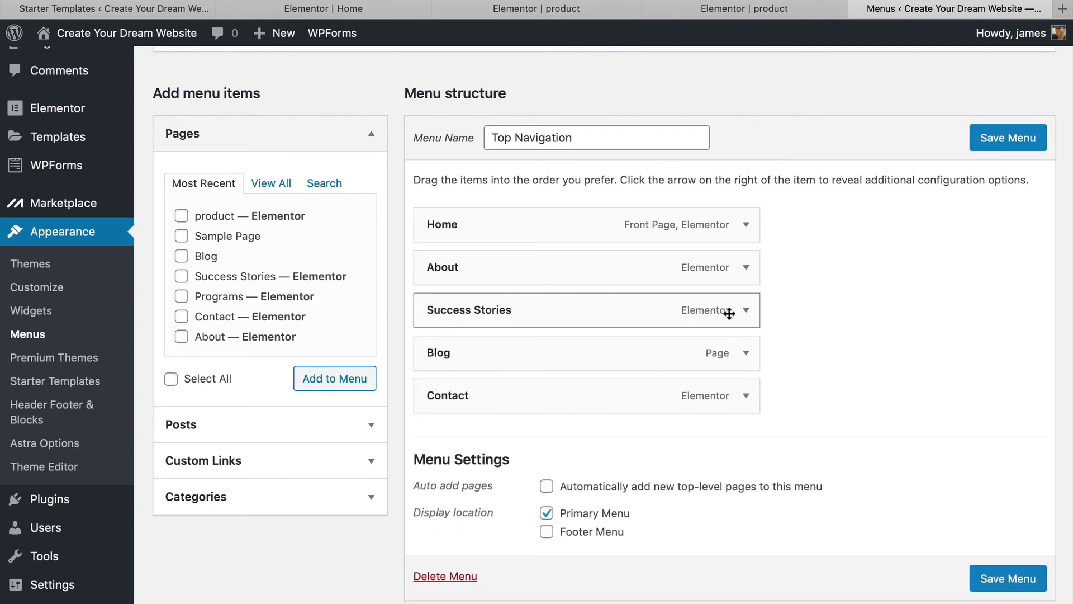
{"action": "left_click", "coordinate": [746, 309]}
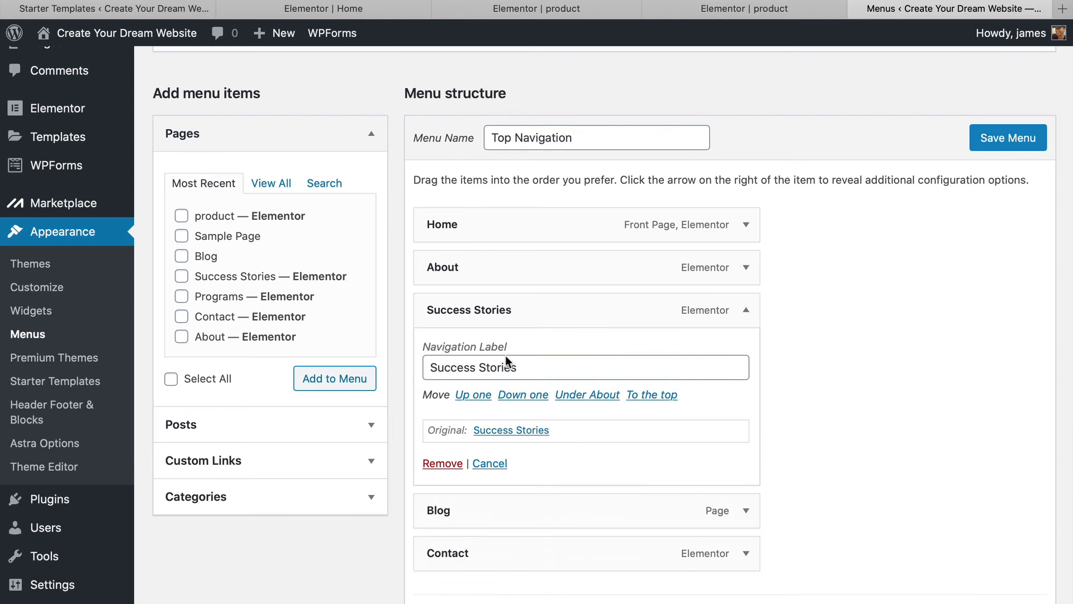
{"action": "left_click", "coordinate": [443, 463]}
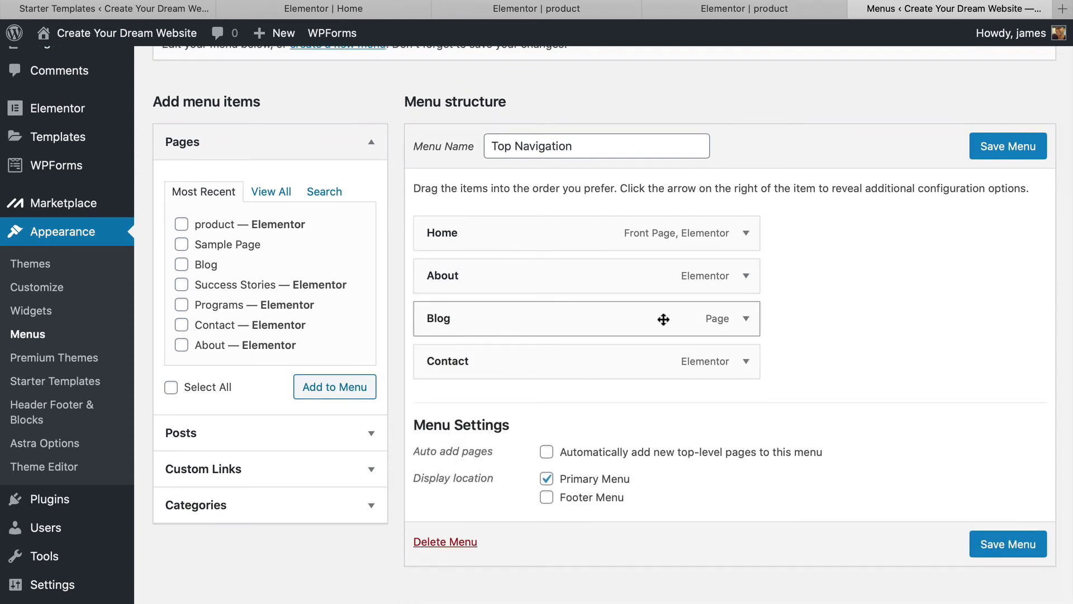
Step: Open and cancel the Blog menu item's settings, and leave the menu editor without saving to view the live site's Blog page
{"action": "left_click", "coordinate": [744, 320]}
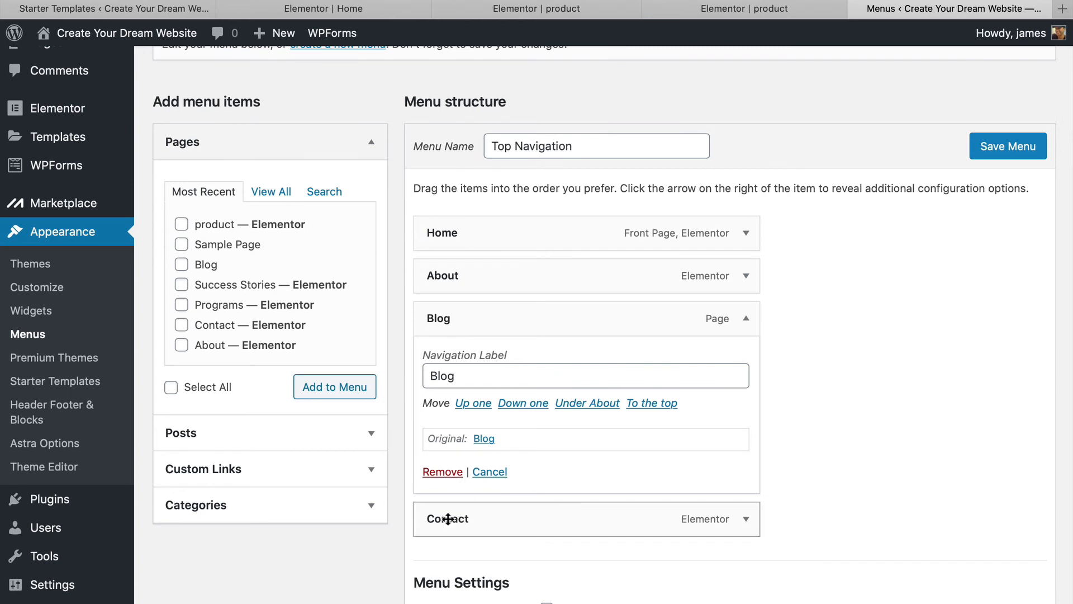
{"action": "left_click", "coordinate": [488, 472]}
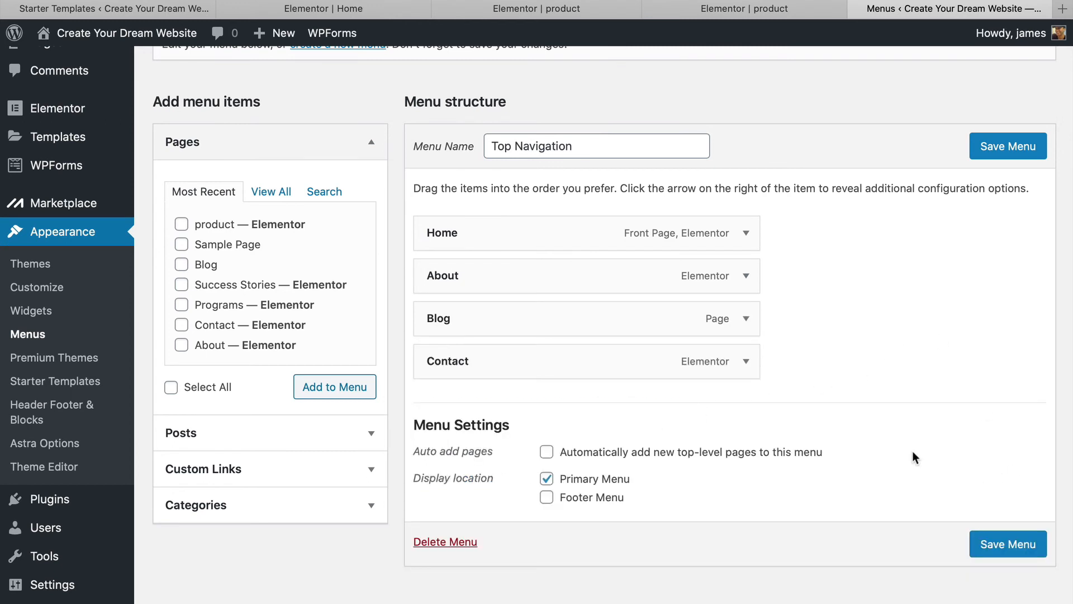
{"action": "left_click", "coordinate": [120, 34]}
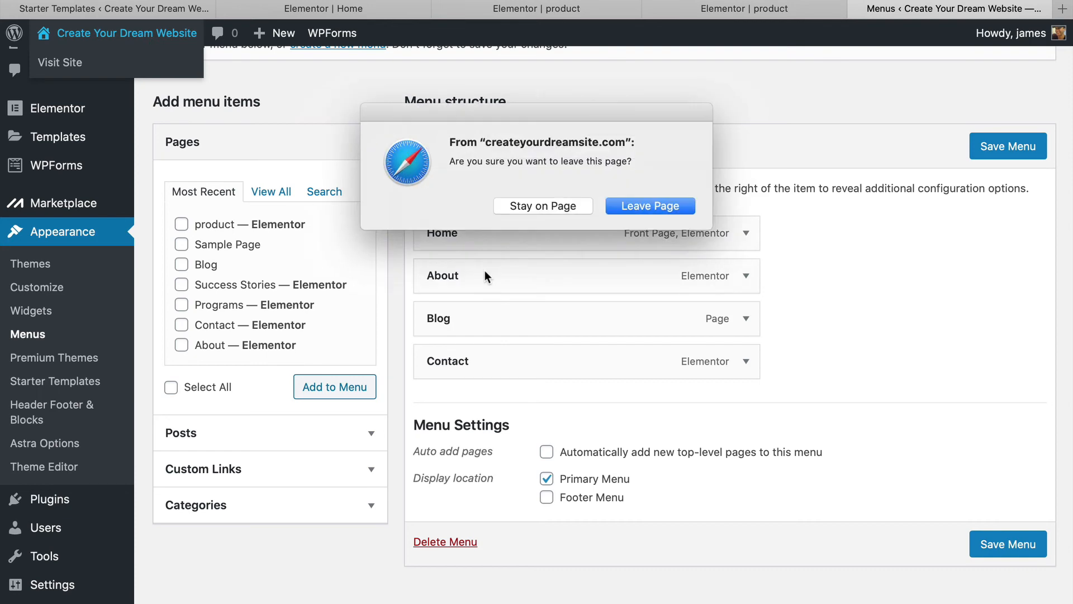
{"action": "left_click", "coordinate": [651, 205]}
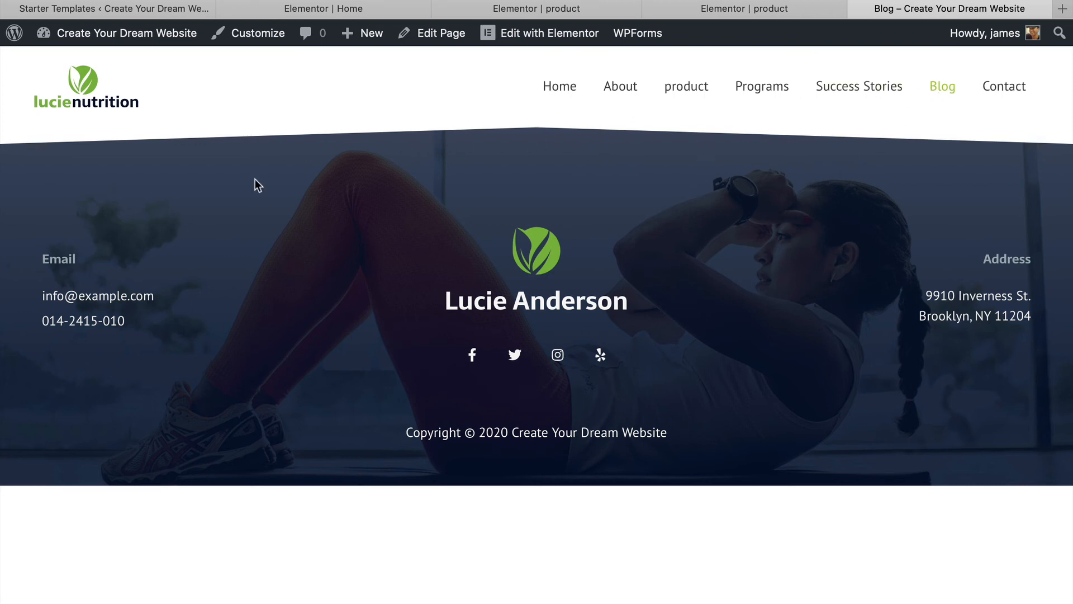
Step: Open the site's Reading settings and keep Home as the static homepage
{"action": "mouse_move", "coordinate": [147, 39]}
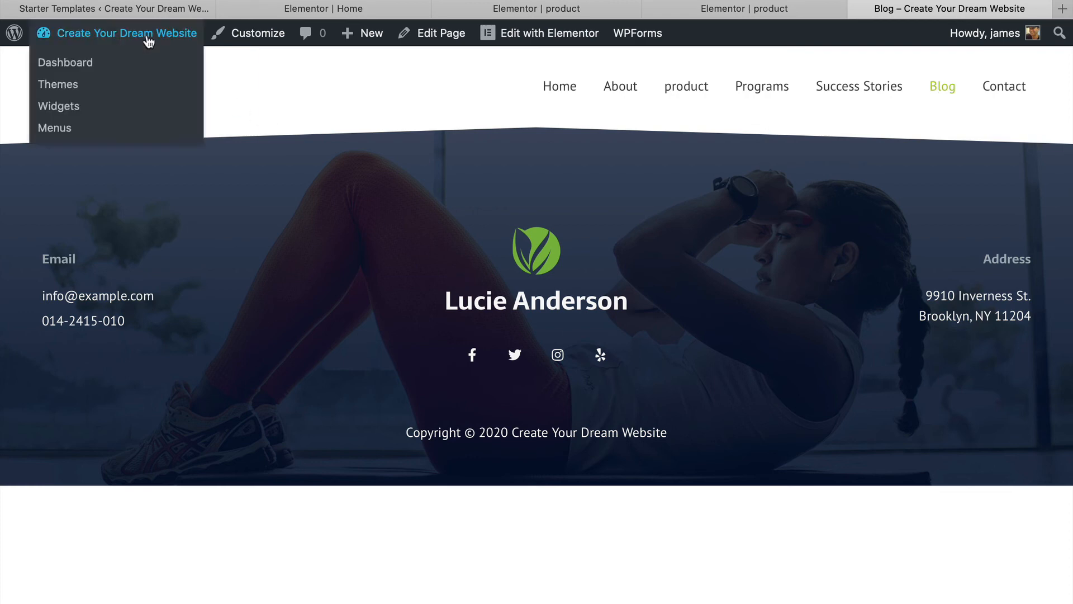
{"action": "left_click", "coordinate": [78, 64]}
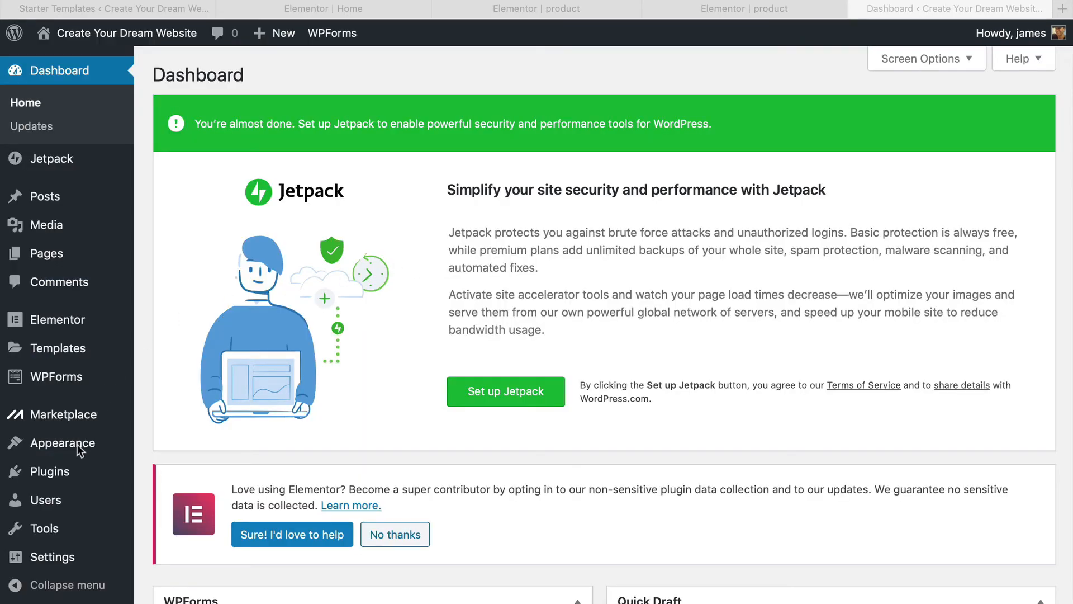
{"action": "mouse_move", "coordinate": [67, 551]}
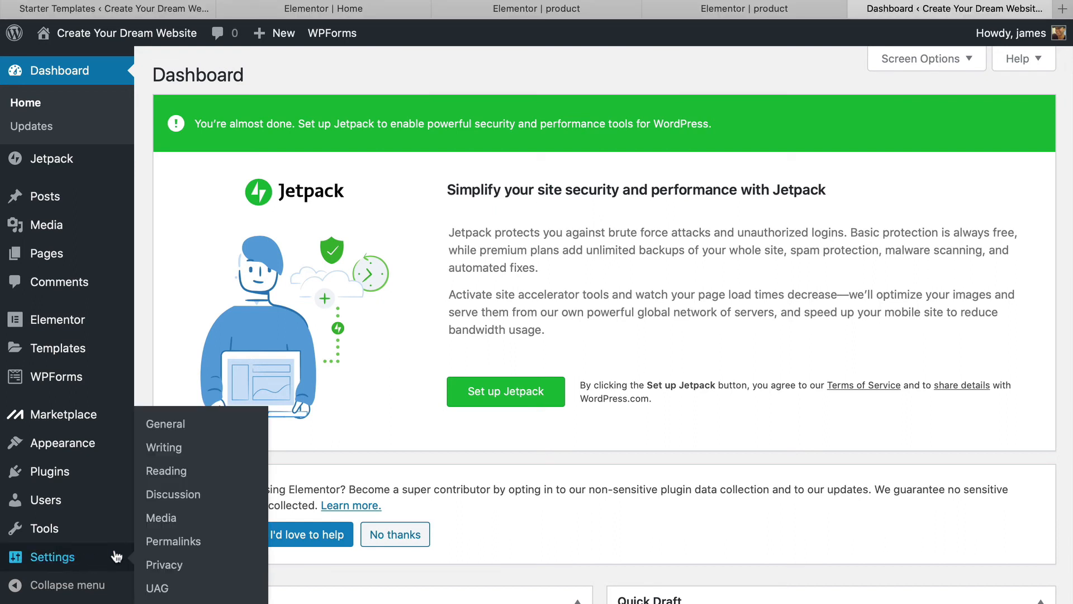
{"action": "left_click", "coordinate": [178, 472]}
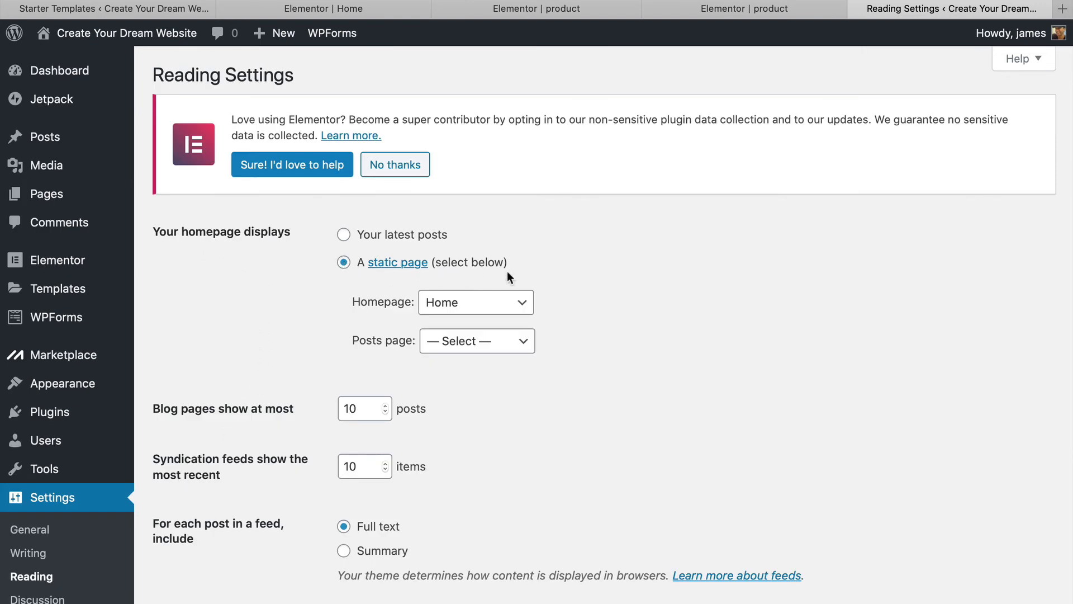
{"action": "left_click", "coordinate": [496, 304]}
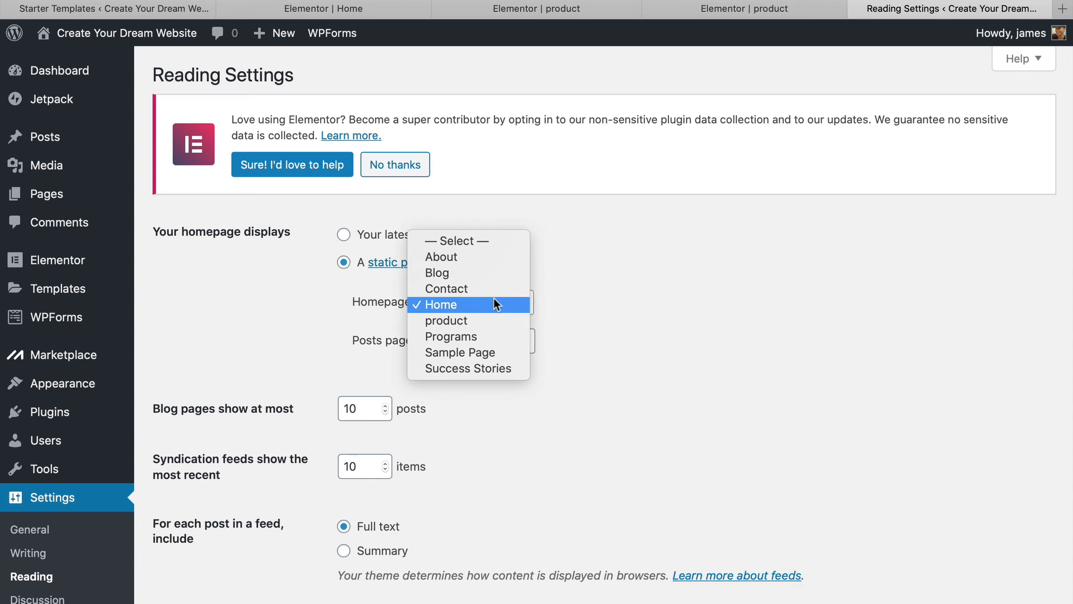
{"action": "left_click", "coordinate": [494, 302]}
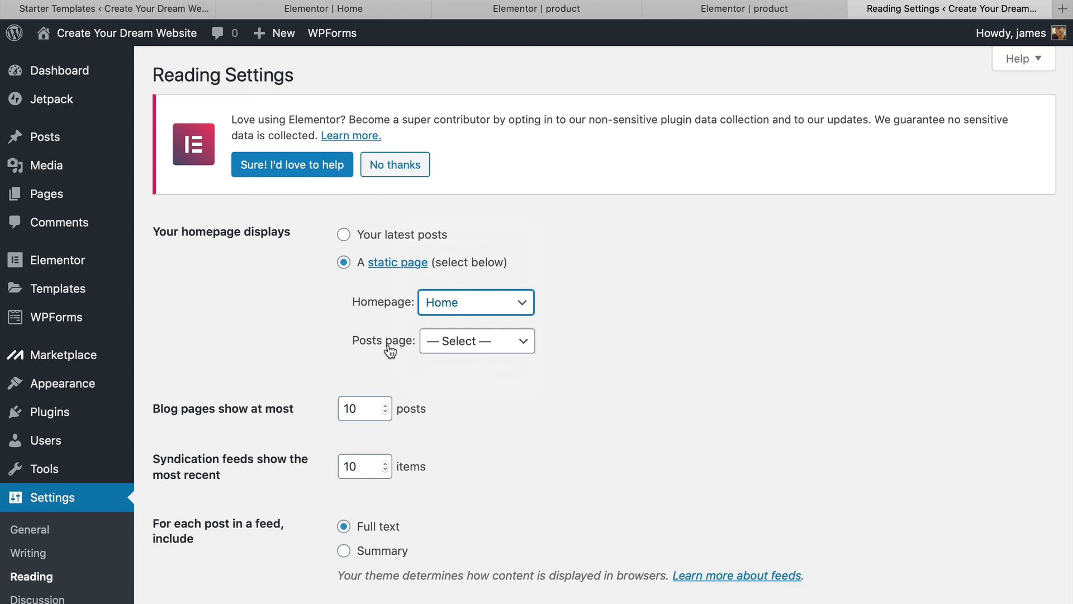
Step: Set the posts page to Blog and save the Reading settings
{"action": "left_click", "coordinate": [475, 340]}
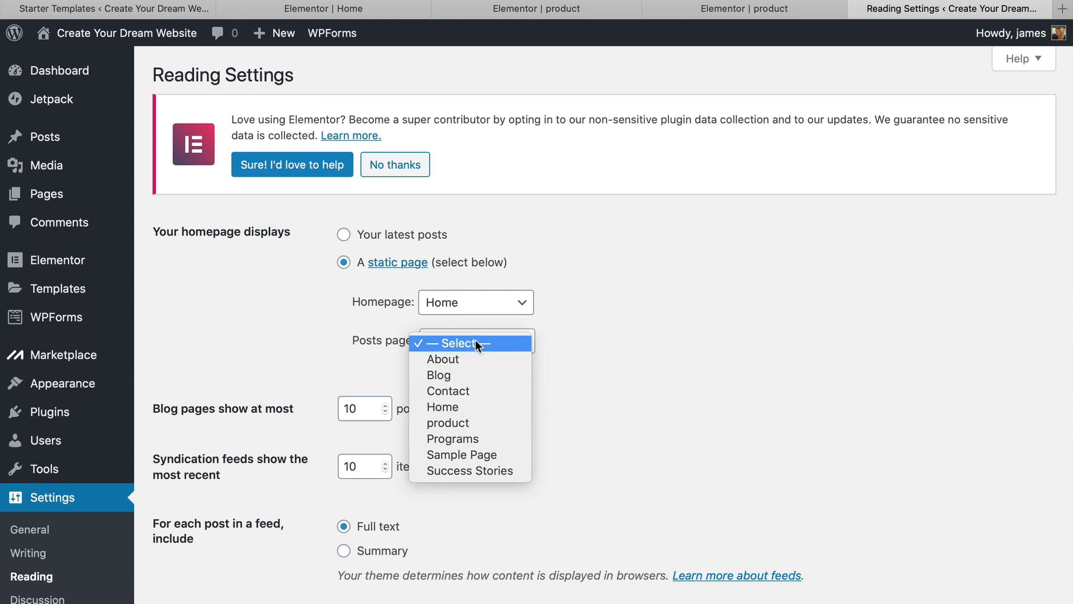
{"action": "left_click", "coordinate": [473, 376]}
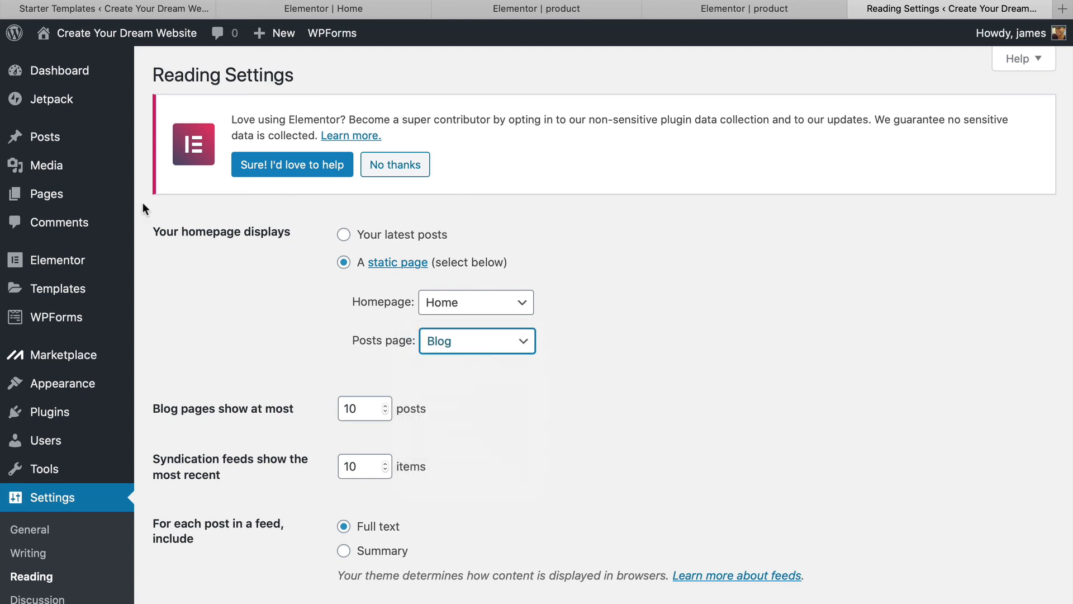
{"action": "mouse_move", "coordinate": [60, 149]}
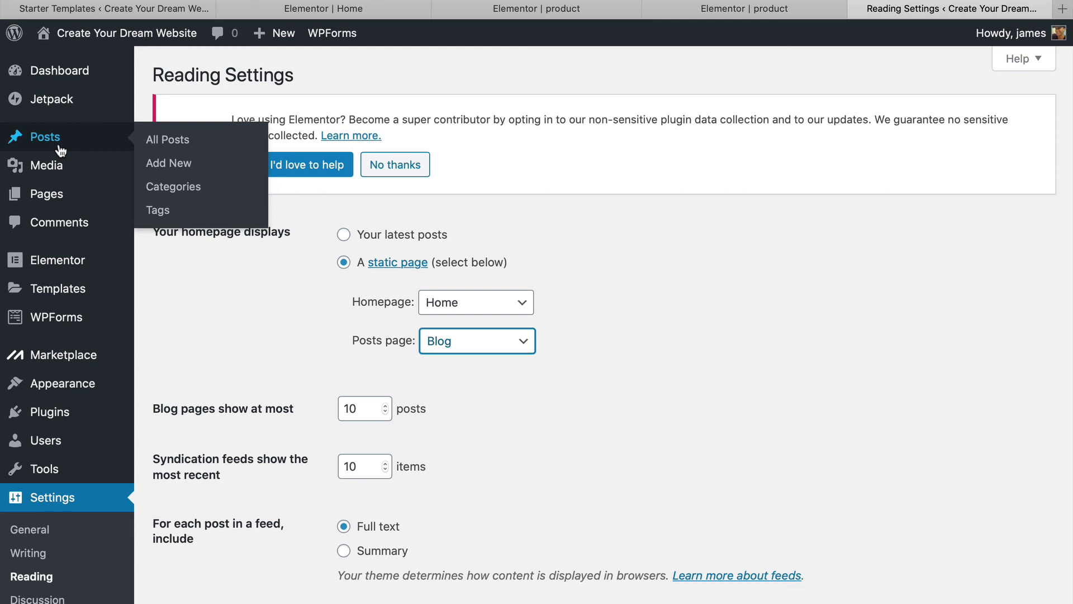
{"action": "mouse_move", "coordinate": [55, 198]}
{"action": "left_click", "coordinate": [266, 350]}
{"action": "scroll", "coordinate": [234, 347], "scroll_direction": "down", "scroll_amount": 3}
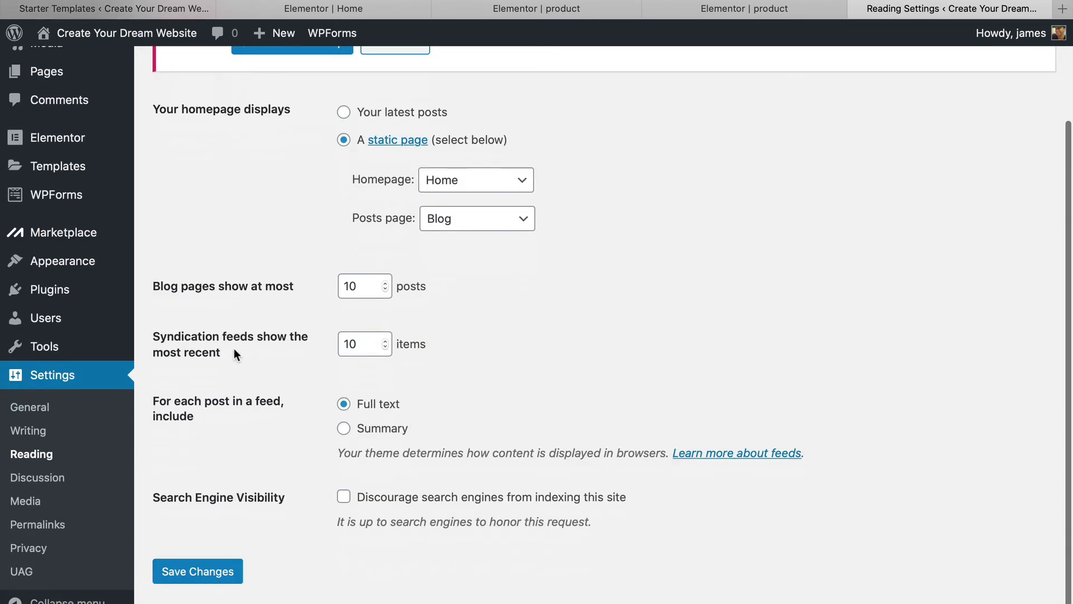
{"action": "scroll", "coordinate": [233, 353], "scroll_direction": "down", "scroll_amount": 1}
{"action": "left_click", "coordinate": [201, 553]}
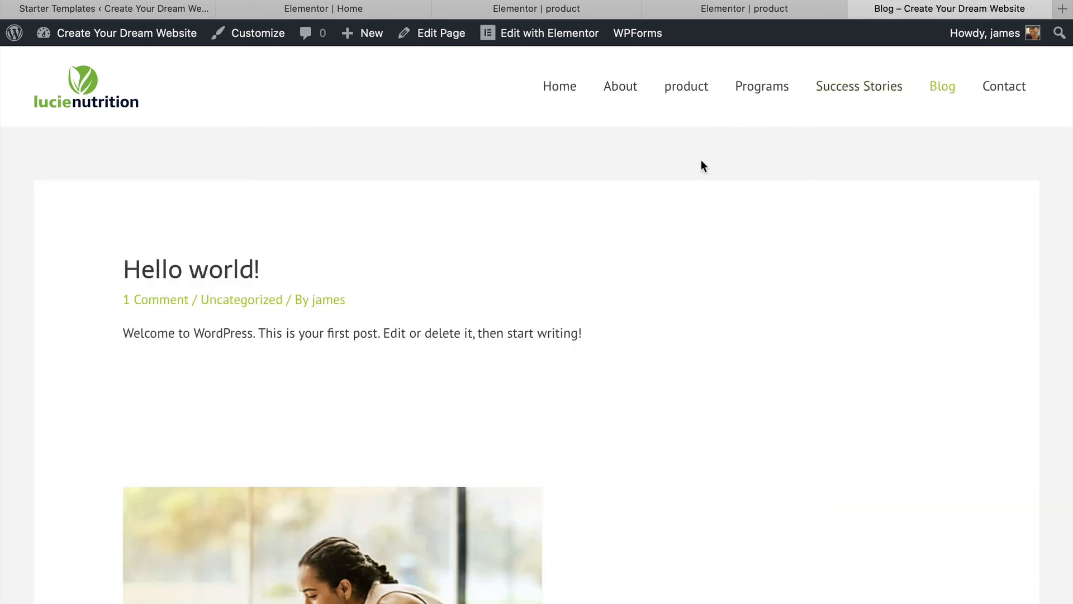
Step: View the live Blog page and look through its listed posts from beginning to footer
{"action": "scroll", "coordinate": [546, 229], "scroll_direction": "down", "scroll_amount": 12}
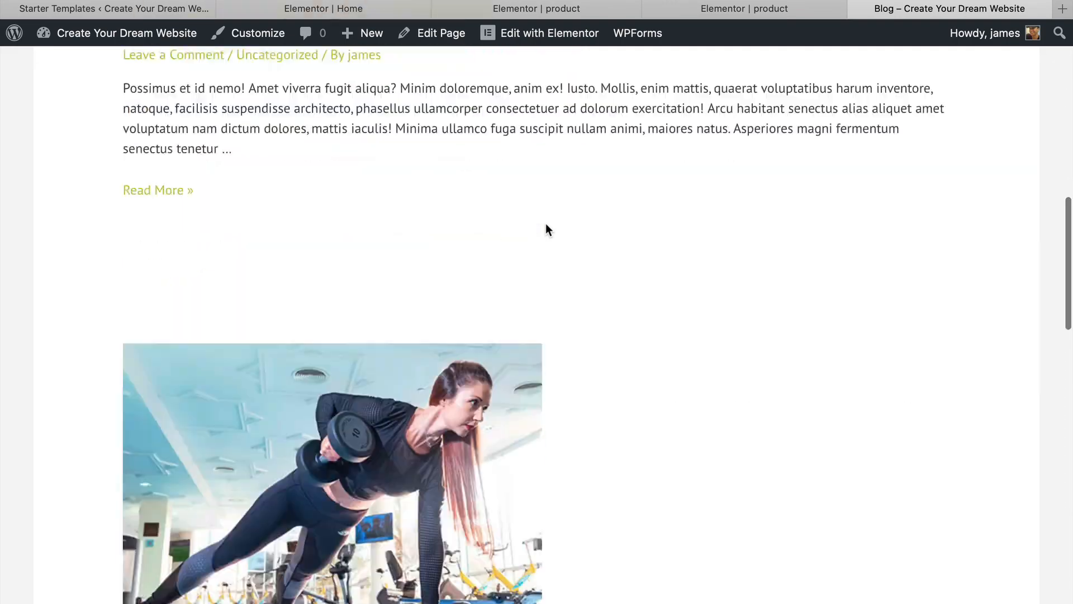
{"action": "scroll", "coordinate": [546, 229], "scroll_direction": "down", "scroll_amount": 15}
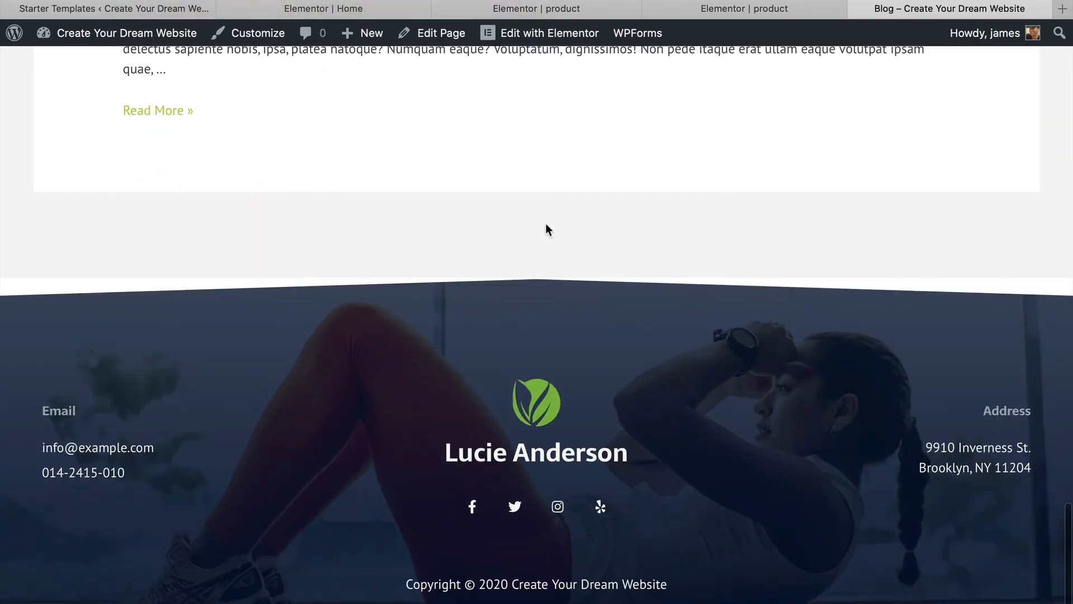
{"action": "scroll", "coordinate": [547, 229], "scroll_direction": "up", "scroll_amount": 15}
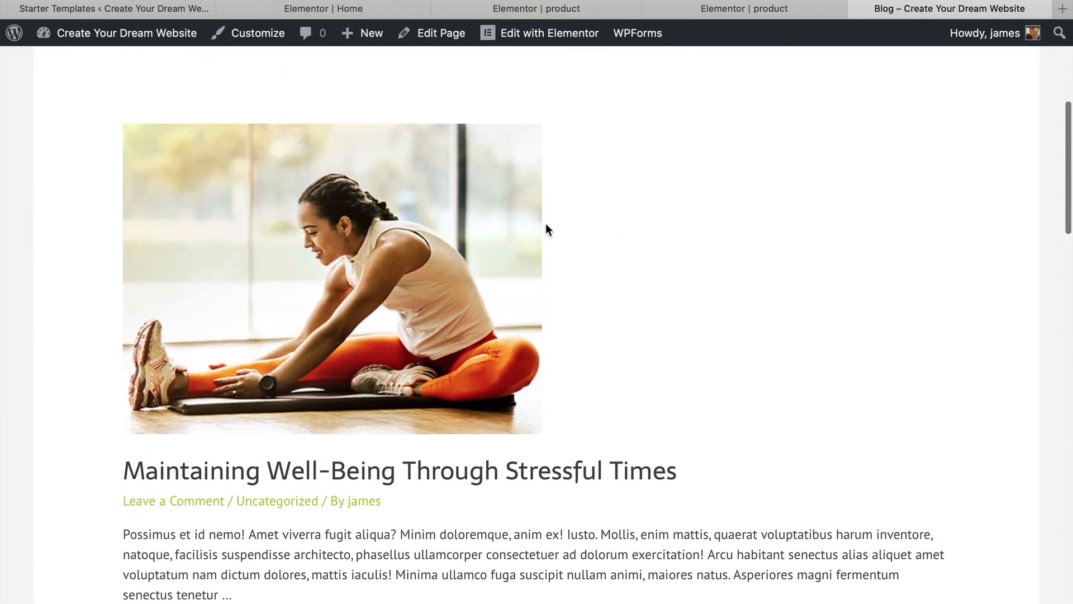
{"action": "scroll", "coordinate": [546, 227], "scroll_direction": "up", "scroll_amount": 5}
{"action": "scroll", "coordinate": [547, 227], "scroll_direction": "down", "scroll_amount": 4}
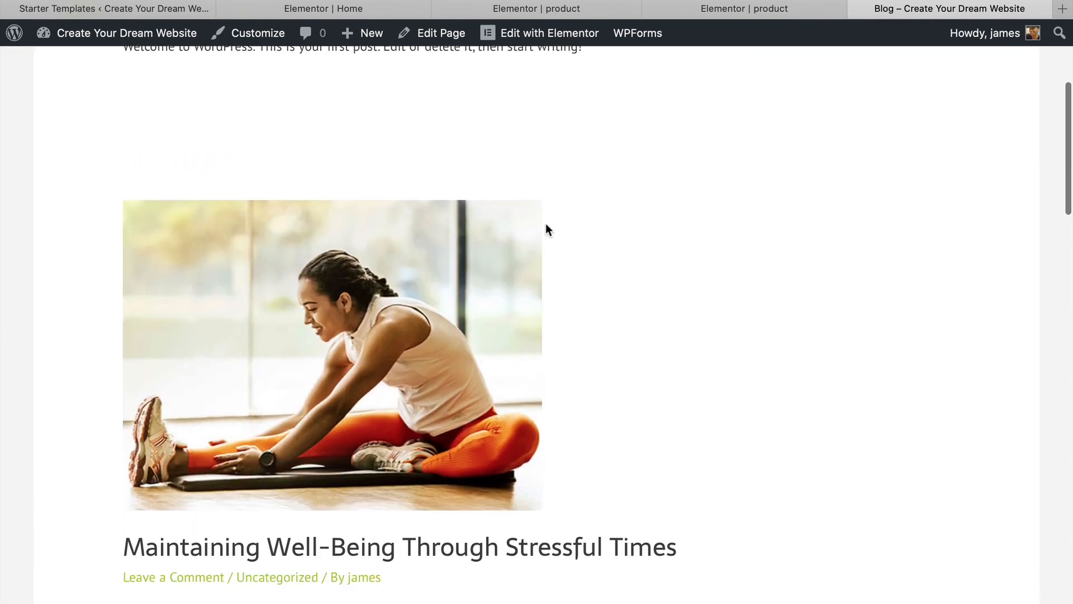
{"action": "scroll", "coordinate": [547, 229], "scroll_direction": "down", "scroll_amount": 3}
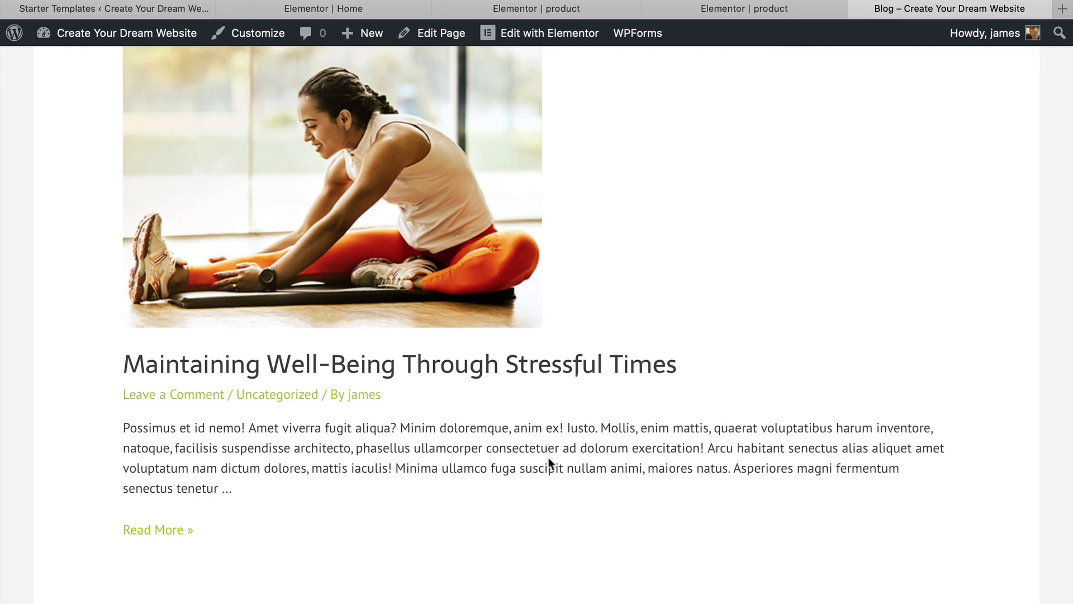
Step: Open the post "Maintaining Well-Being Through Stressful Times" from the Blog page and open it in the WordPress post editor
{"action": "scroll", "coordinate": [533, 431], "scroll_direction": "down", "scroll_amount": 12}
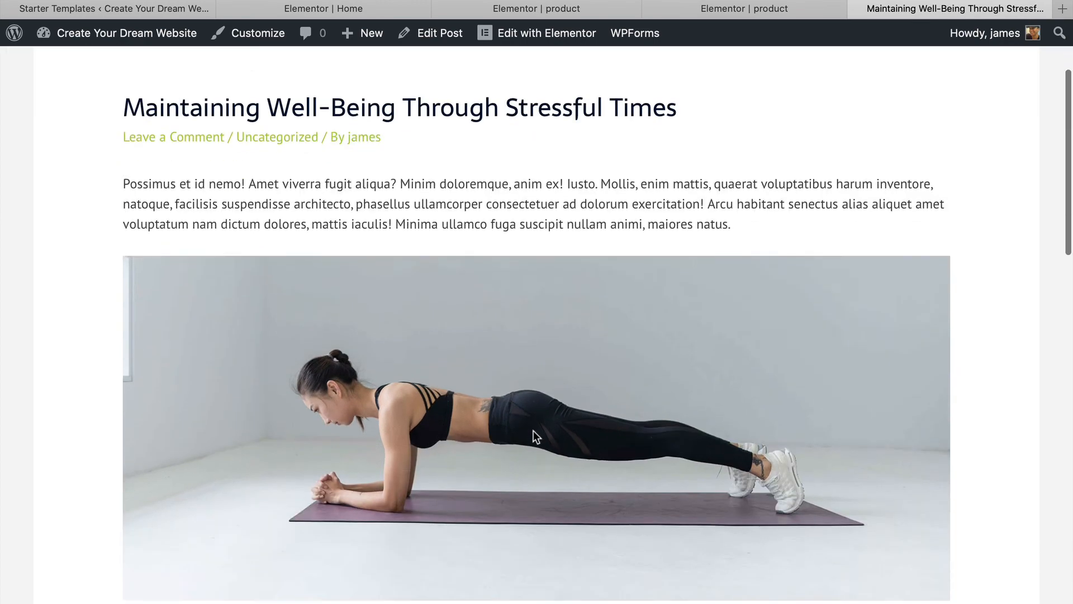
{"action": "scroll", "coordinate": [533, 432], "scroll_direction": "up", "scroll_amount": 8}
{"action": "scroll", "coordinate": [533, 436], "scroll_direction": "up", "scroll_amount": 4}
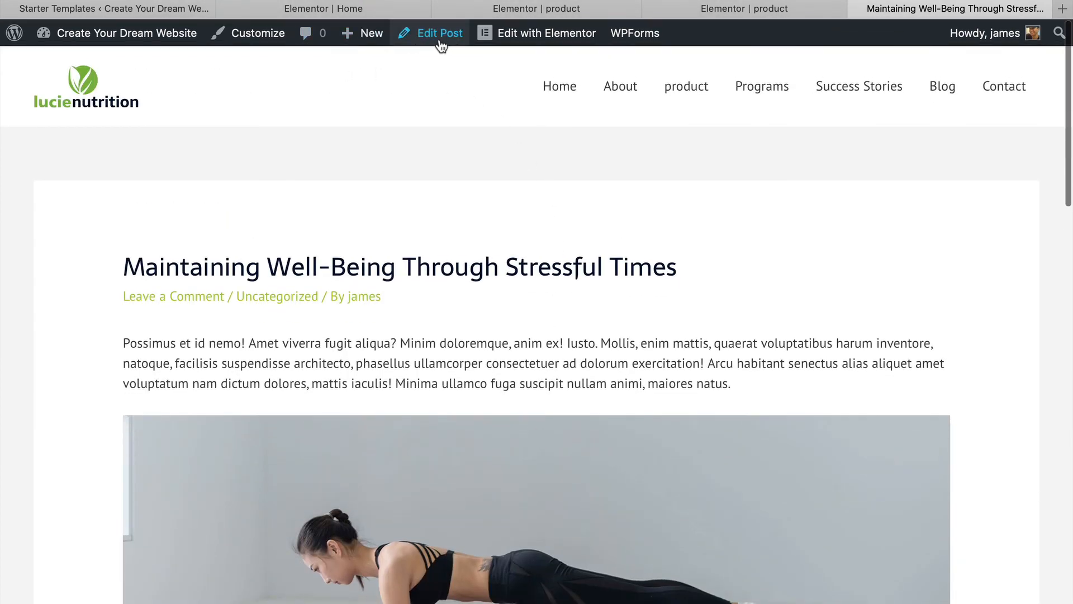
{"action": "mouse_move", "coordinate": [515, 40]}
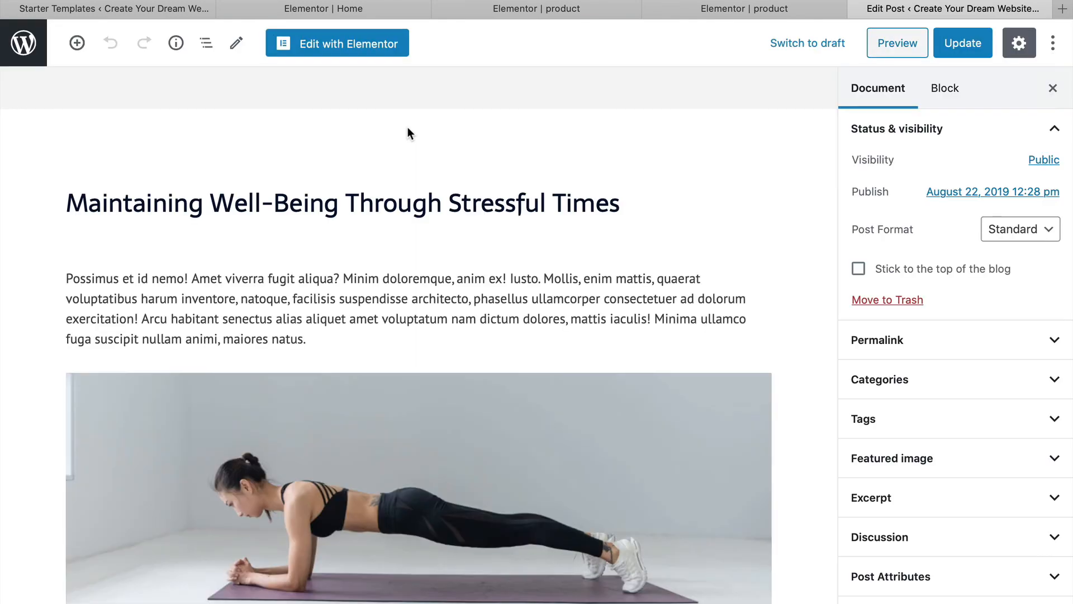
Step: Look through the post's title, paragraphs, image and quote in the editor
{"action": "scroll", "coordinate": [472, 269], "scroll_direction": "down", "scroll_amount": 10}
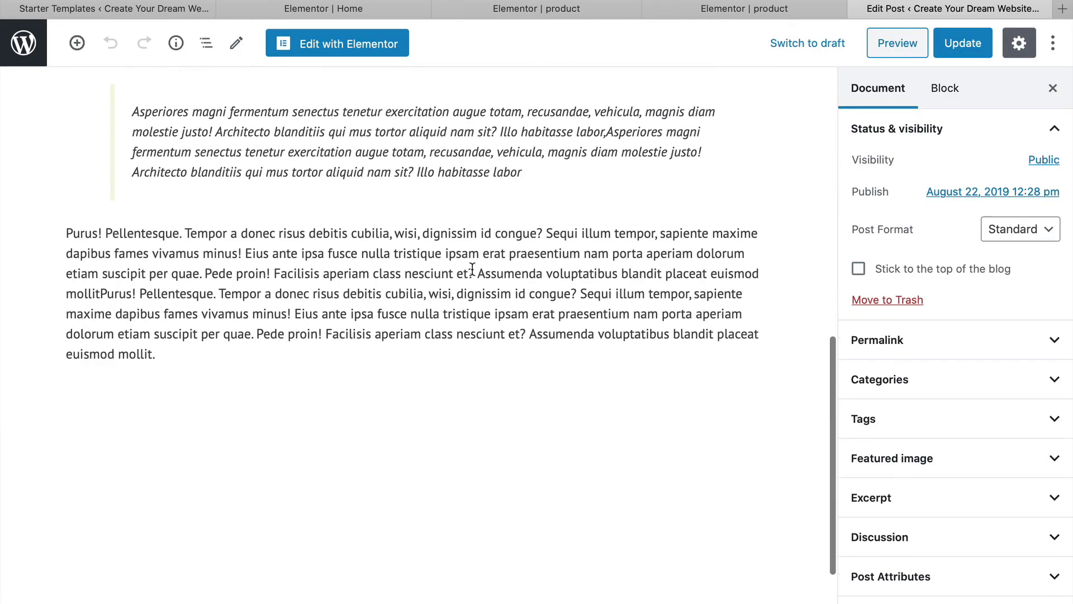
{"action": "scroll", "coordinate": [472, 269], "scroll_direction": "up", "scroll_amount": 10}
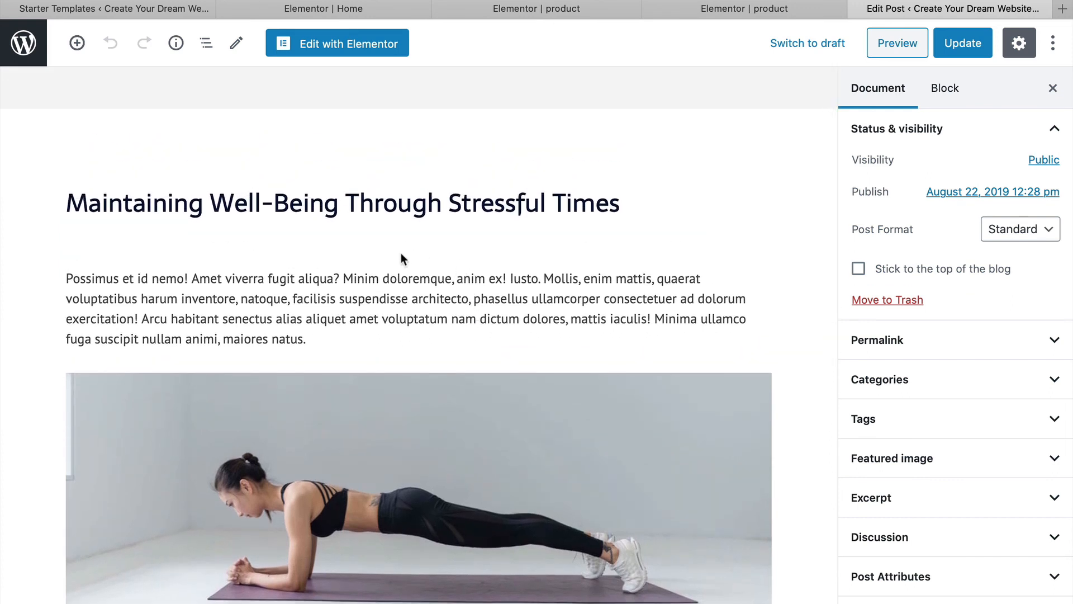
{"action": "left_click", "coordinate": [380, 299]}
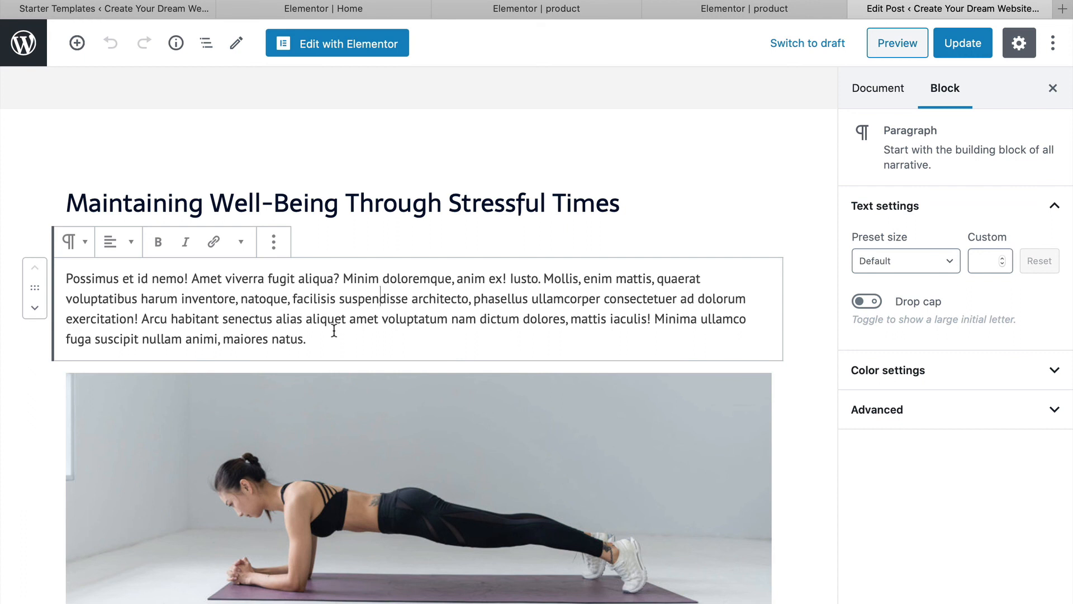
{"action": "scroll", "coordinate": [351, 239], "scroll_direction": "down", "scroll_amount": 3}
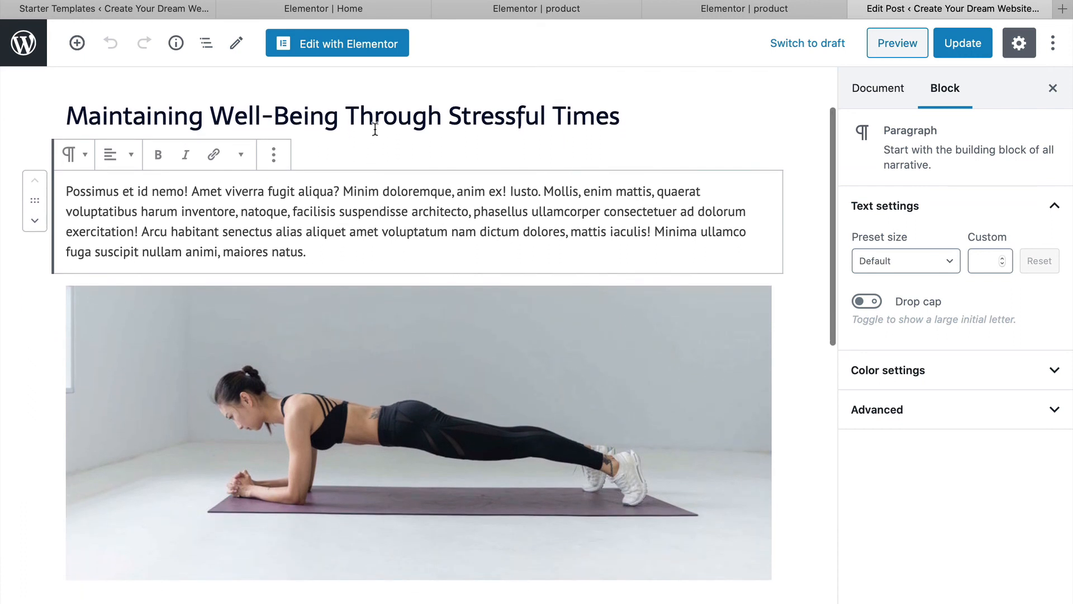
{"action": "left_click", "coordinate": [375, 129]}
{"action": "scroll", "coordinate": [369, 218], "scroll_direction": "down", "scroll_amount": 2}
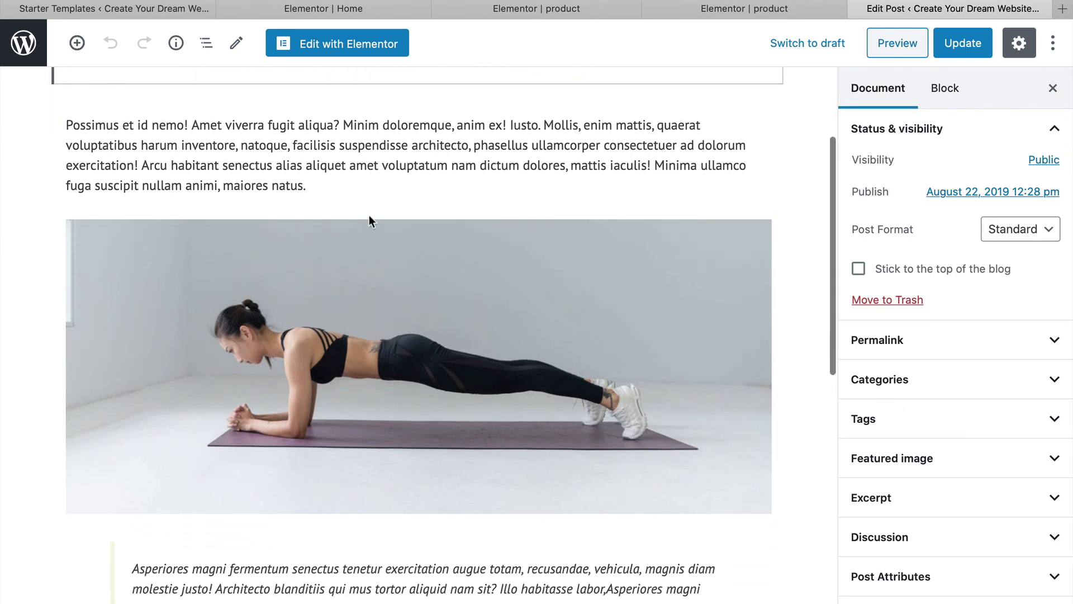
{"action": "scroll", "coordinate": [349, 235], "scroll_direction": "down", "scroll_amount": 5}
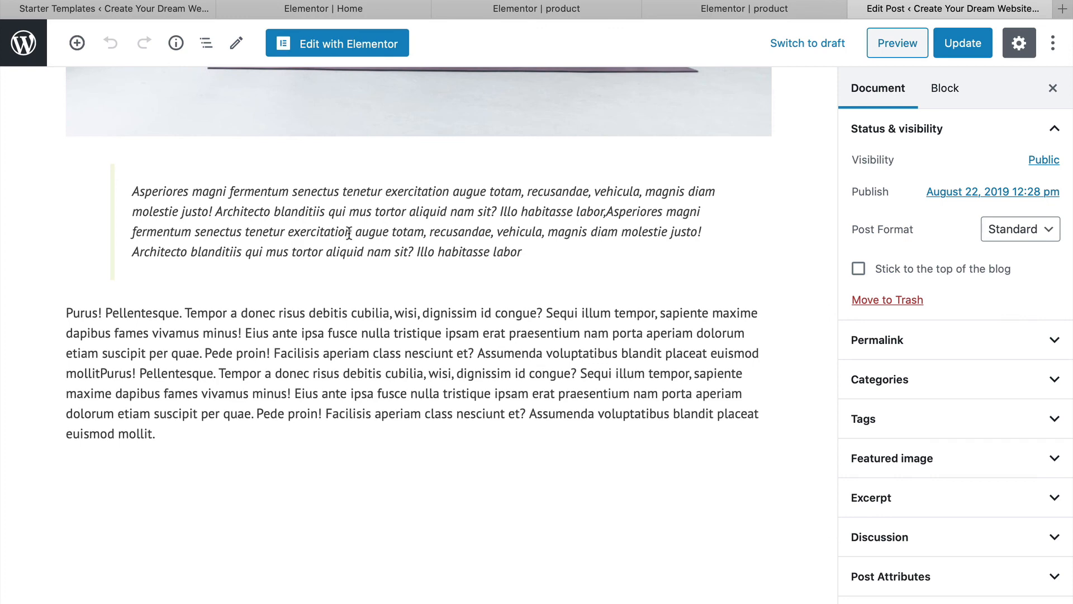
{"action": "scroll", "coordinate": [349, 232], "scroll_direction": "up", "scroll_amount": 6}
Step: Remove the image block showing the woman in a plank pose from the post
{"action": "left_click", "coordinate": [346, 276]}
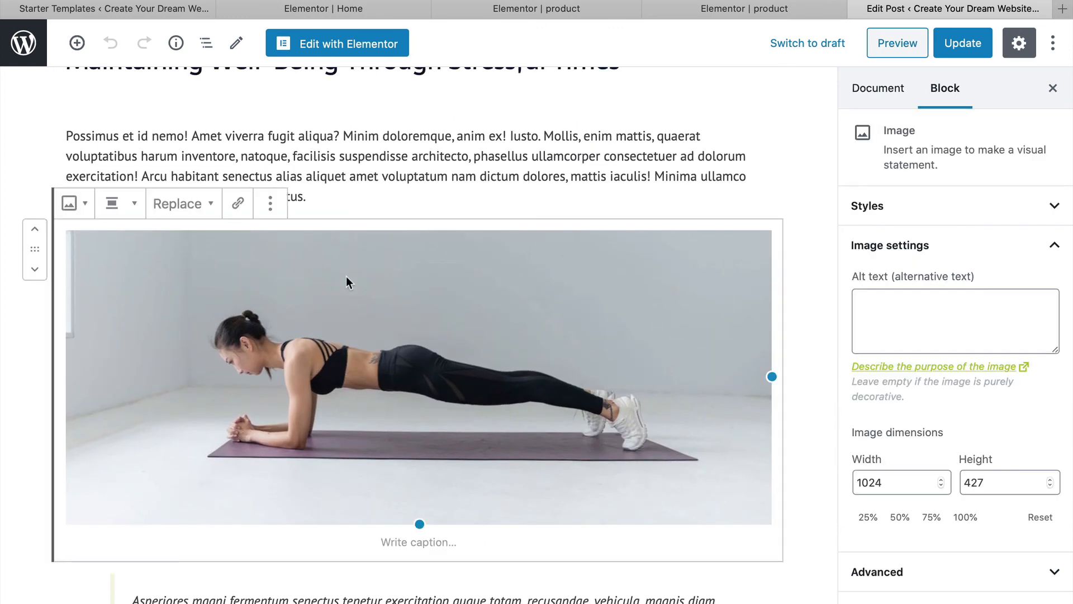
{"action": "left_click", "coordinate": [271, 204]}
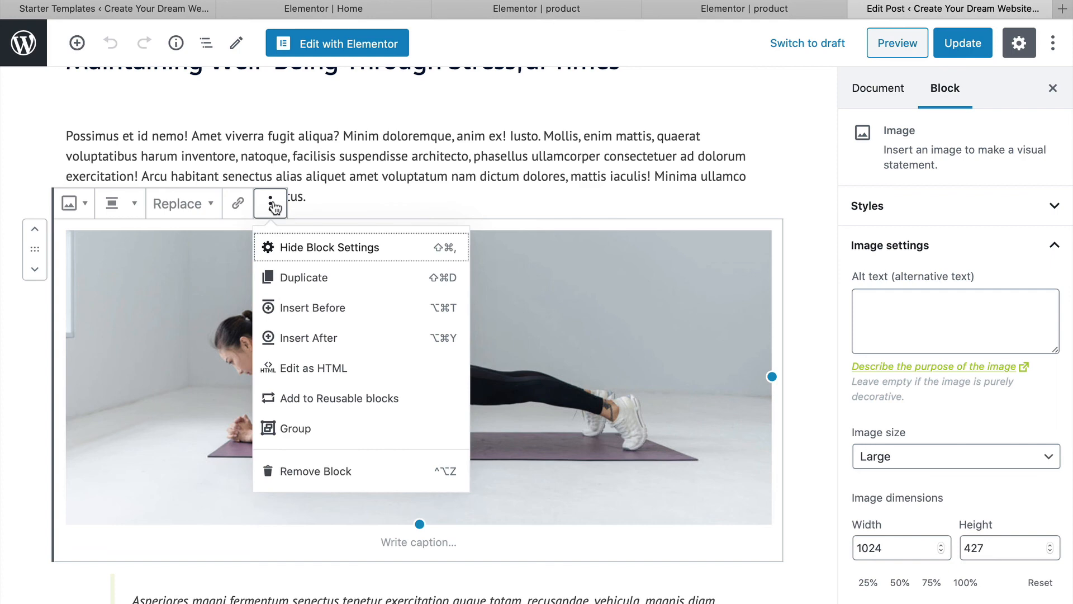
{"action": "left_click", "coordinate": [295, 473]}
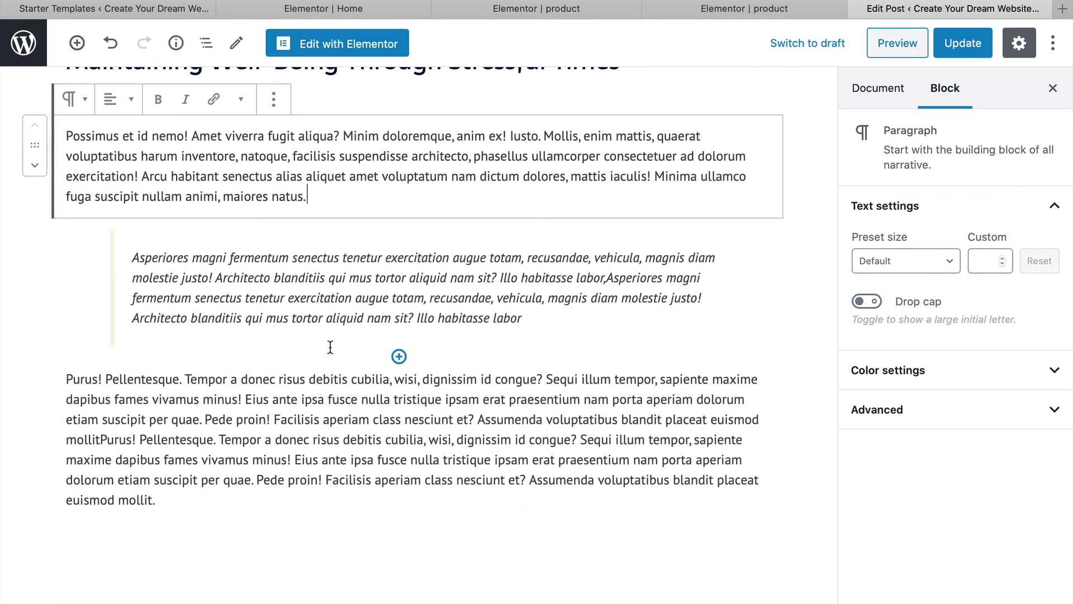
Step: Insert an Image block between the first paragraph and the quote, using image-10.jpg from the media library
{"action": "key", "text": "Return"}
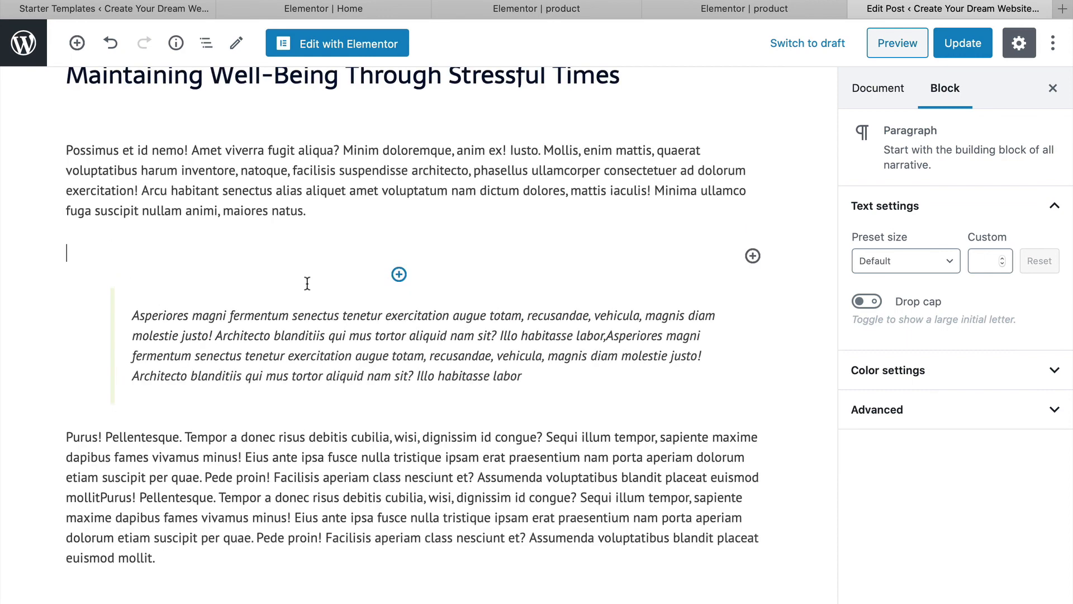
{"action": "left_click", "coordinate": [398, 275]}
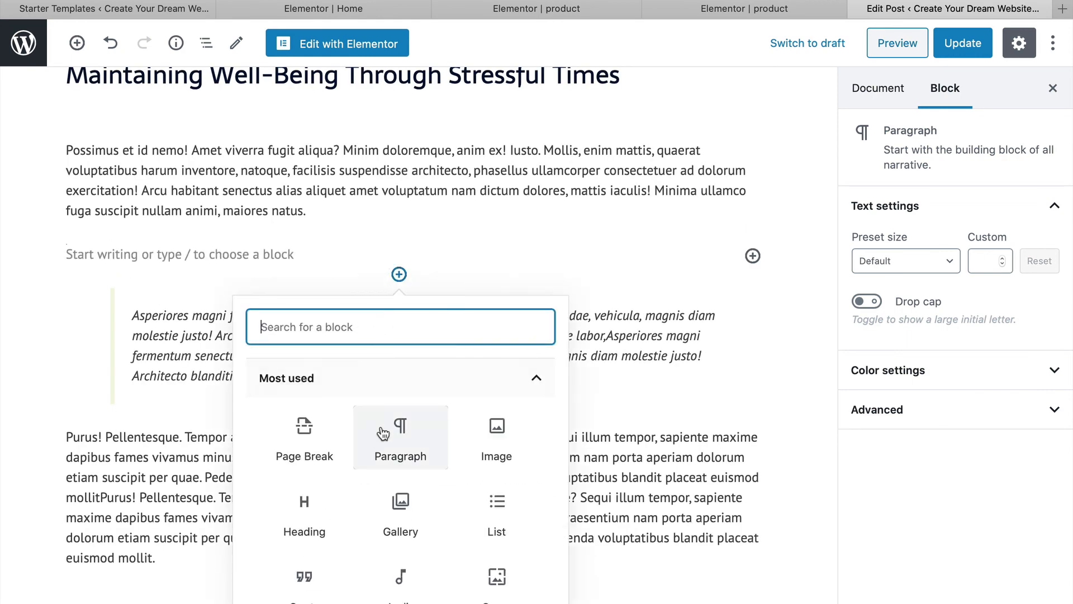
{"action": "left_click", "coordinate": [496, 433]}
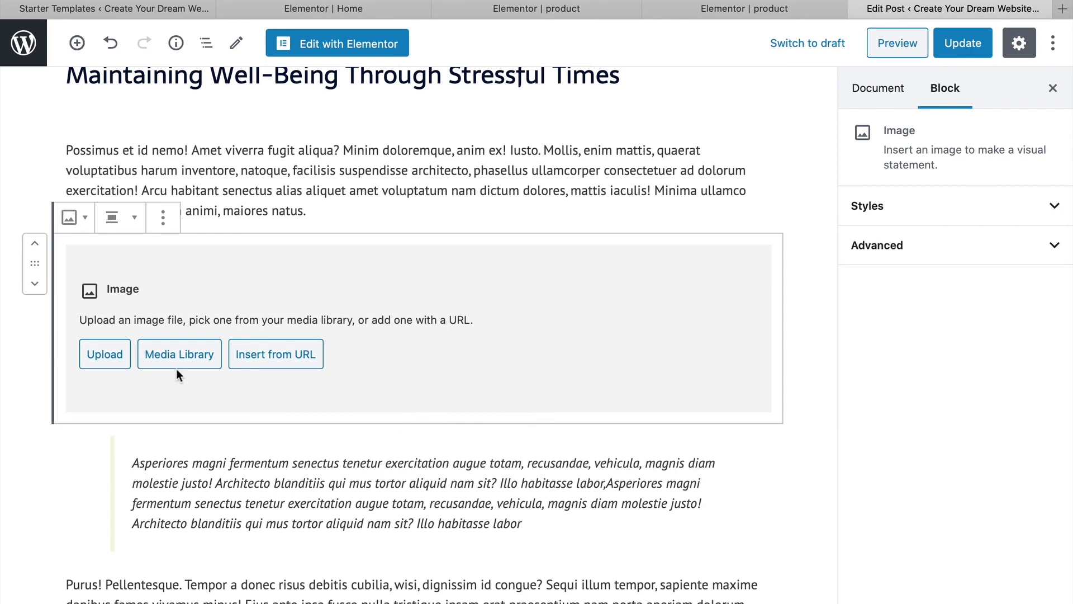
{"action": "left_click", "coordinate": [186, 357]}
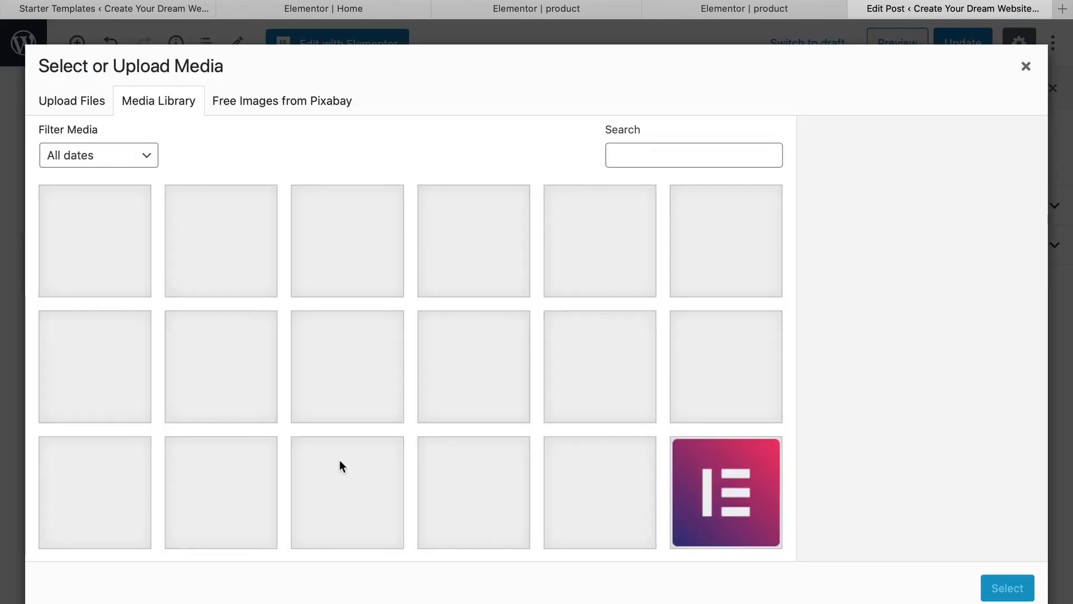
{"action": "scroll", "coordinate": [409, 421], "scroll_direction": "down", "scroll_amount": 5}
{"action": "scroll", "coordinate": [409, 421], "scroll_direction": "down", "scroll_amount": 10}
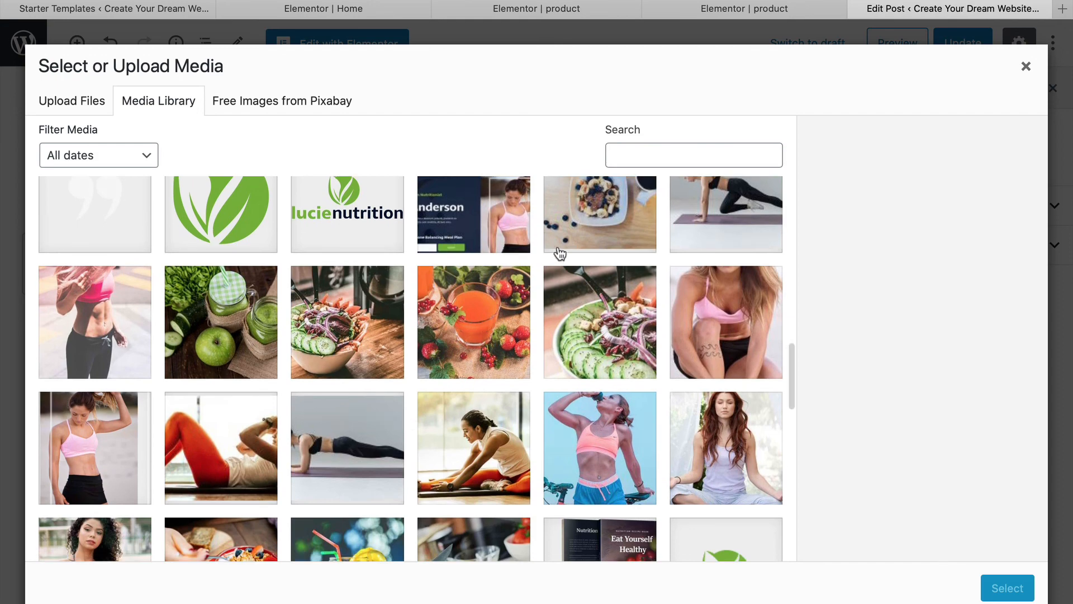
{"action": "left_click", "coordinate": [557, 249]}
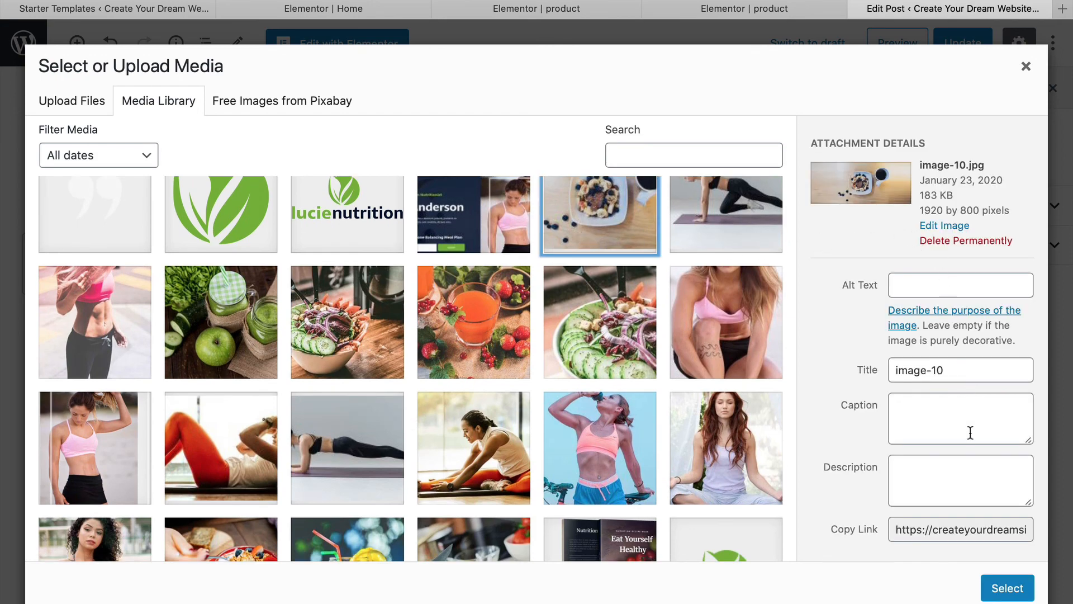
{"action": "left_click", "coordinate": [1007, 587]}
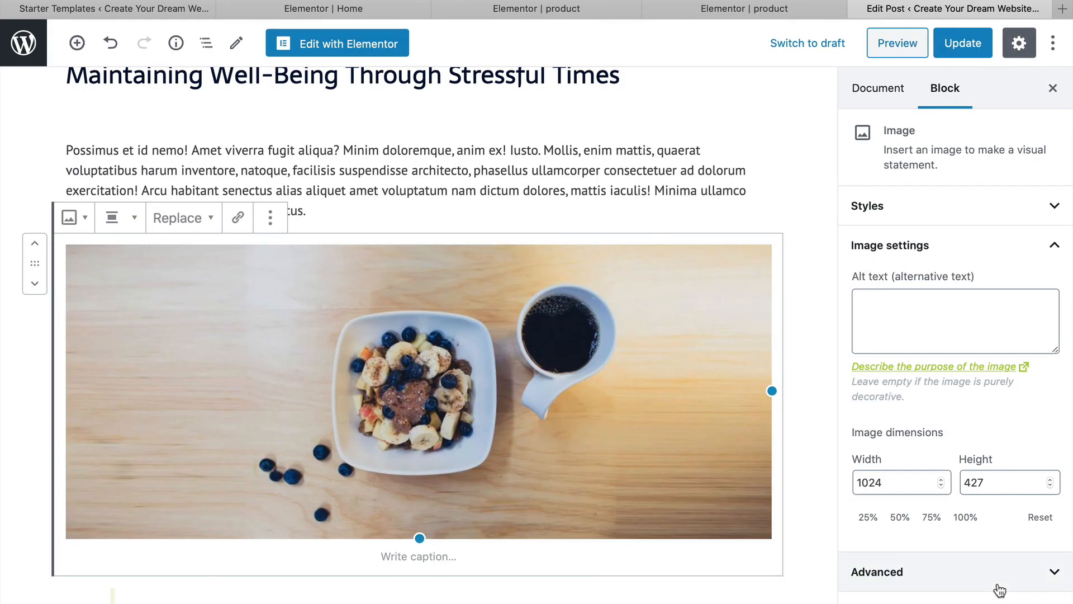
Step: Update the post "Maintaining Well-Being Through Stressful Times" to save the replaced image
{"action": "scroll", "coordinate": [388, 358], "scroll_direction": "down", "scroll_amount": 8}
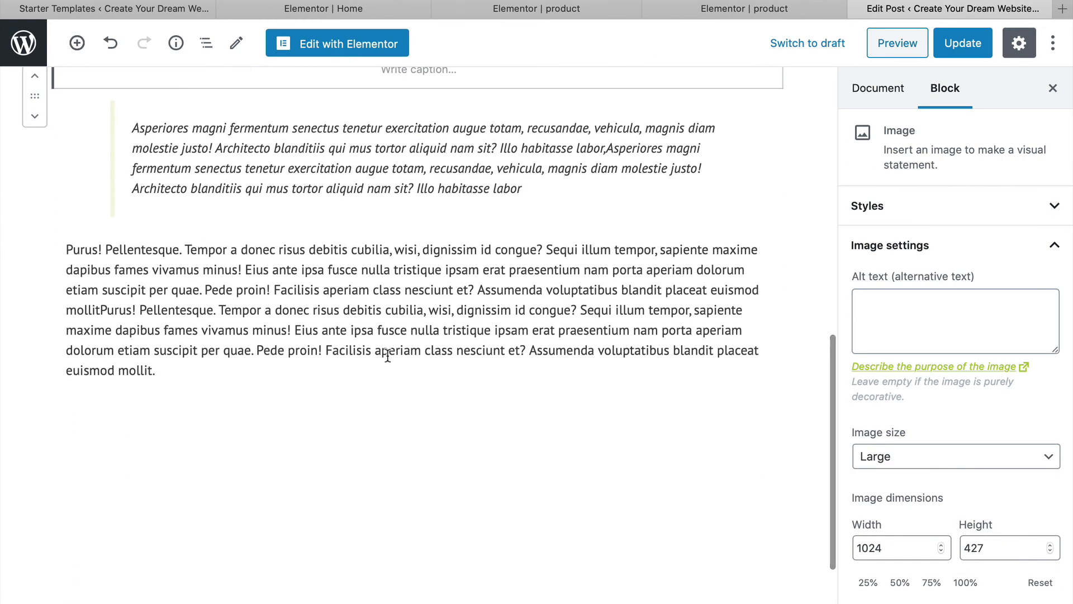
{"action": "scroll", "coordinate": [387, 354], "scroll_direction": "up", "scroll_amount": 10}
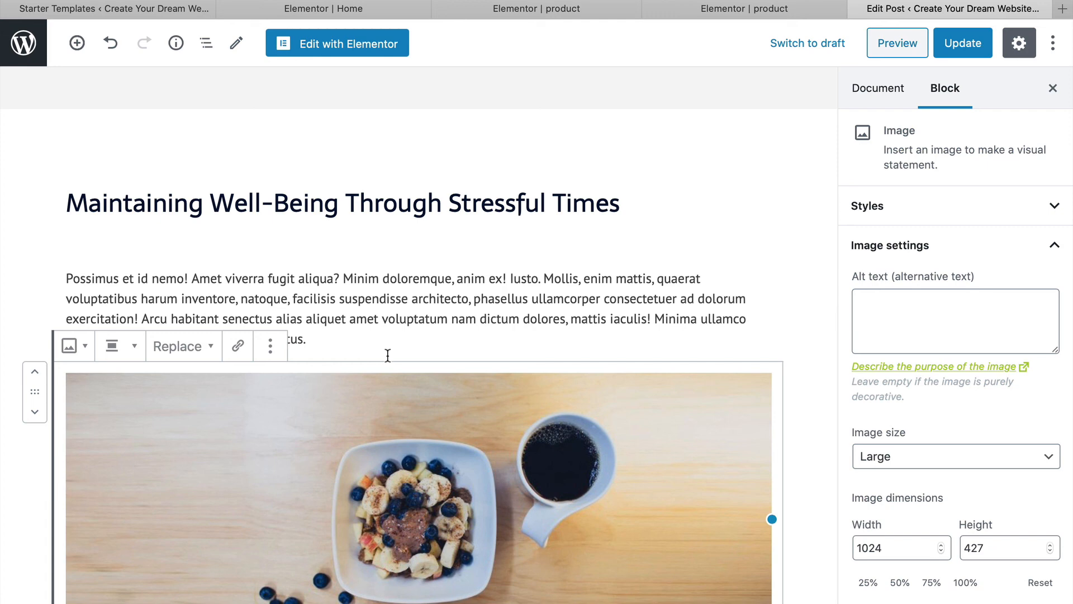
{"action": "scroll", "coordinate": [387, 355], "scroll_direction": "down", "scroll_amount": 10}
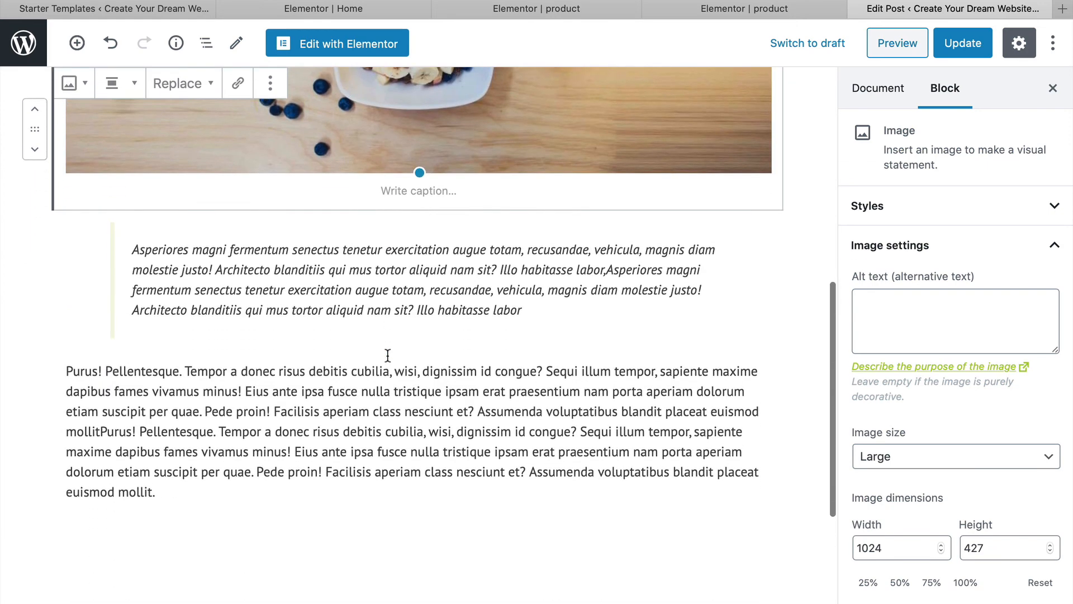
{"action": "scroll", "coordinate": [387, 355], "scroll_direction": "up", "scroll_amount": 8}
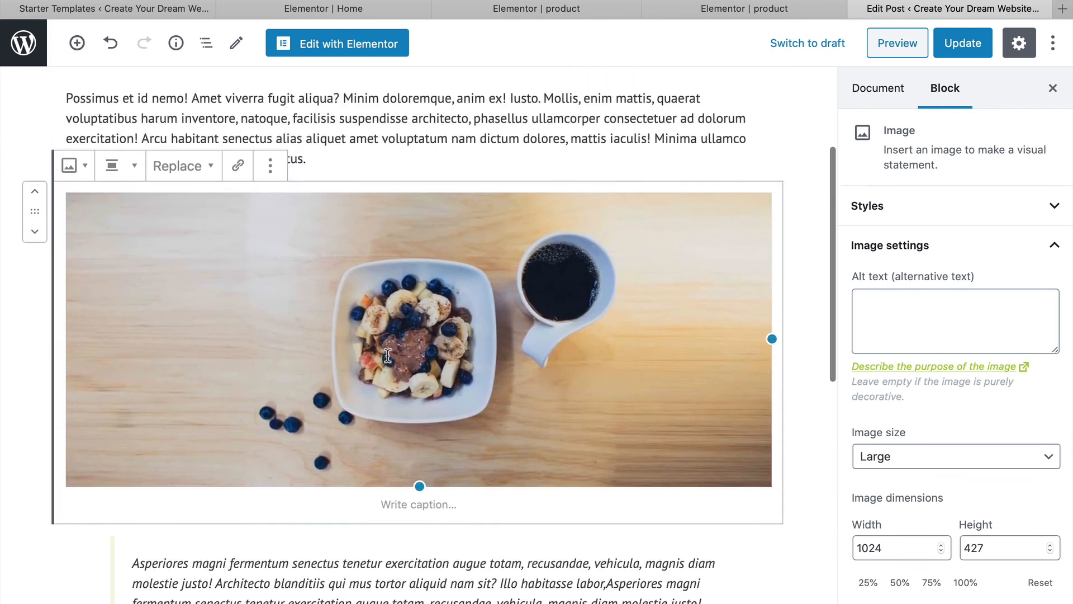
{"action": "scroll", "coordinate": [387, 354], "scroll_direction": "up", "scroll_amount": 3}
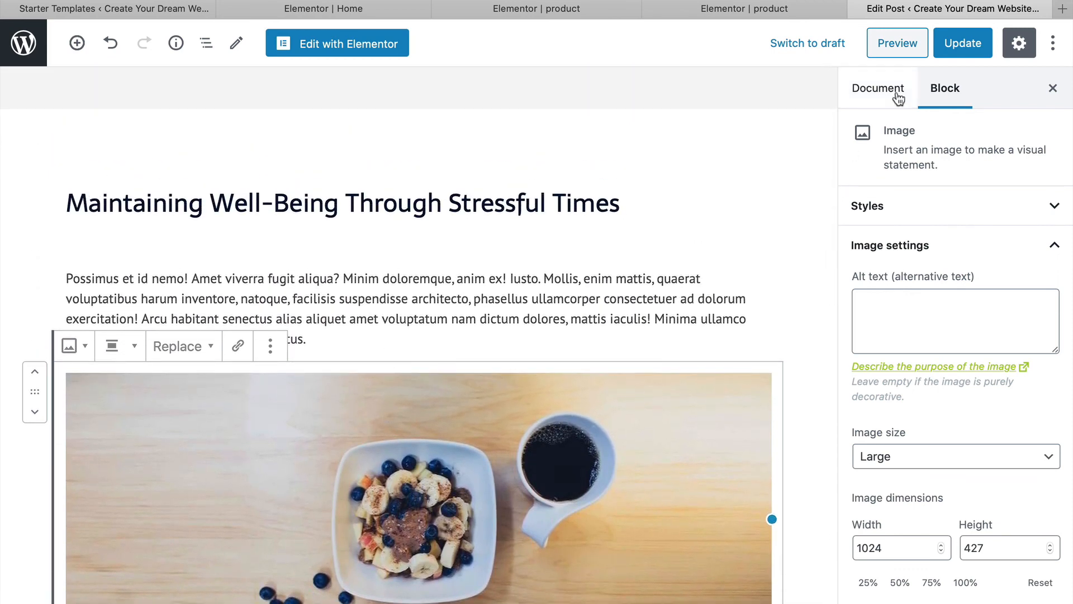
{"action": "left_click", "coordinate": [959, 48]}
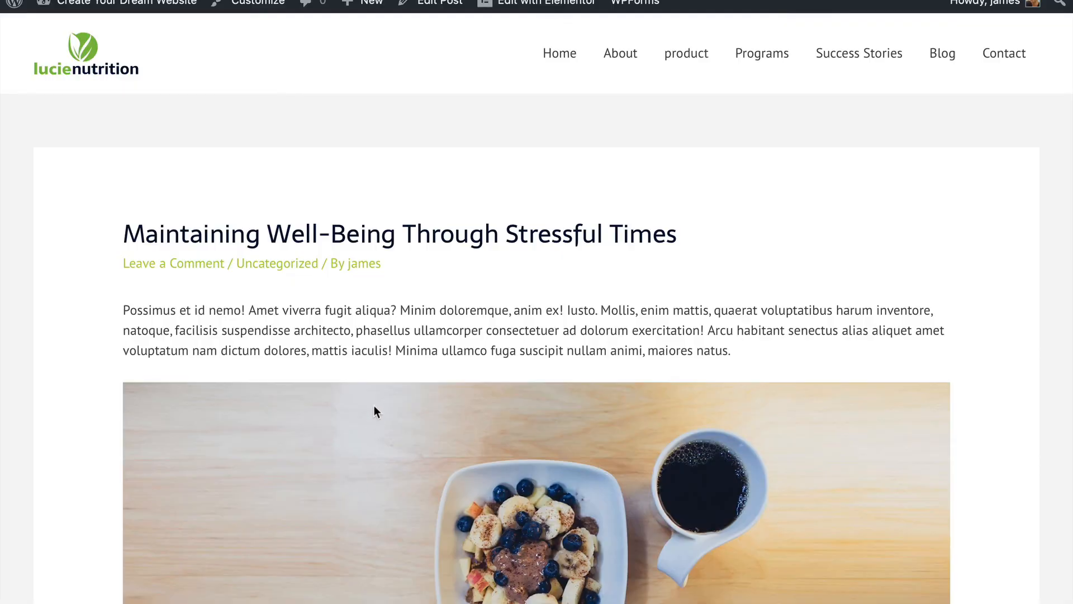
Step: Check the live post down to its comment section, and the Contact page's message form, map and footer
{"action": "scroll", "coordinate": [374, 411], "scroll_direction": "down", "scroll_amount": 5}
{"action": "scroll", "coordinate": [374, 406], "scroll_direction": "down", "scroll_amount": 15}
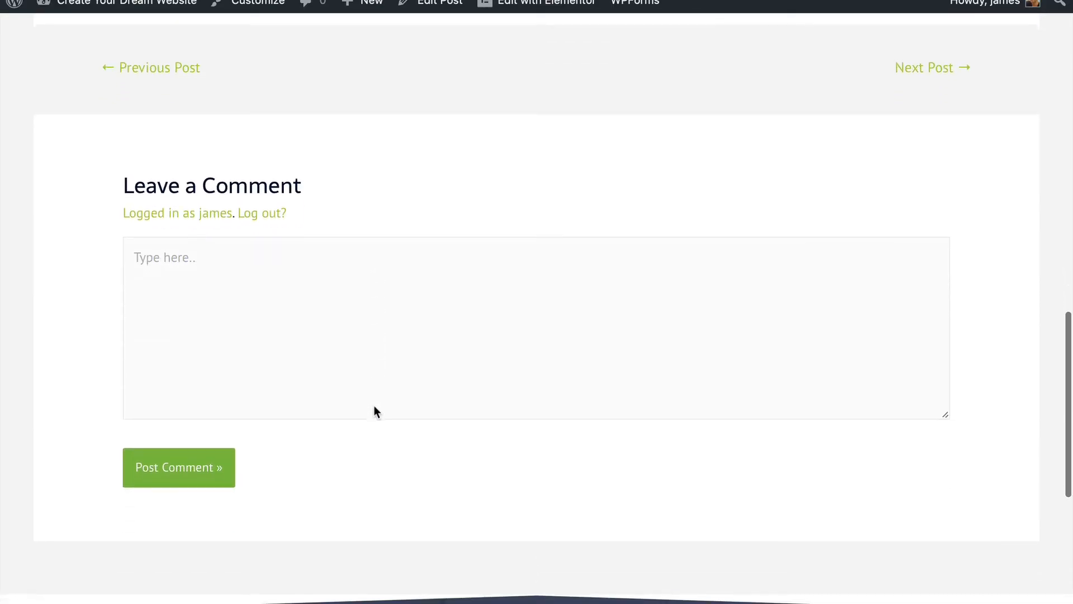
{"action": "scroll", "coordinate": [374, 406], "scroll_direction": "up", "scroll_amount": 20}
{"action": "scroll", "coordinate": [374, 406], "scroll_direction": "up", "scroll_amount": 3}
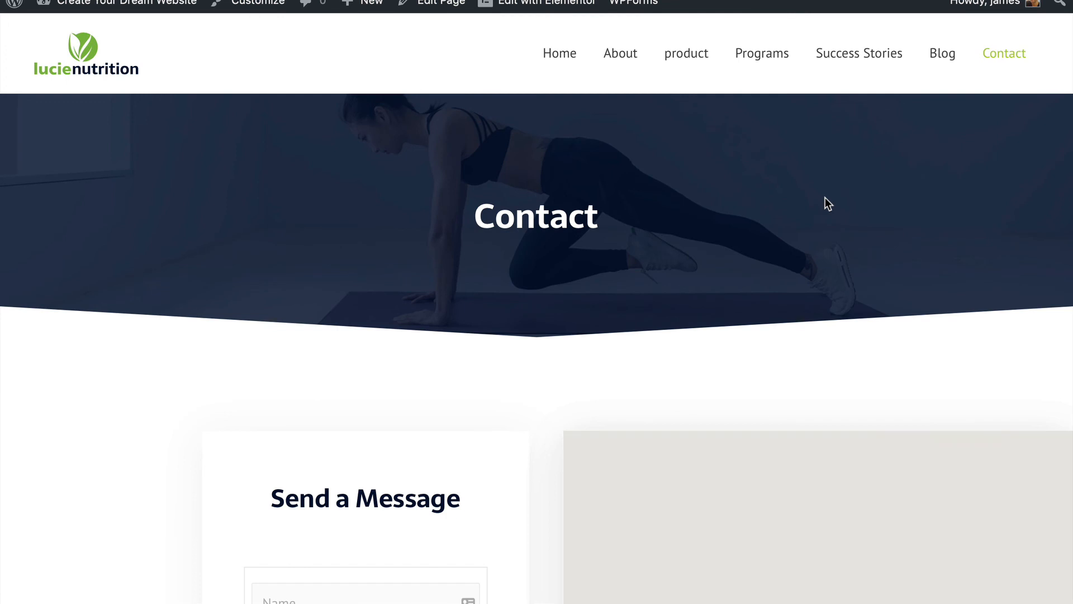
{"action": "scroll", "coordinate": [827, 204], "scroll_direction": "down", "scroll_amount": 2}
{"action": "scroll", "coordinate": [827, 204], "scroll_direction": "down", "scroll_amount": 10}
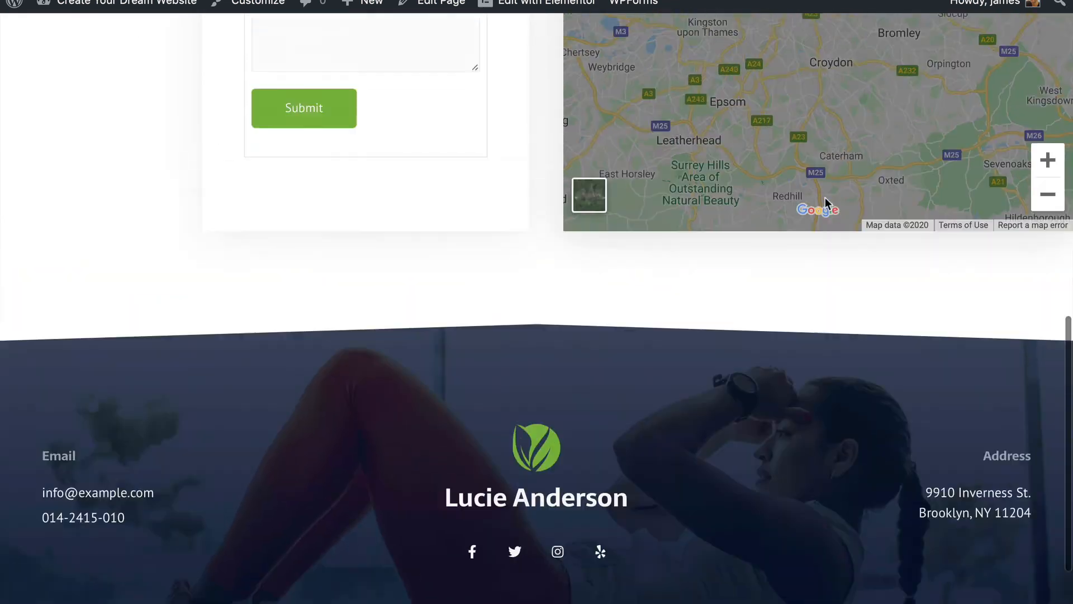
{"action": "scroll", "coordinate": [827, 204], "scroll_direction": "up", "scroll_amount": 5}
{"action": "scroll", "coordinate": [825, 197], "scroll_direction": "up", "scroll_amount": 8}
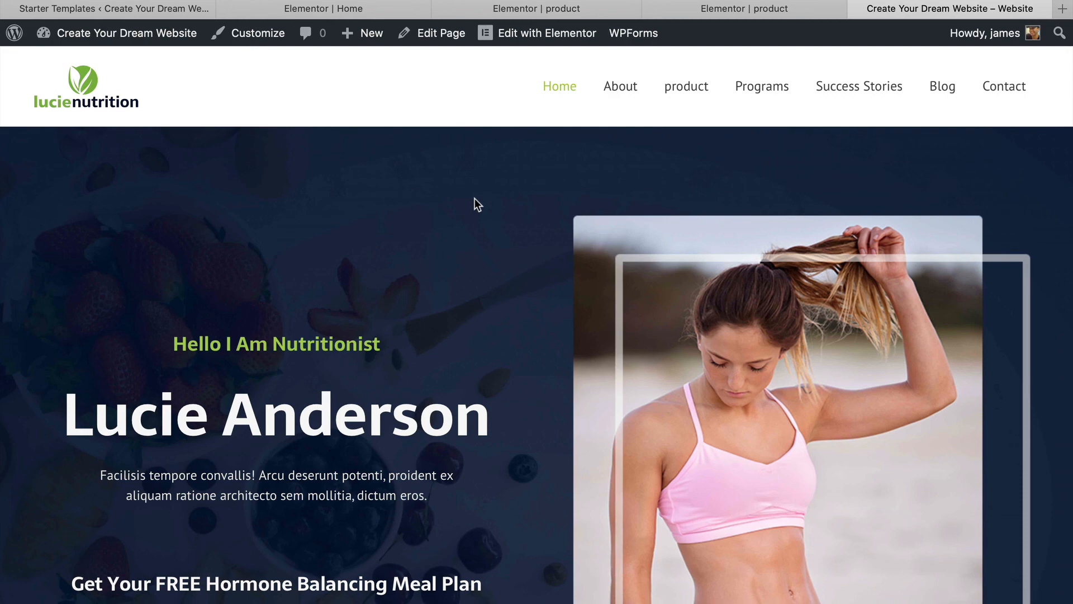
Step: Look through the live Home page from the hero banner through the offers, testimonials, book and articles sections to the footer
{"action": "scroll", "coordinate": [475, 198], "scroll_direction": "down", "scroll_amount": 10}
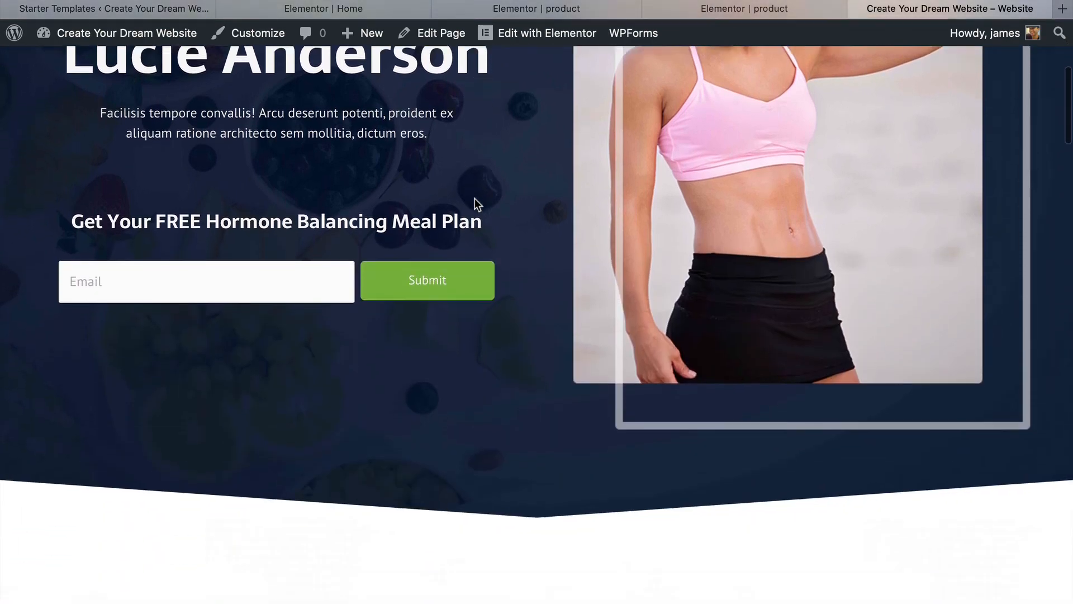
{"action": "scroll", "coordinate": [475, 204], "scroll_direction": "down", "scroll_amount": 15}
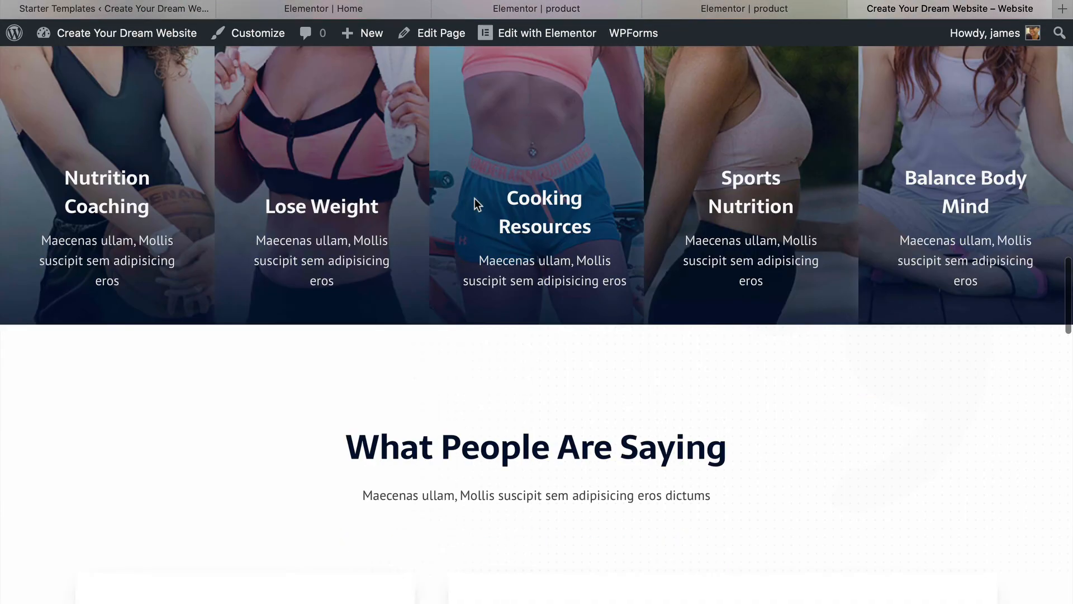
{"action": "scroll", "coordinate": [474, 204], "scroll_direction": "down", "scroll_amount": 15}
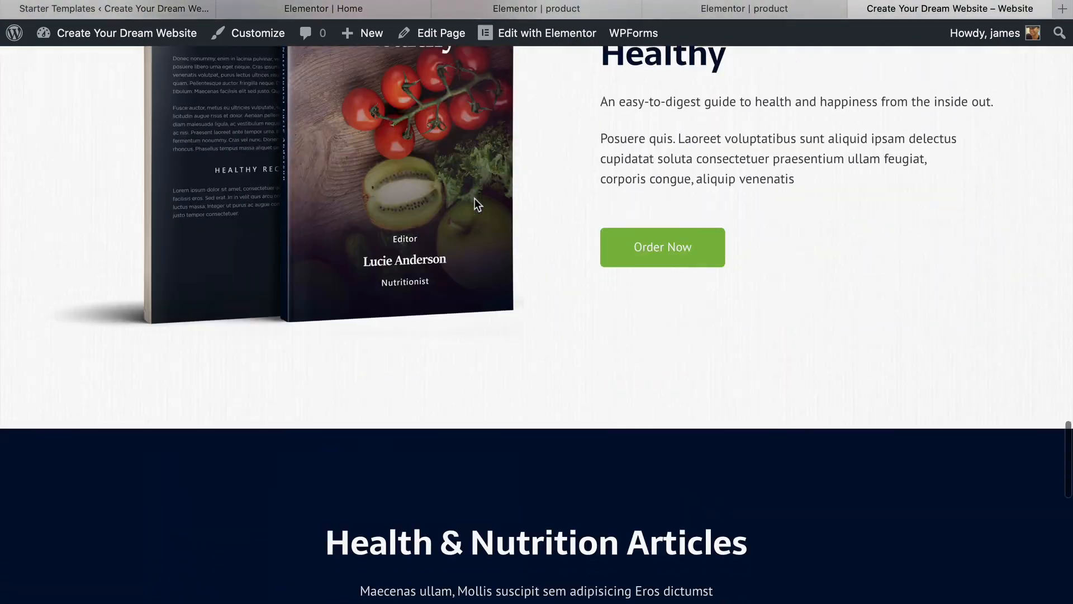
{"action": "scroll", "coordinate": [474, 198], "scroll_direction": "down", "scroll_amount": 10}
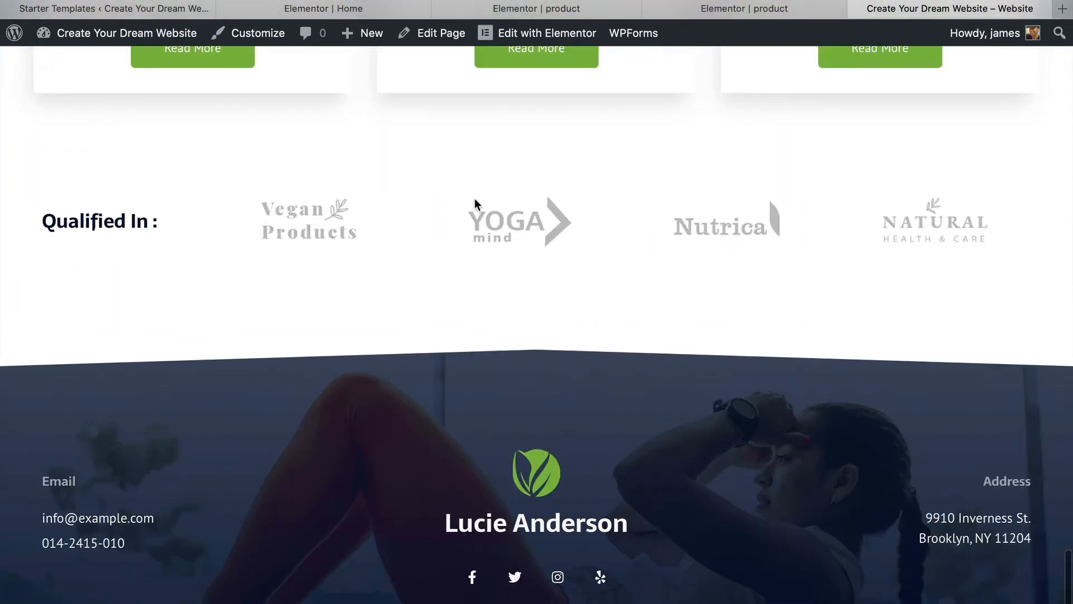
{"action": "scroll", "coordinate": [475, 199], "scroll_direction": "up", "scroll_amount": 15}
{"action": "scroll", "coordinate": [477, 205], "scroll_direction": "up", "scroll_amount": 20}
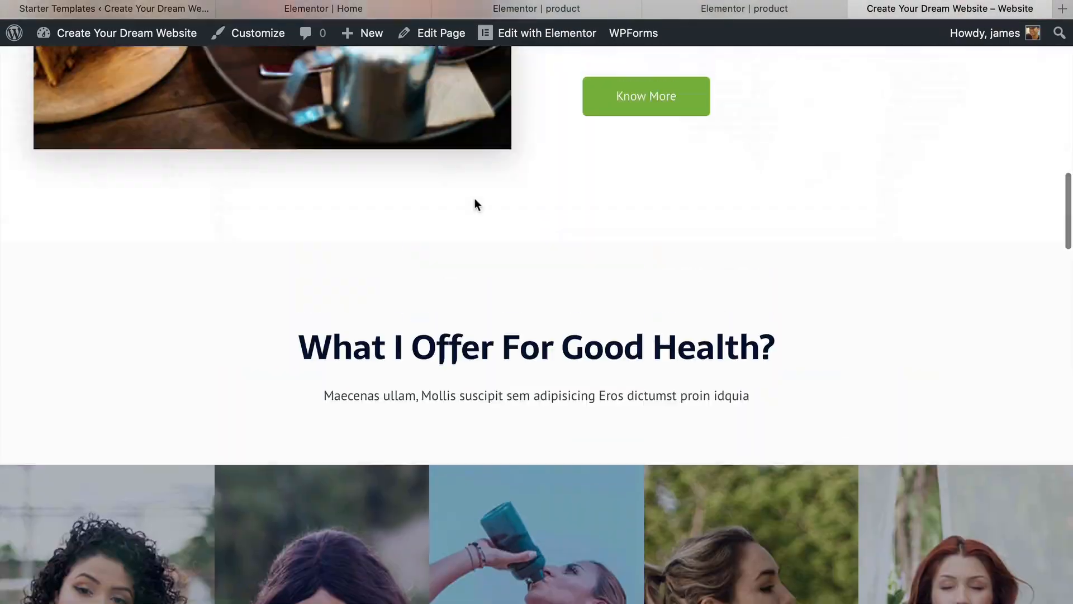
{"action": "scroll", "coordinate": [475, 202], "scroll_direction": "up", "scroll_amount": 10}
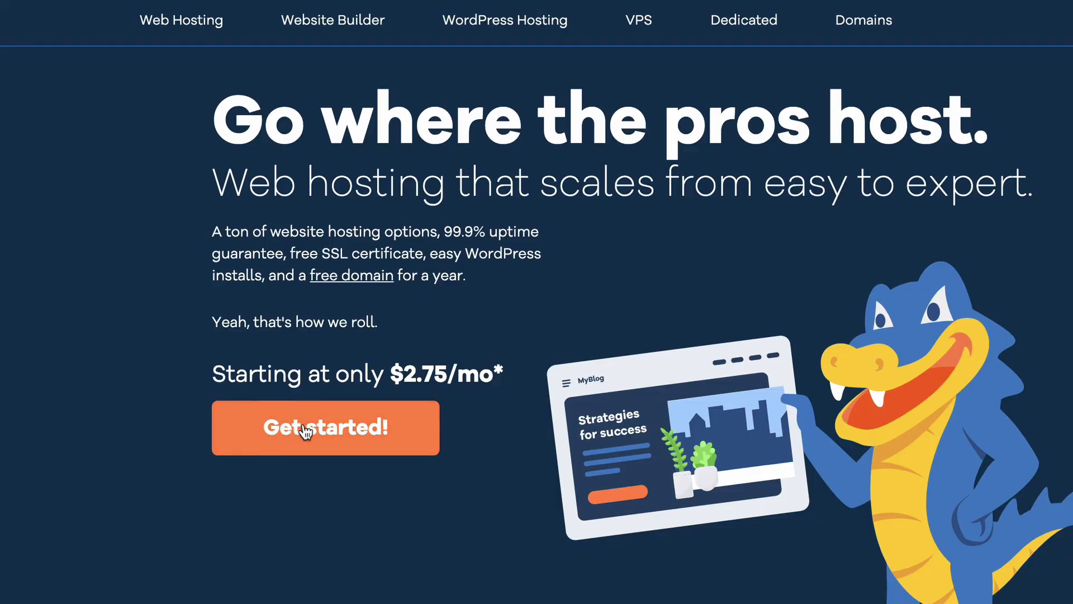